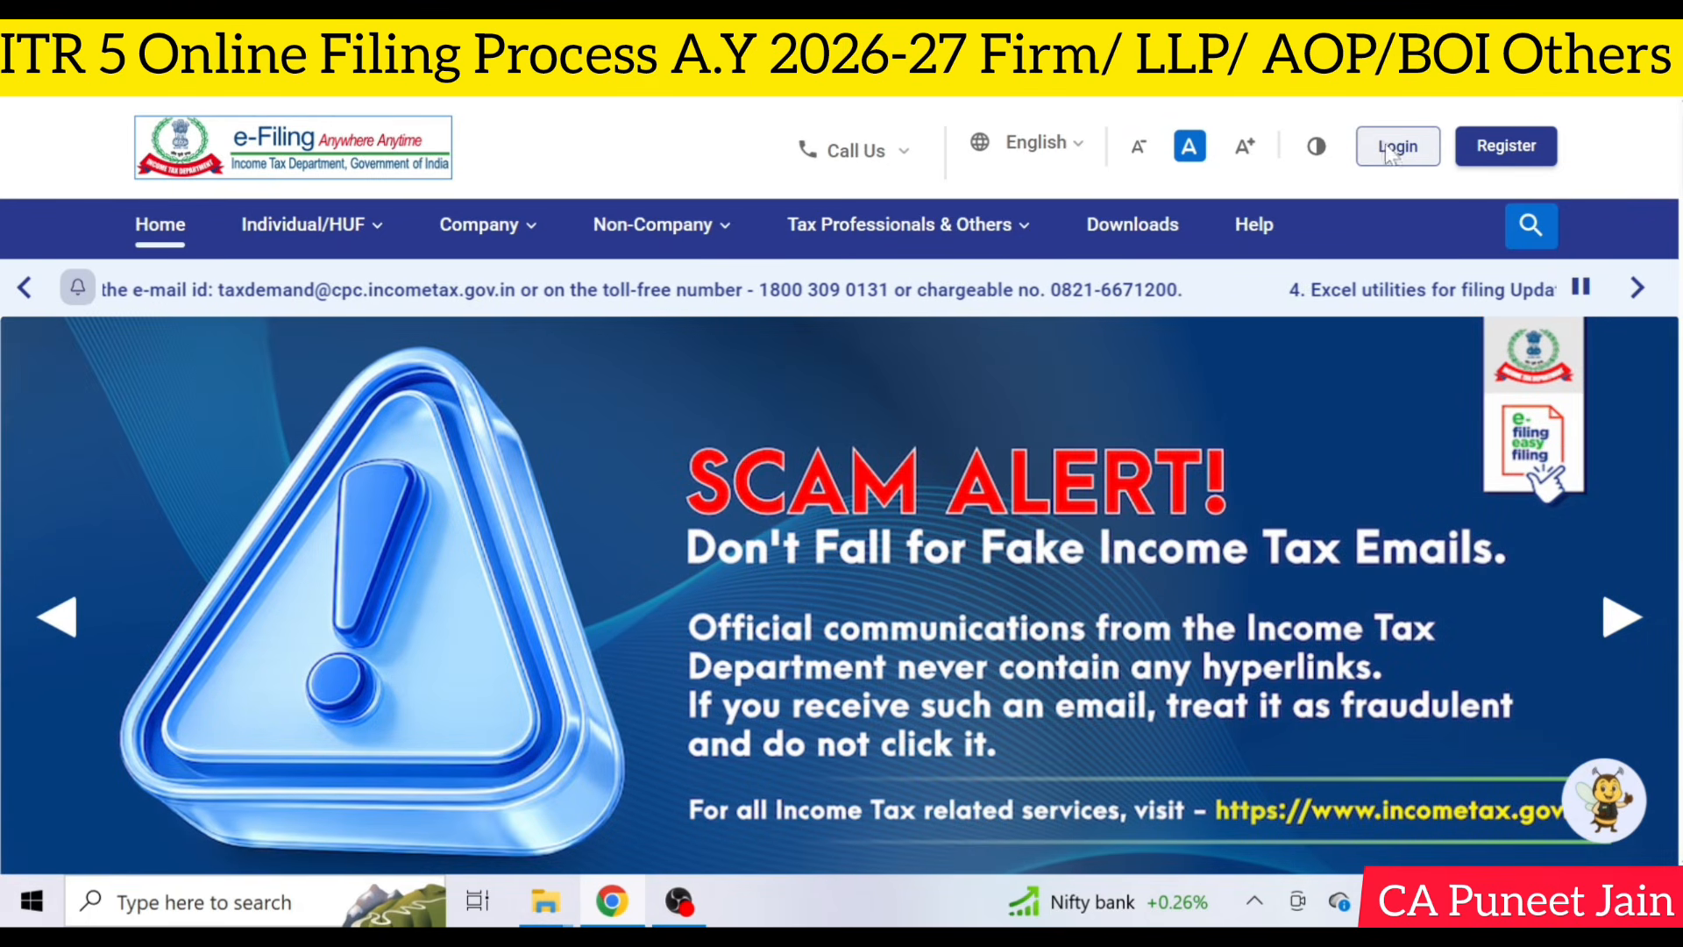
- Open the portal's login page and activate the User ID field for entry
left_click(1394, 147)
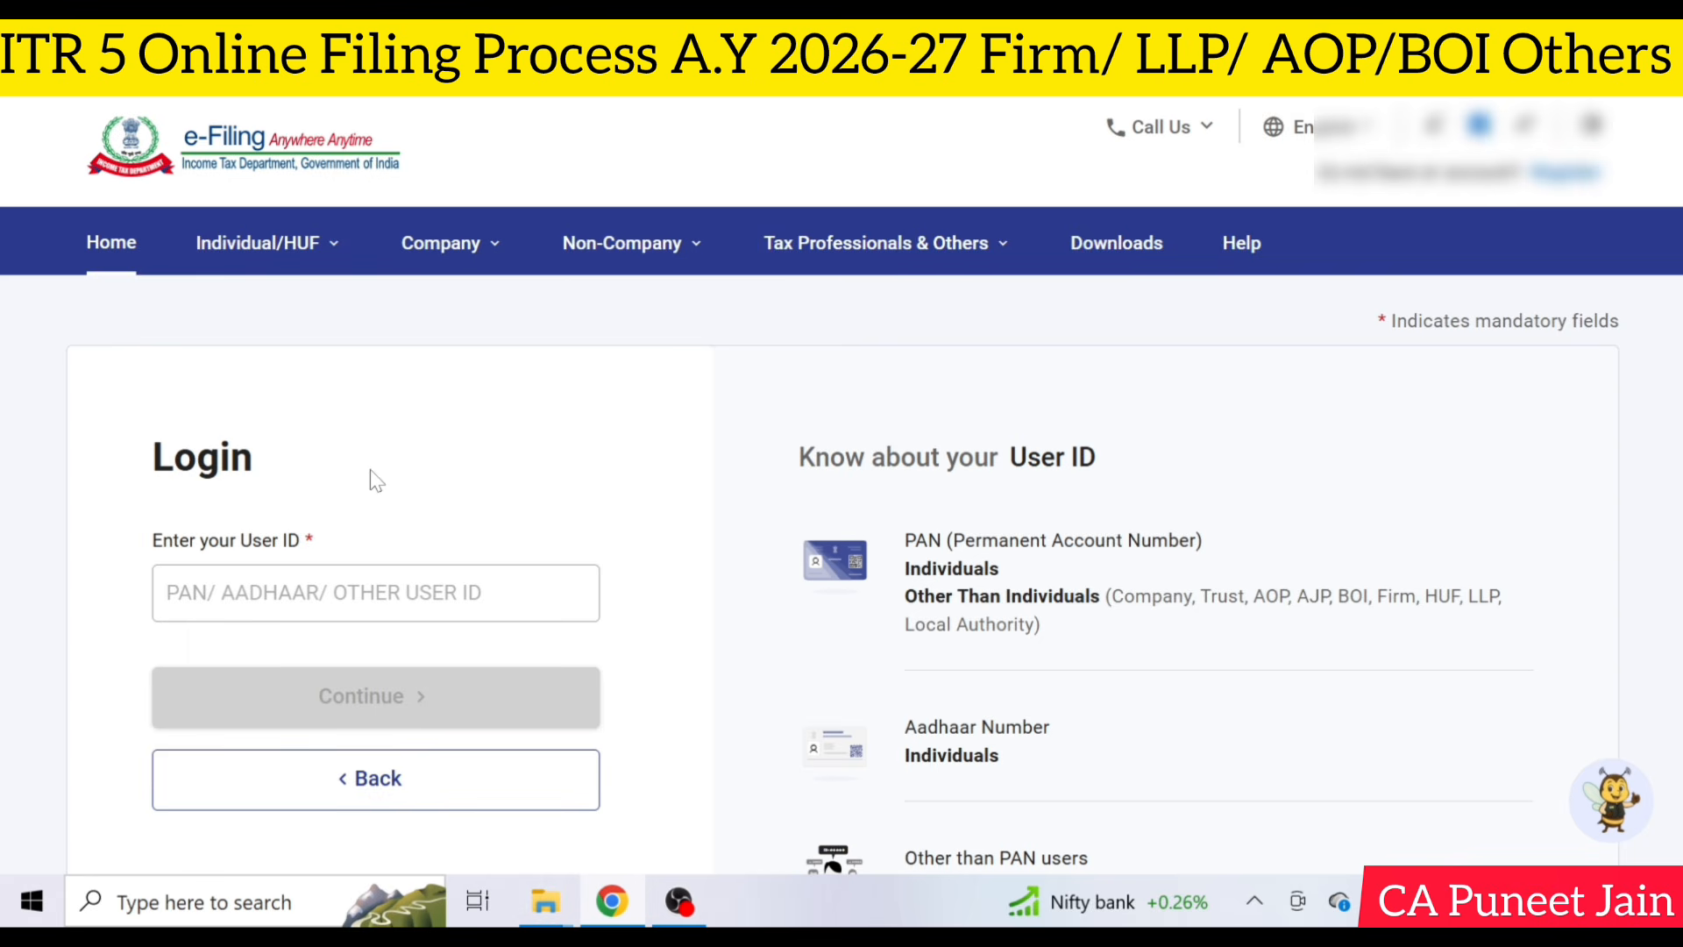
left_click(370, 592)
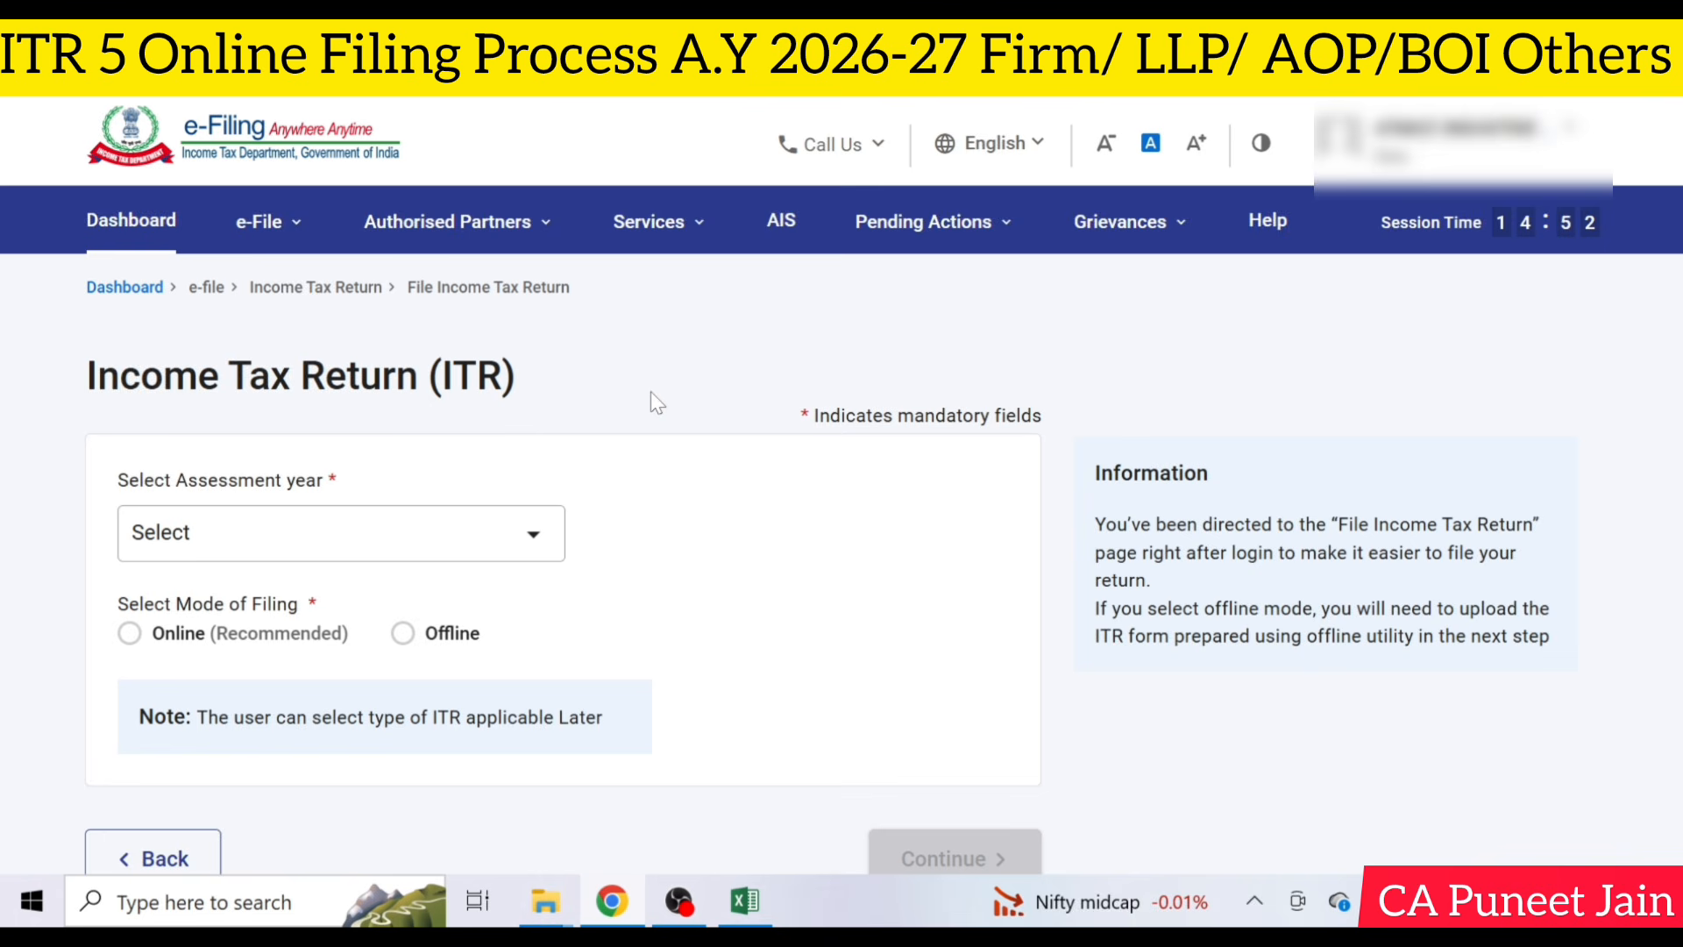
- Start a new income tax return filing for assessment year 2026-27 (Current A.Y.) in Online mode
left_click(312, 537)
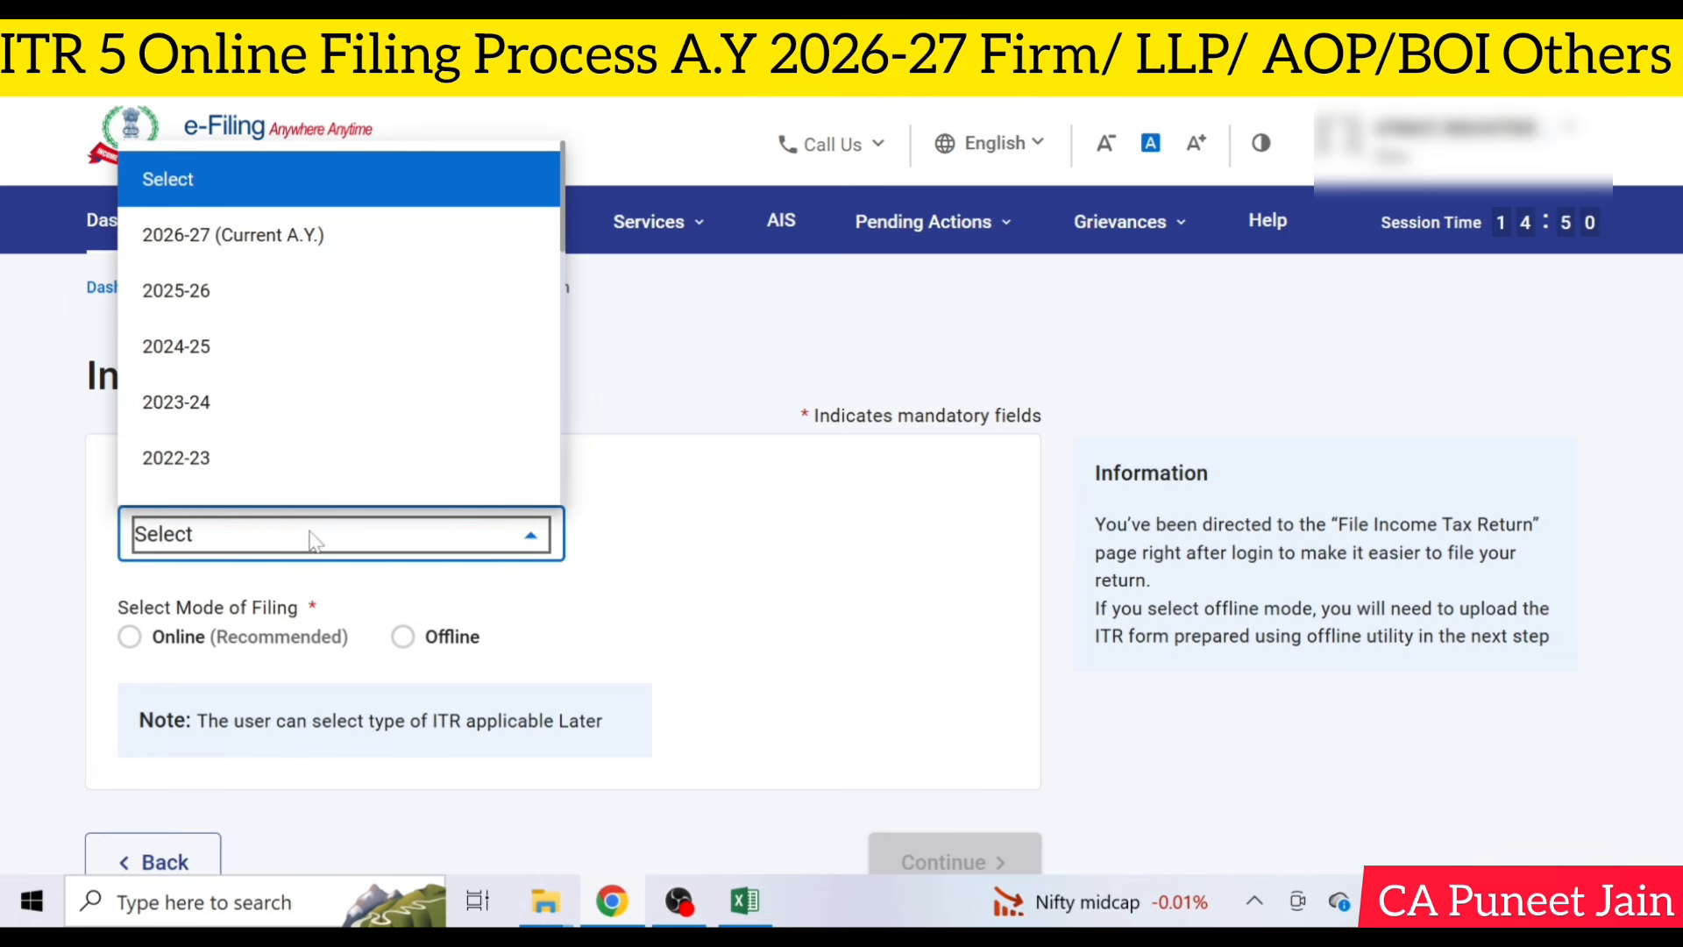
left_click(277, 251)
left_click(129, 636)
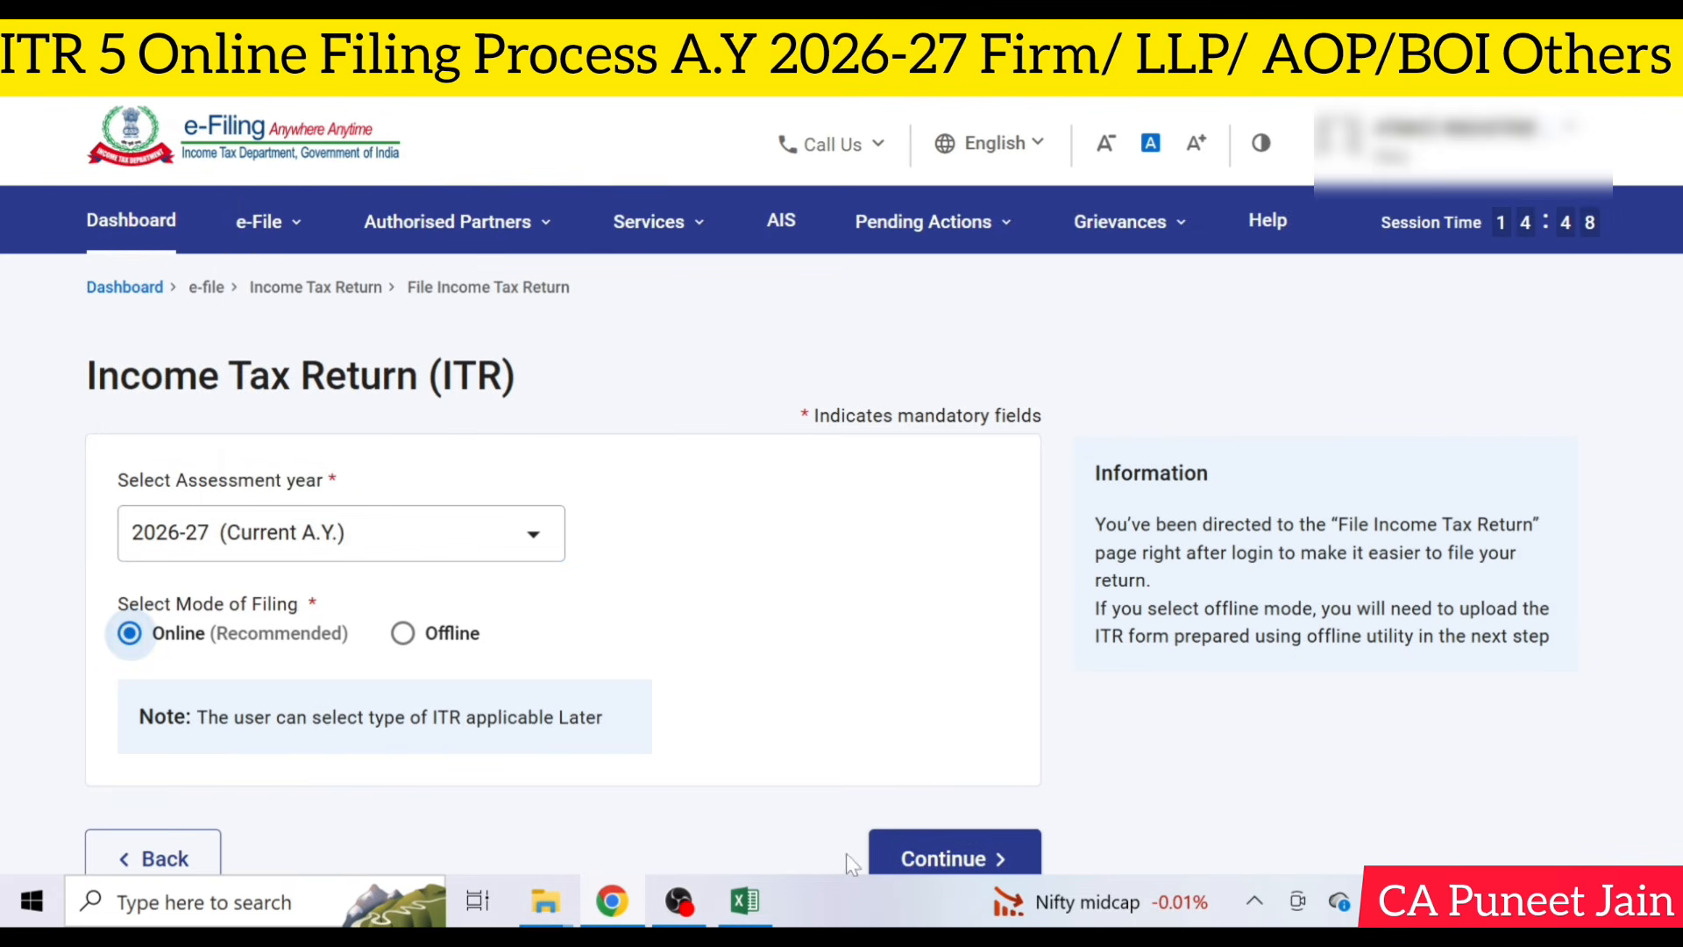
left_click(948, 855)
scroll(1169, 800, "down", 3)
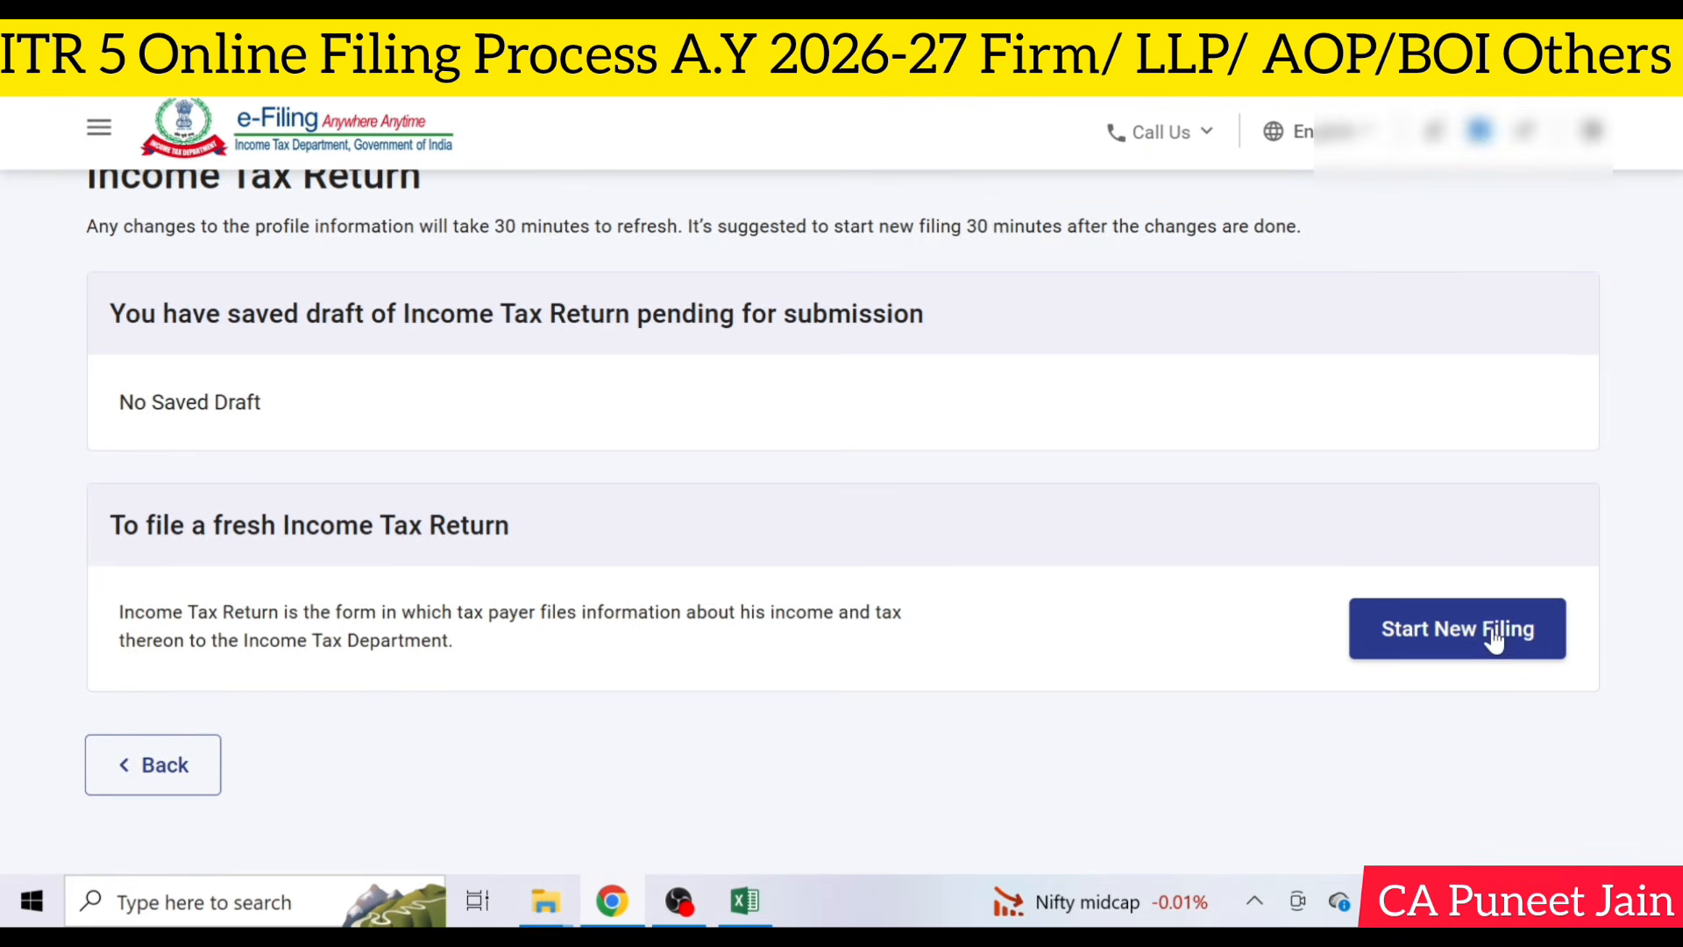
left_click(1494, 636)
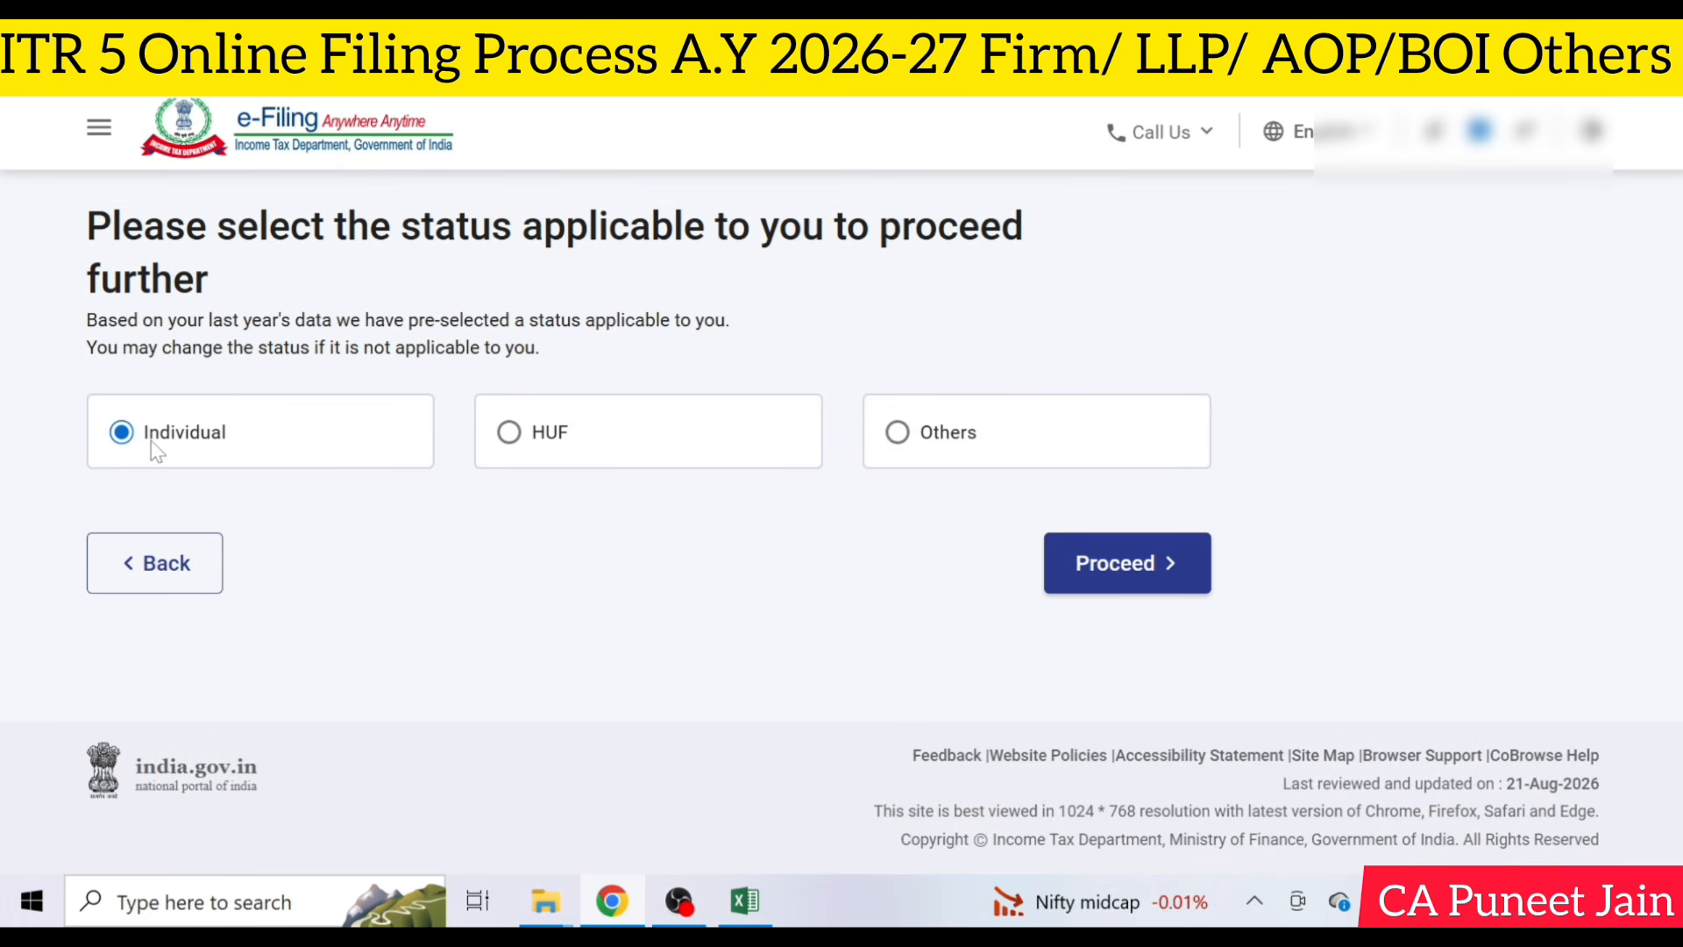
- Set the applicable status to Others, Partnership Firm, and proceed
left_click(897, 432)
scroll(701, 464, "down", 2)
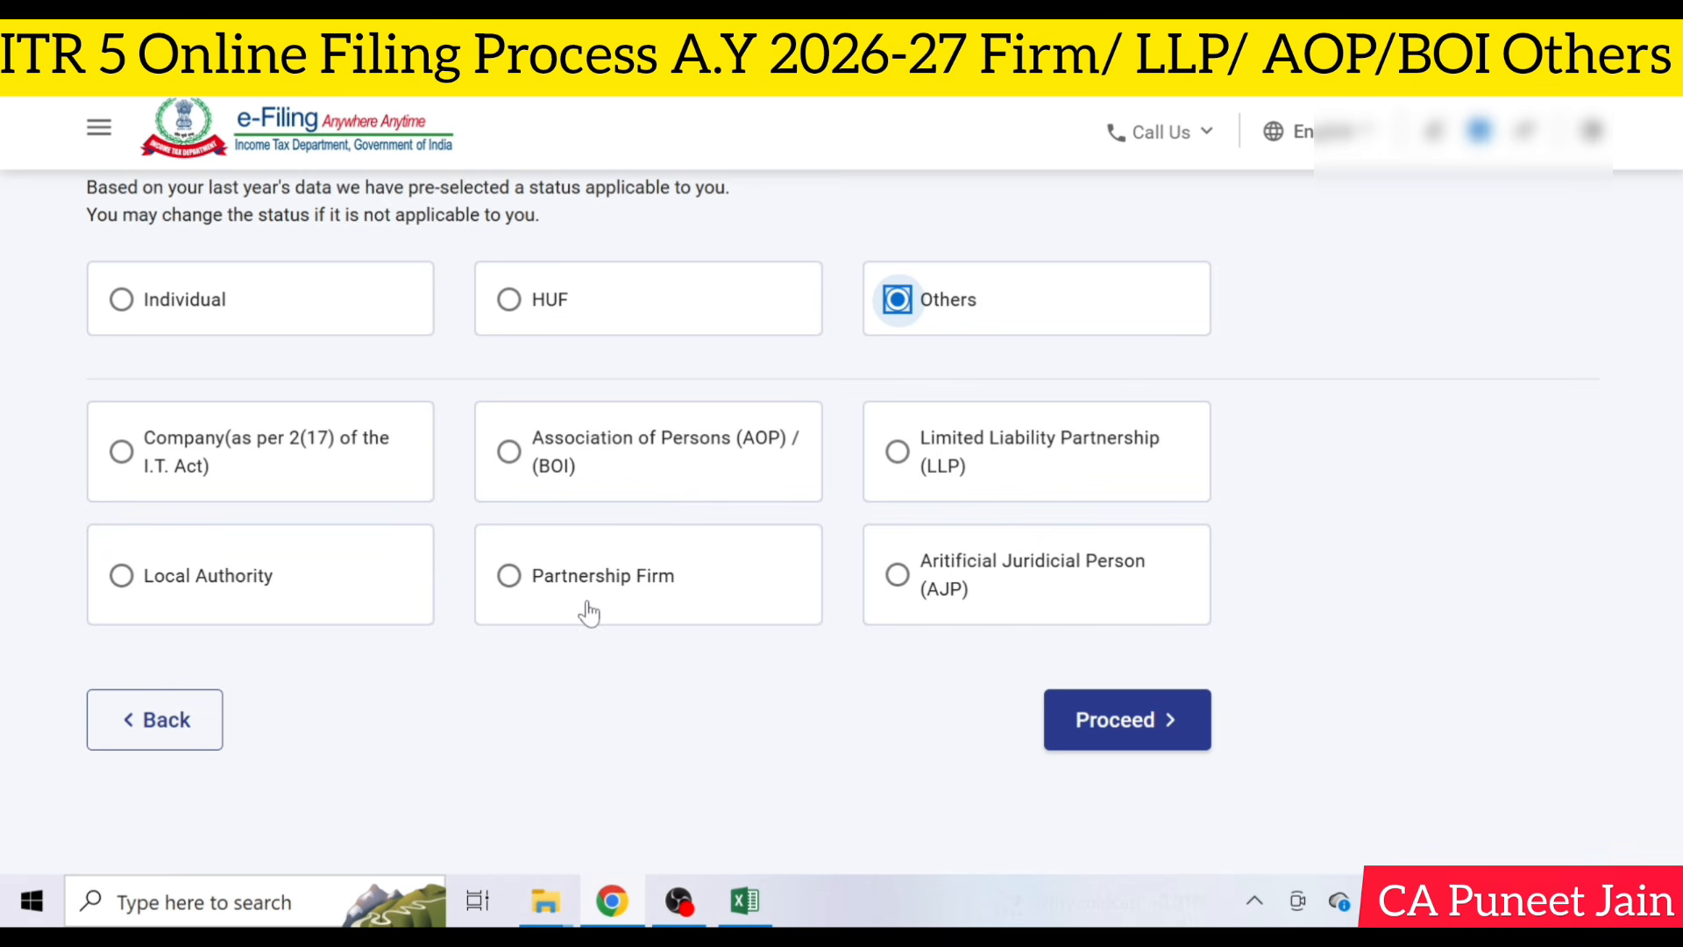
left_click(509, 581)
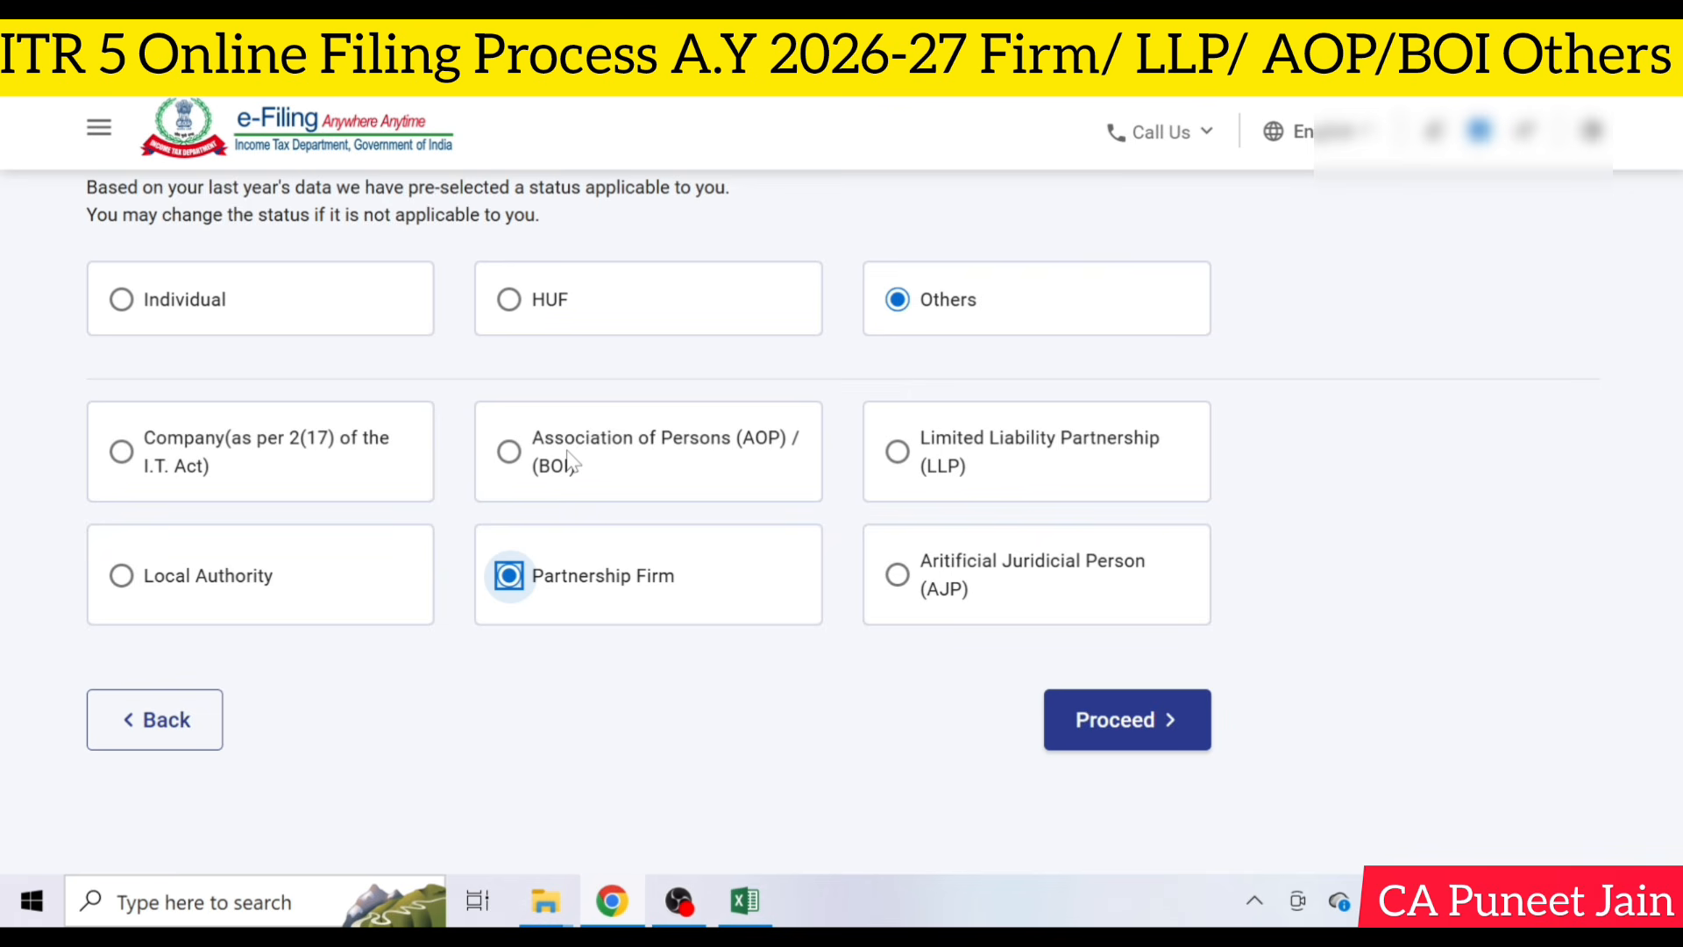
left_click(1149, 741)
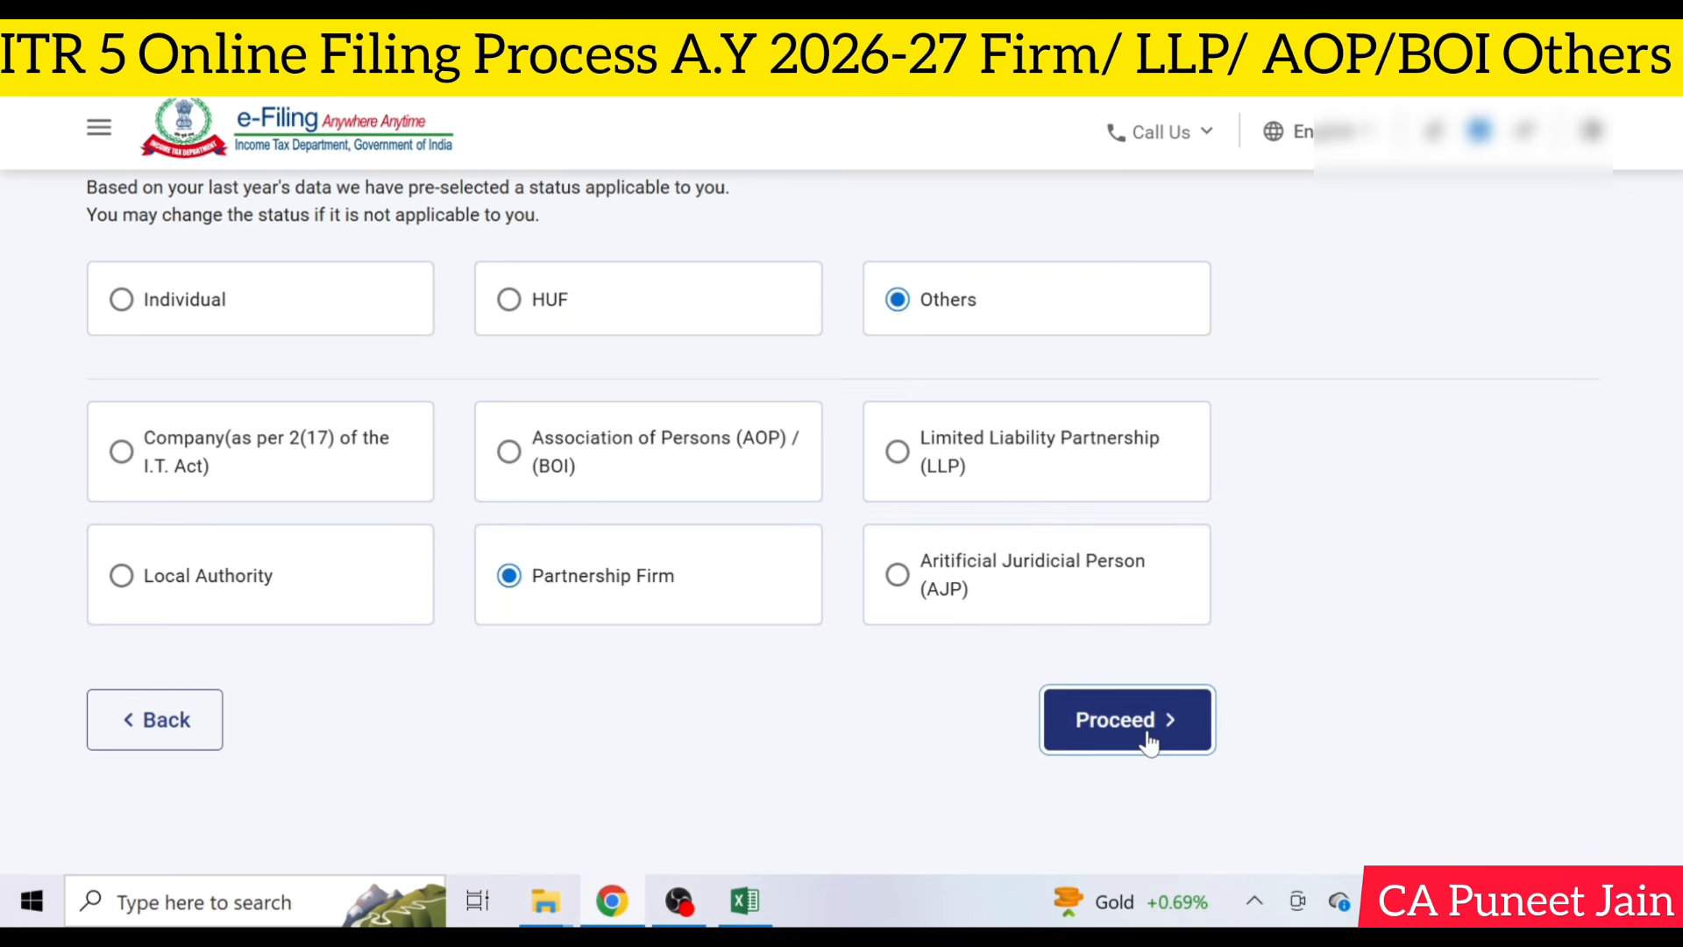
- Choose the ITR - 5 form and get started with the return
left_click(803, 590)
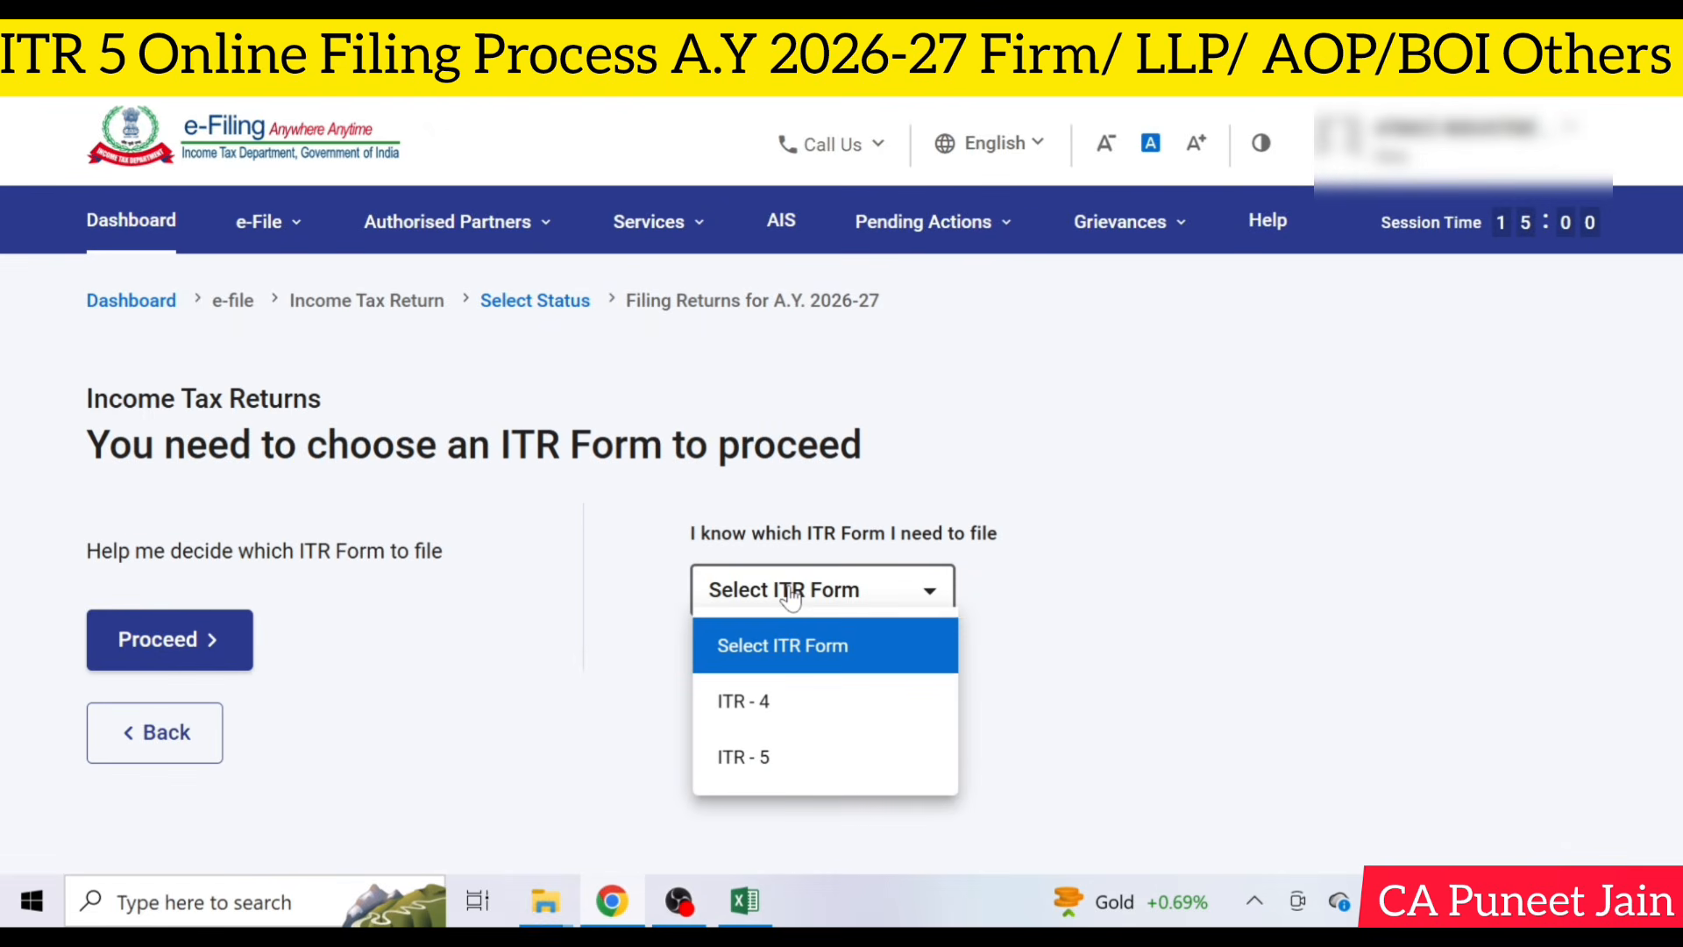
left_click(801, 759)
left_click(851, 732)
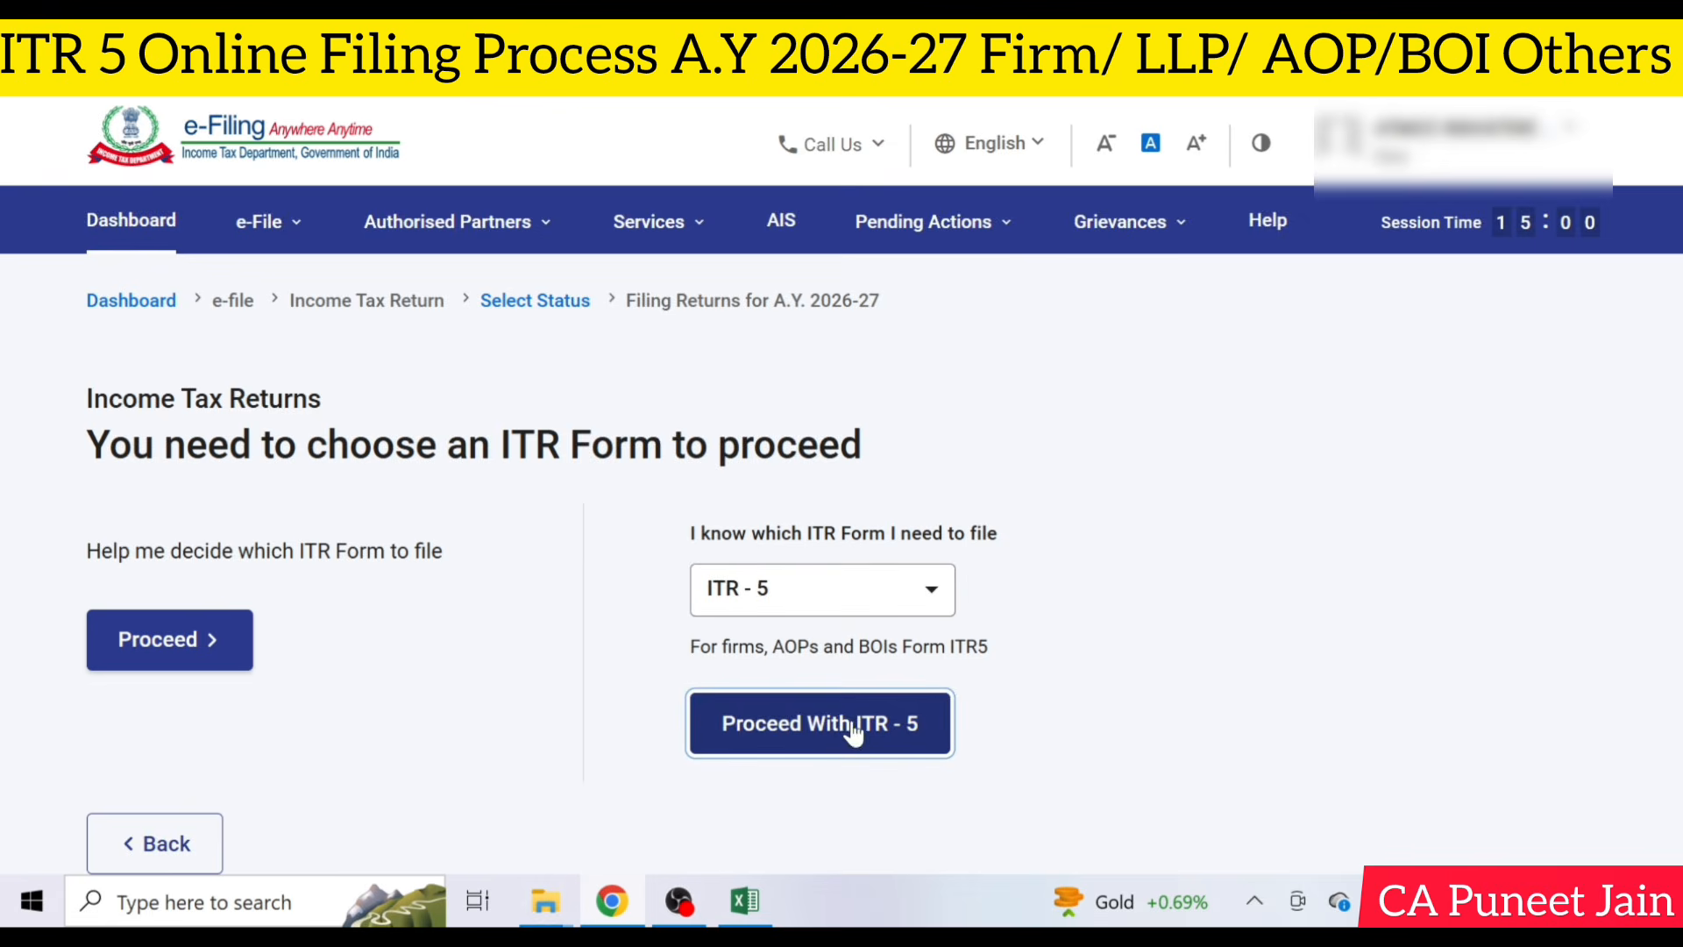
left_click(850, 671)
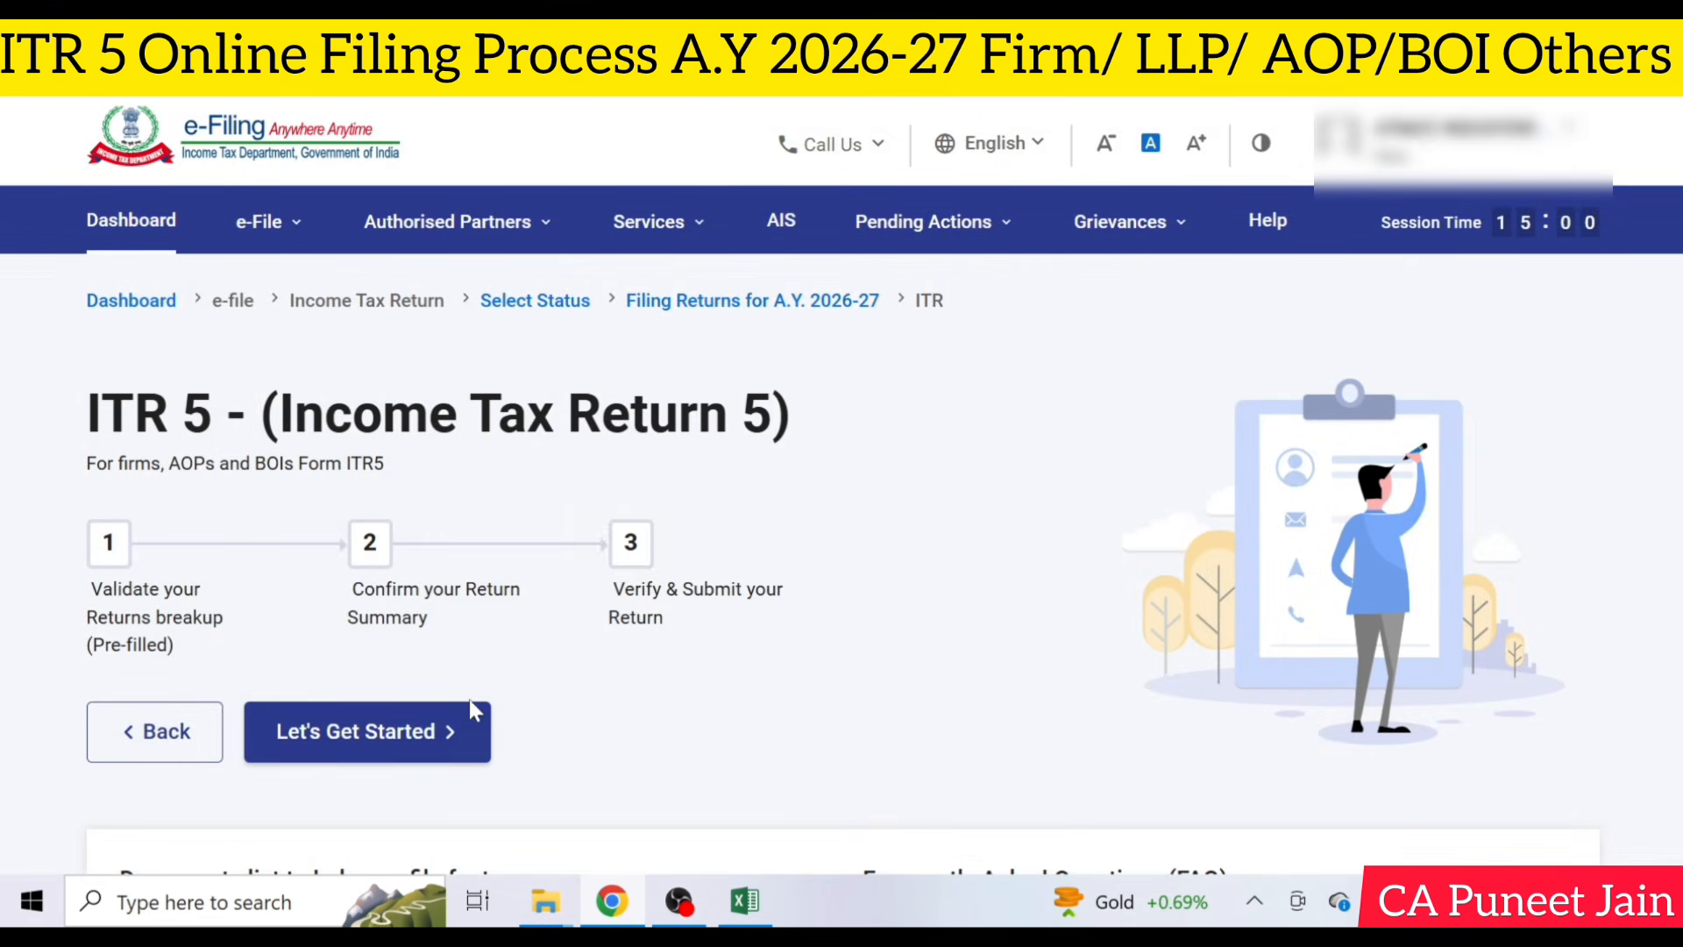
left_click(377, 735)
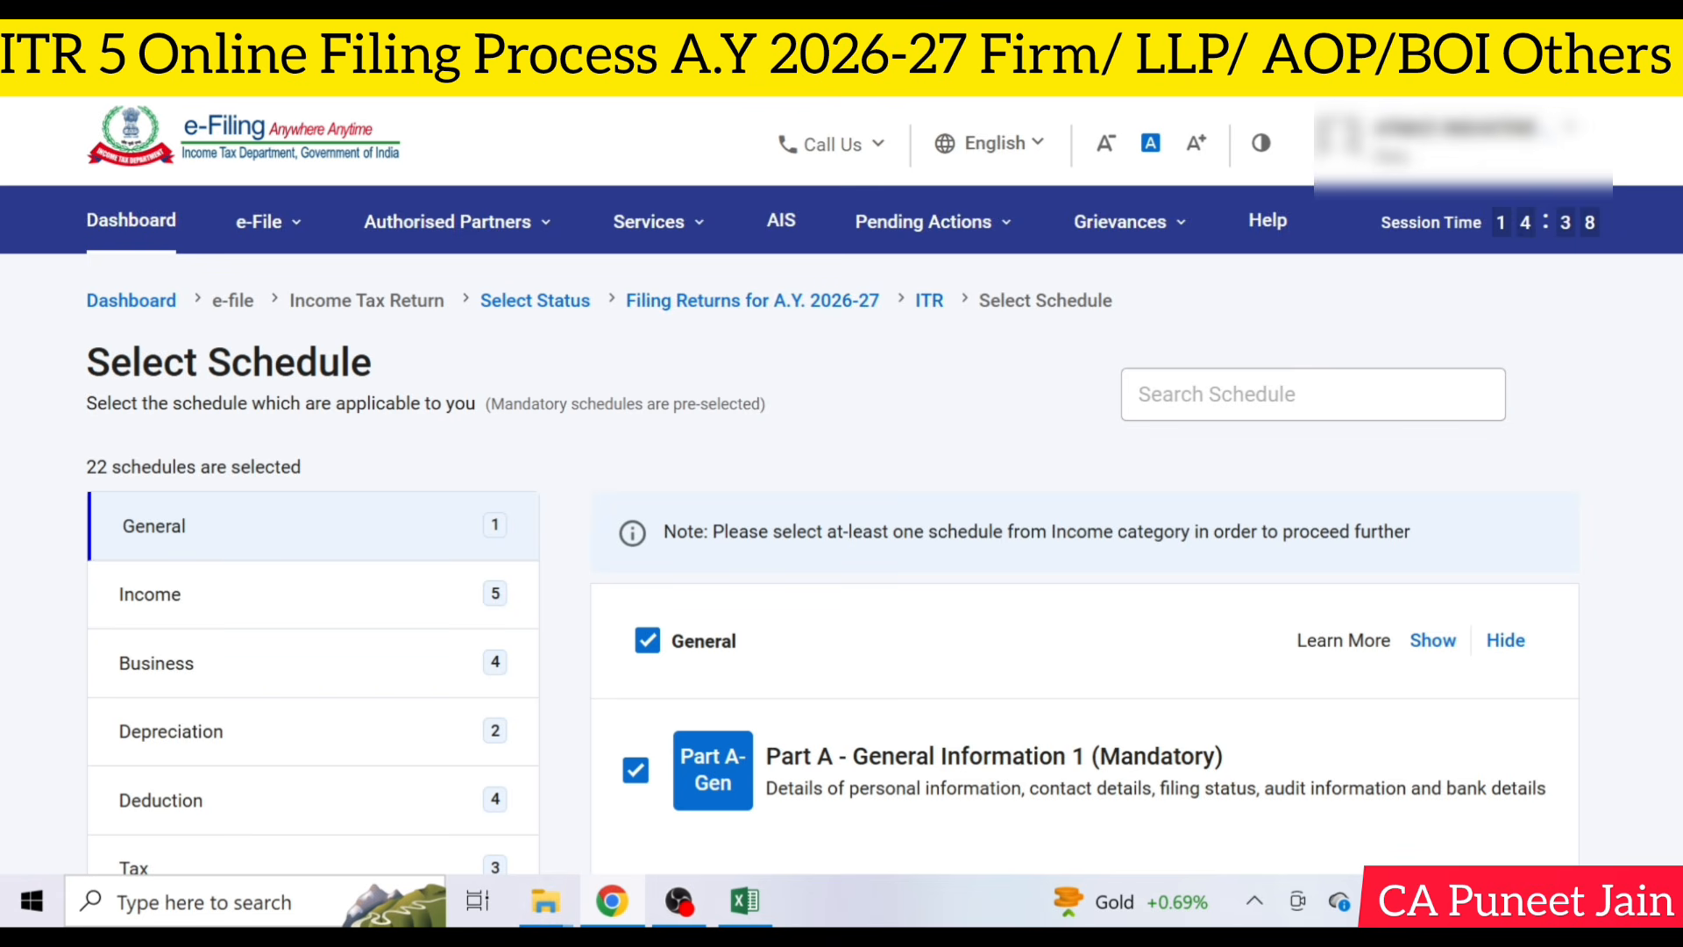
- Deselect Schedule HP and Schedule CG among the Income schedules
scroll(1019, 464, "down", 4)
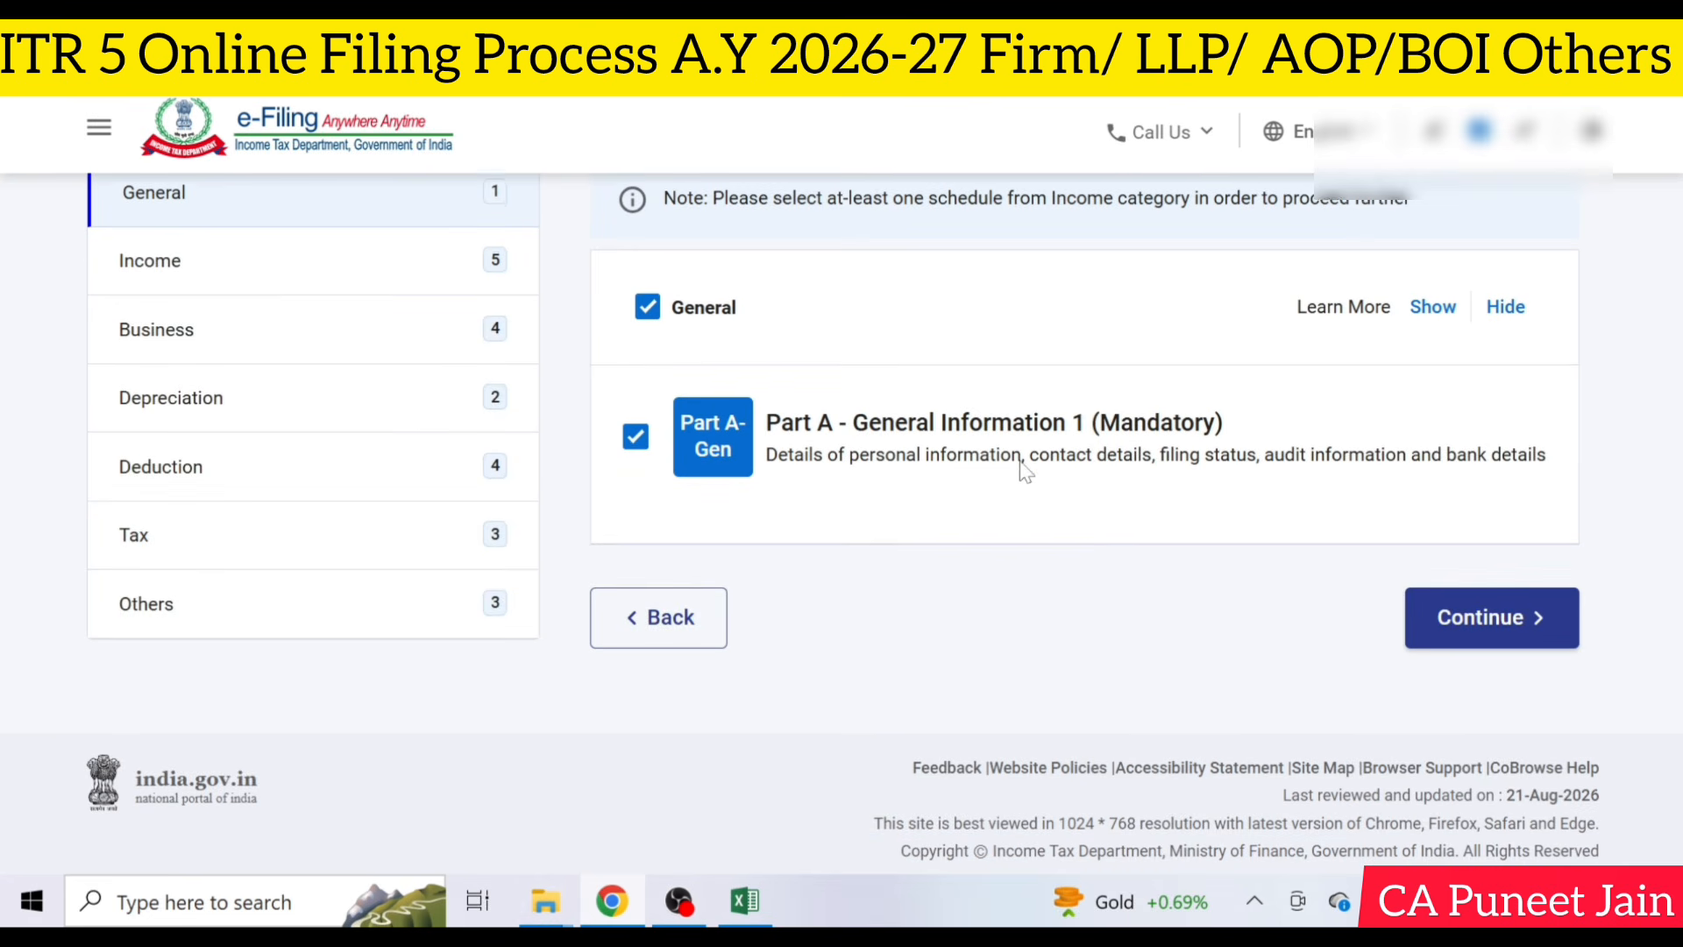
left_click(417, 278)
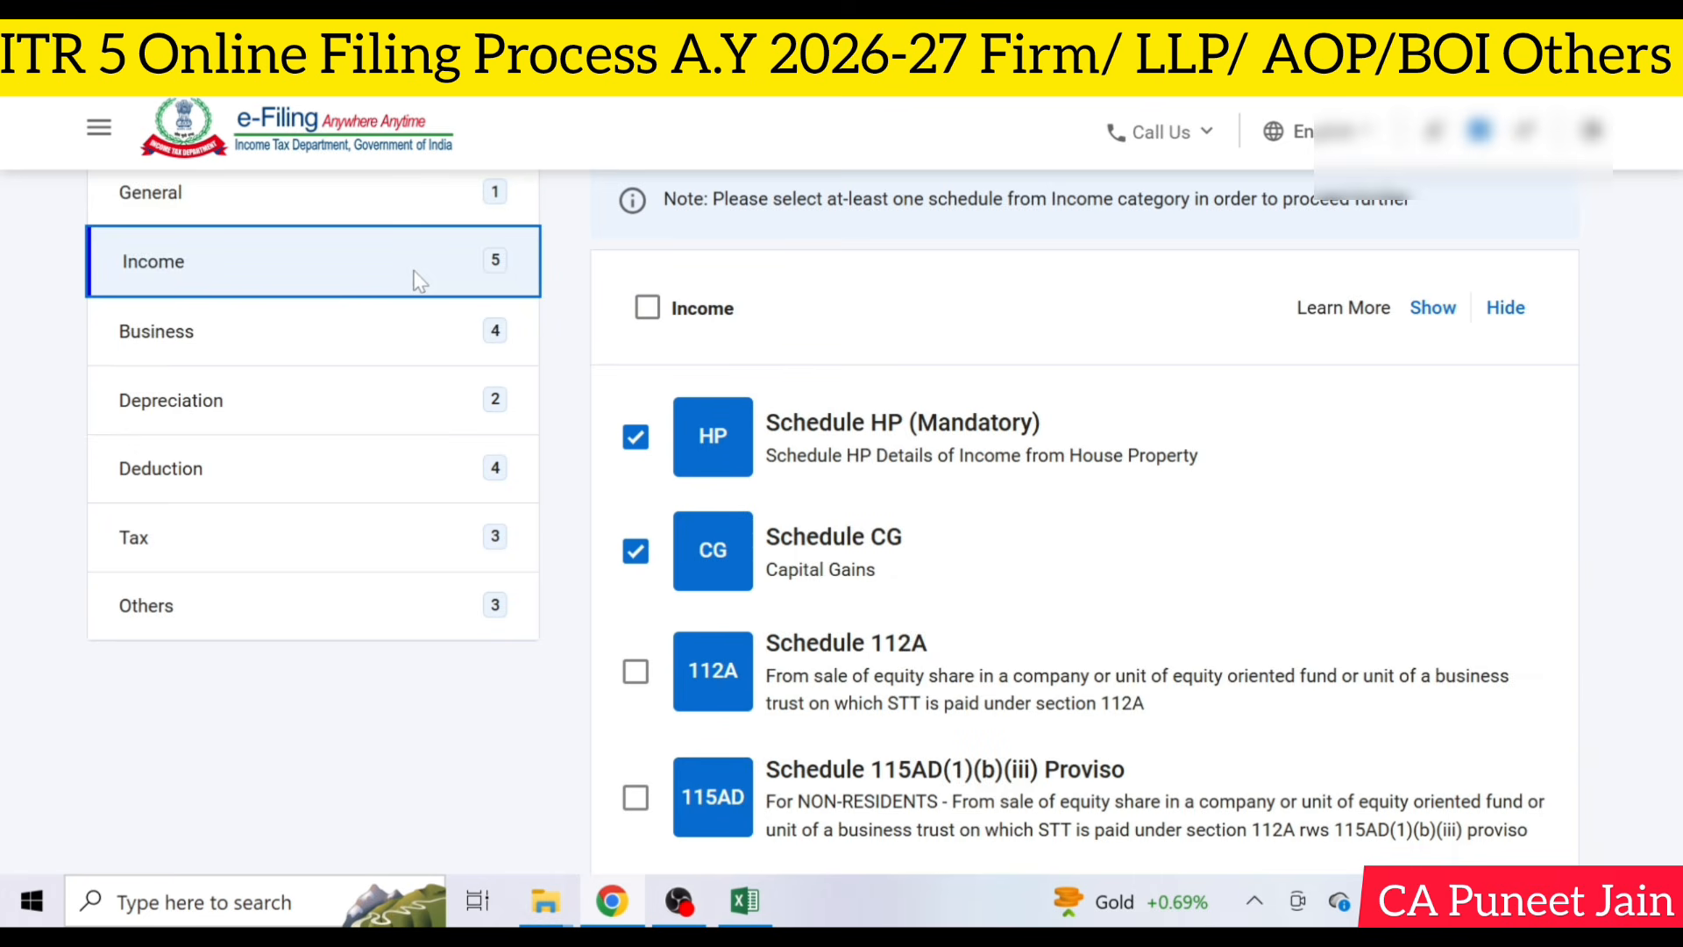
left_click(635, 438)
left_click(637, 554)
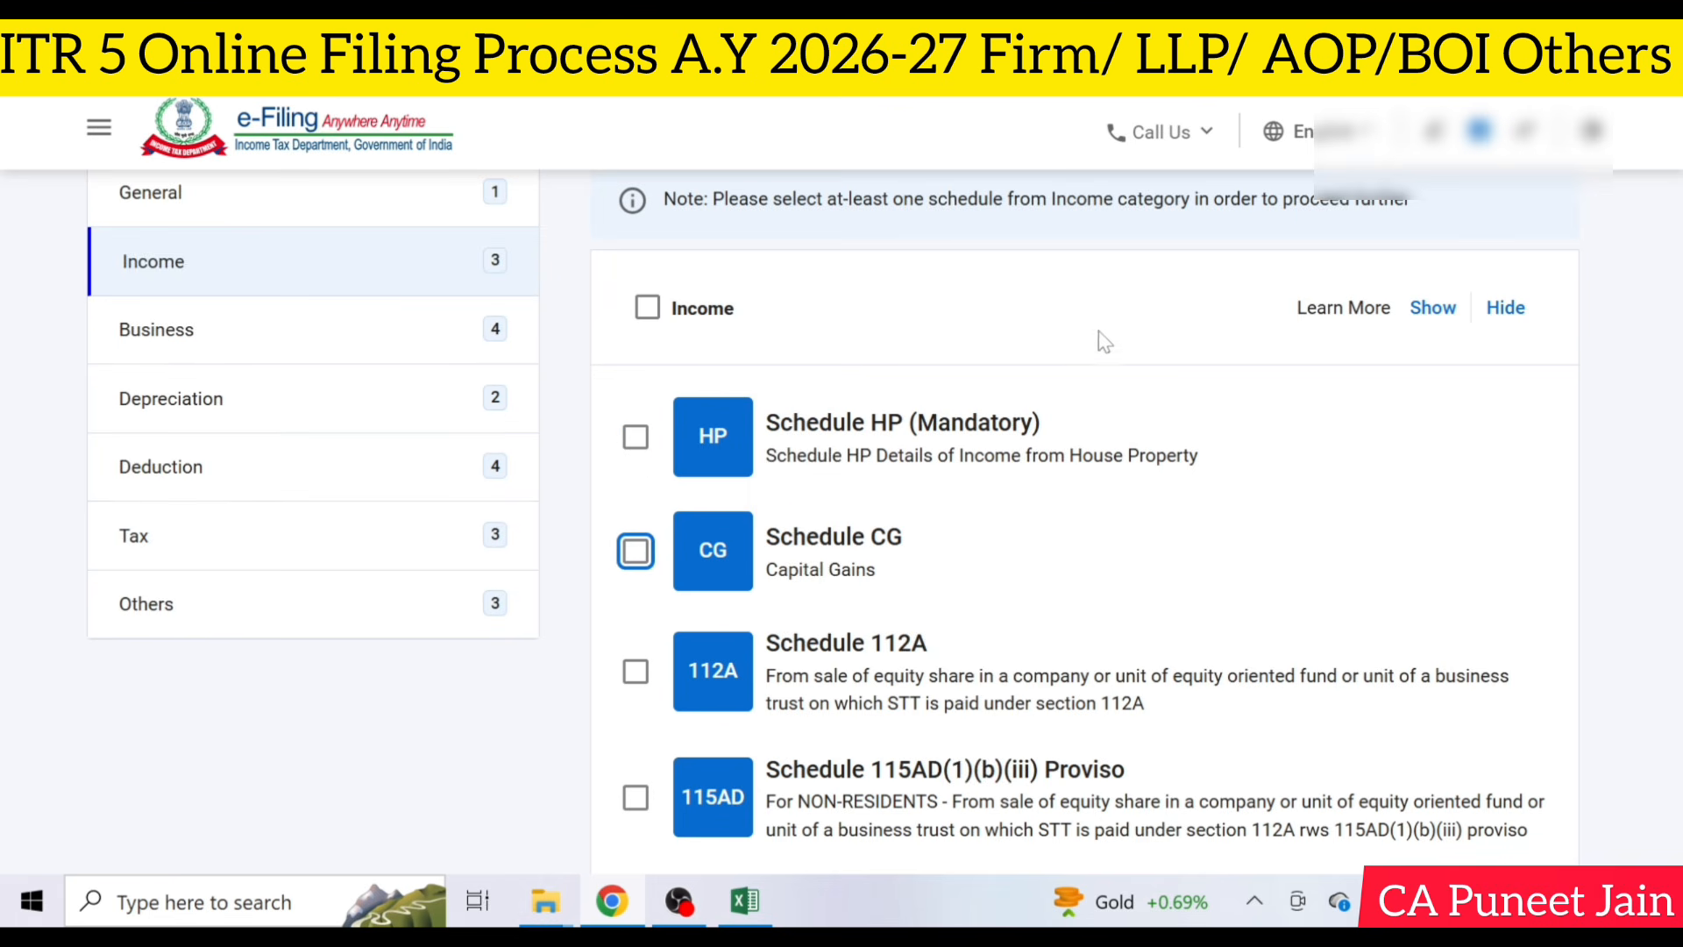
- Select all schedules in the Business and Depreciation categories
left_click(387, 331)
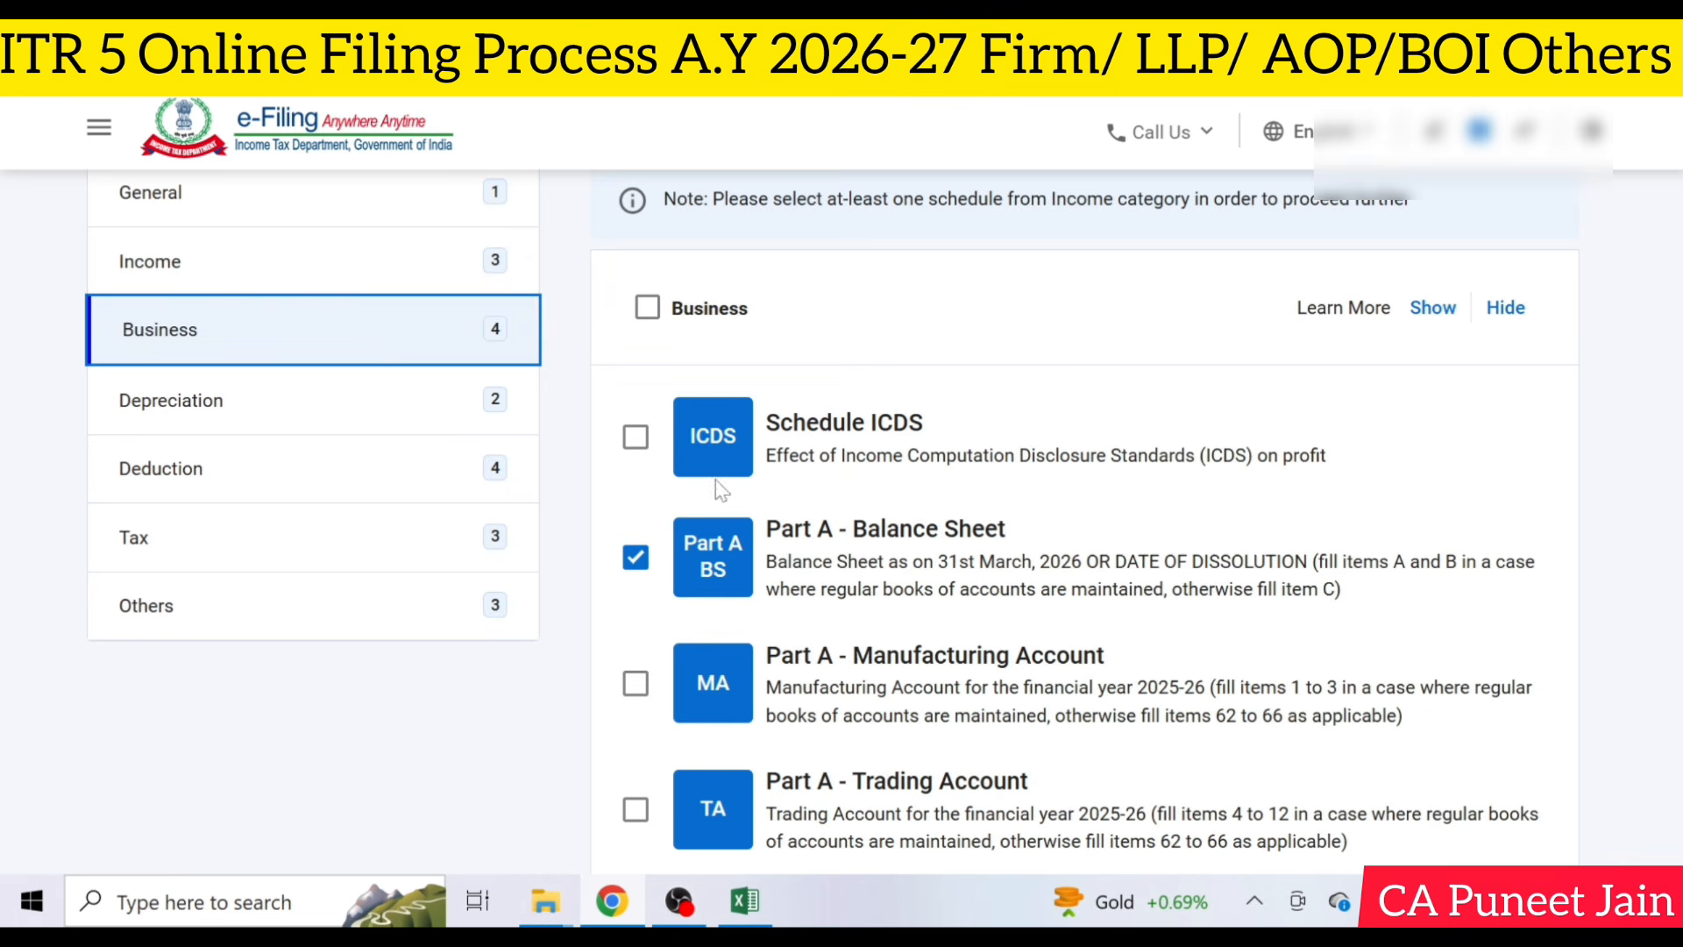
left_click(649, 309)
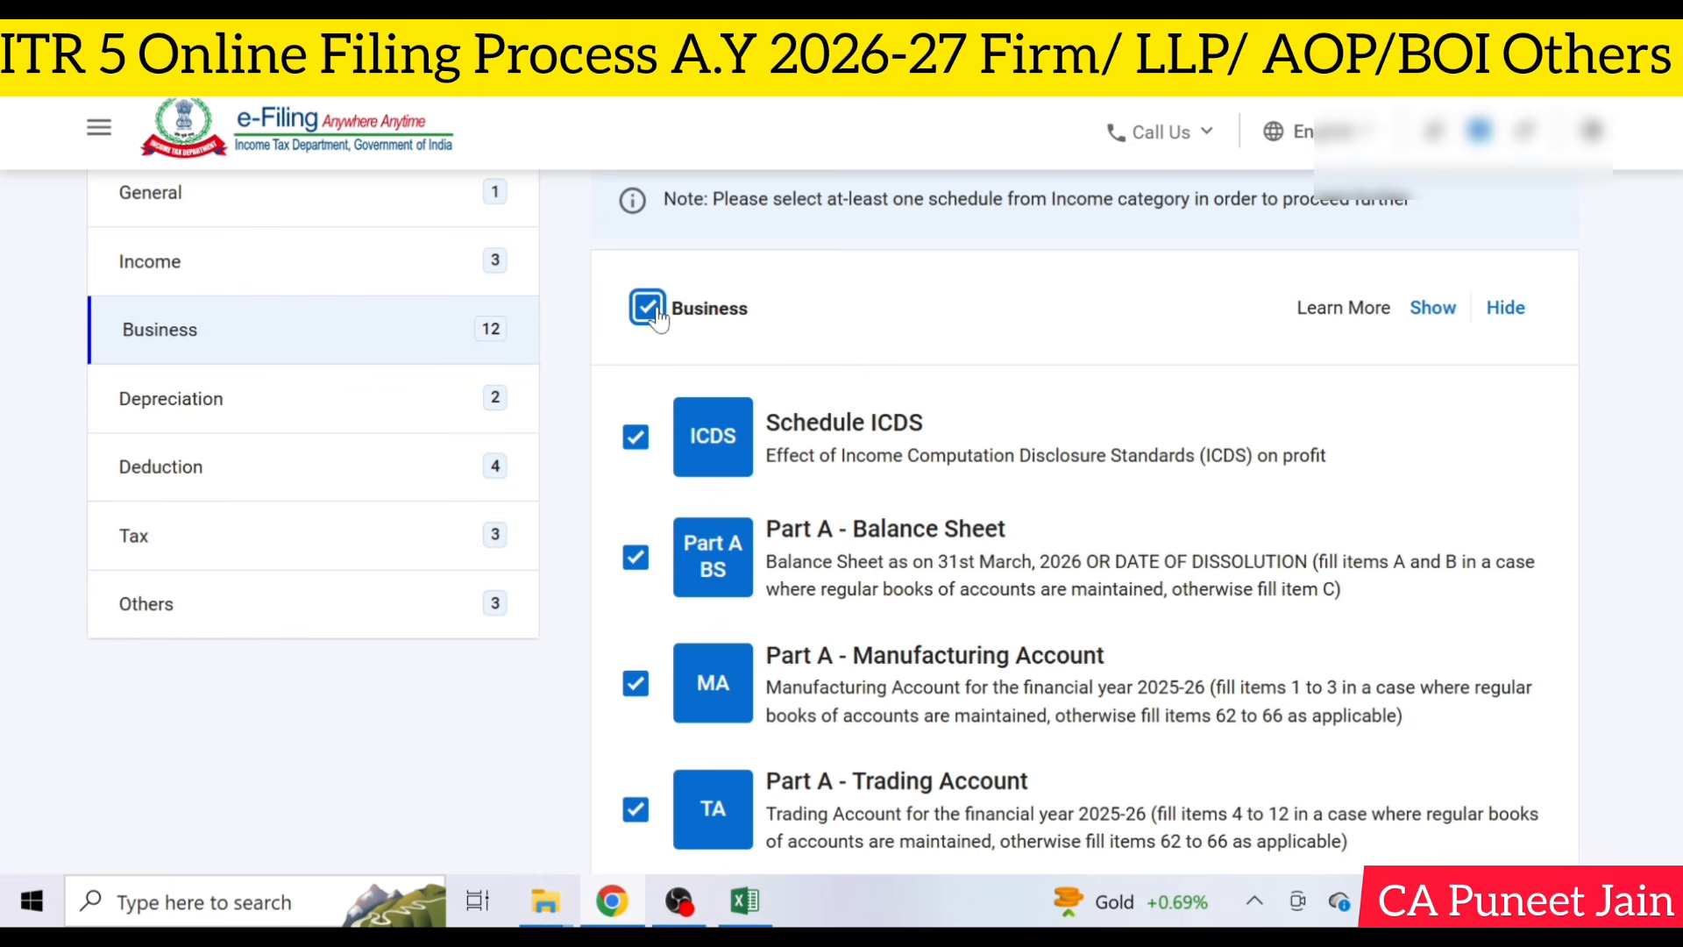
left_click(438, 410)
left_click(648, 309)
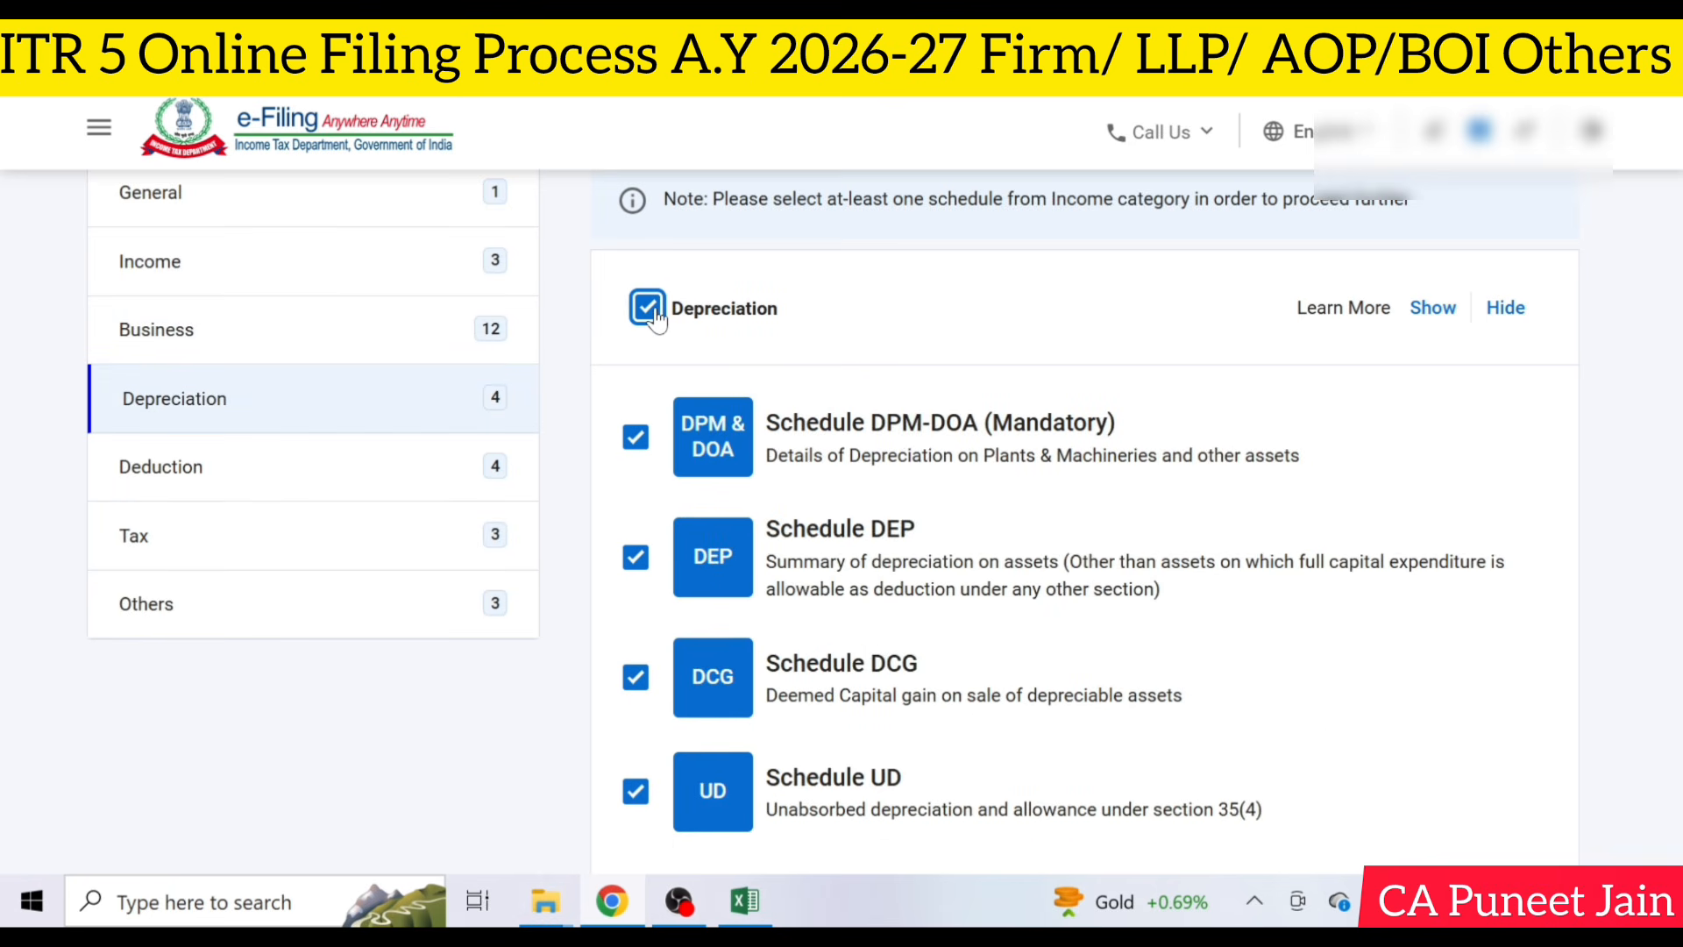
- Examine which schedules are selected in the Deduction, Tax and Others categories
left_click(346, 482)
scroll(1236, 565, "down", 10)
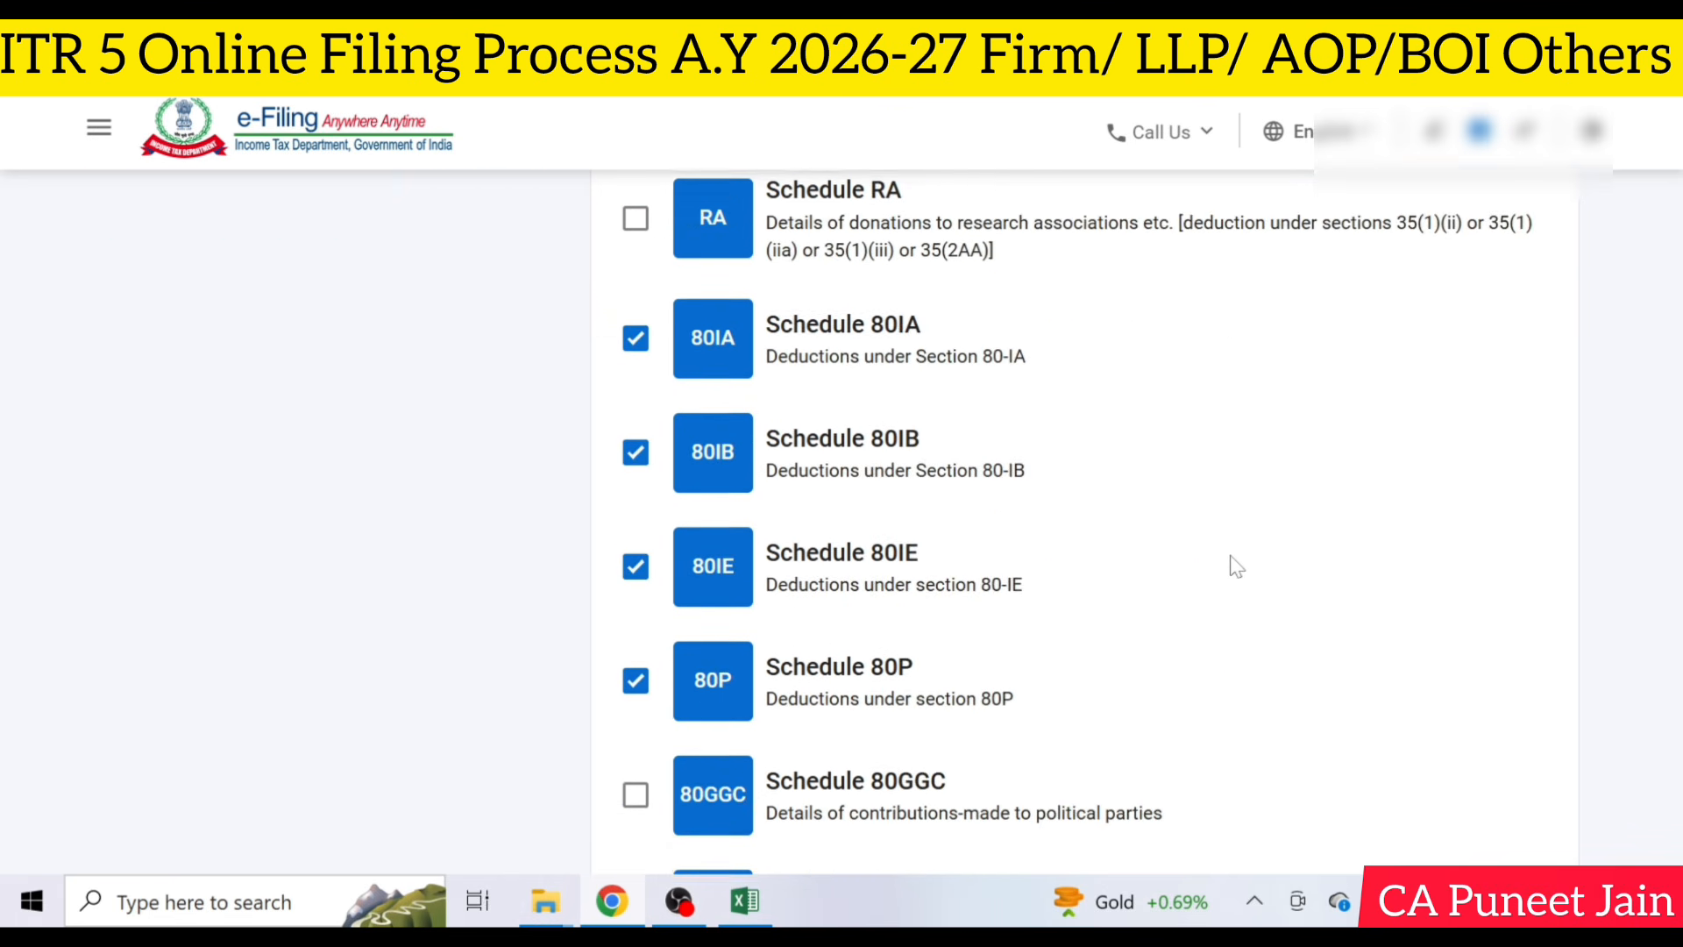
scroll(1236, 566, "up", 10)
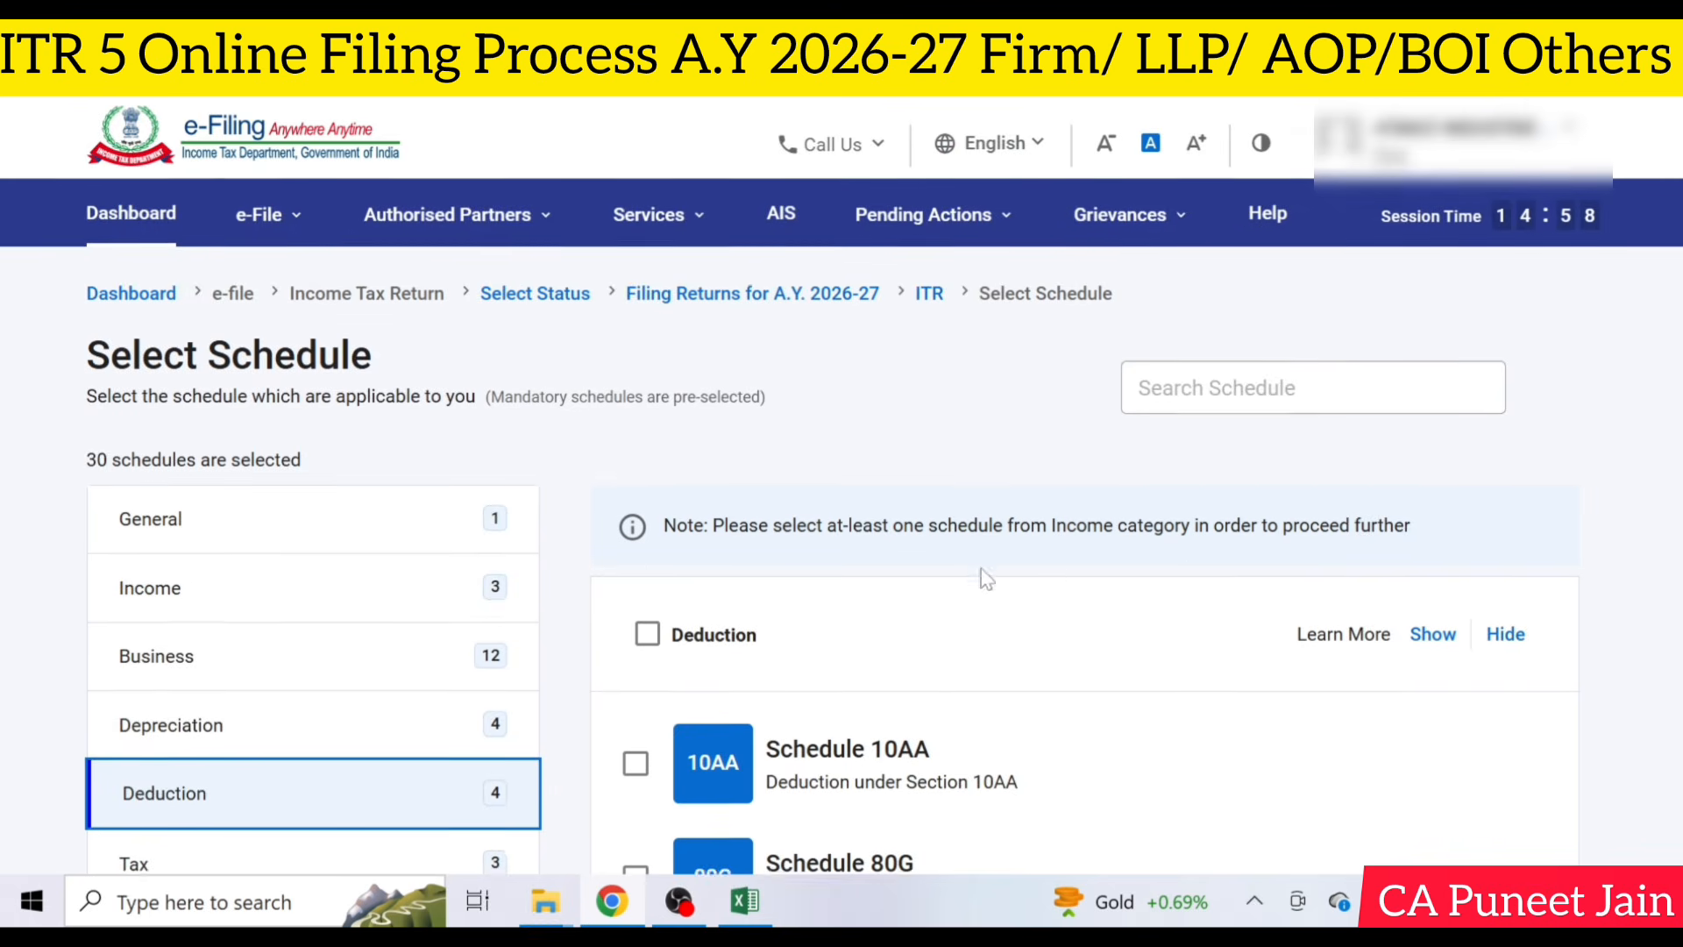
scroll(453, 741, "down", 2)
left_click(453, 741)
left_click(438, 671)
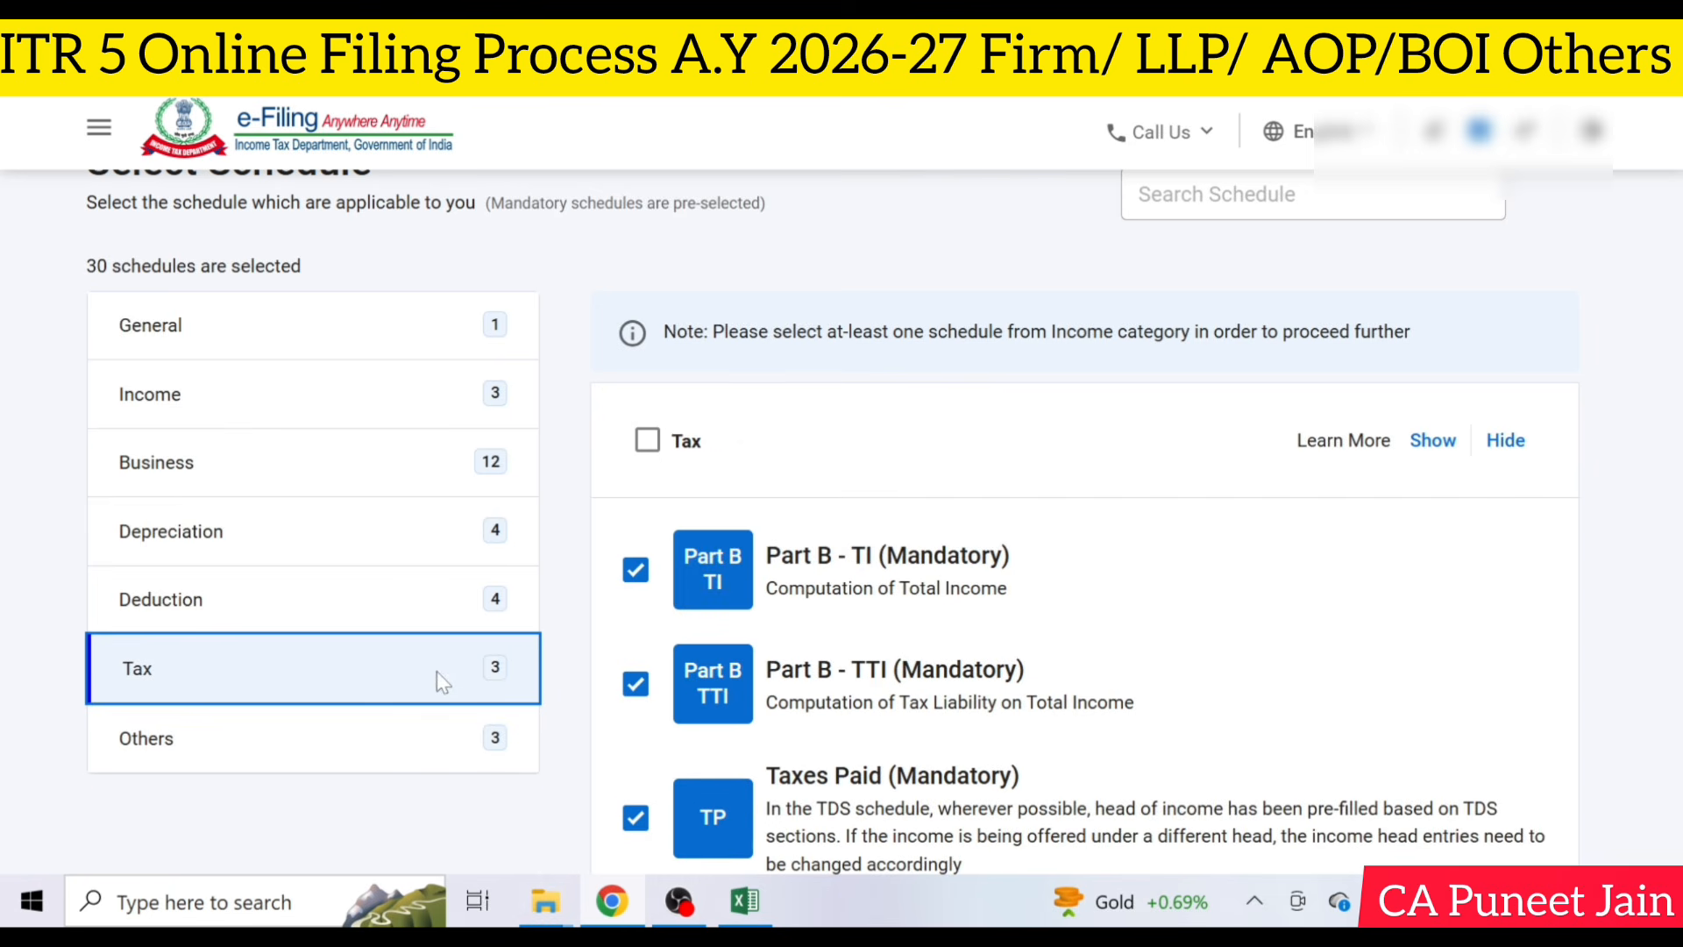
left_click(478, 749)
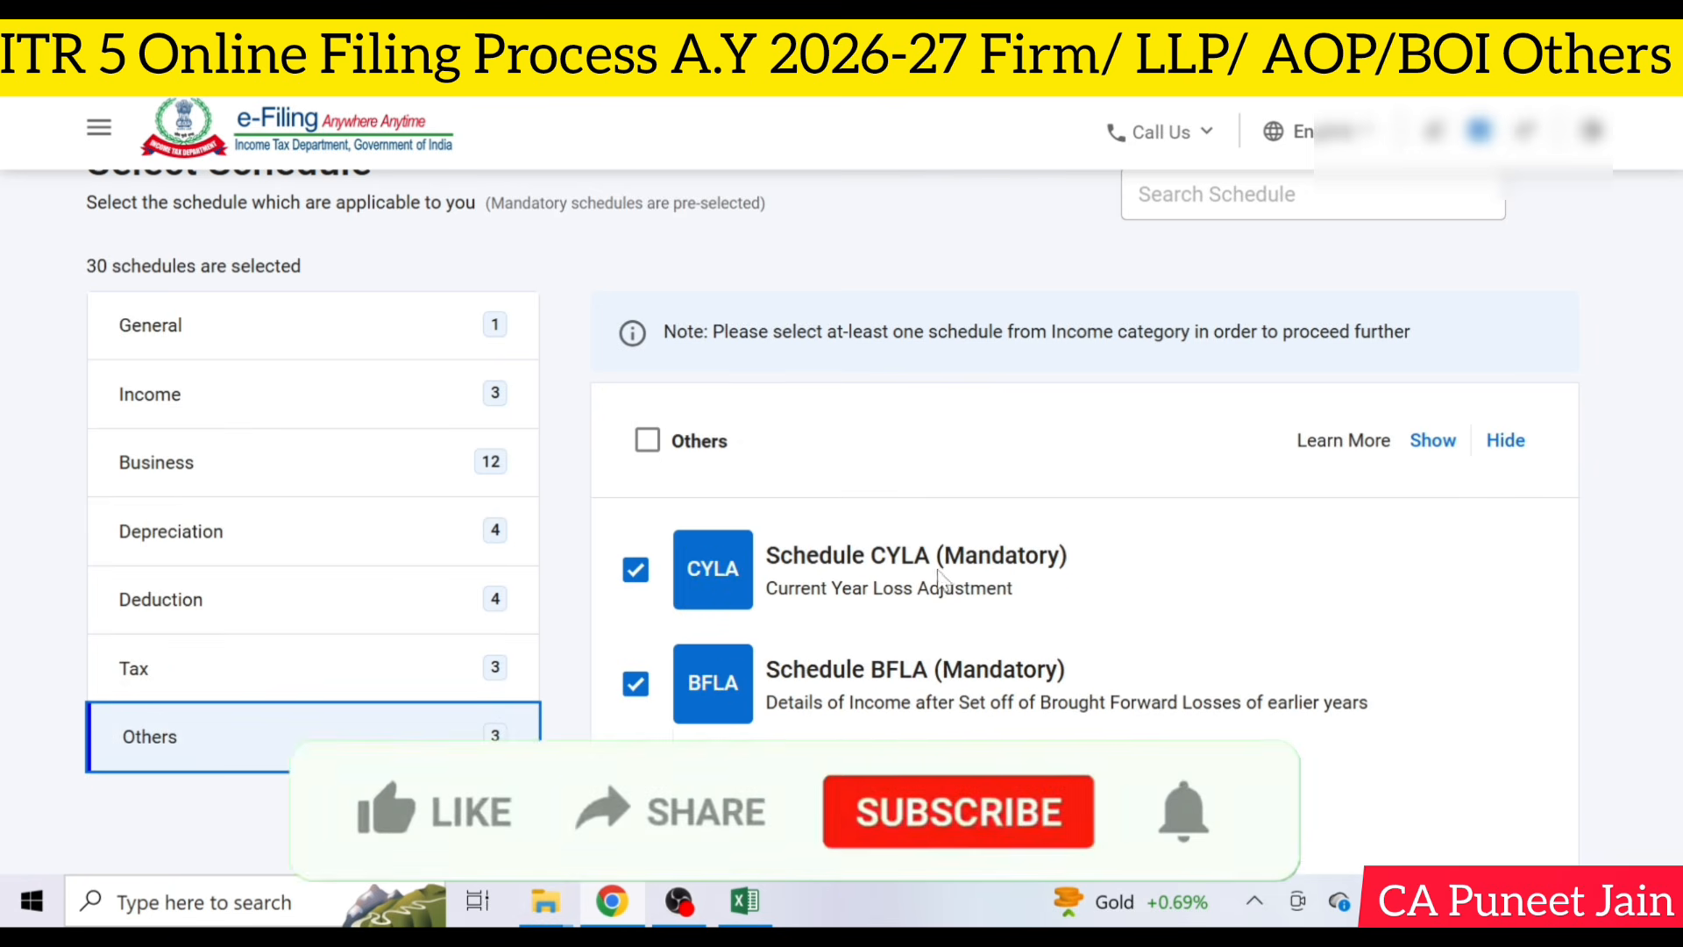
scroll(977, 439, "down", 5)
scroll(988, 640, "up", 2)
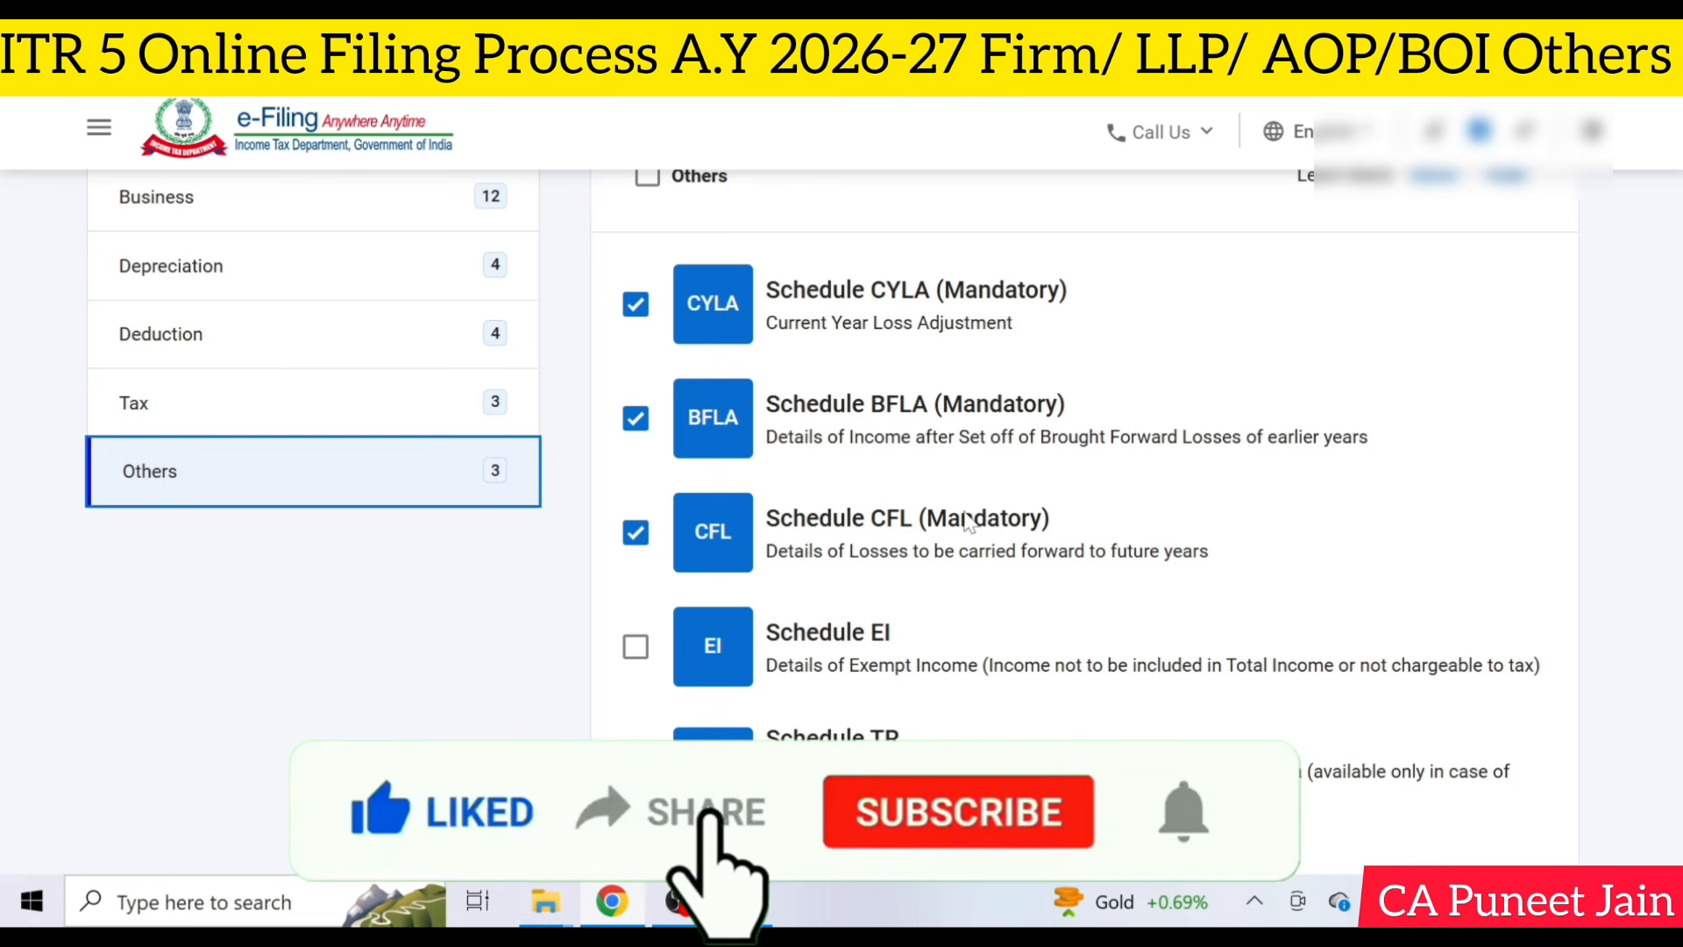
scroll(967, 521, "down", 2)
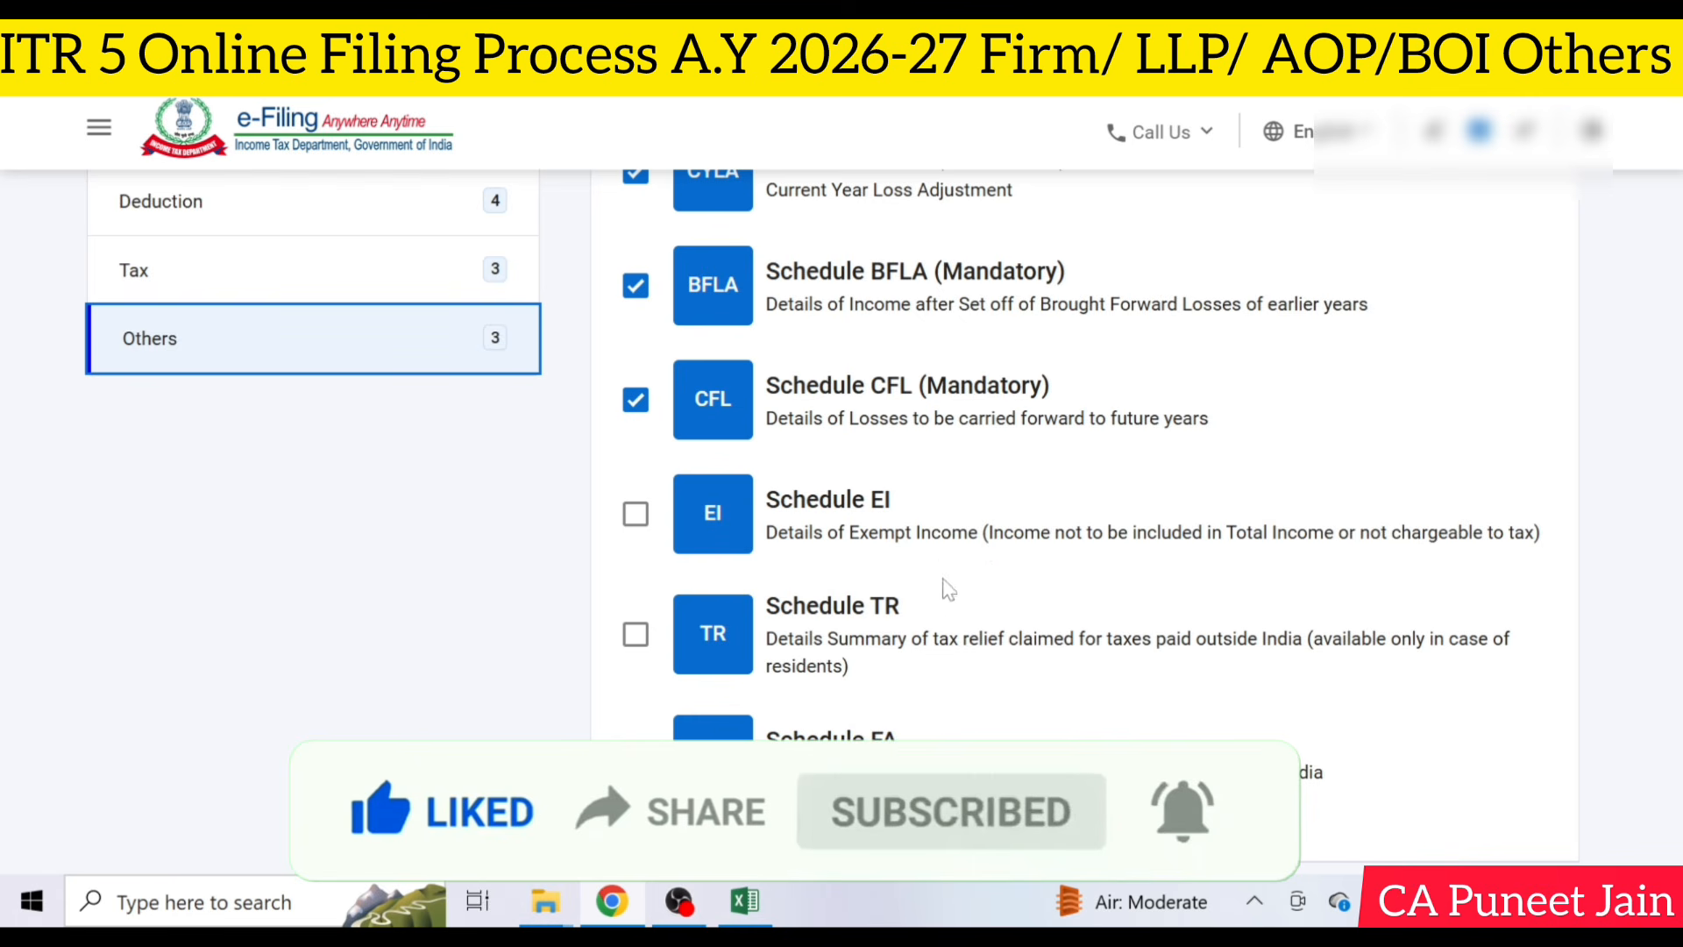
scroll(932, 542, "down", 4)
- Confirm the schedule selection and open Part A - General Information 1 from the Return Summary
left_click(1455, 693)
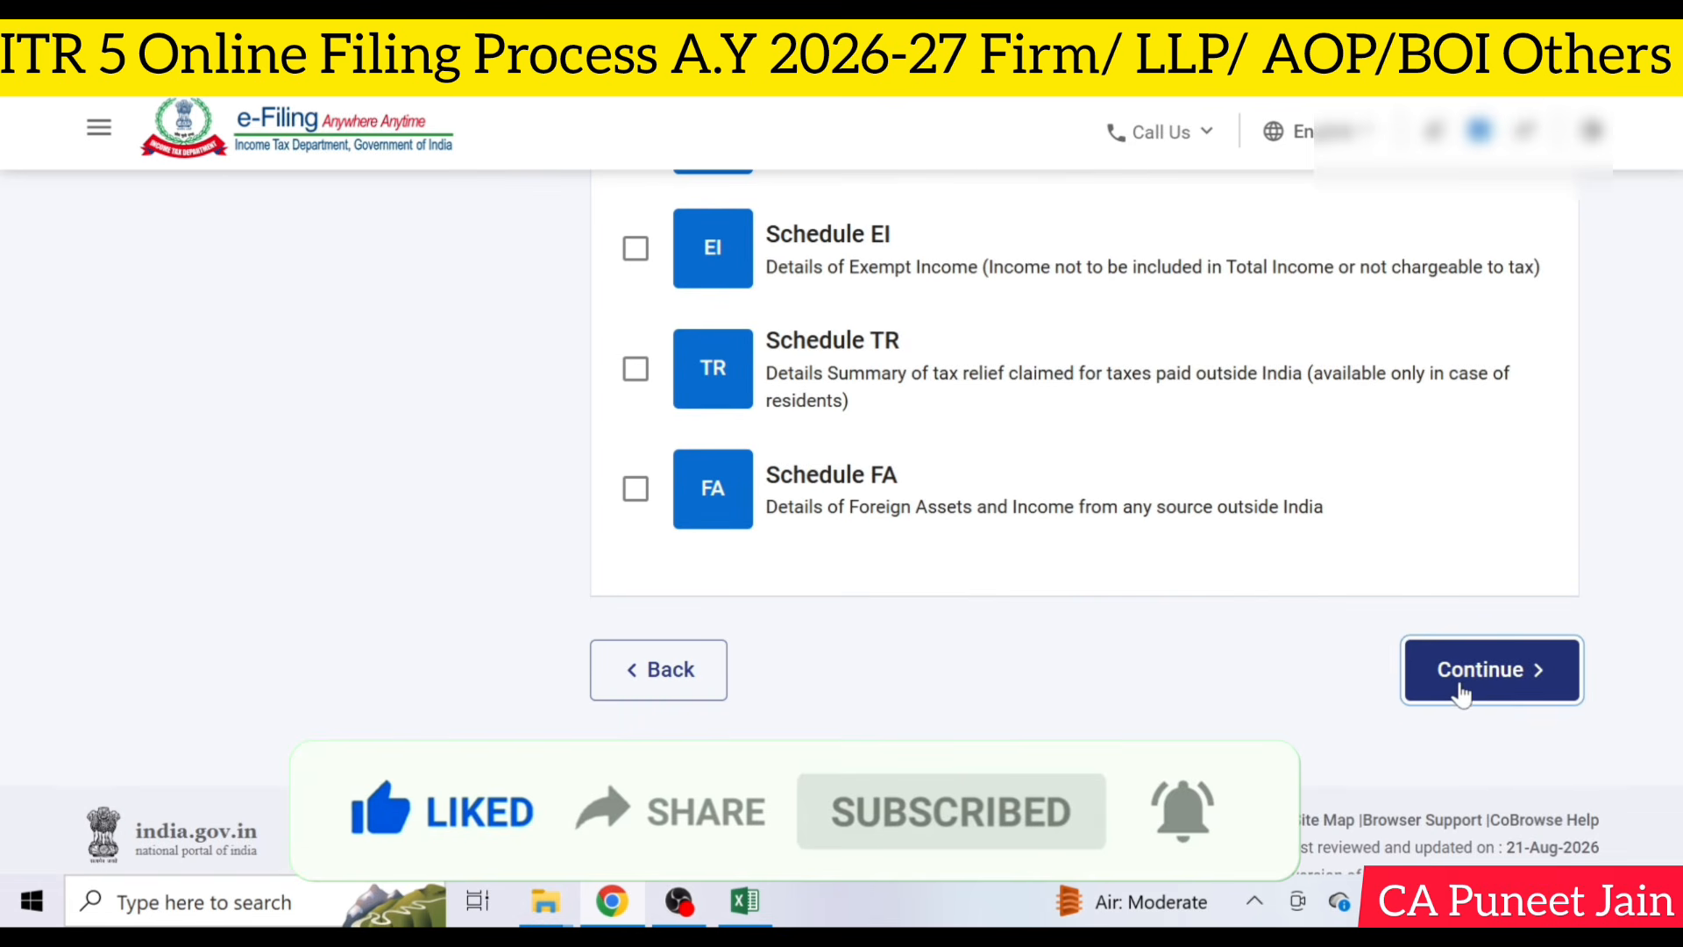
left_click(848, 679)
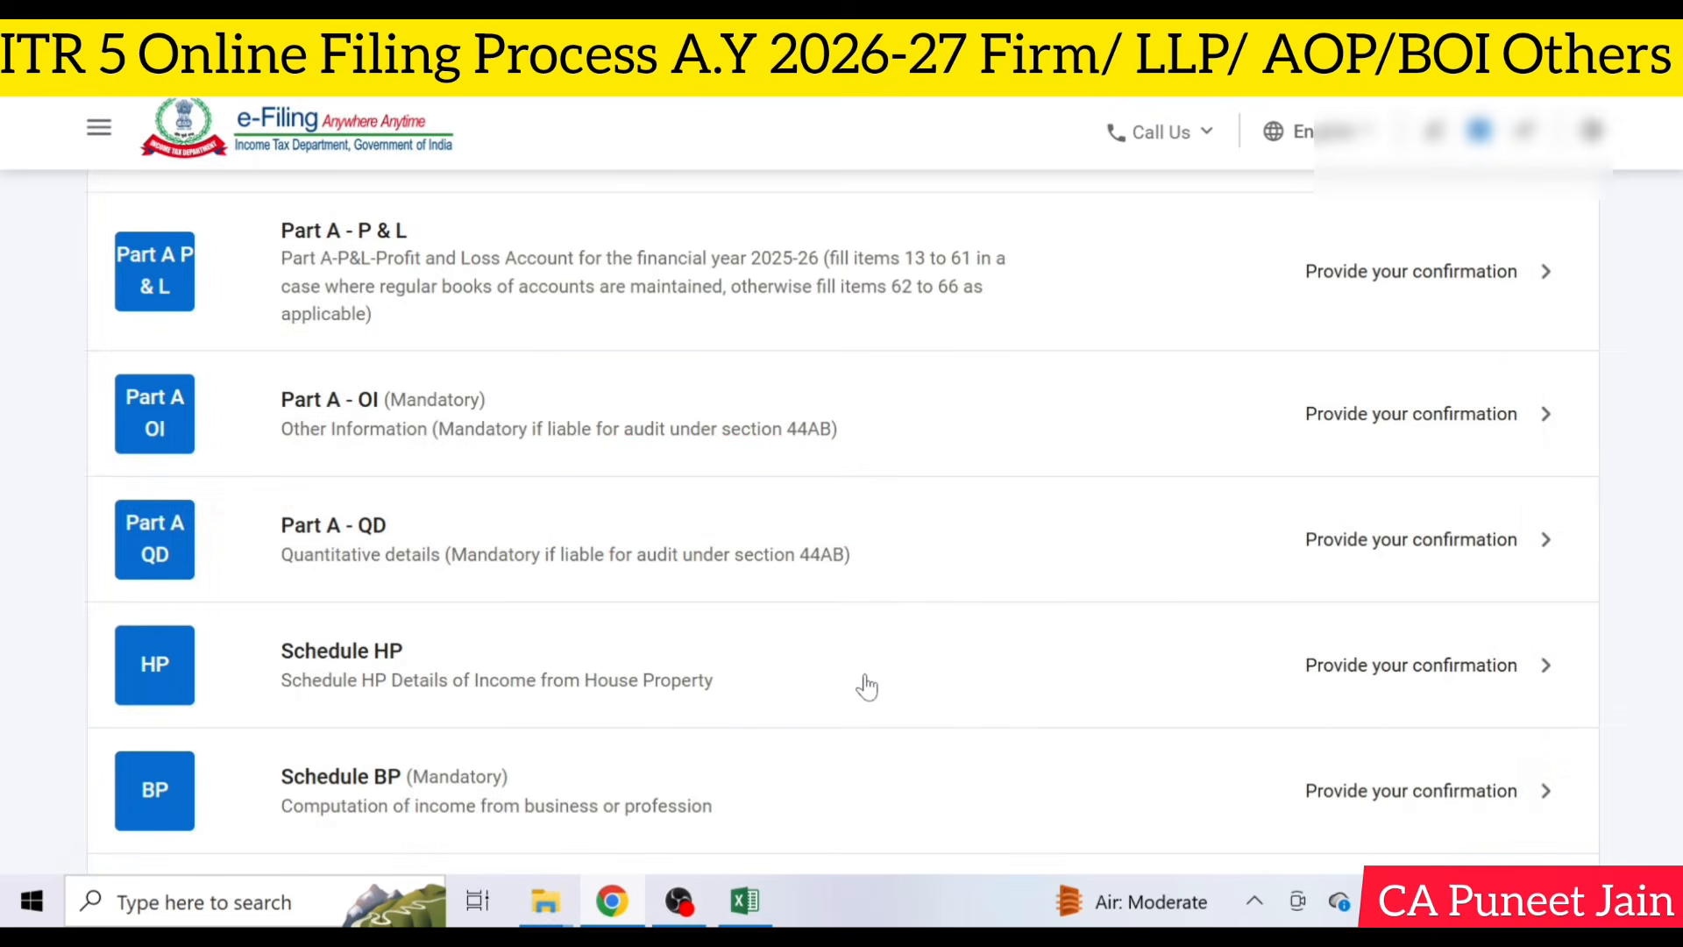
scroll(859, 684, "down", 20)
scroll(866, 687, "down", 8)
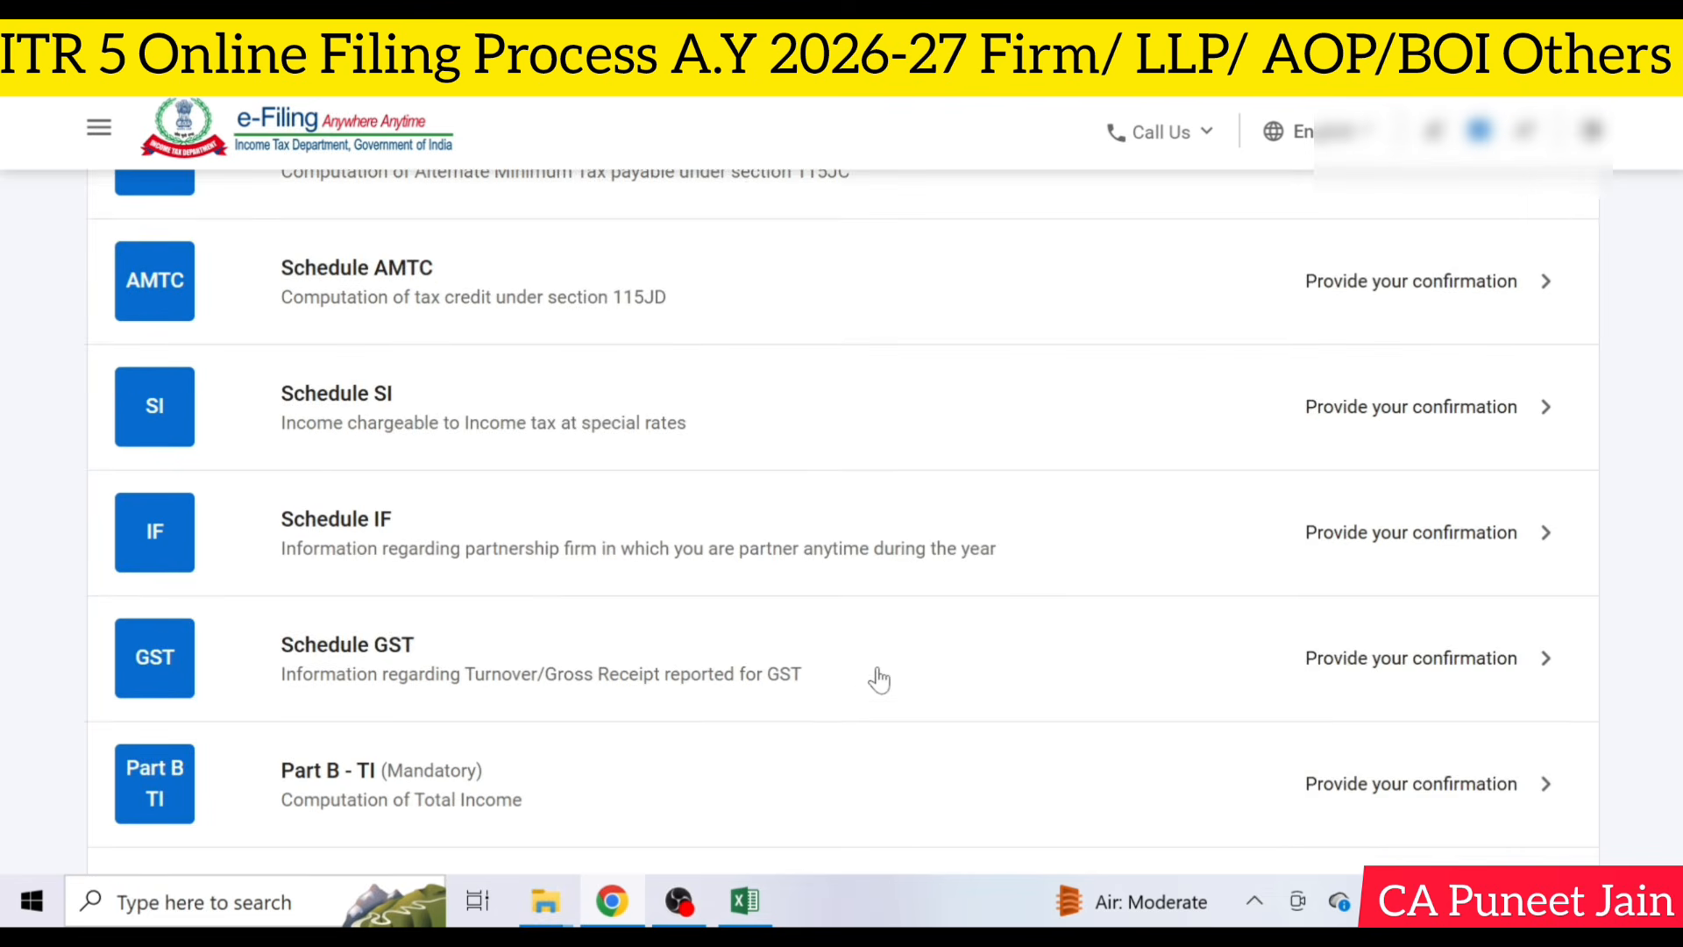
scroll(995, 650, "up", 20)
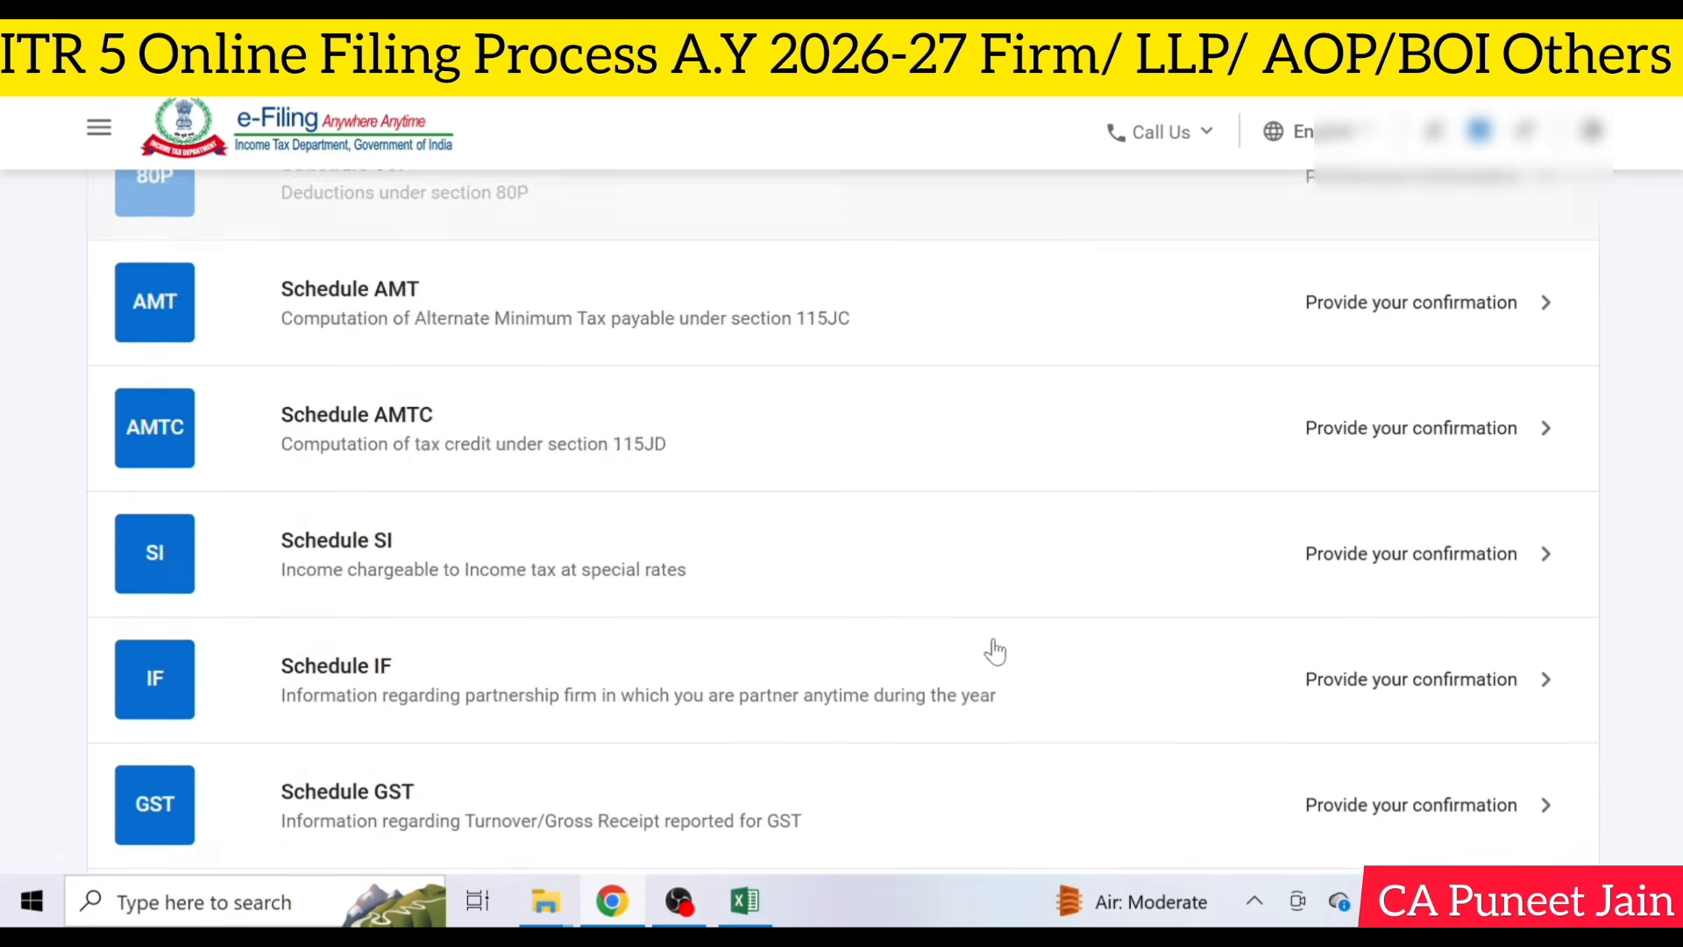
scroll(995, 651, "up", 3)
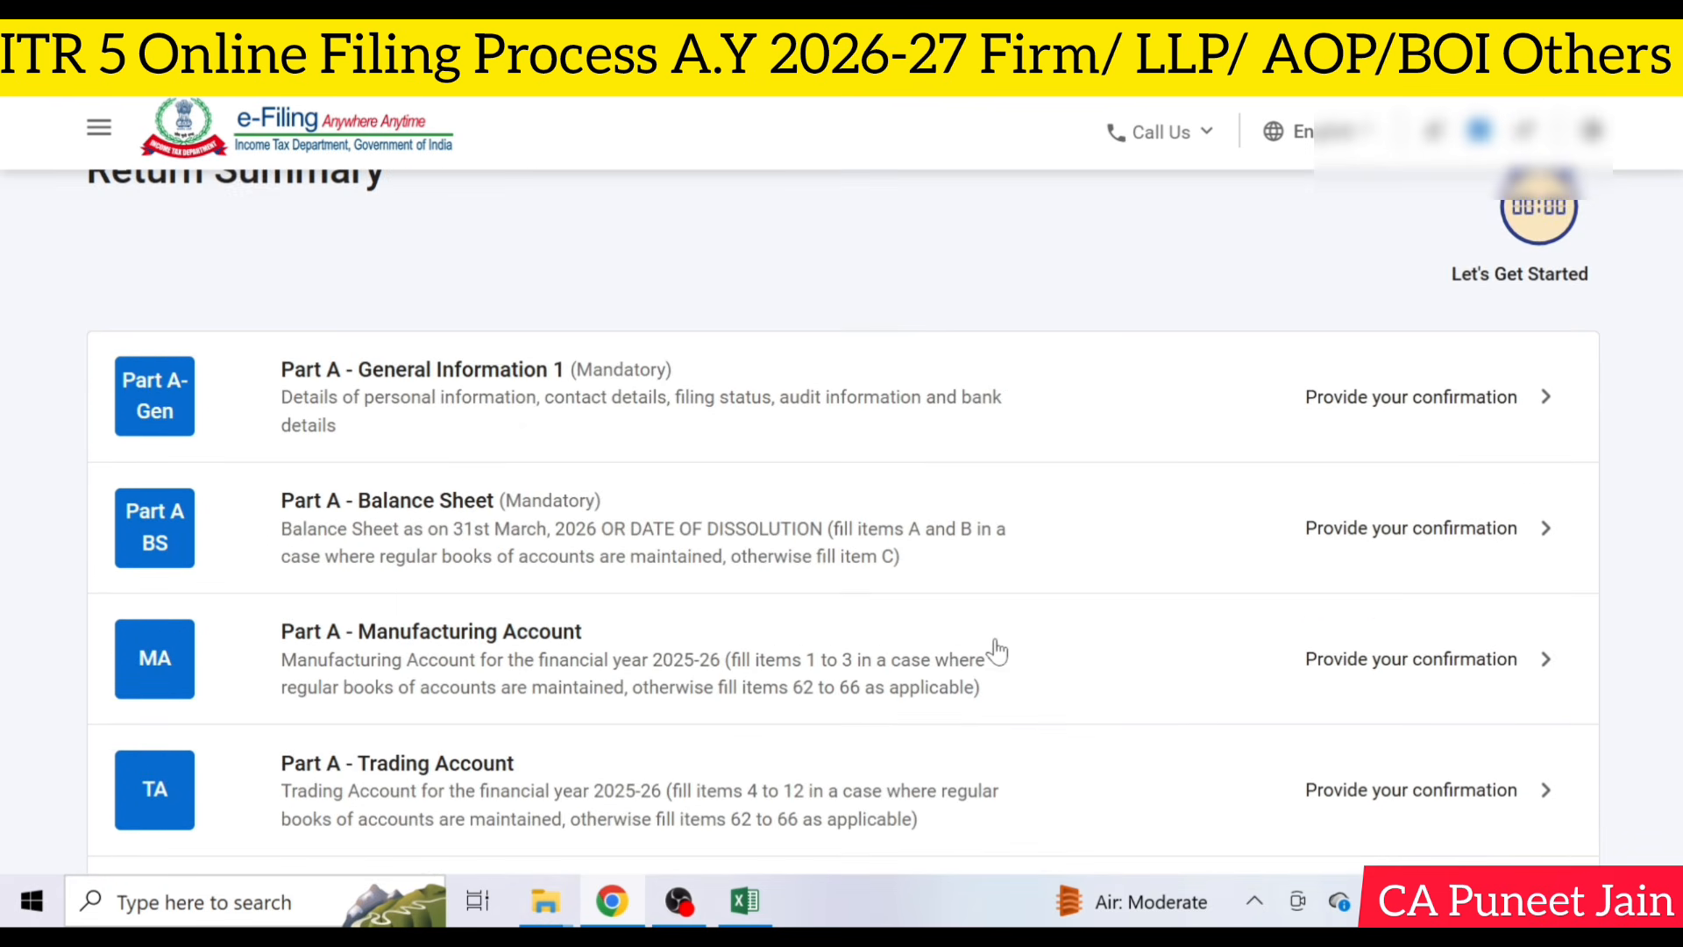
left_click(797, 416)
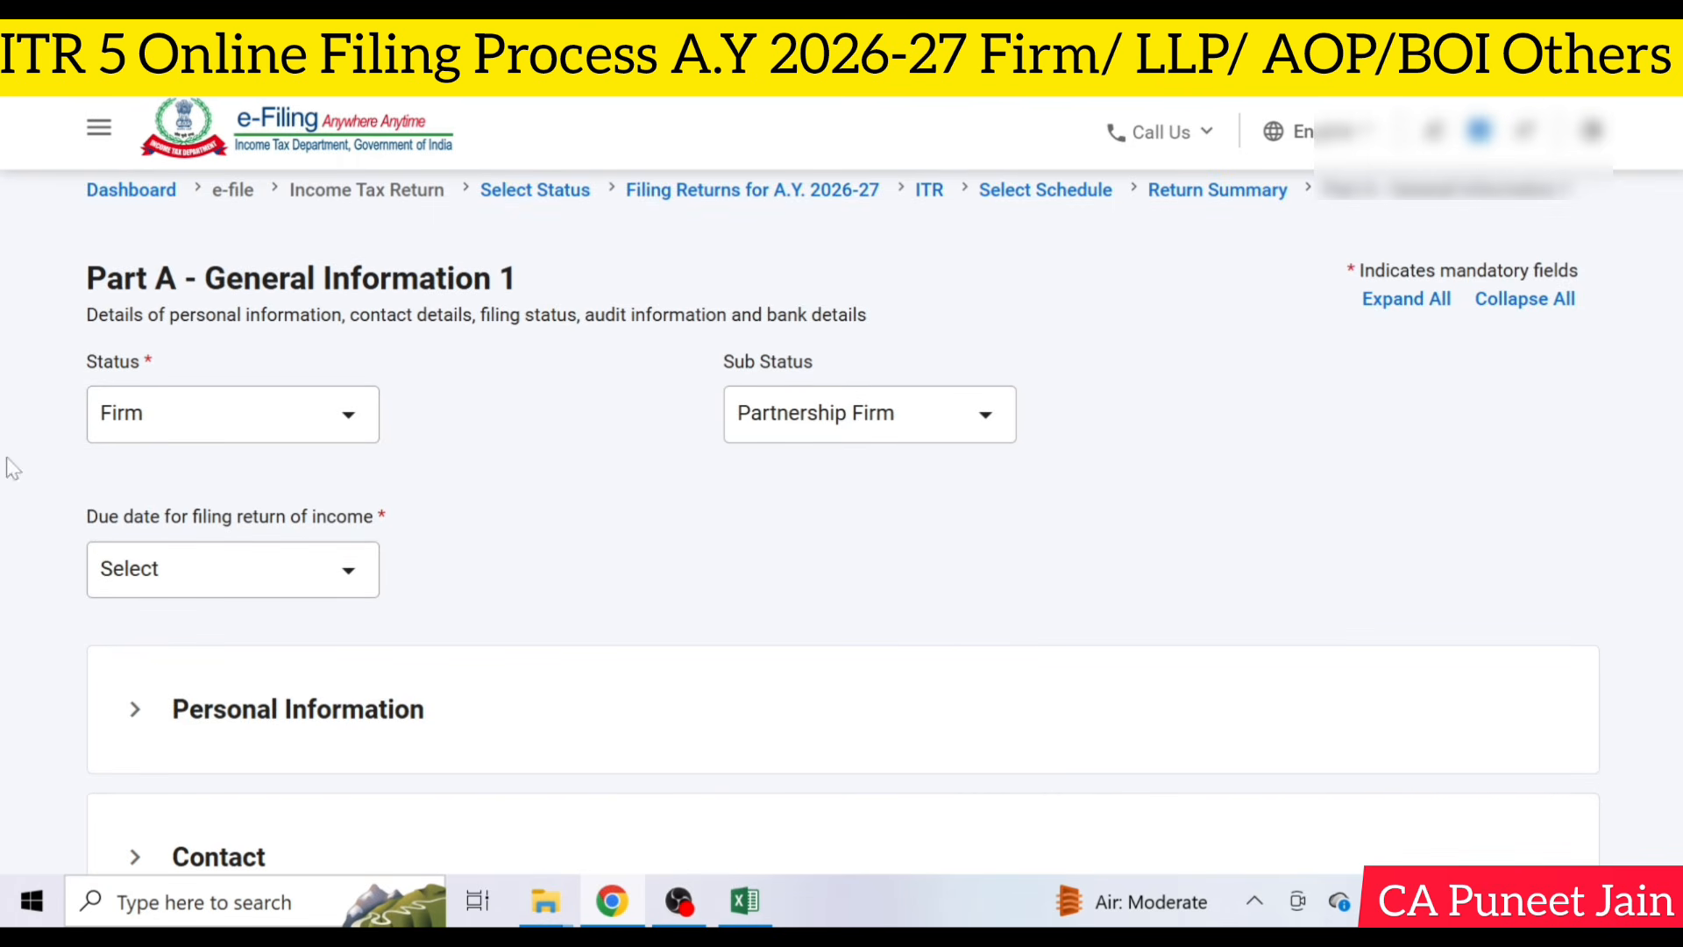
- Check the available Status and Sub Status options, keeping Firm and Partnership Firm
left_click(297, 436)
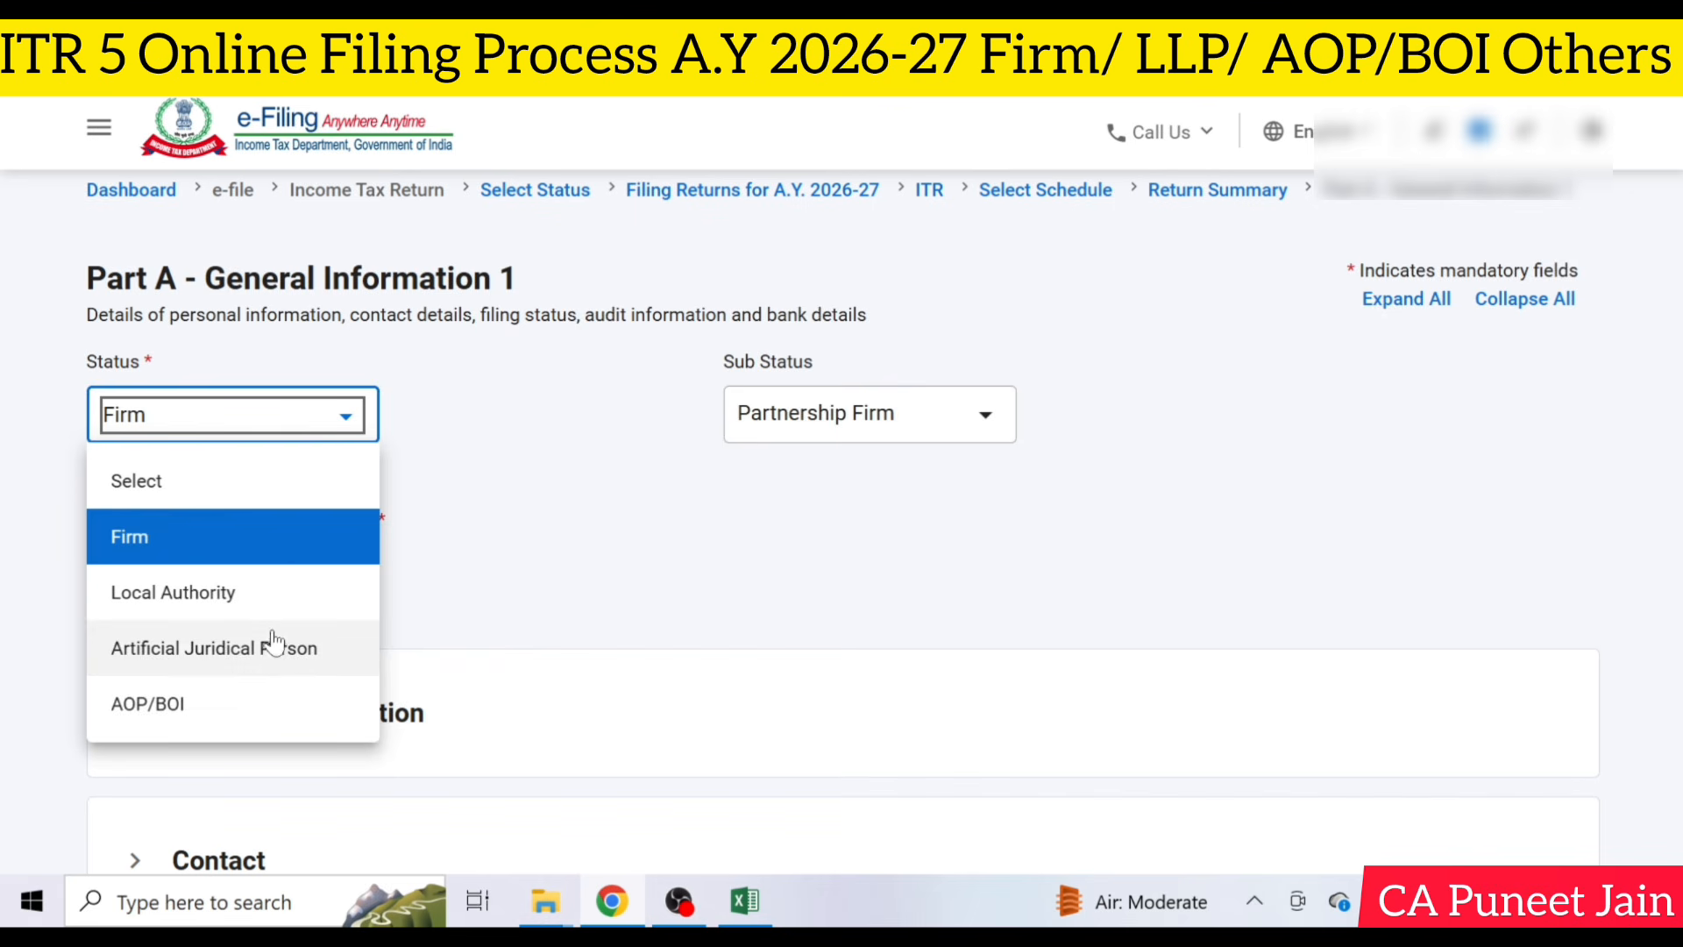
left_click(372, 536)
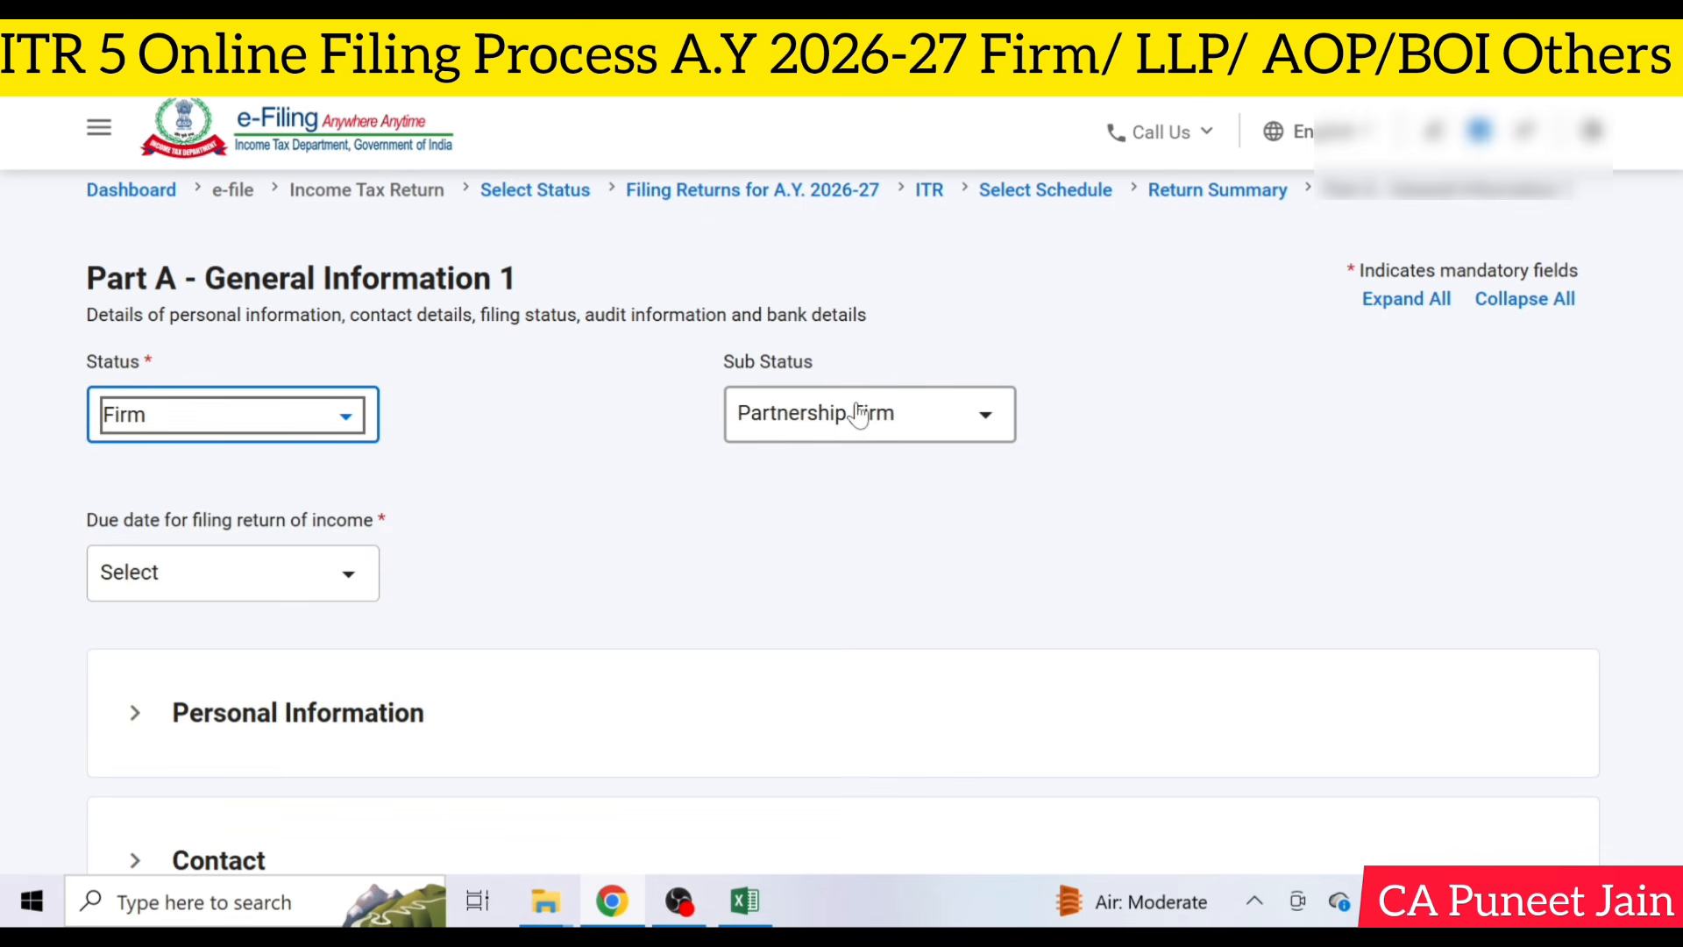
left_click(859, 414)
left_click(543, 574)
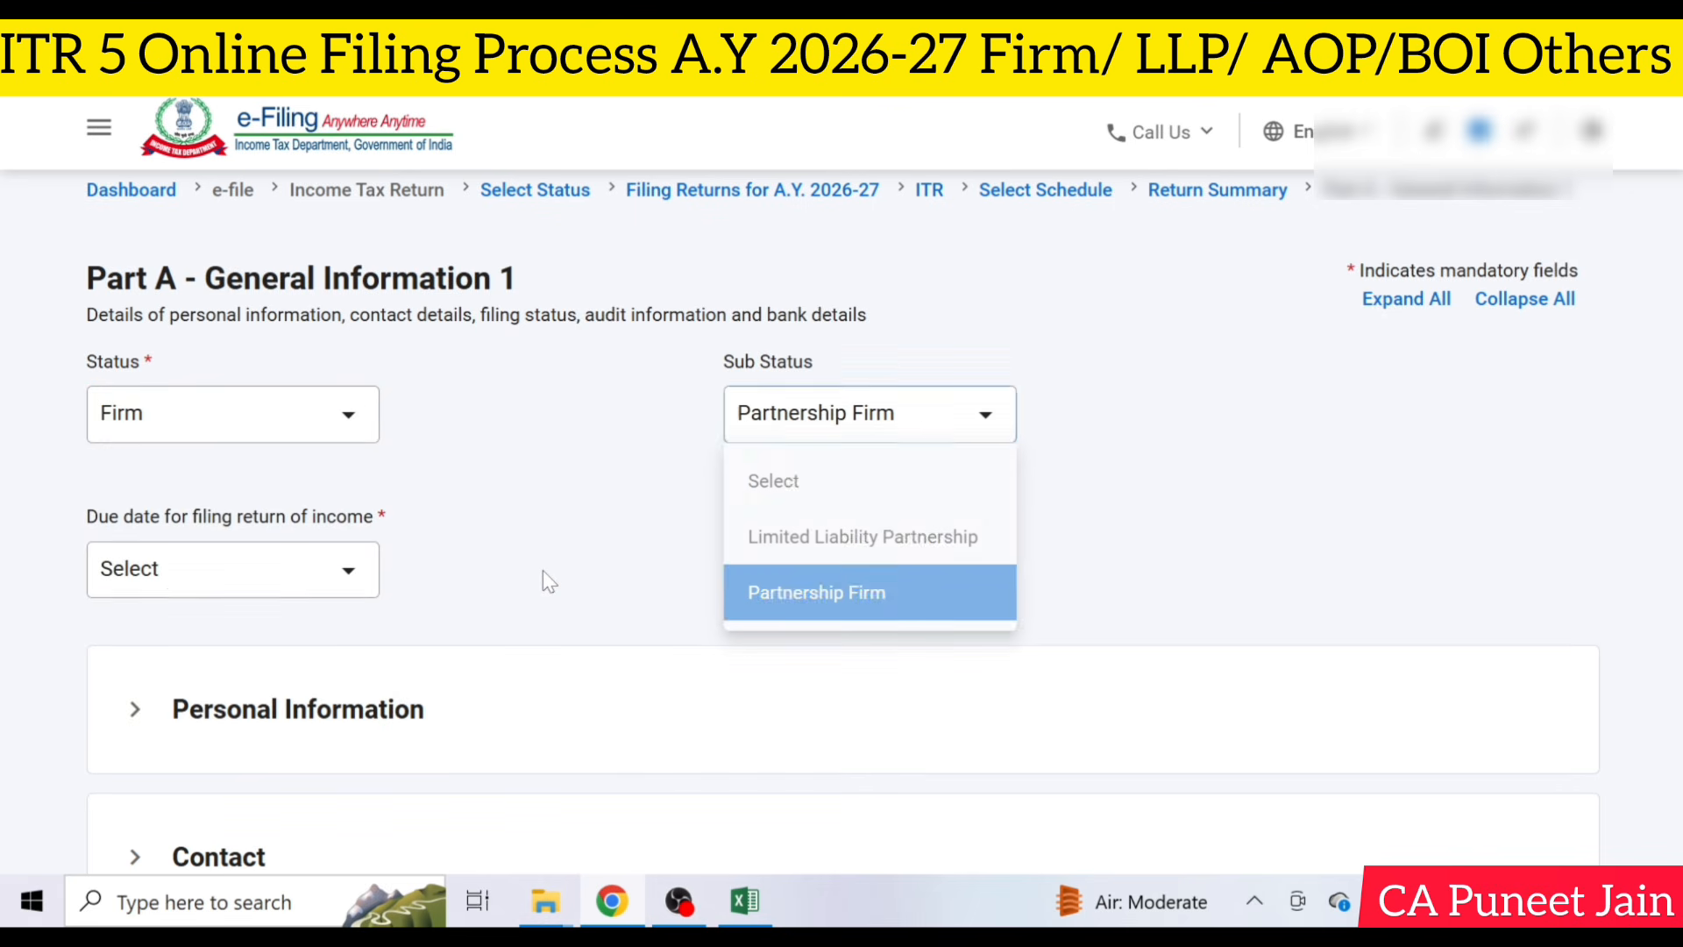
- Set the due date for filing the return of income to 31st August, keeping it after checking the other available dates
left_click(167, 578)
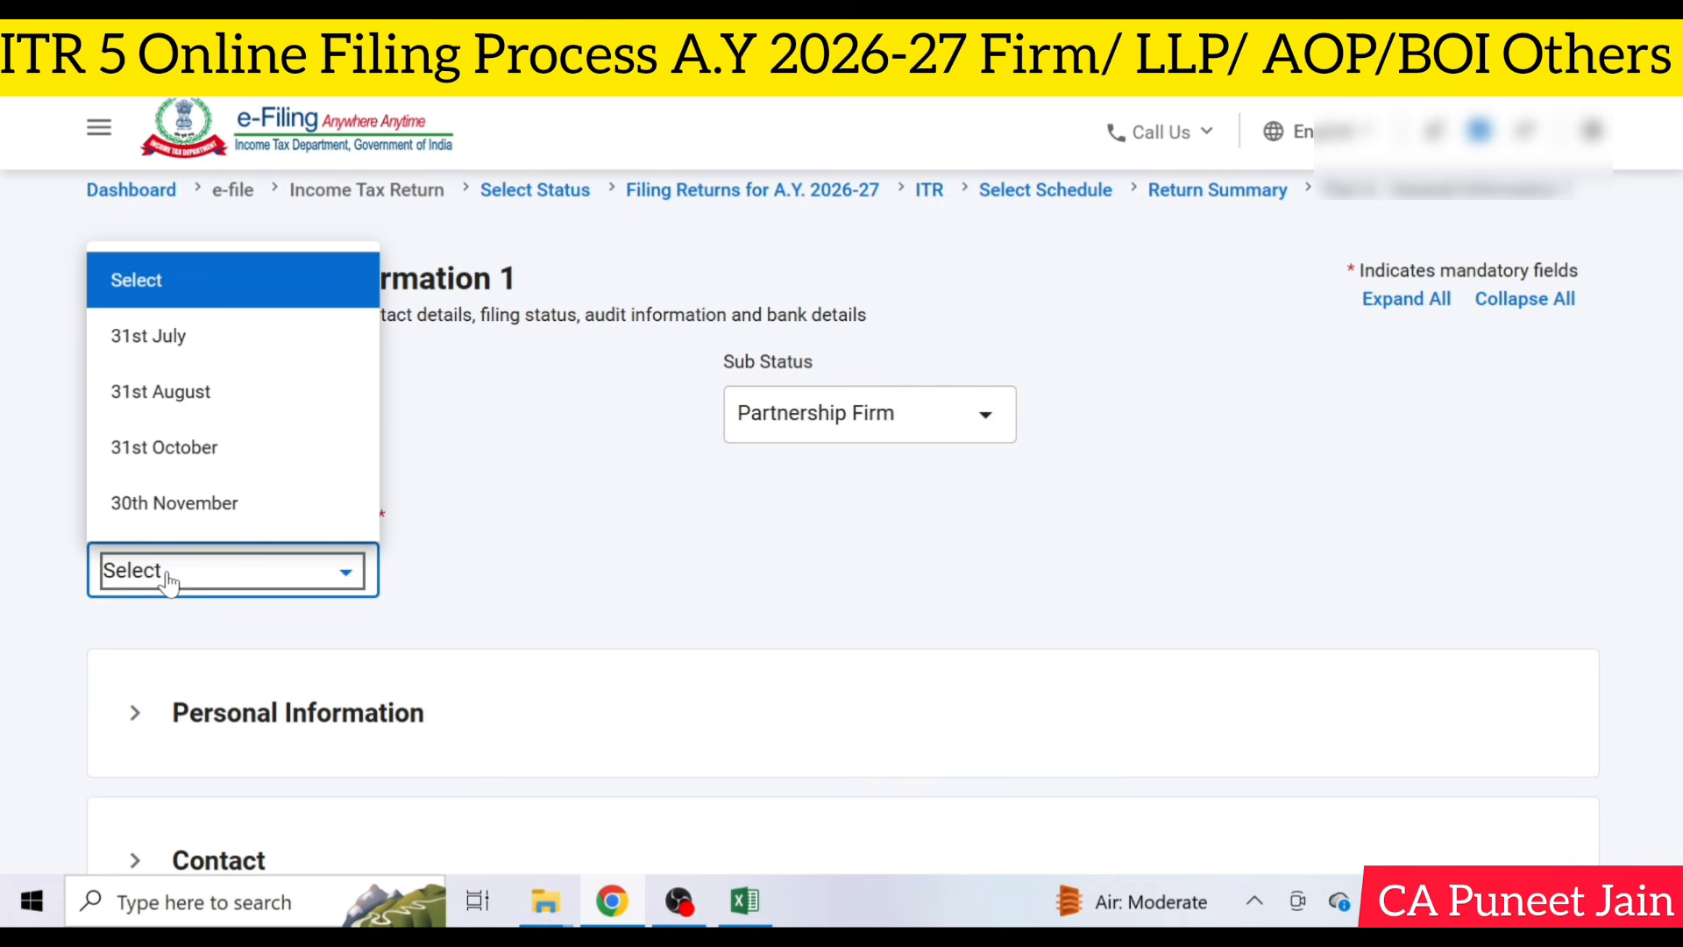
left_click(277, 399)
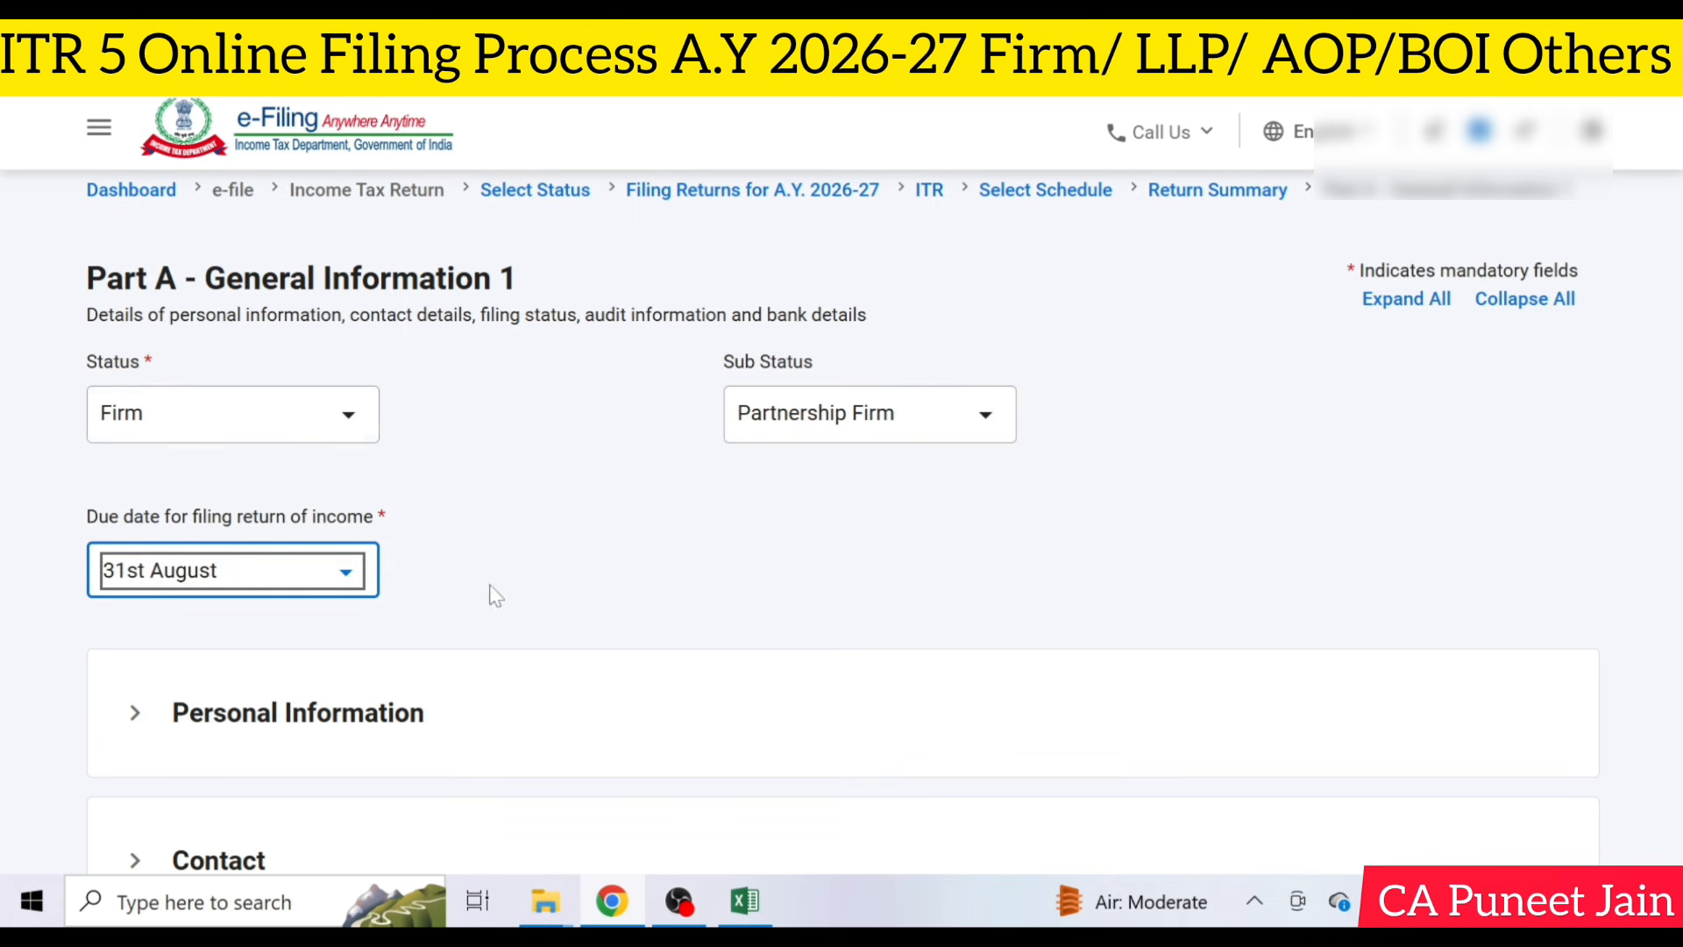
left_click(311, 574)
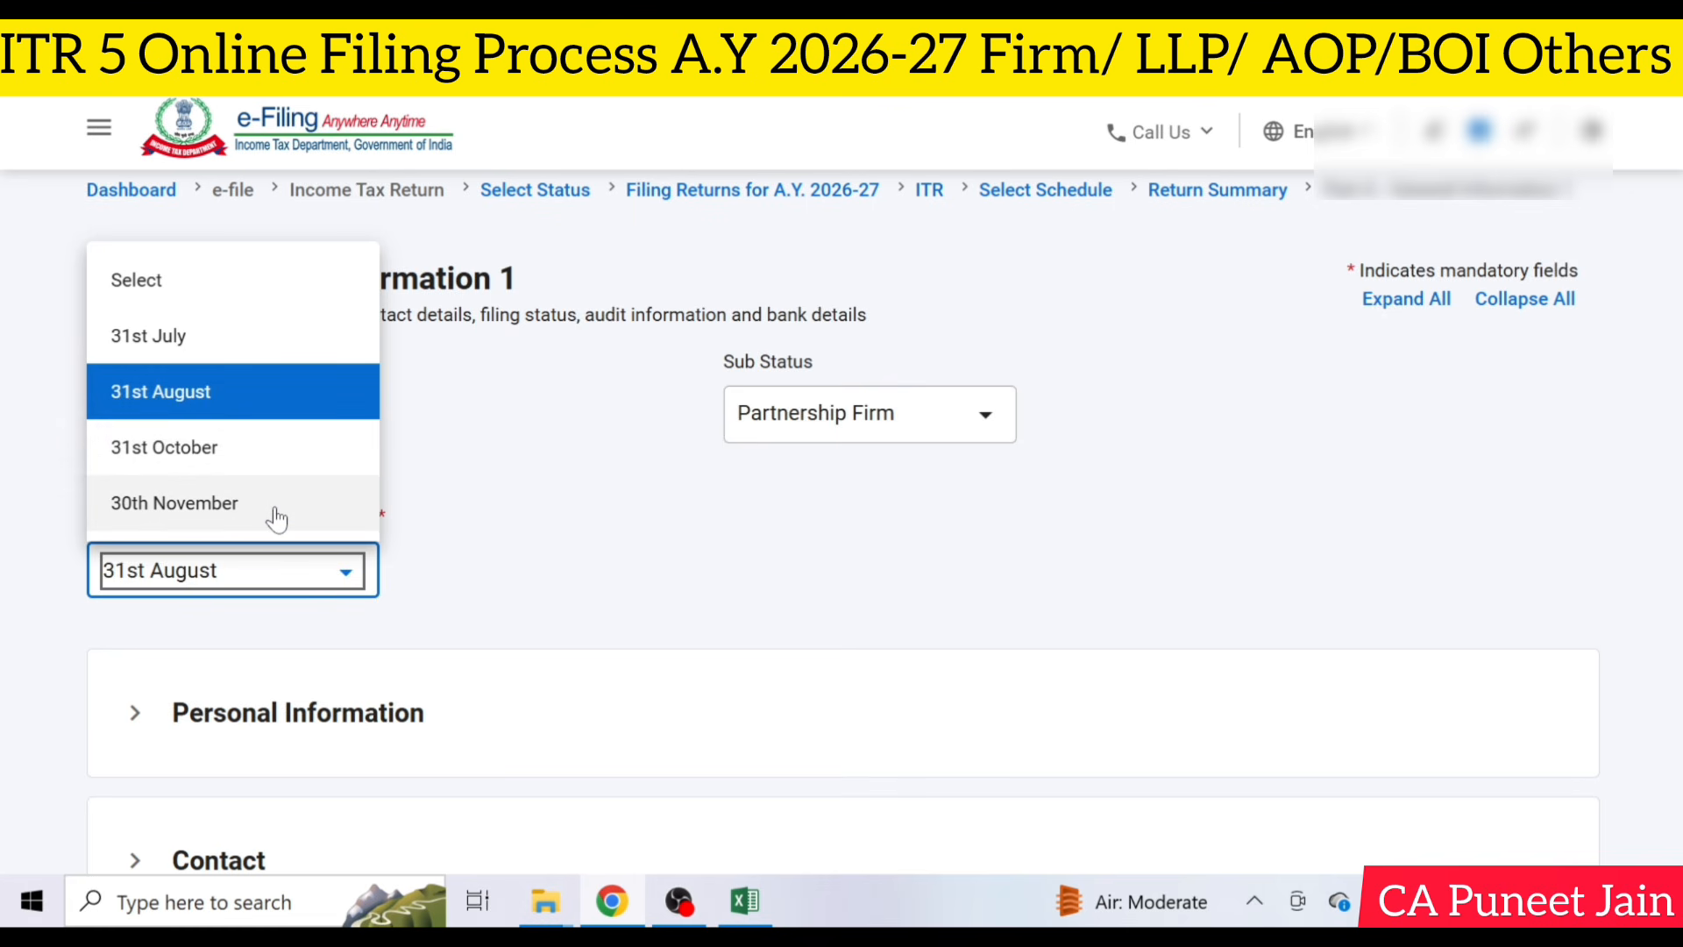
left_click(605, 488)
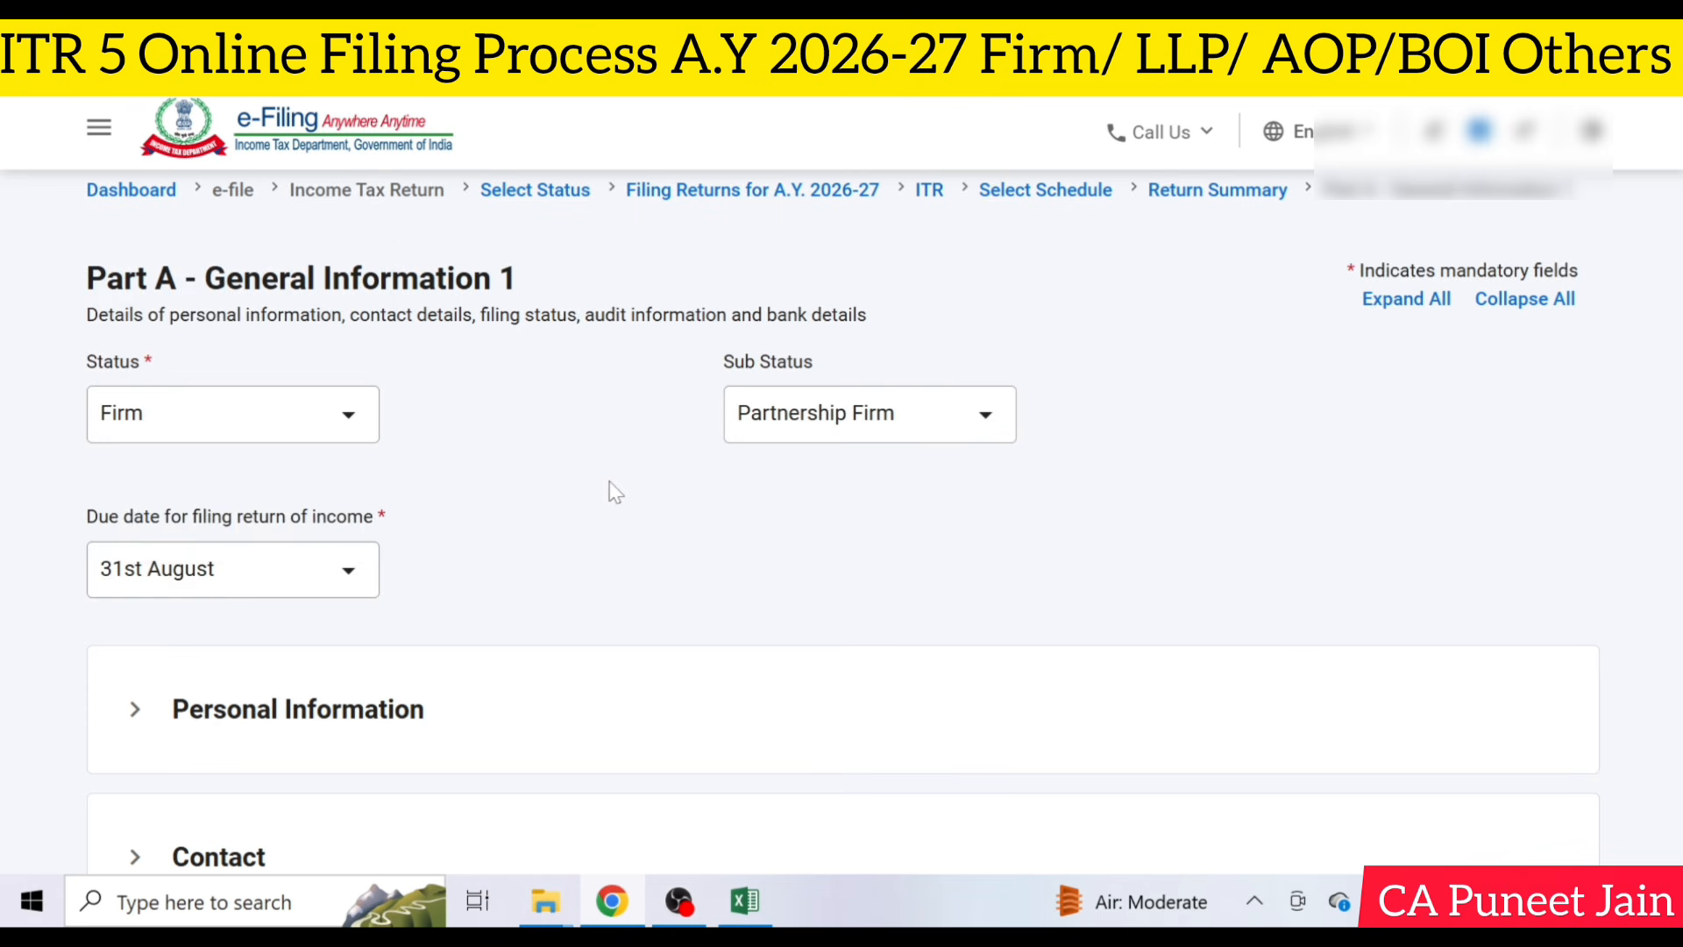
- Look over the Part A sections from Personal Information and Contact through Bank Details
scroll(608, 489, "down", 2)
scroll(721, 471, "down", 3)
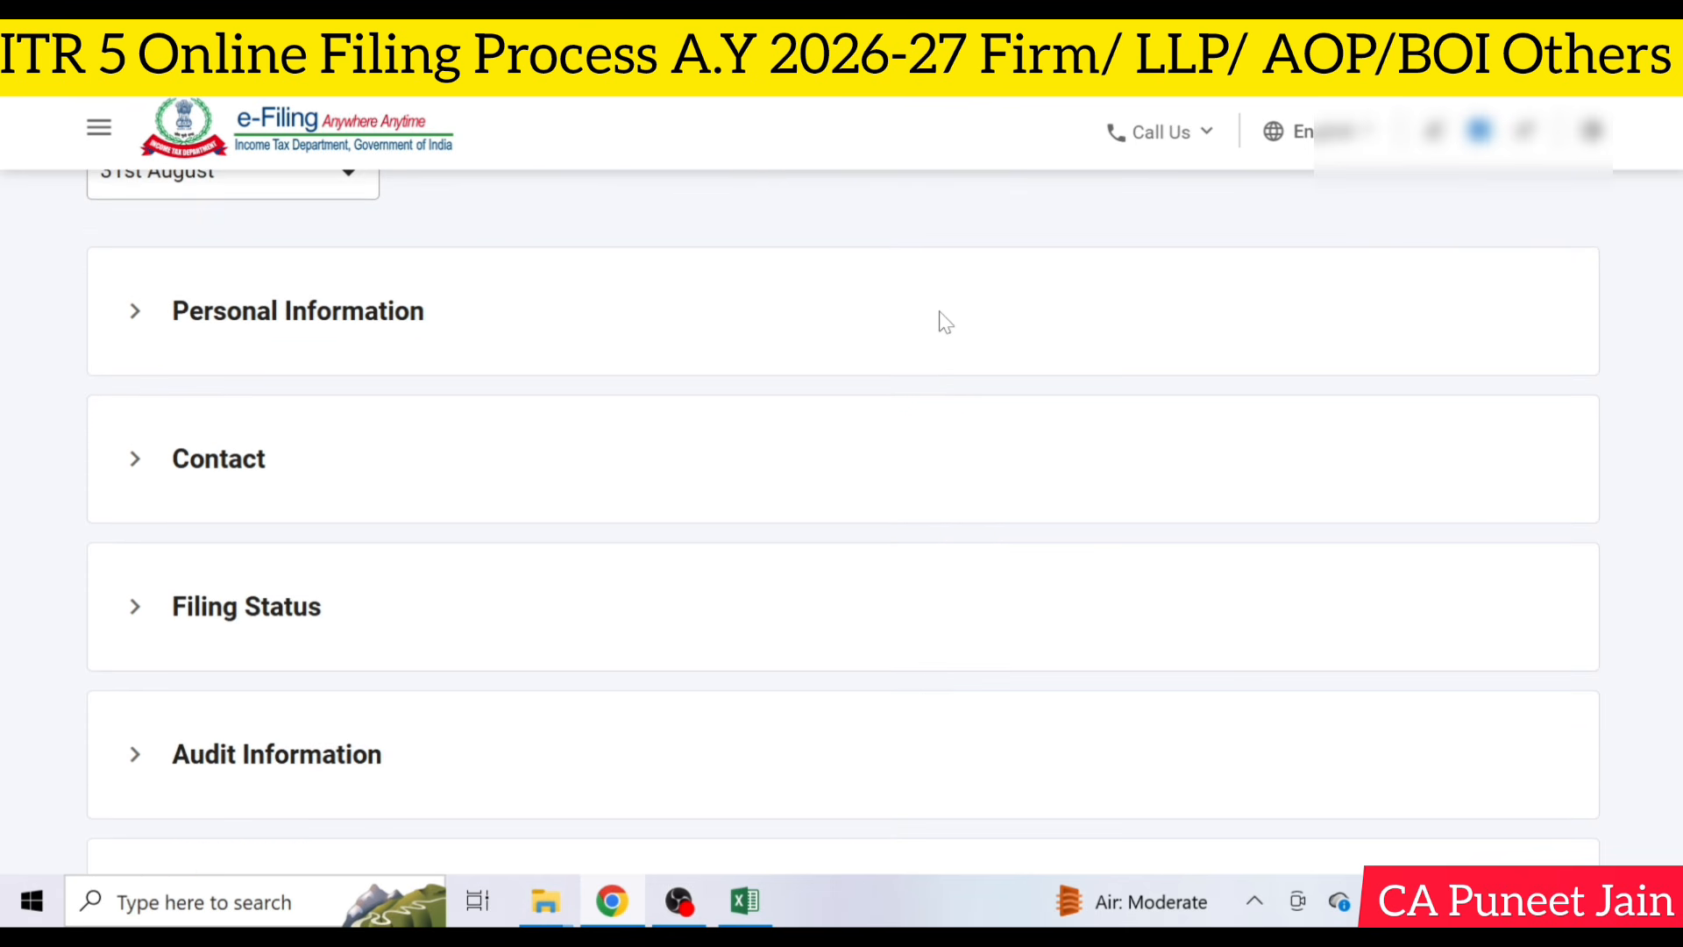
scroll(885, 320, "down", 2)
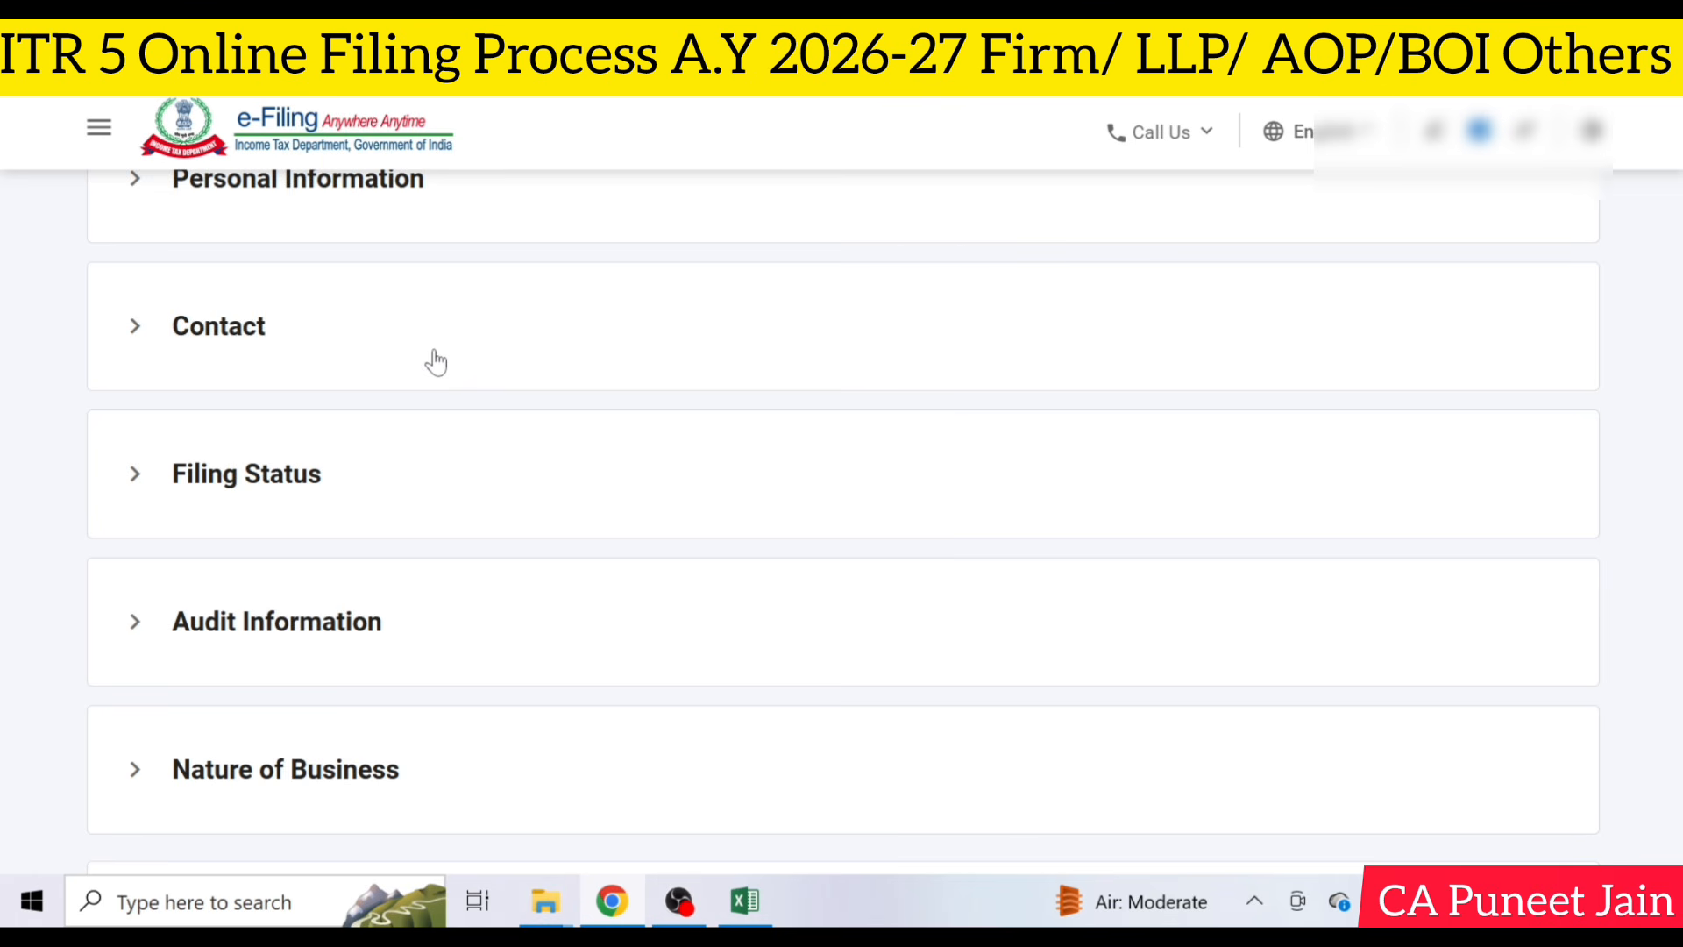
scroll(614, 421, "down", 2)
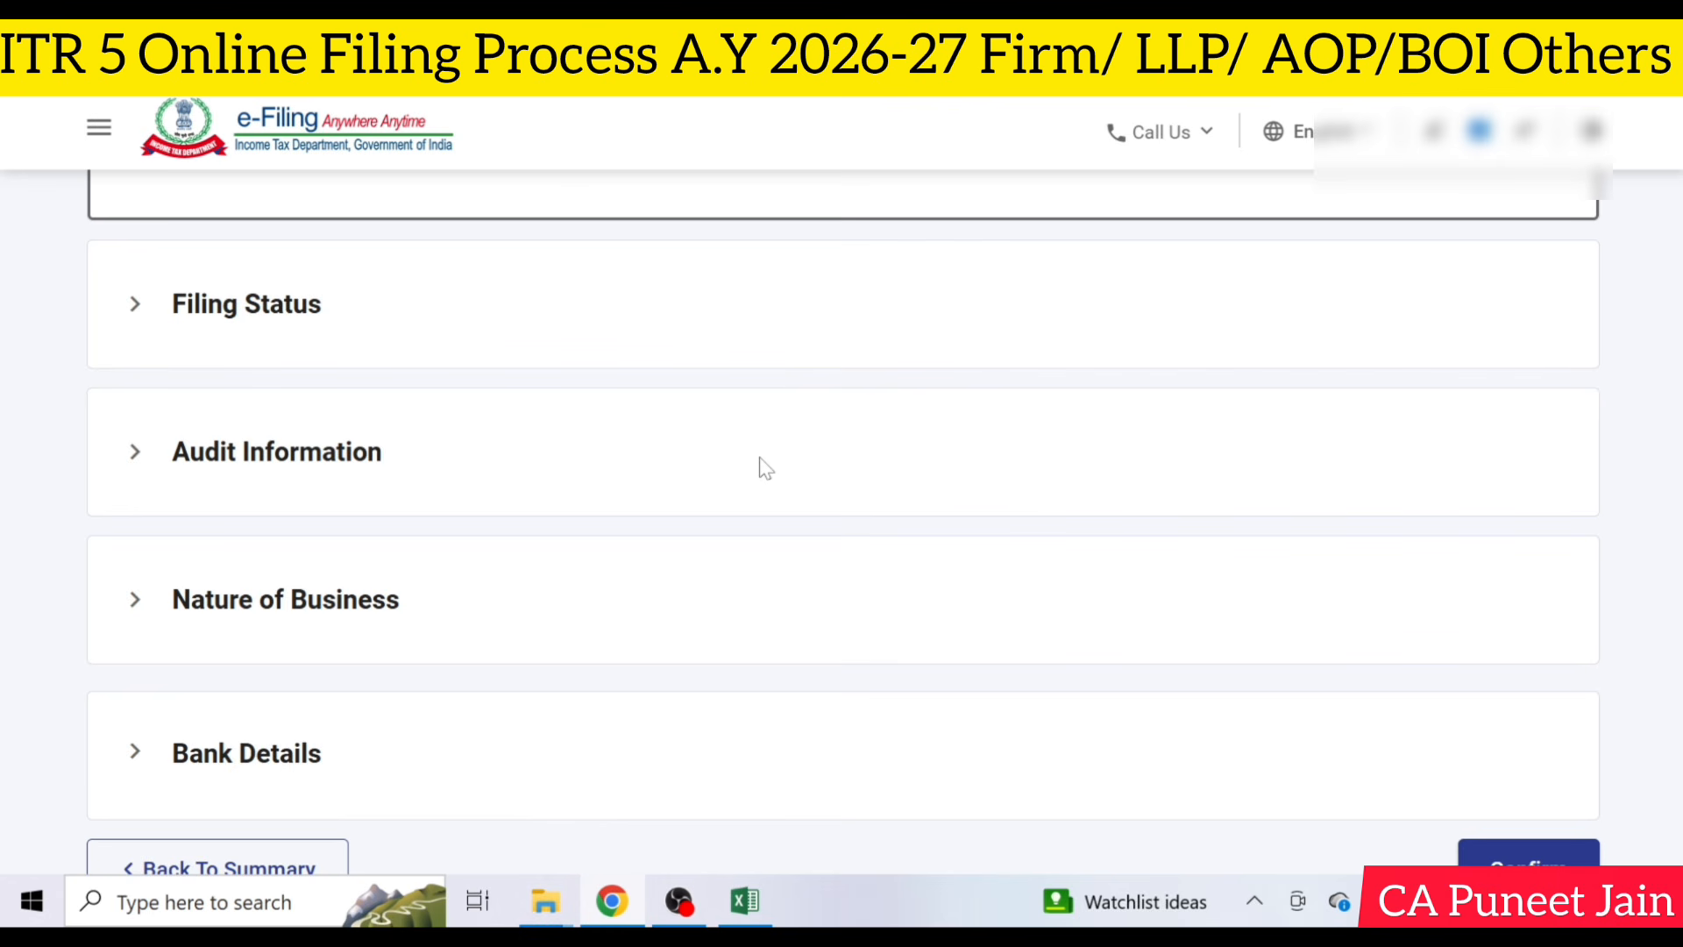
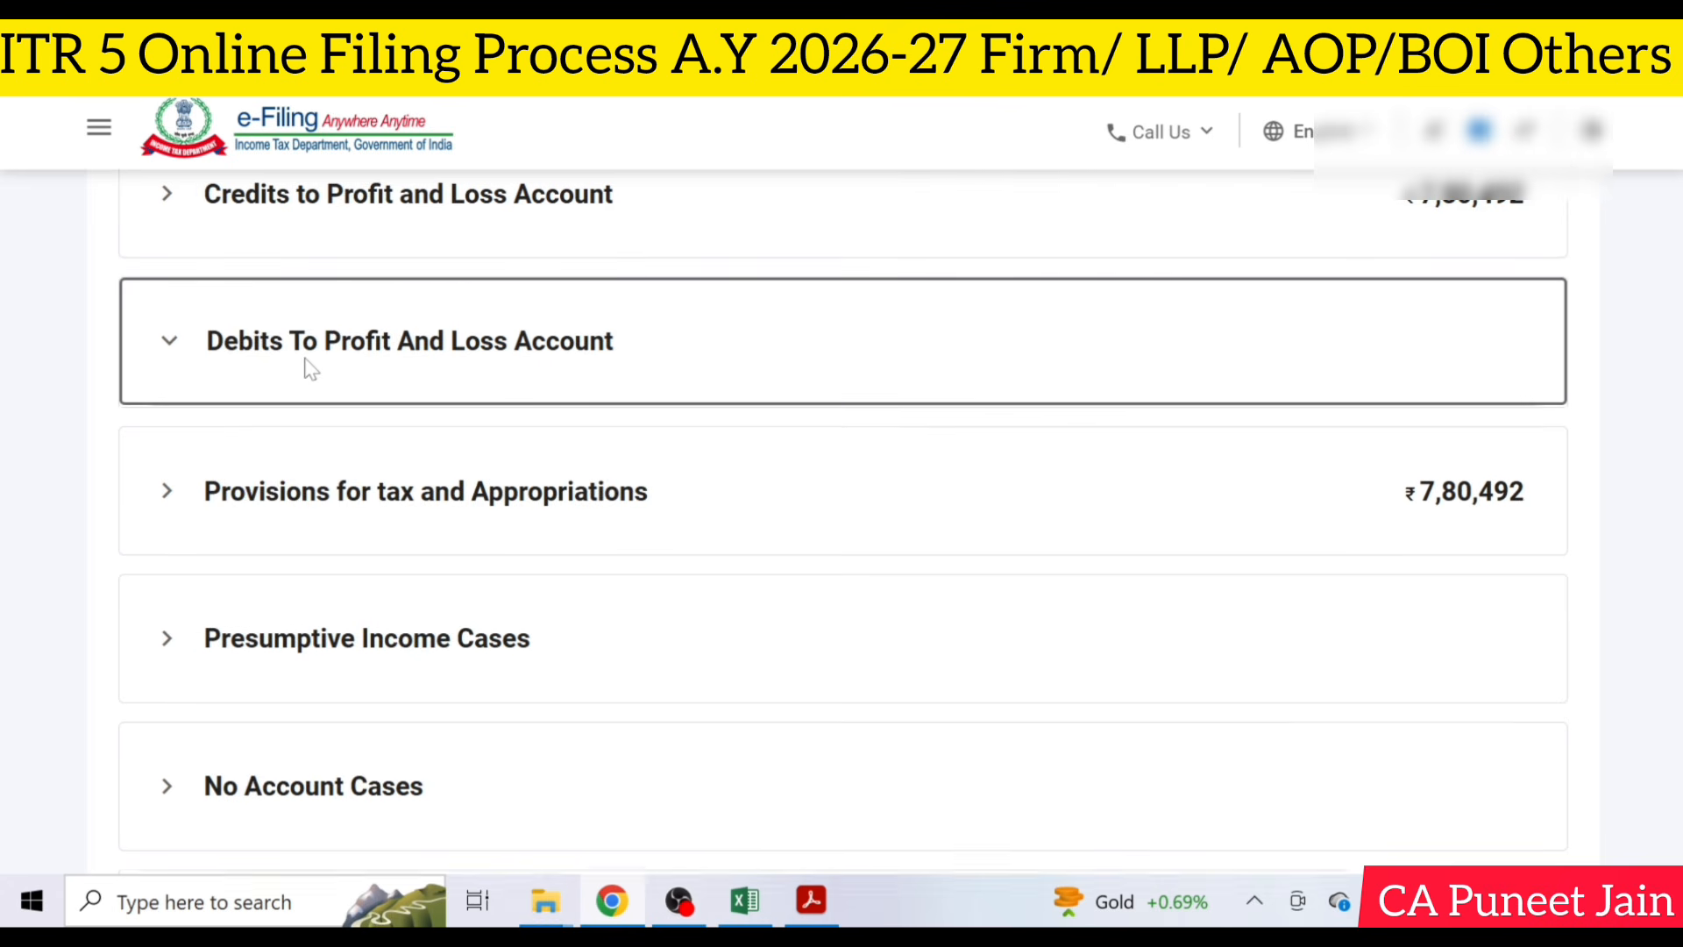
- Open Debits To Profit And Loss Account for editing and answer No to compensation paid to non-residents under Compensation to employees
left_click(1312, 481)
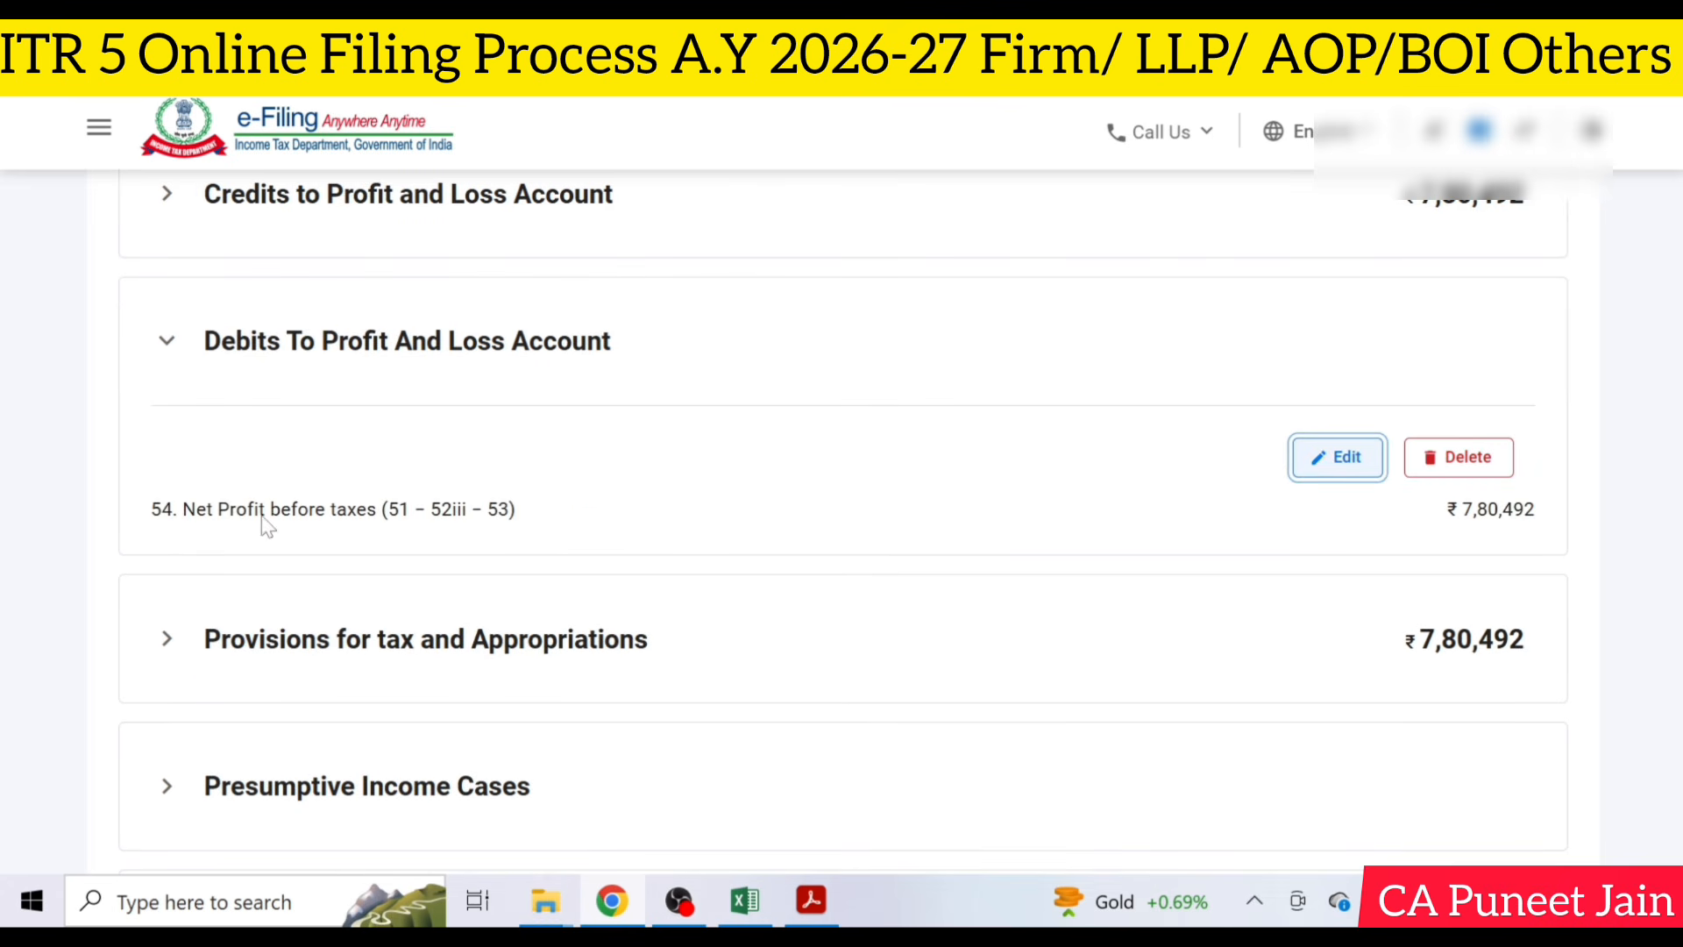
scroll(509, 491, "down", 2)
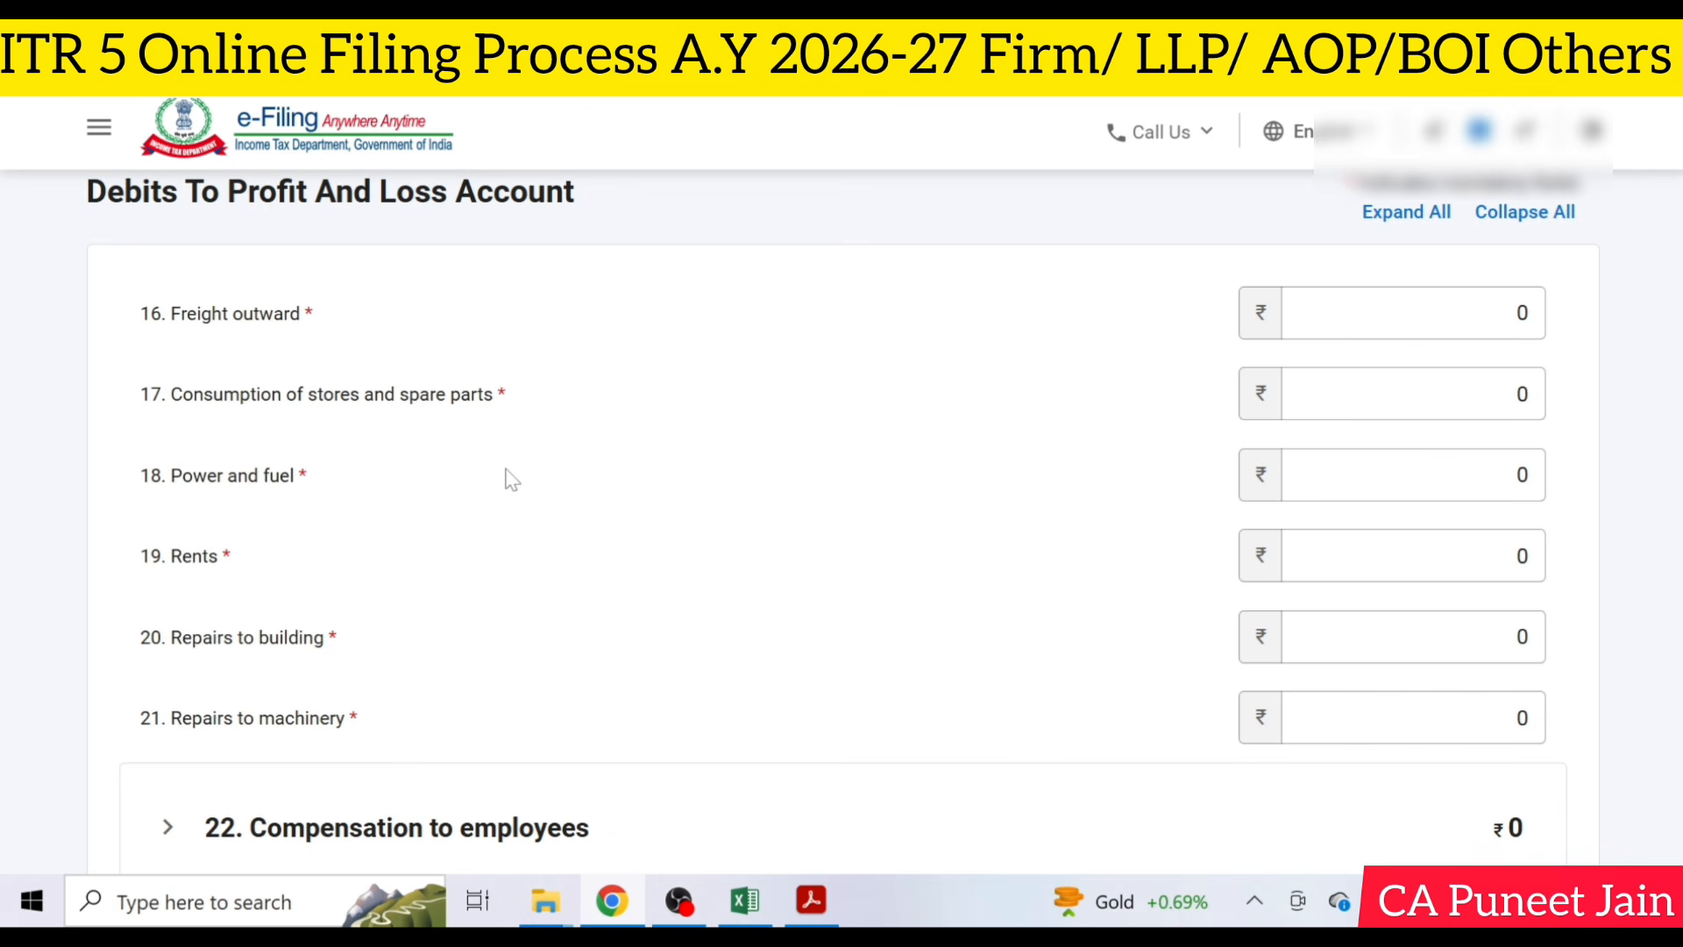
scroll(509, 478, "down", 4)
left_click(365, 459)
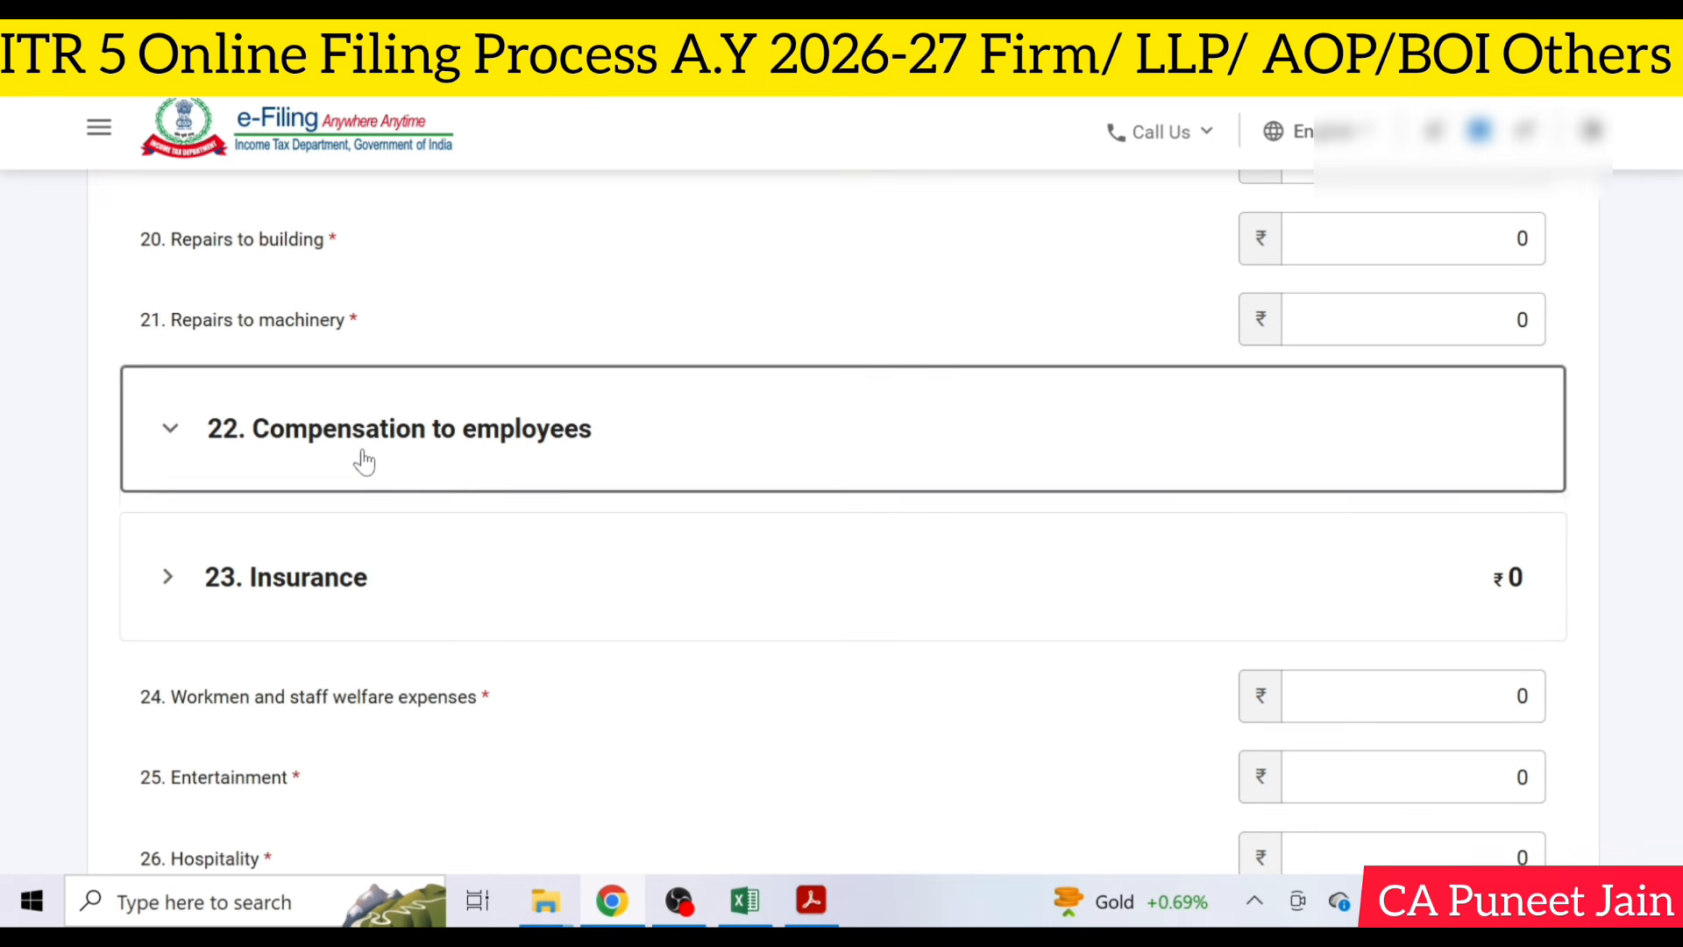
scroll(1087, 549, "down", 3)
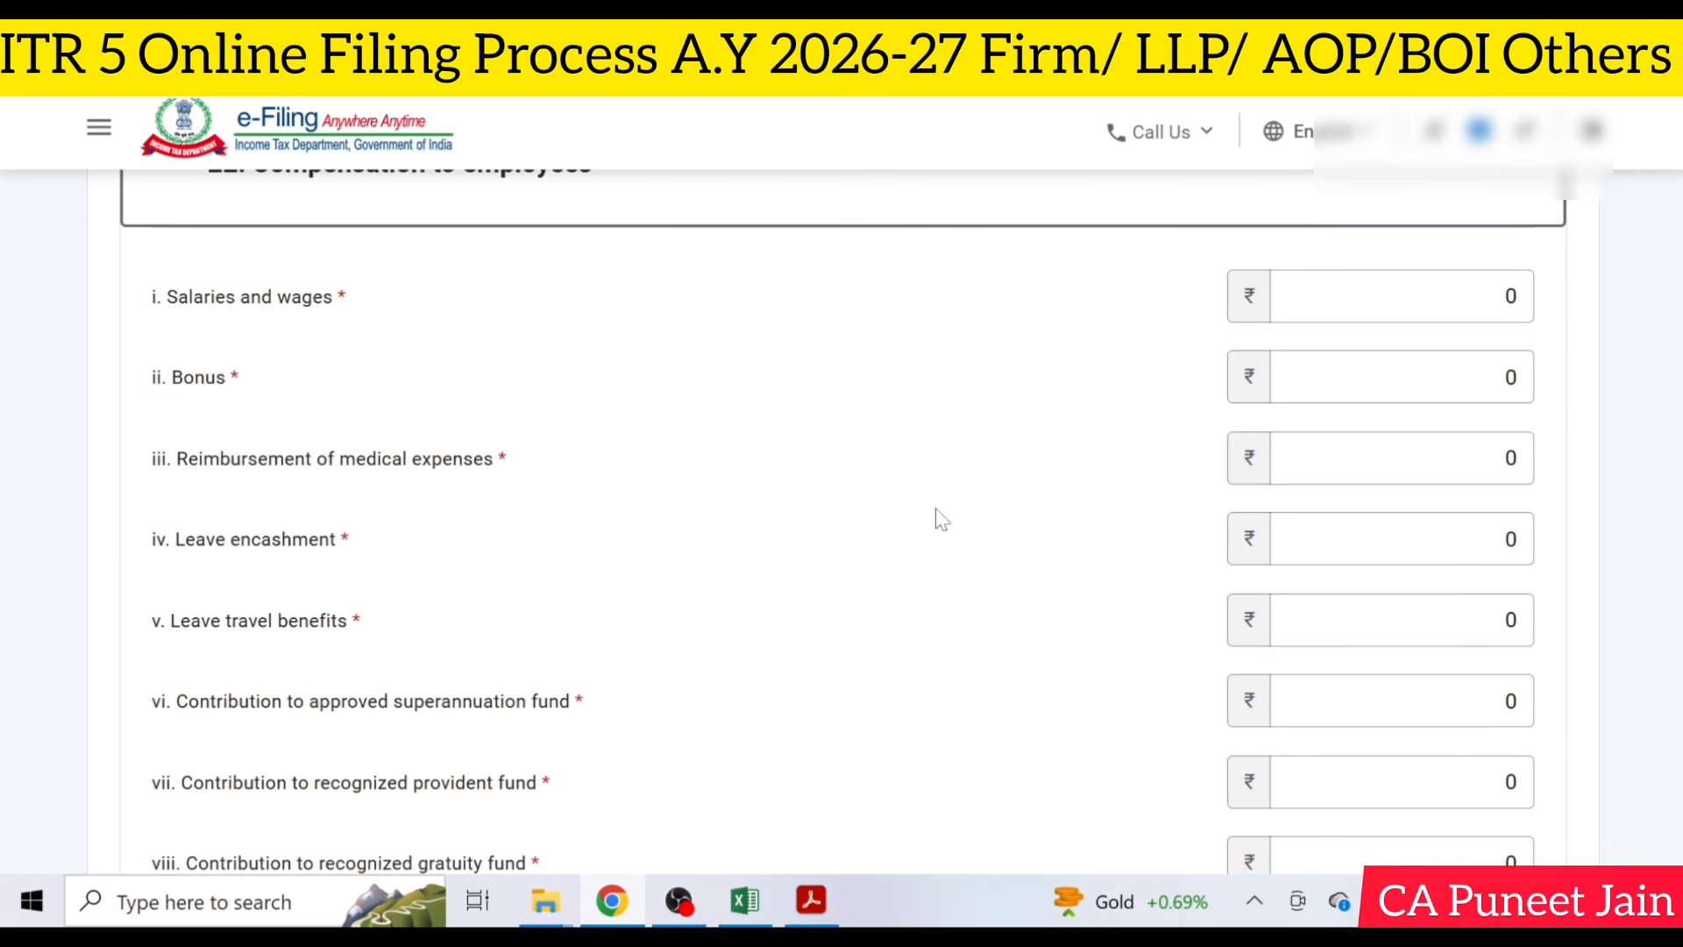
scroll(942, 613, "down", 4)
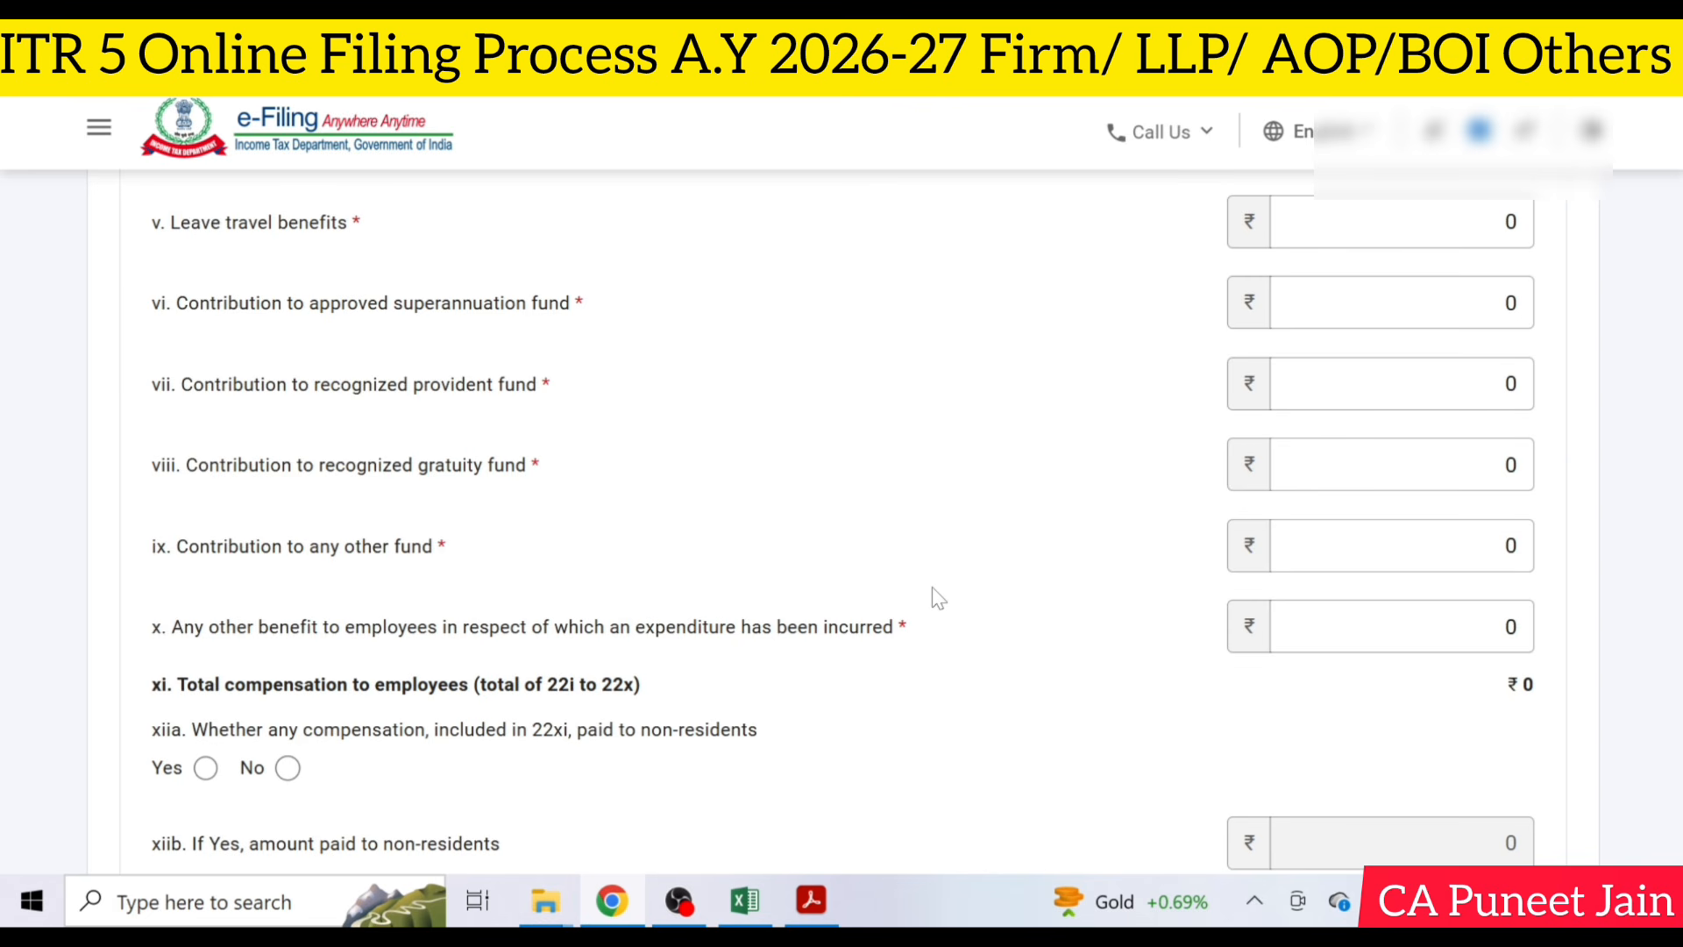
scroll(554, 653, "down", 2)
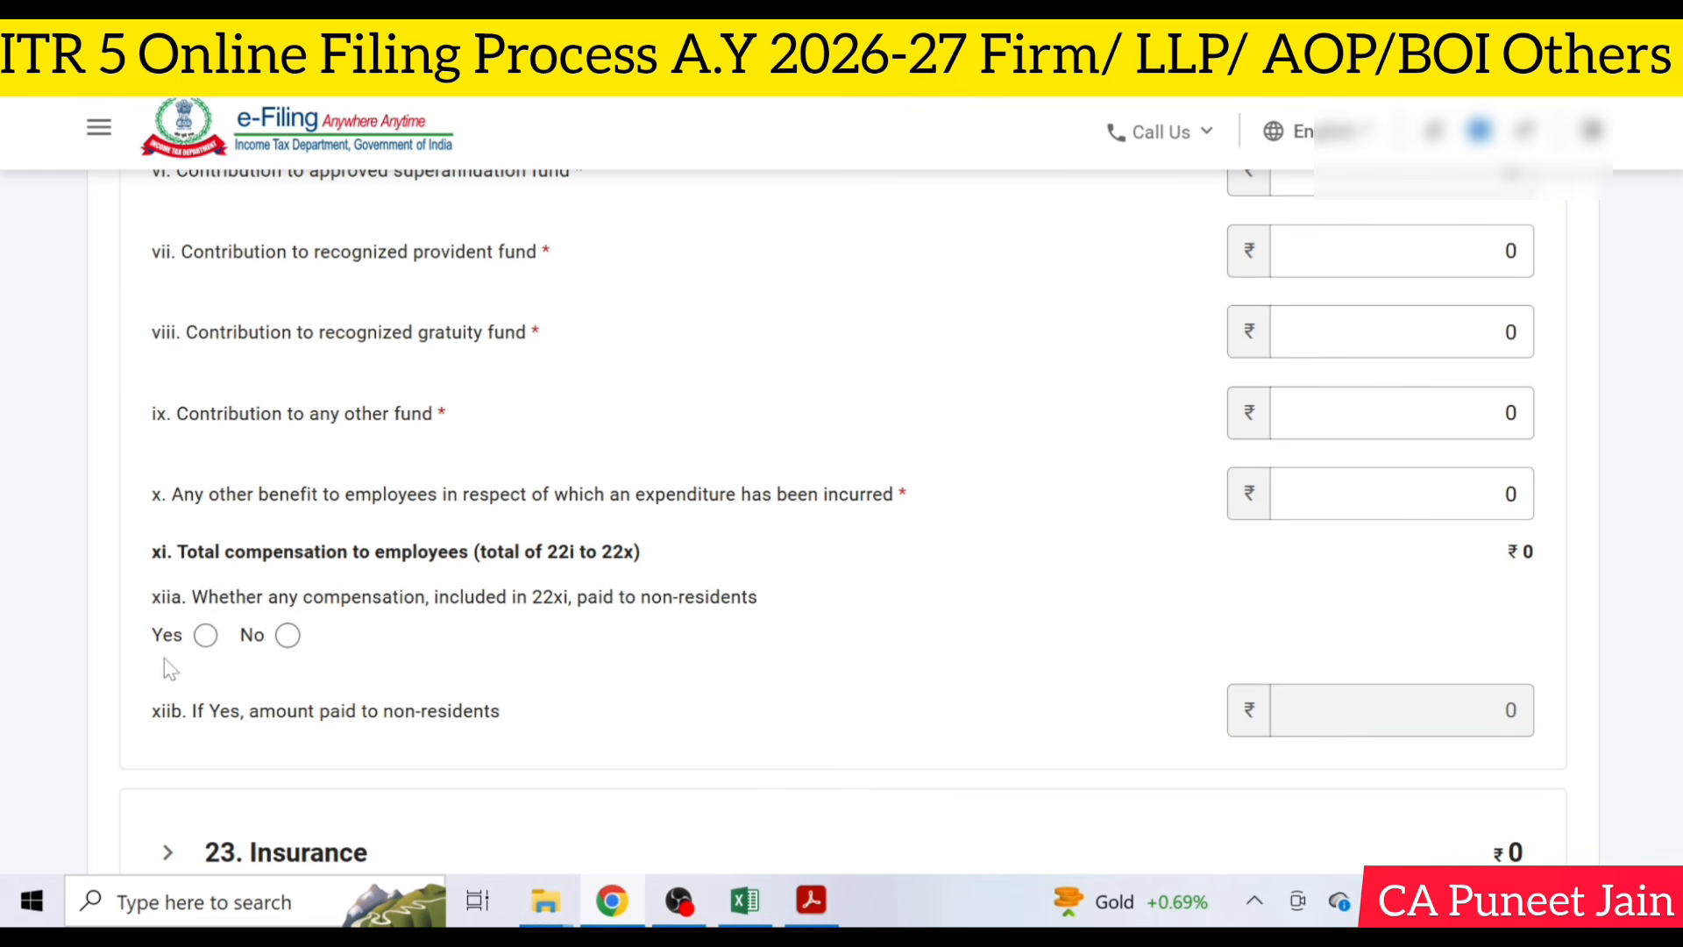
left_click(287, 634)
- Examine the remaining debit heads from Insurance through Commission, Royalty, Professional fees and Rates and taxes to Salary/Remuneration to Partners
scroll(554, 630, "down", 3)
left_click(438, 611)
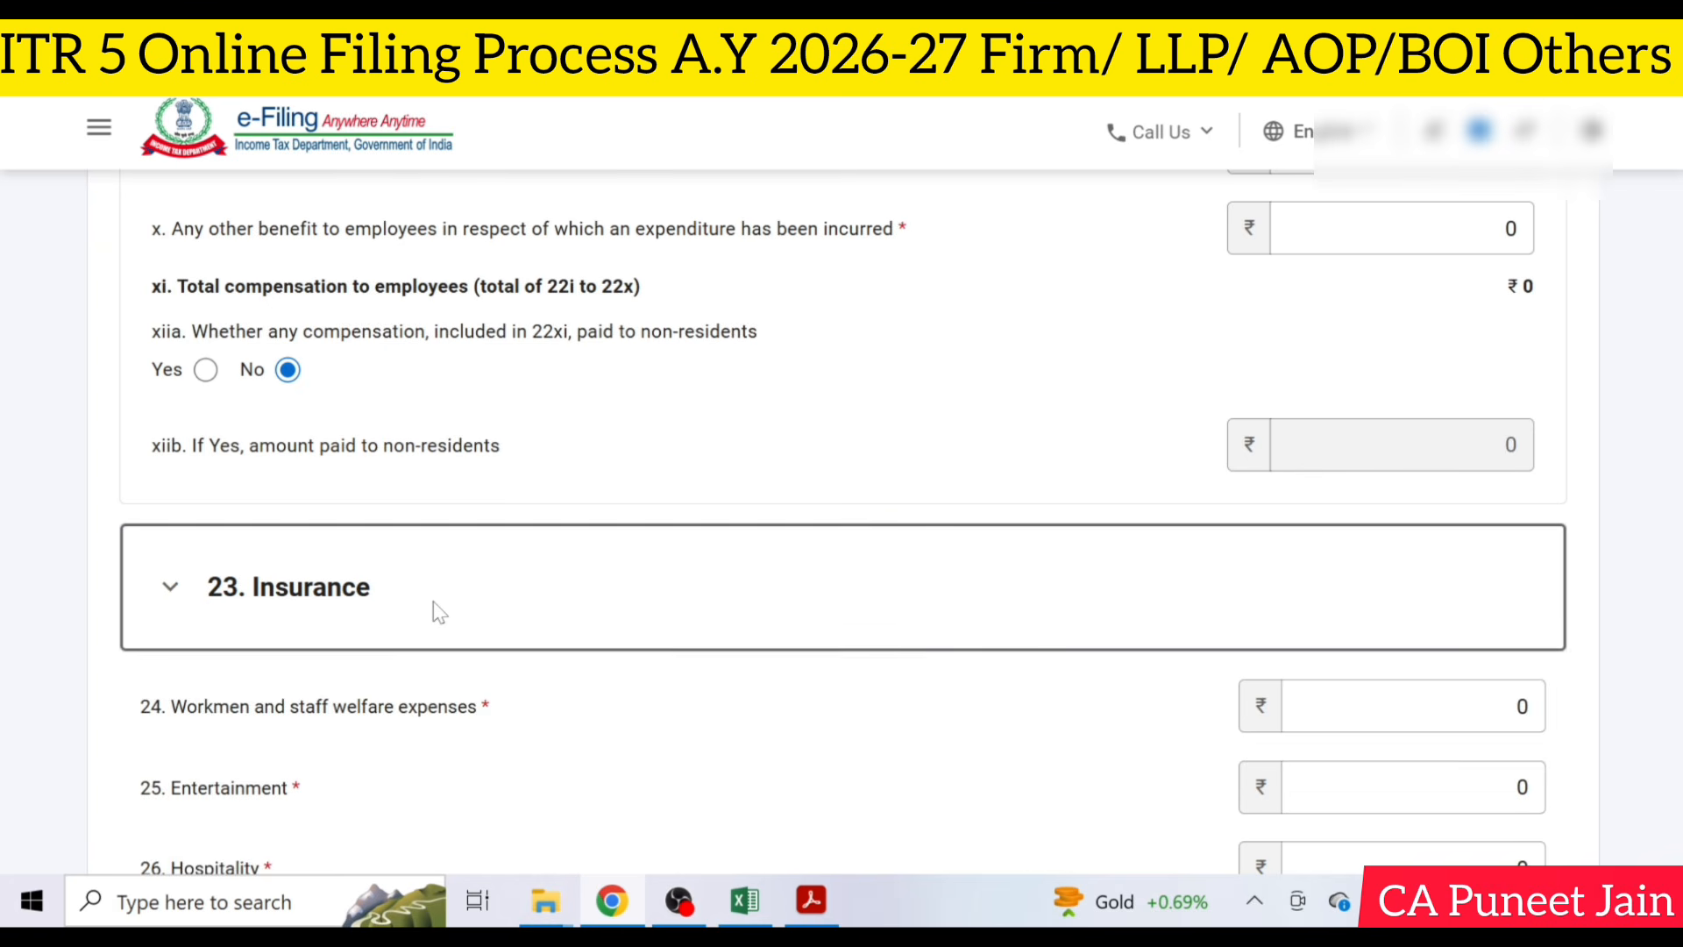
scroll(439, 611, "down", 13)
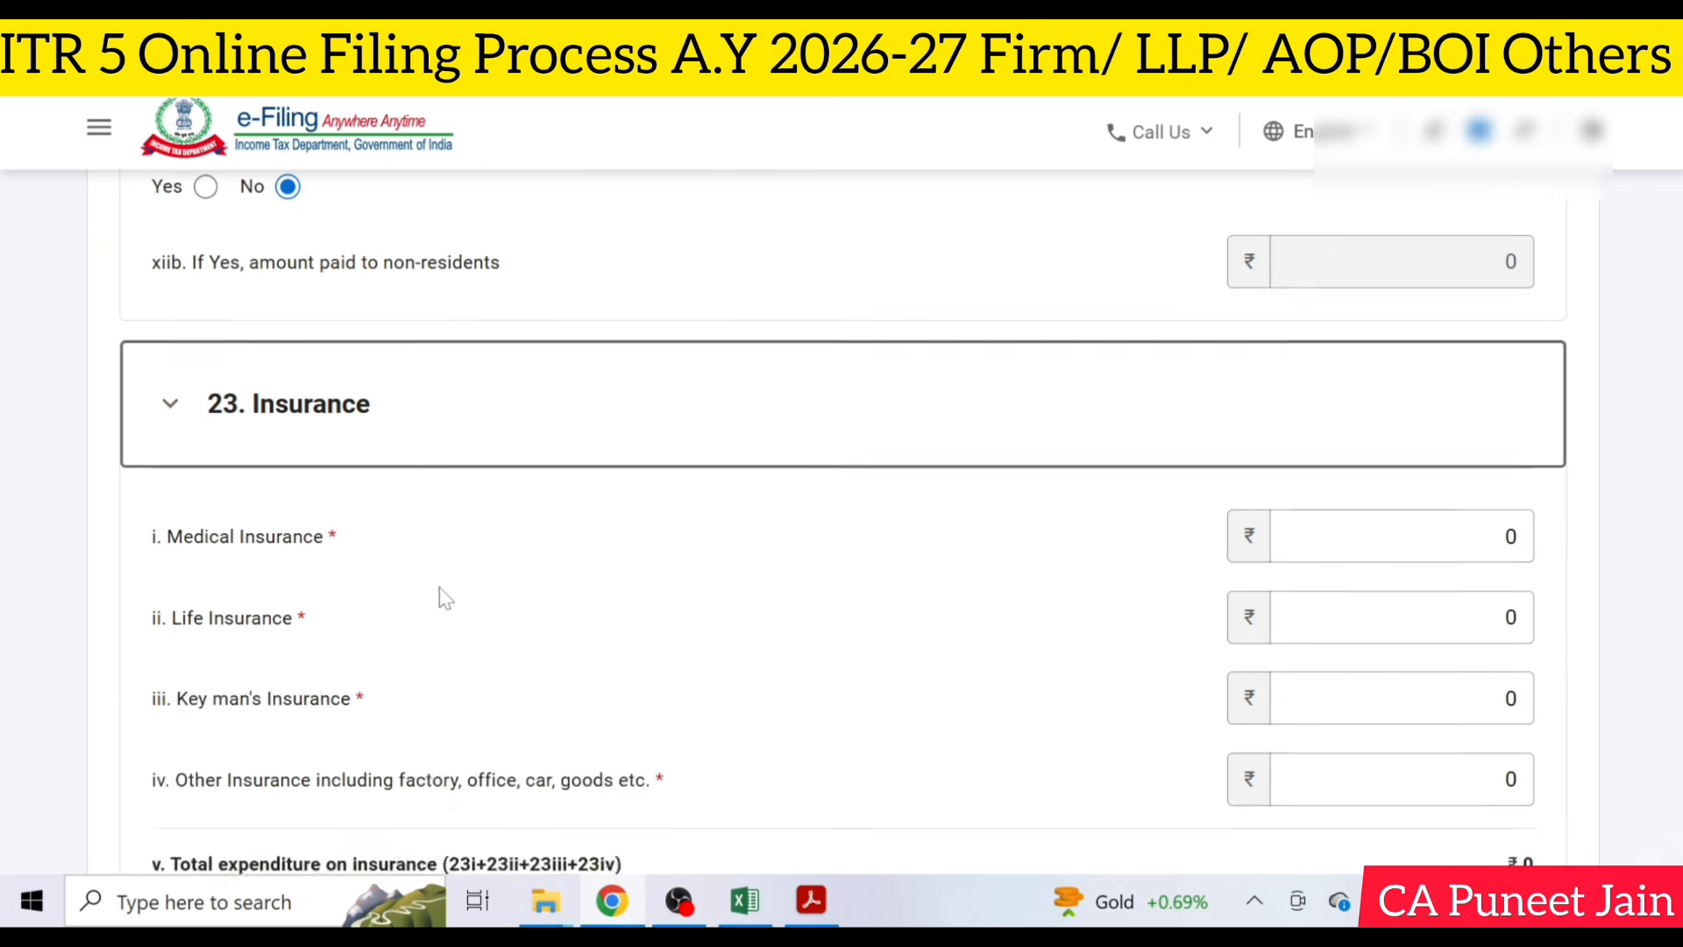
left_click(382, 478)
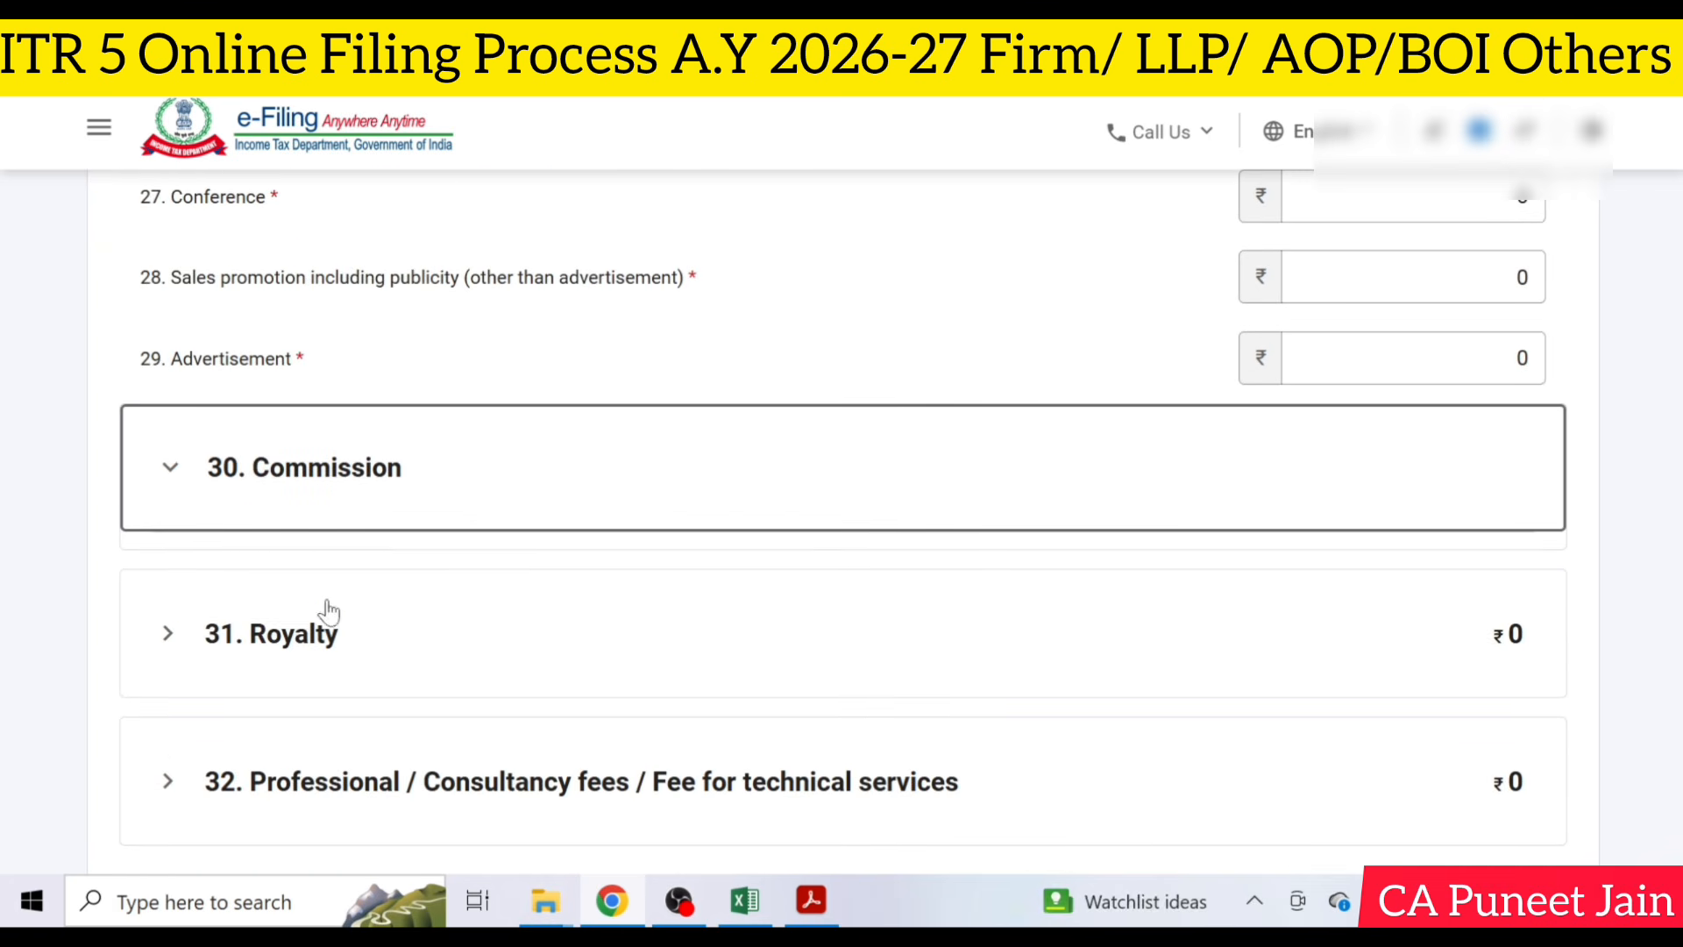
scroll(331, 627, "down", 3)
left_click(355, 624)
scroll(669, 649, "down", 5)
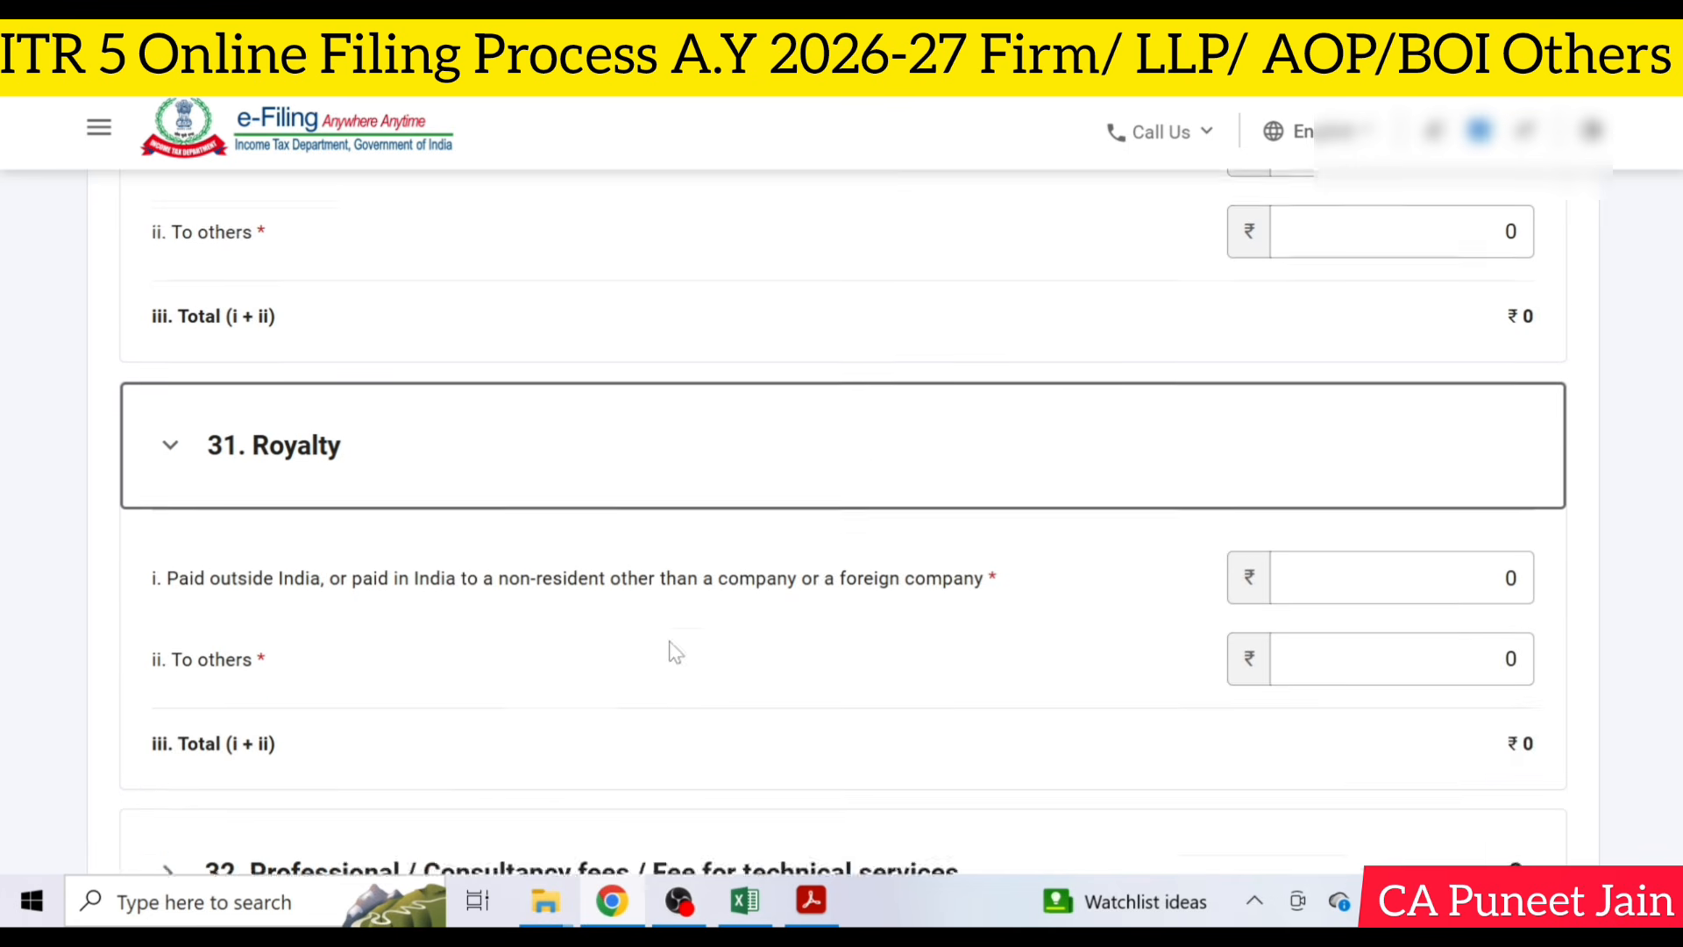
left_click(563, 673)
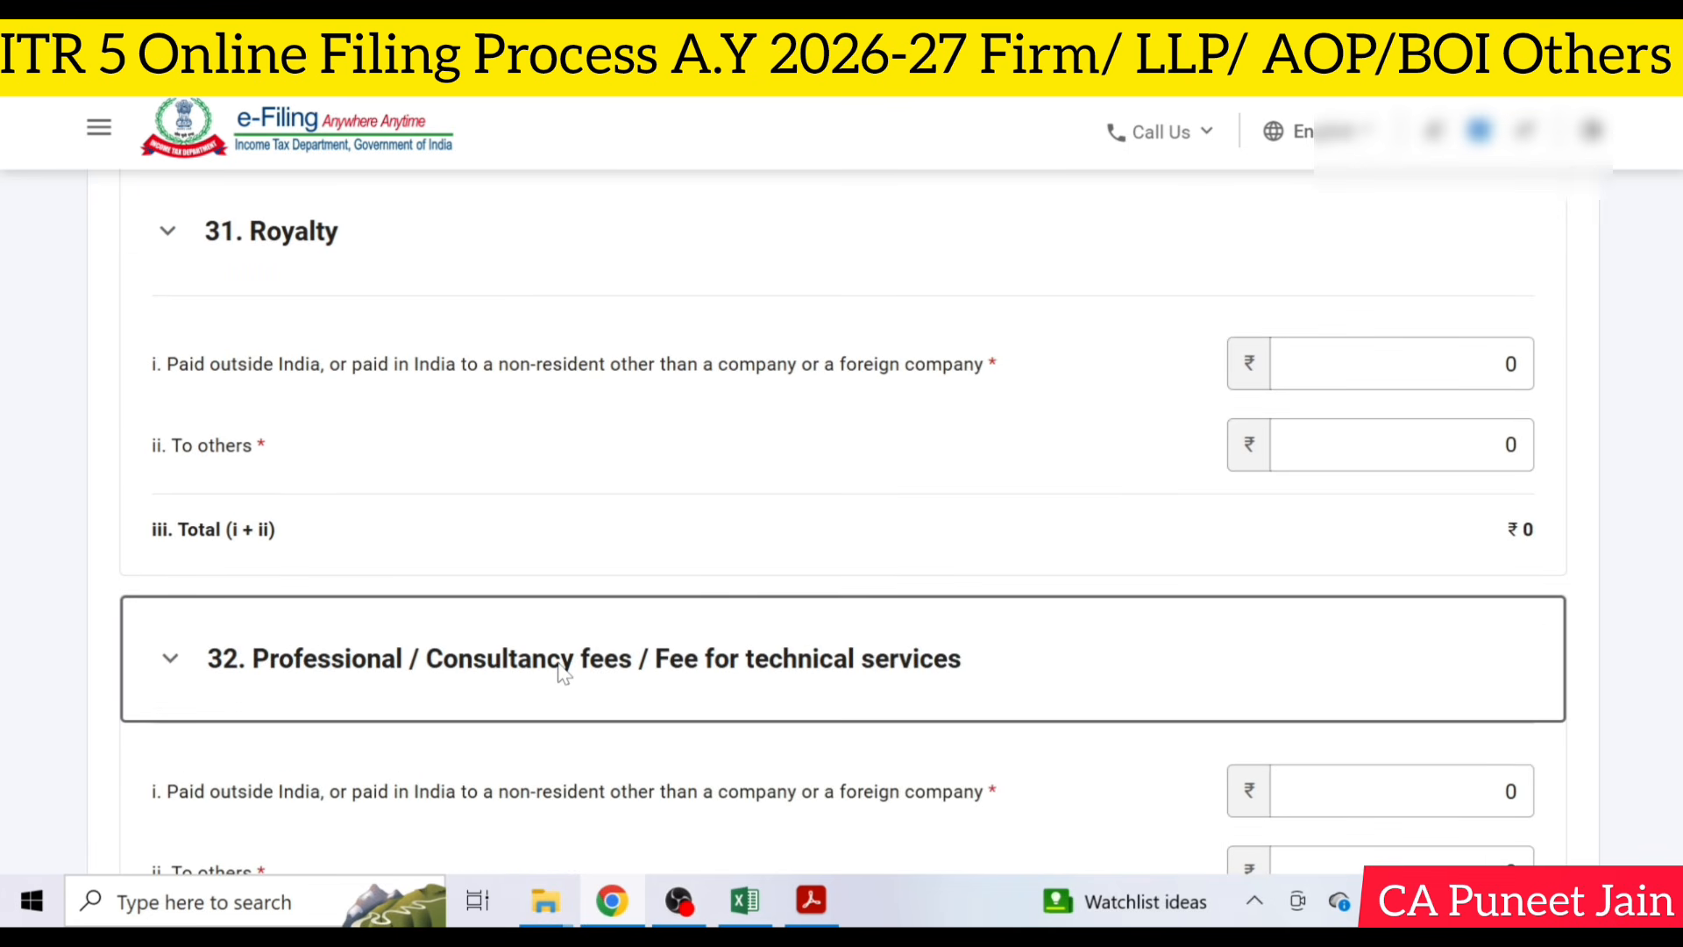
scroll(591, 631, "down", 5)
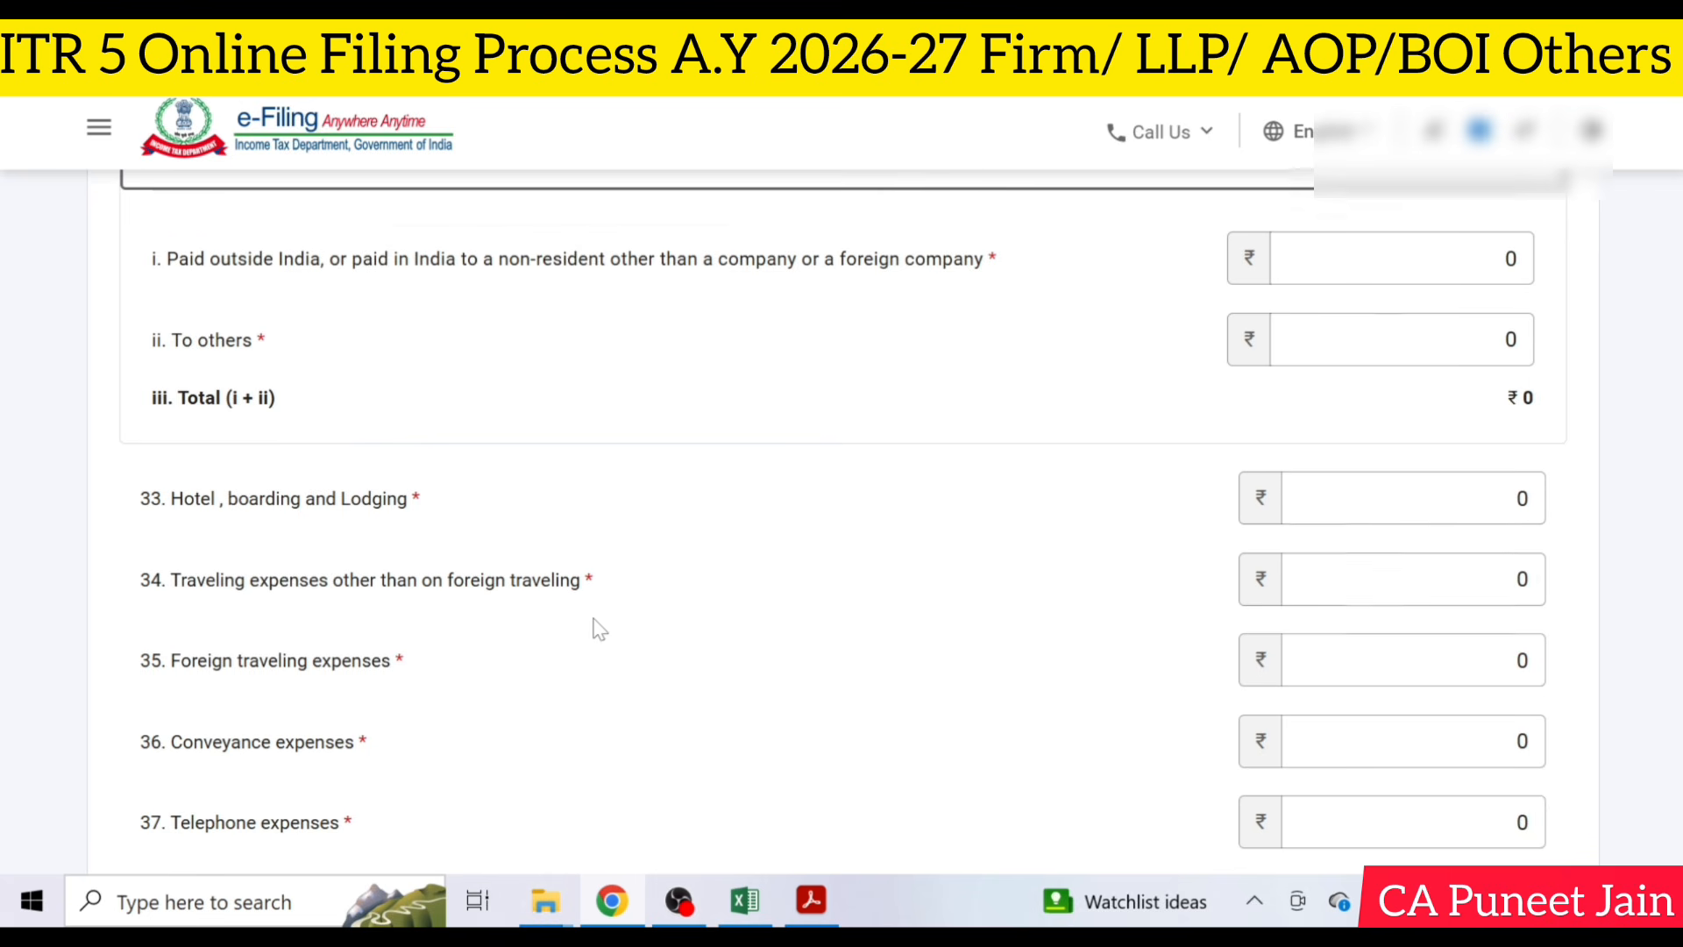
scroll(590, 631, "down", 5)
scroll(578, 502, "down", 3)
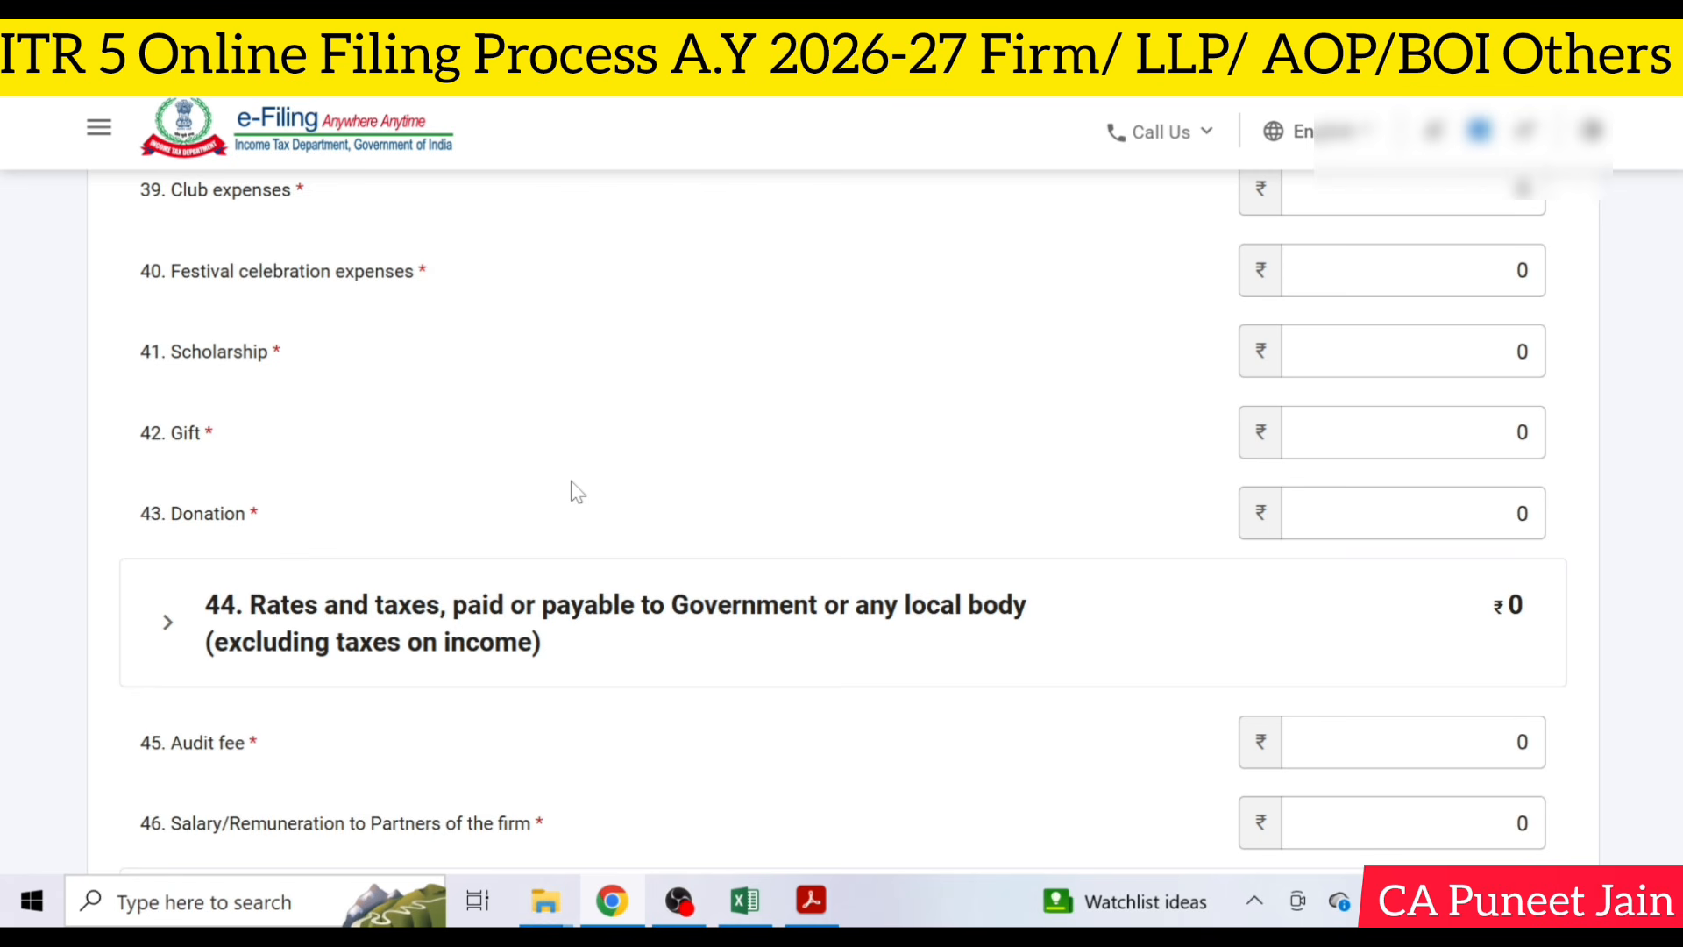
left_click(357, 645)
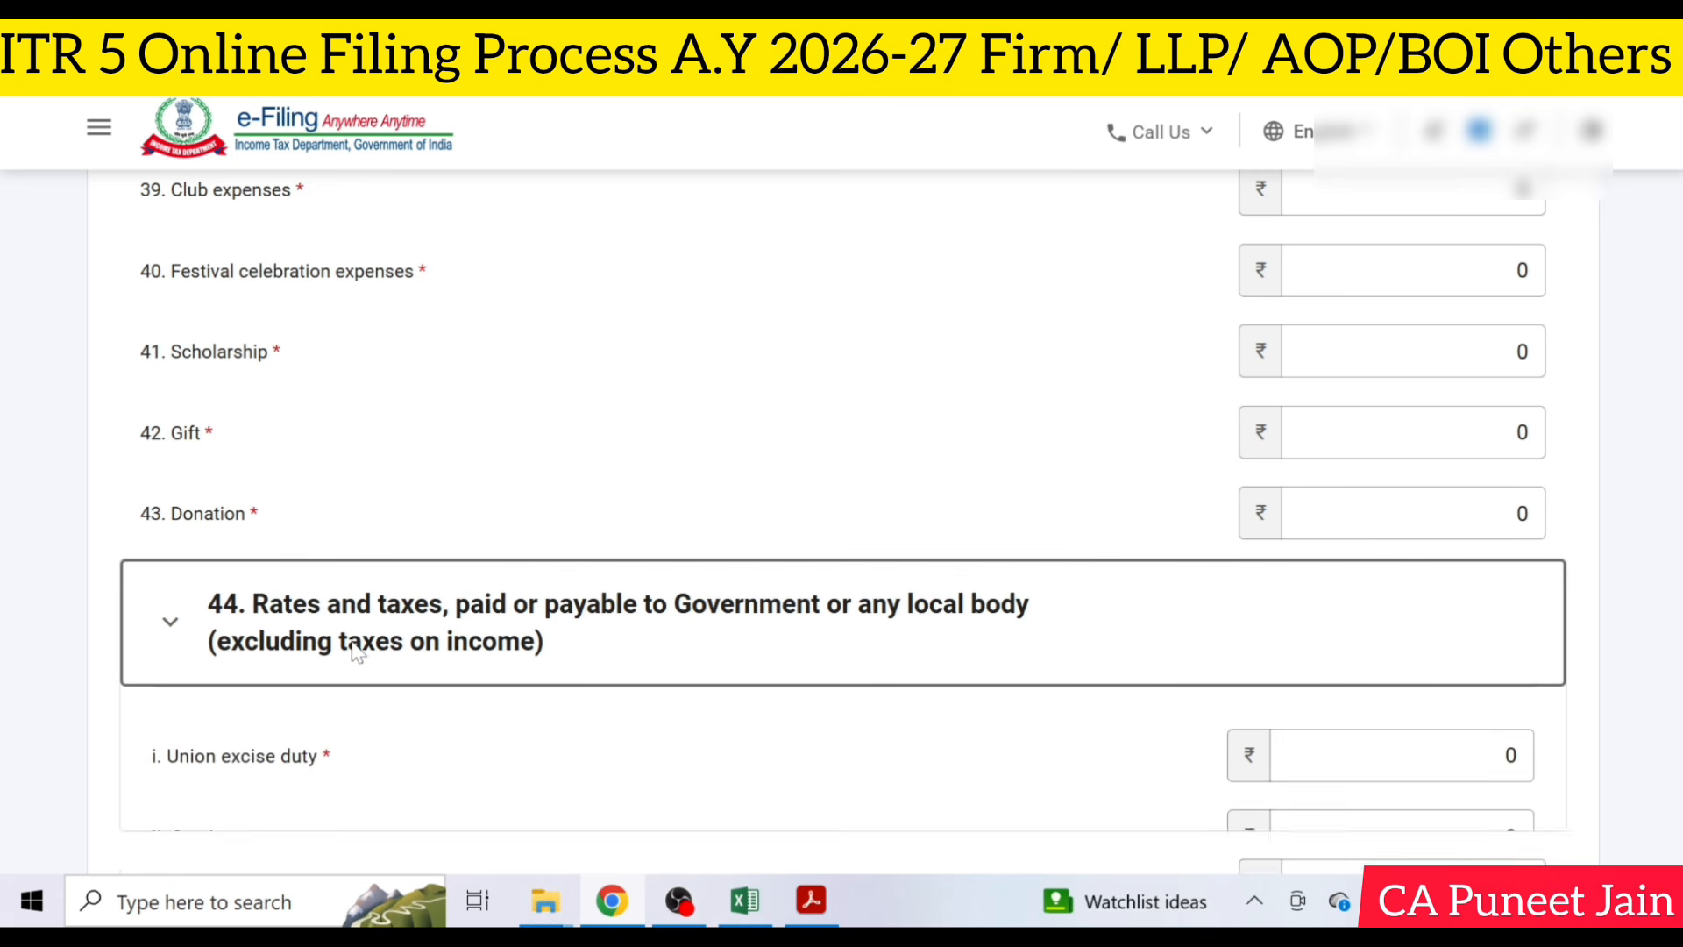
scroll(570, 623, "down", 5)
scroll(491, 452, "down", 12)
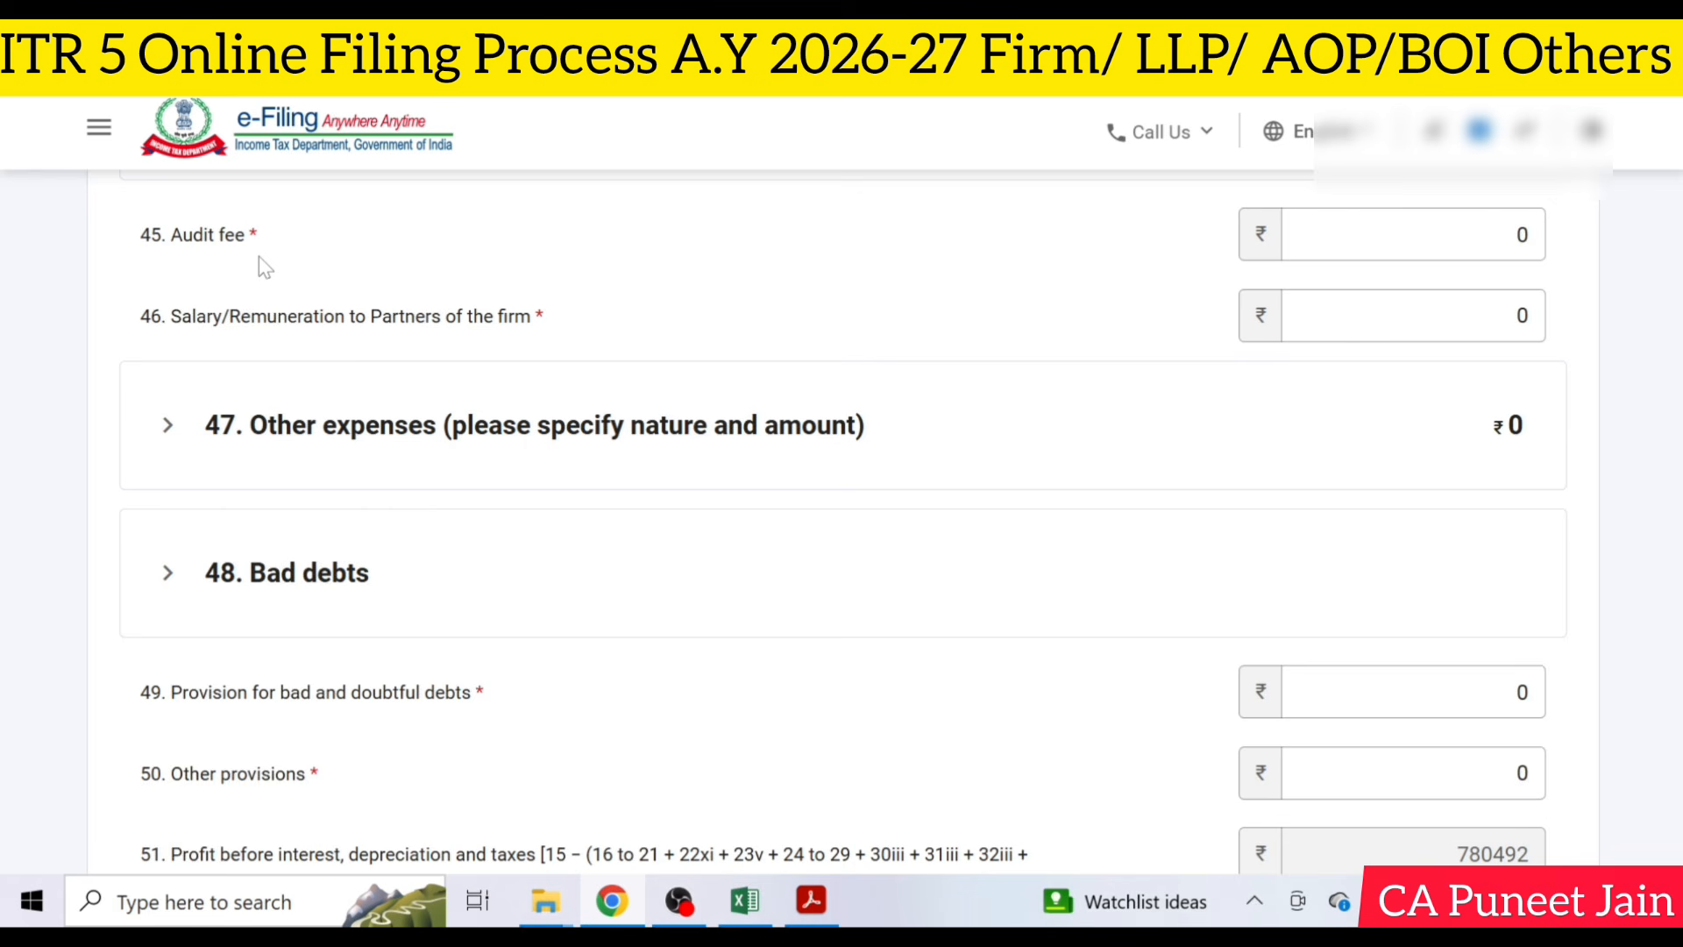
- Add a breakup entry under Other expenses with the nature Bank Charges, taken from the profit and loss statement PDF
left_click(305, 451)
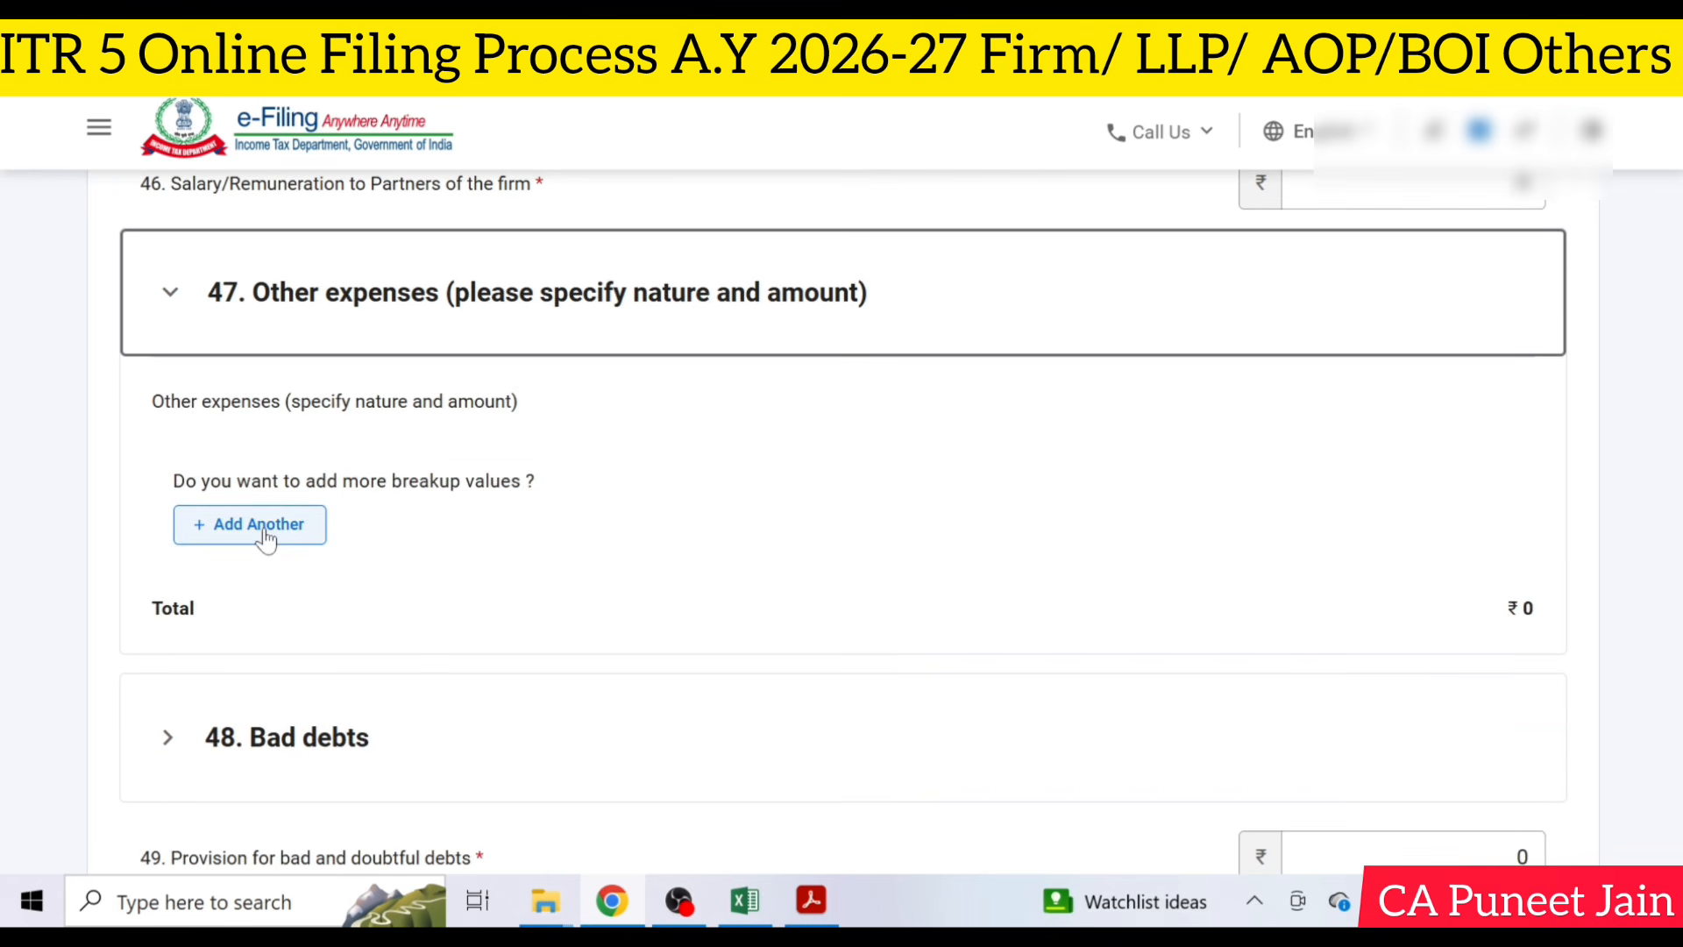
left_click(263, 535)
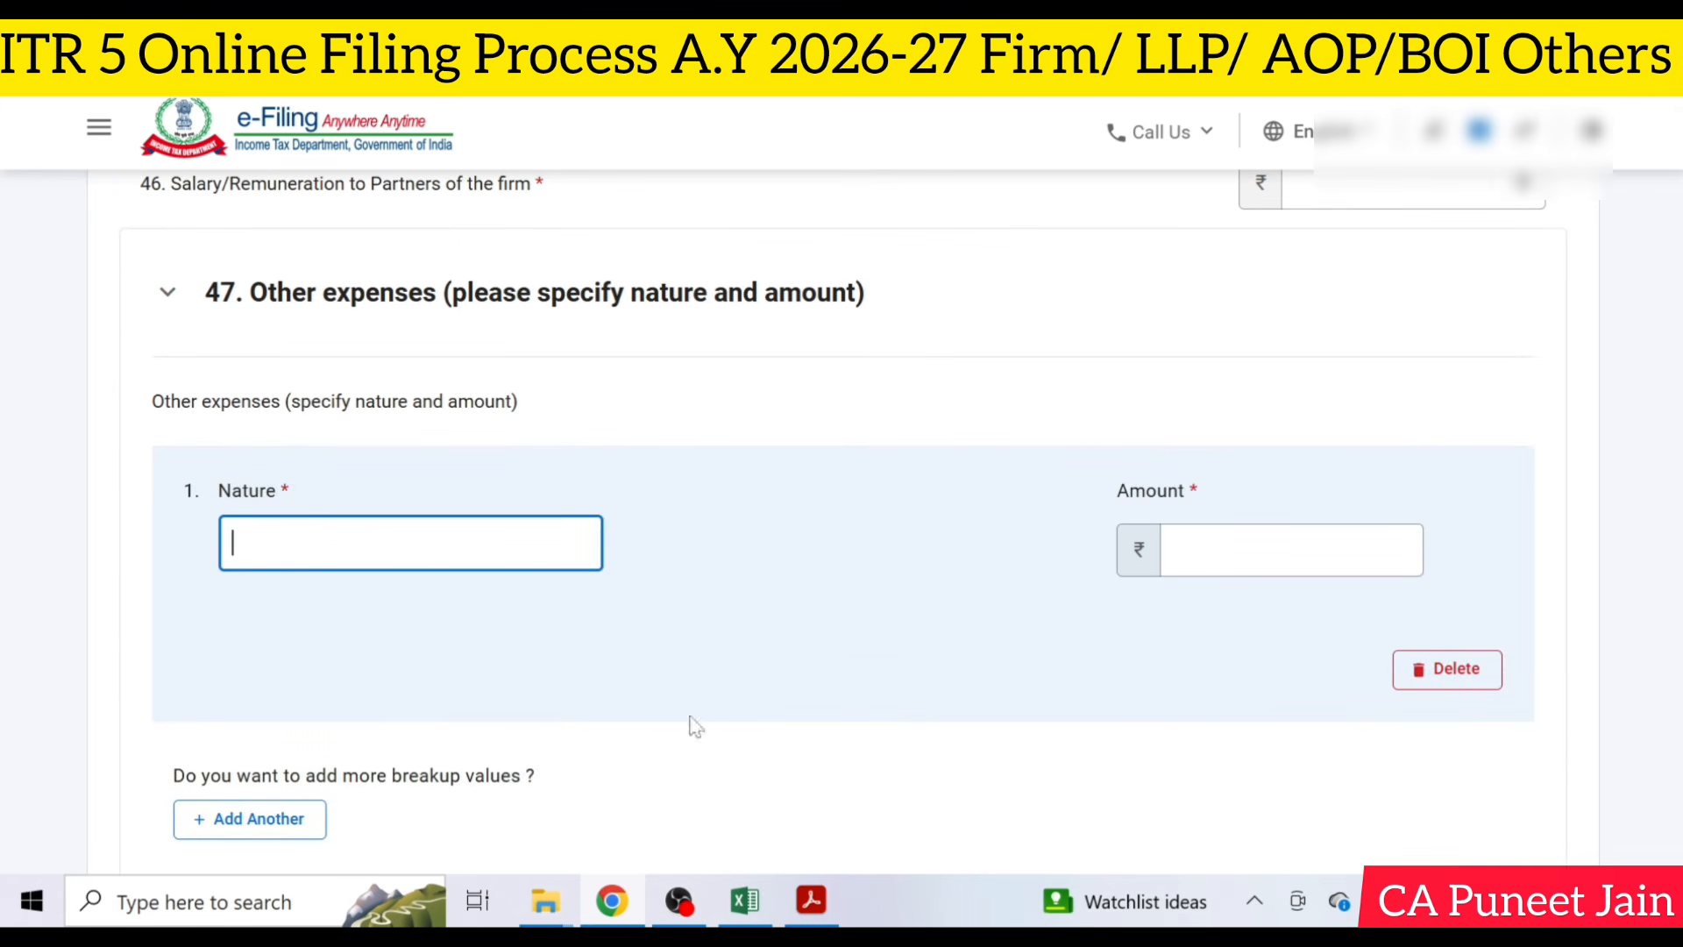
left_click(811, 901)
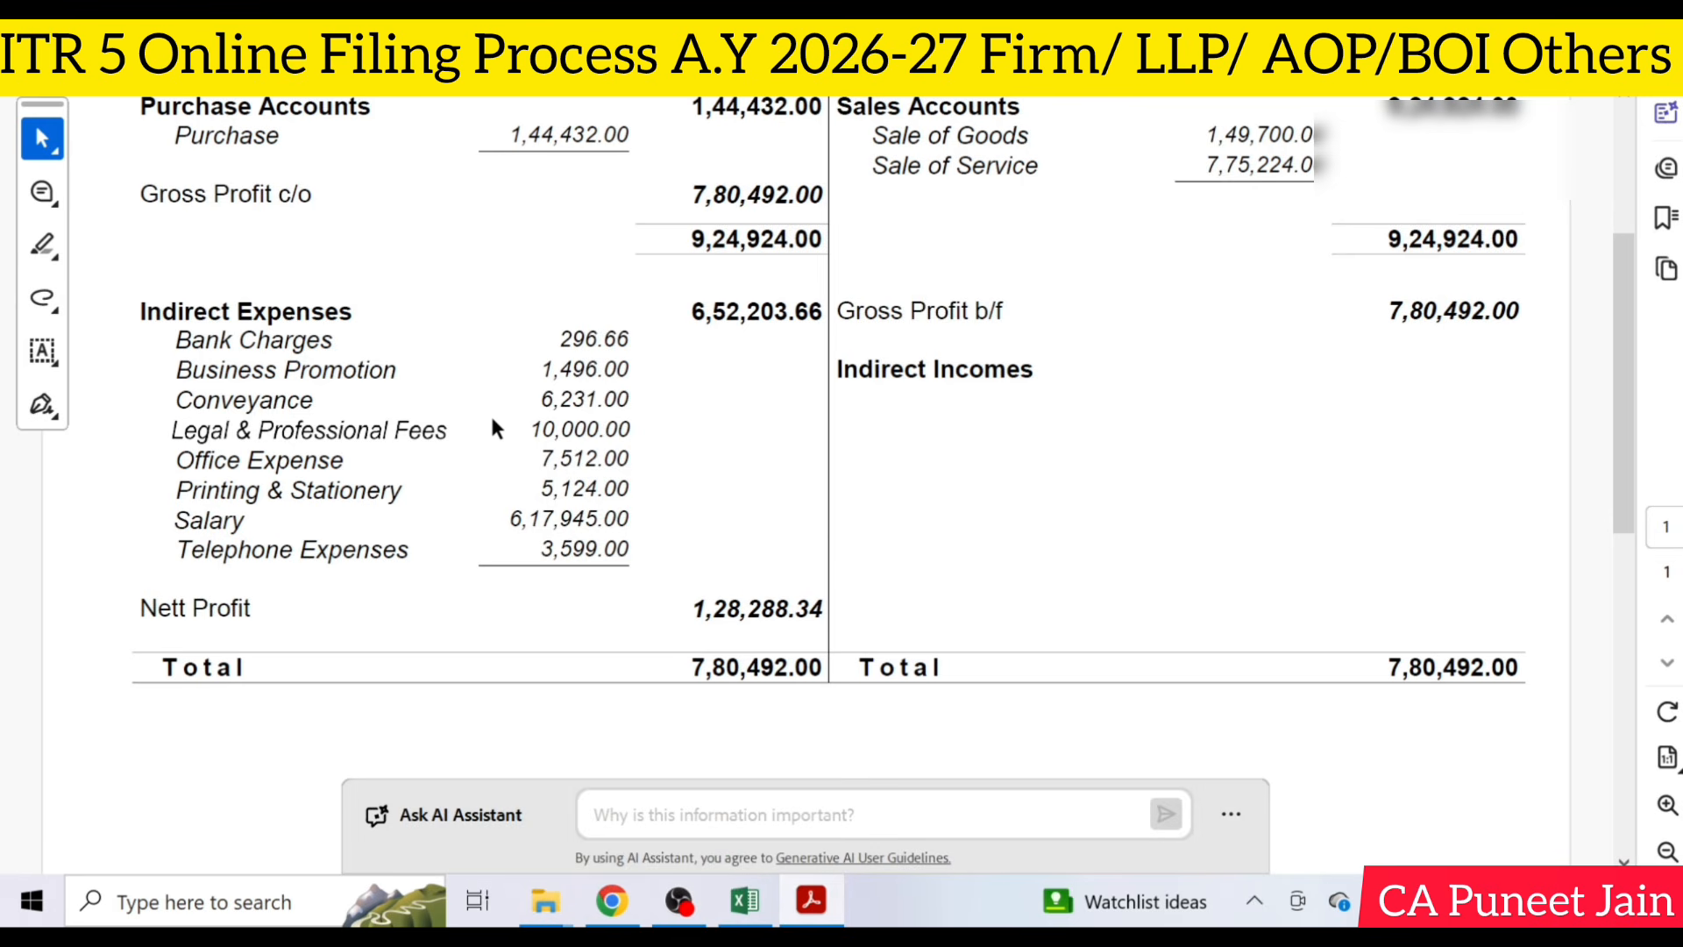
key("alt+Tab")
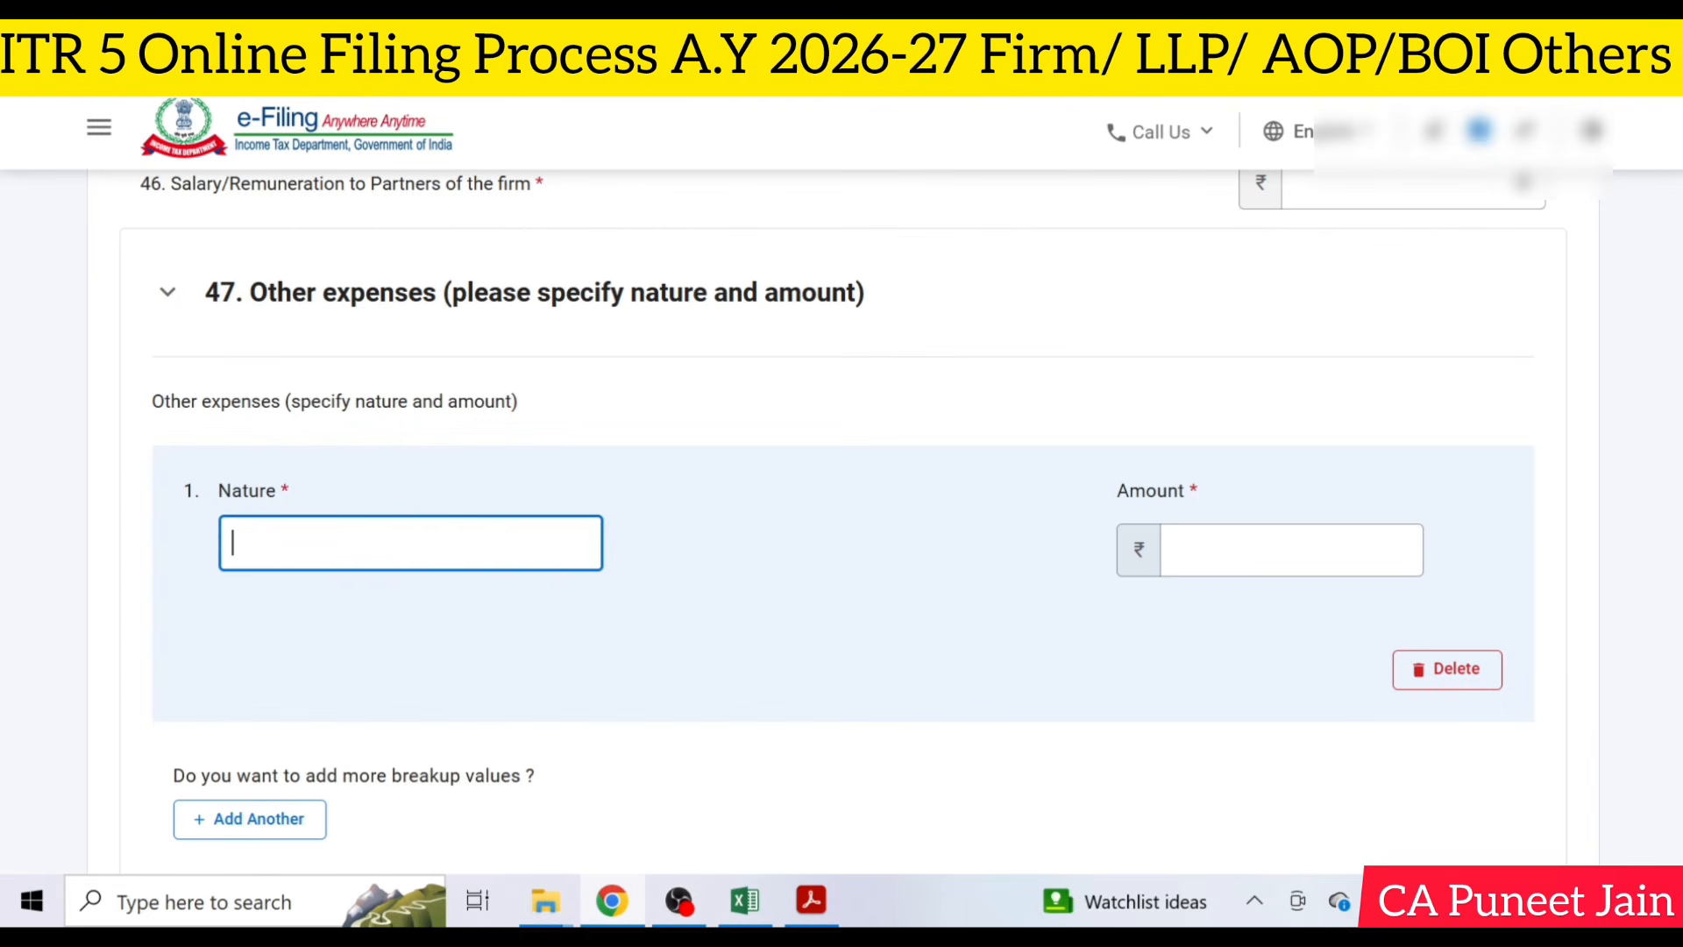
type("Bank Charges")
key("Tab")
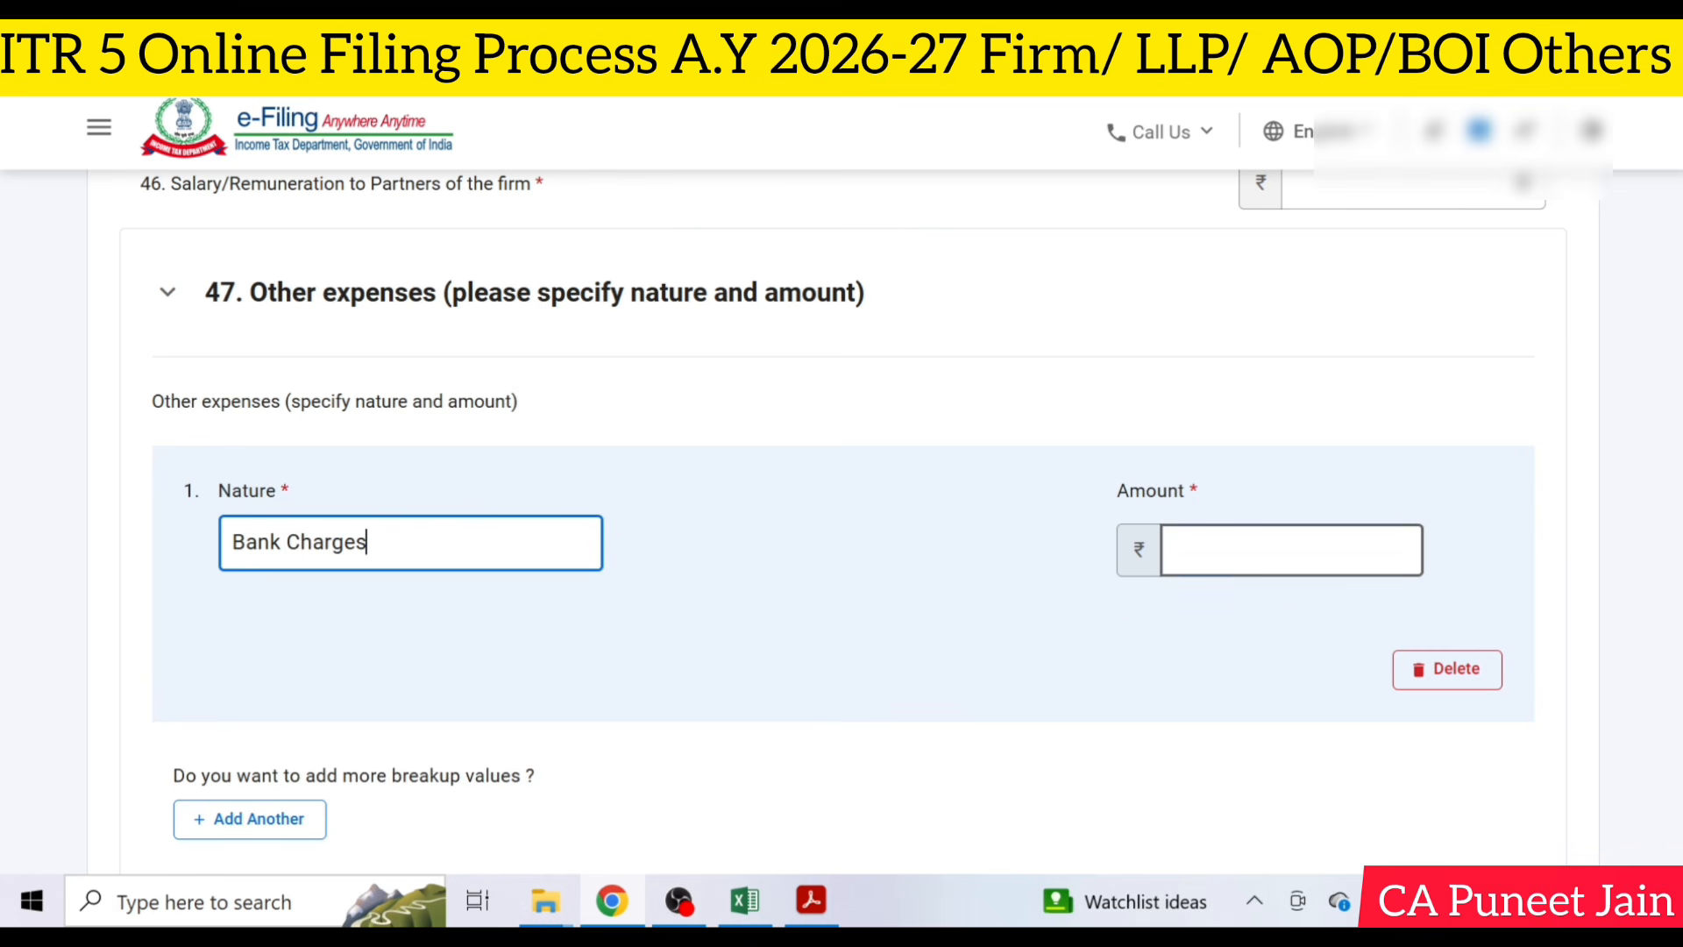
- Set the Bank Charges amount to 297, using the figure in the profit and loss statement PDF rounded to whole rupees
left_click(811, 900)
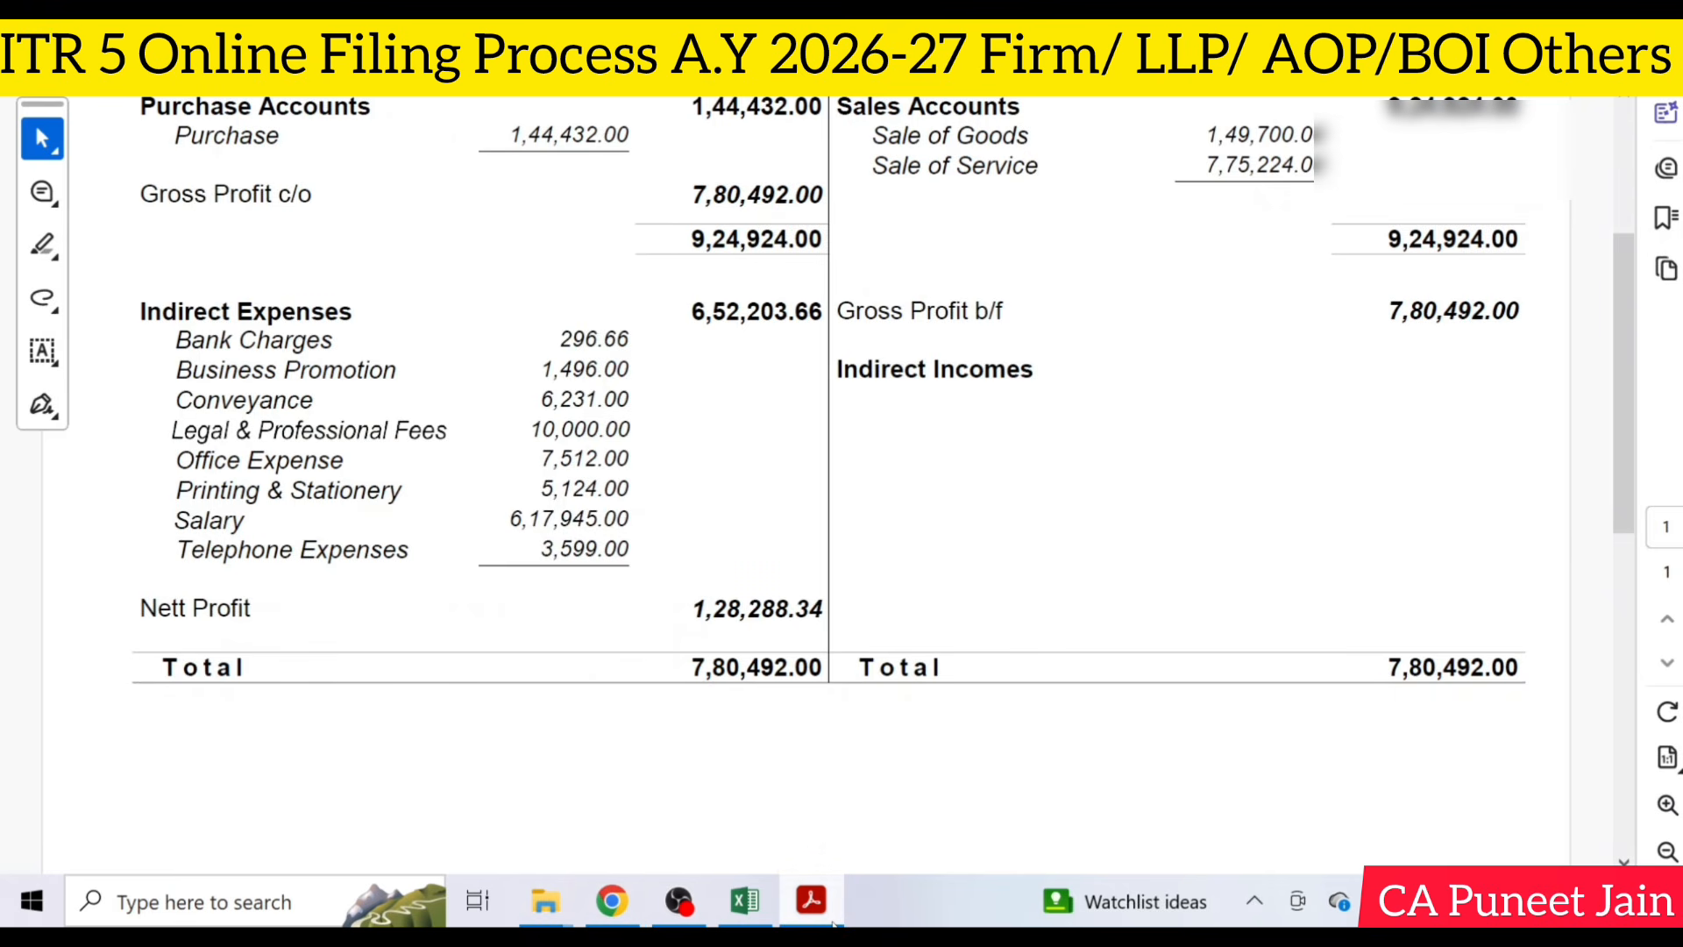
left_click(833, 921)
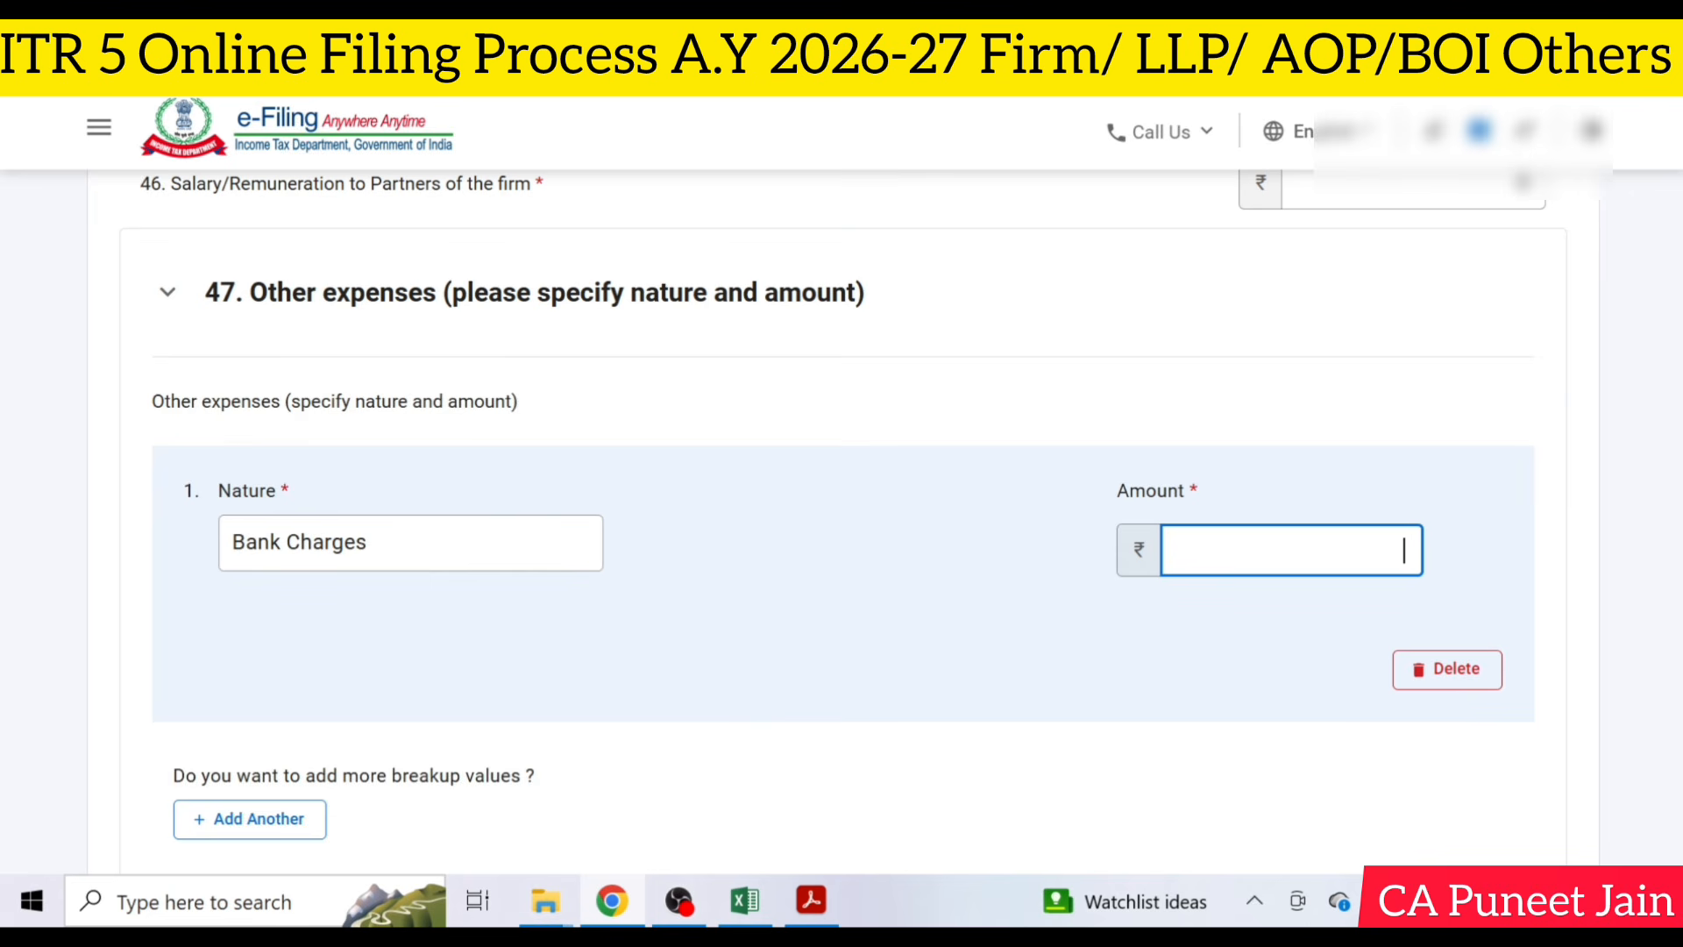
type("297")
left_click(883, 538)
- Check the statement PDF for remaining indirect expenses and add a second Other expenses entry with the nature Office expenses
scroll(735, 650, "up", 8)
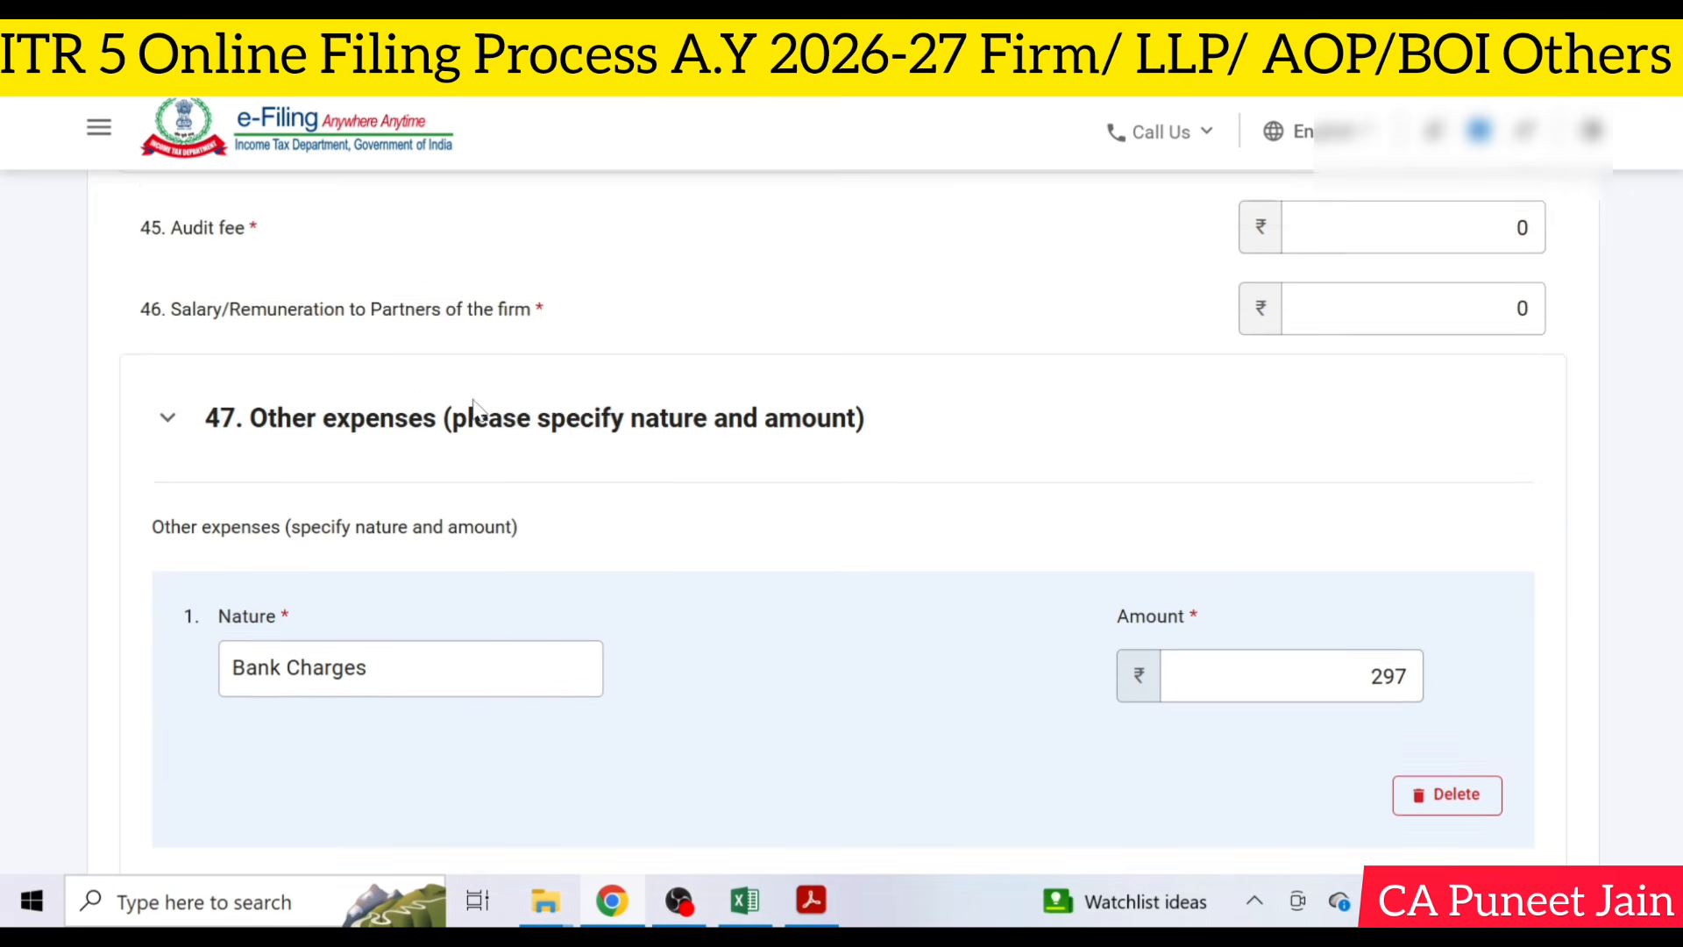
key("alt+Tab")
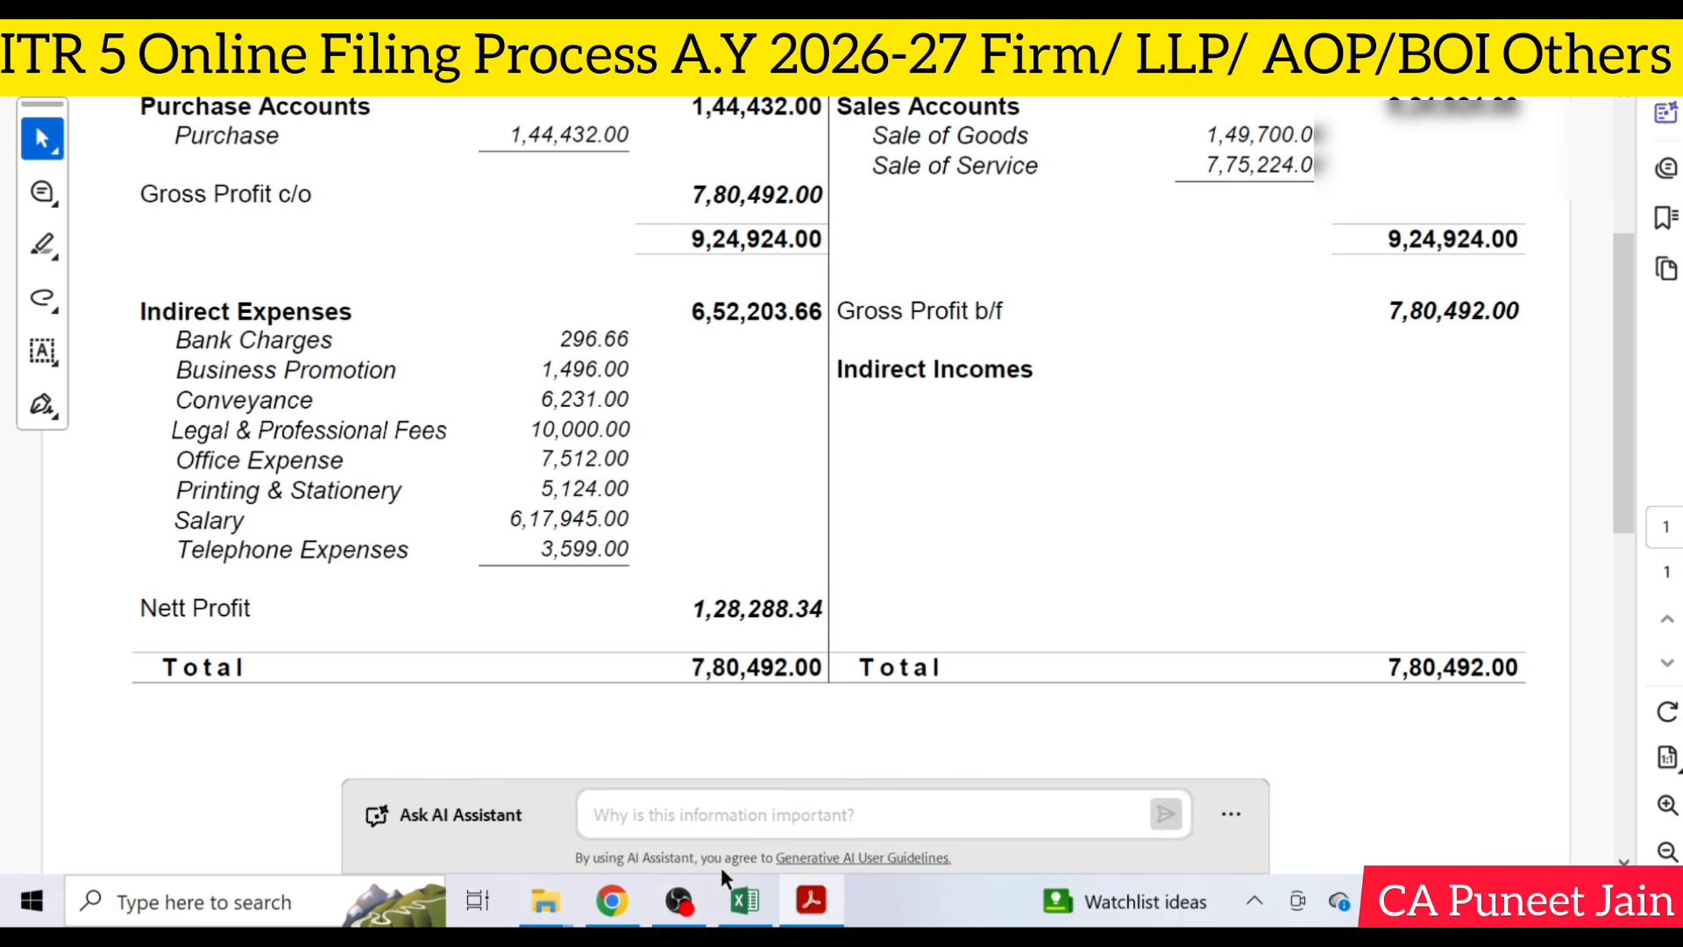
key("alt+Tab")
scroll(599, 515, "down", 8)
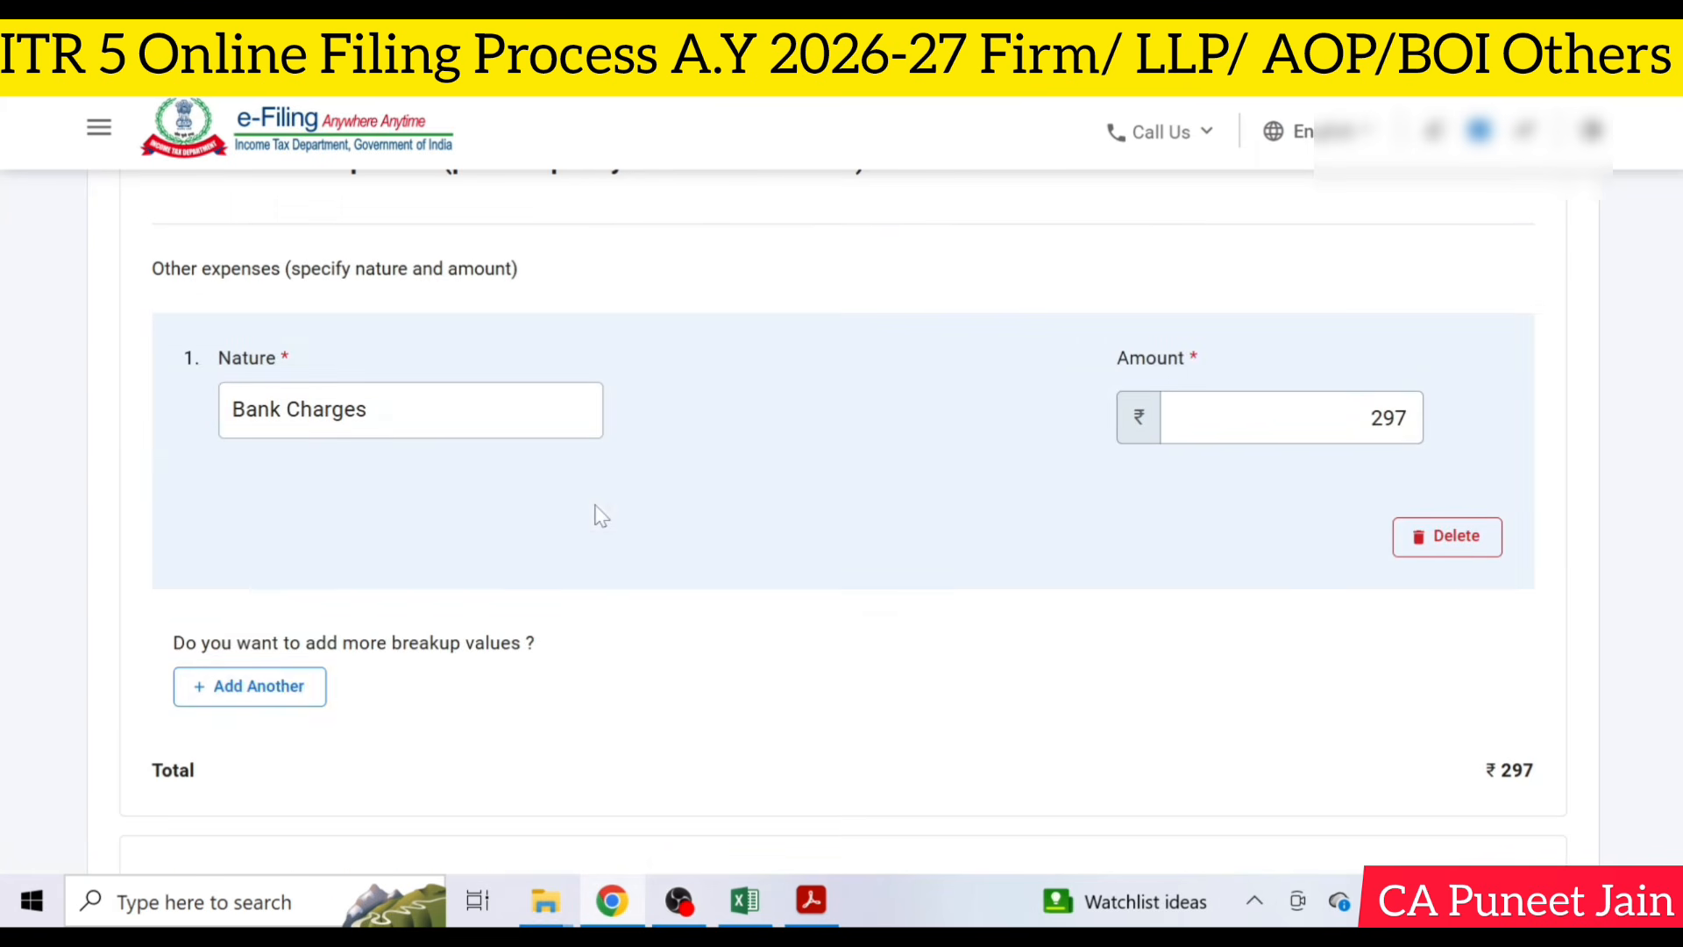
left_click(282, 689)
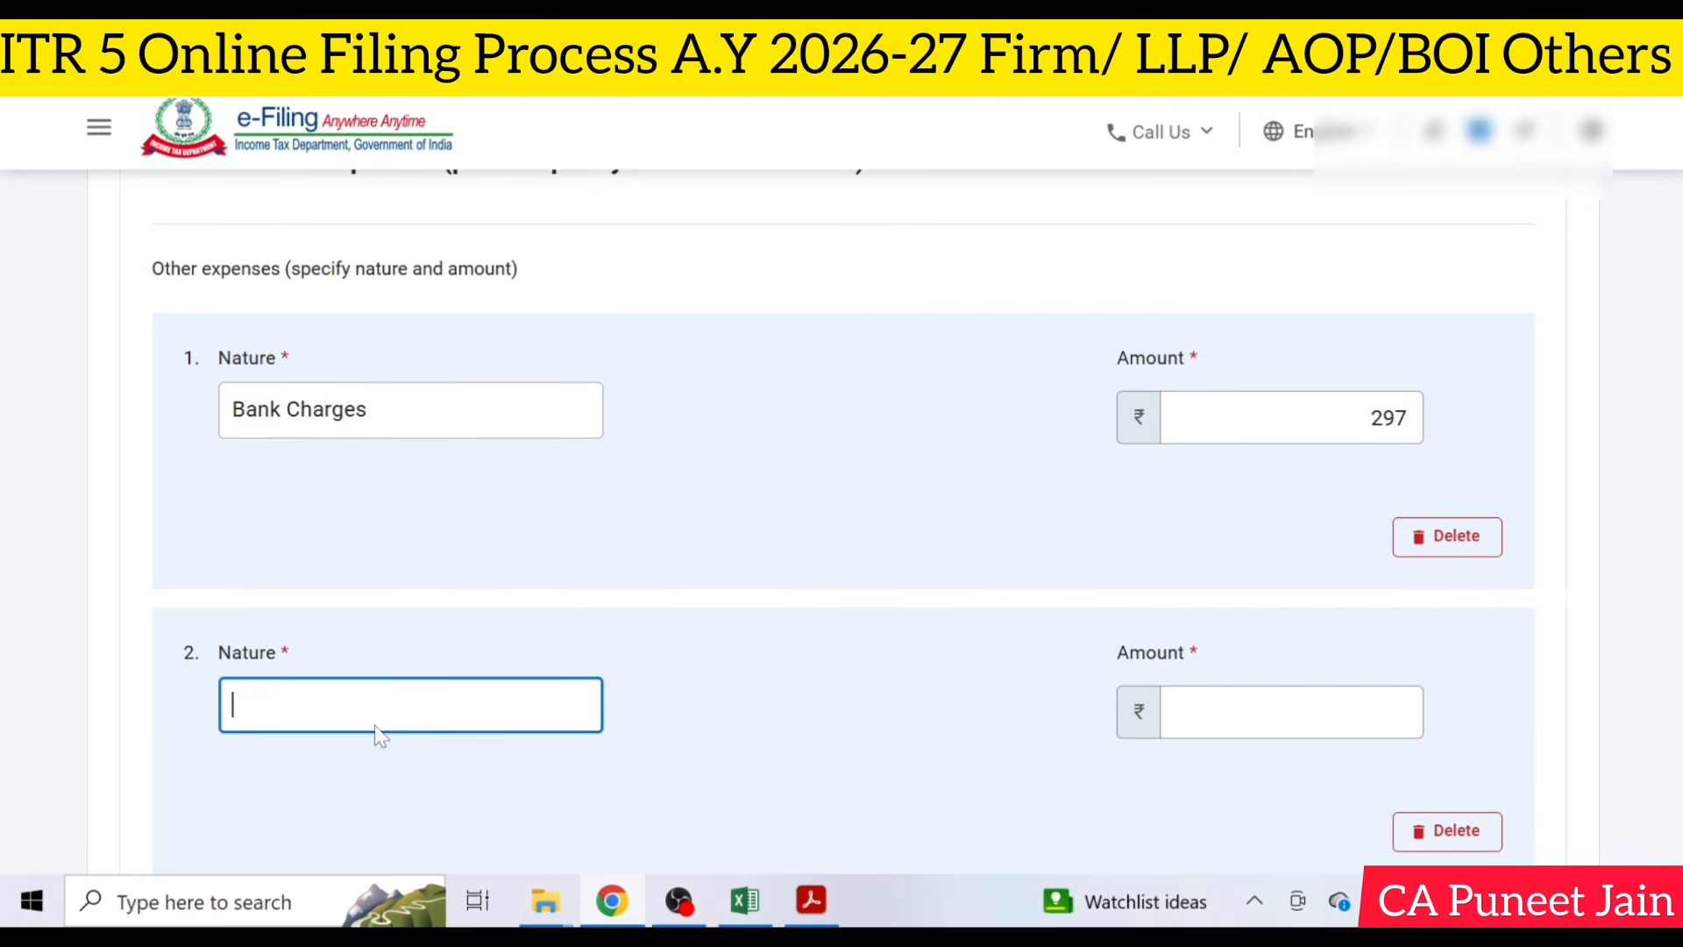
type("Office exp")
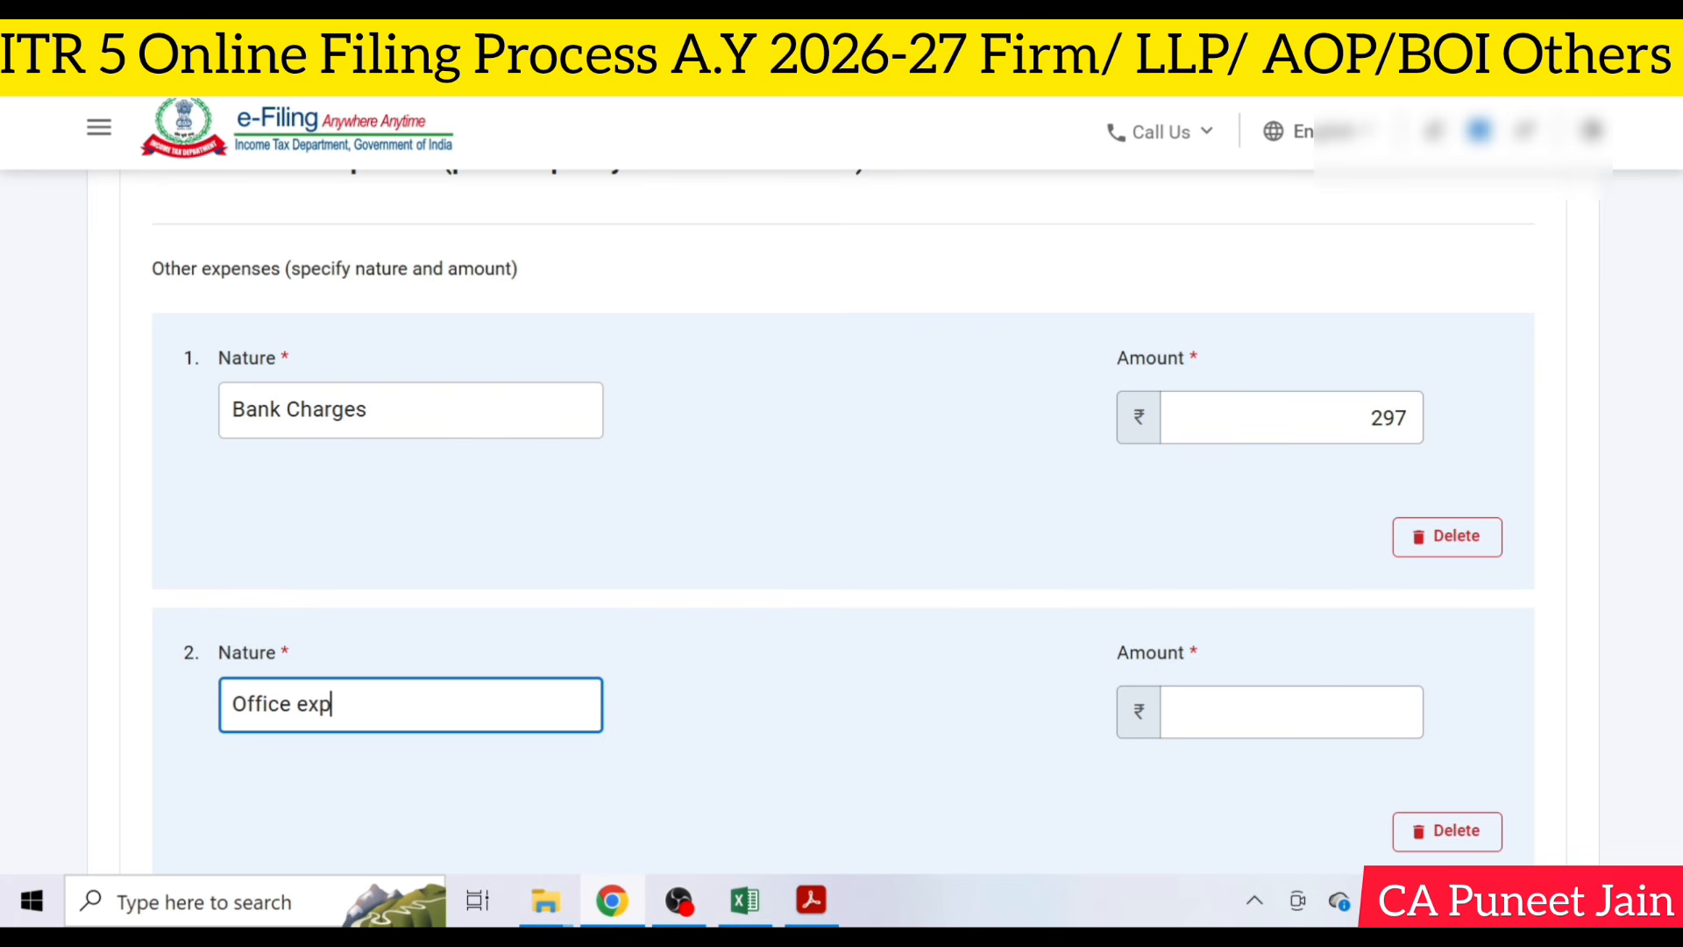
type("nsenses")
left_click(728, 653)
- Set the Office expenses amount to 7512, as given in the profit and loss statement PDF
left_click(1236, 715)
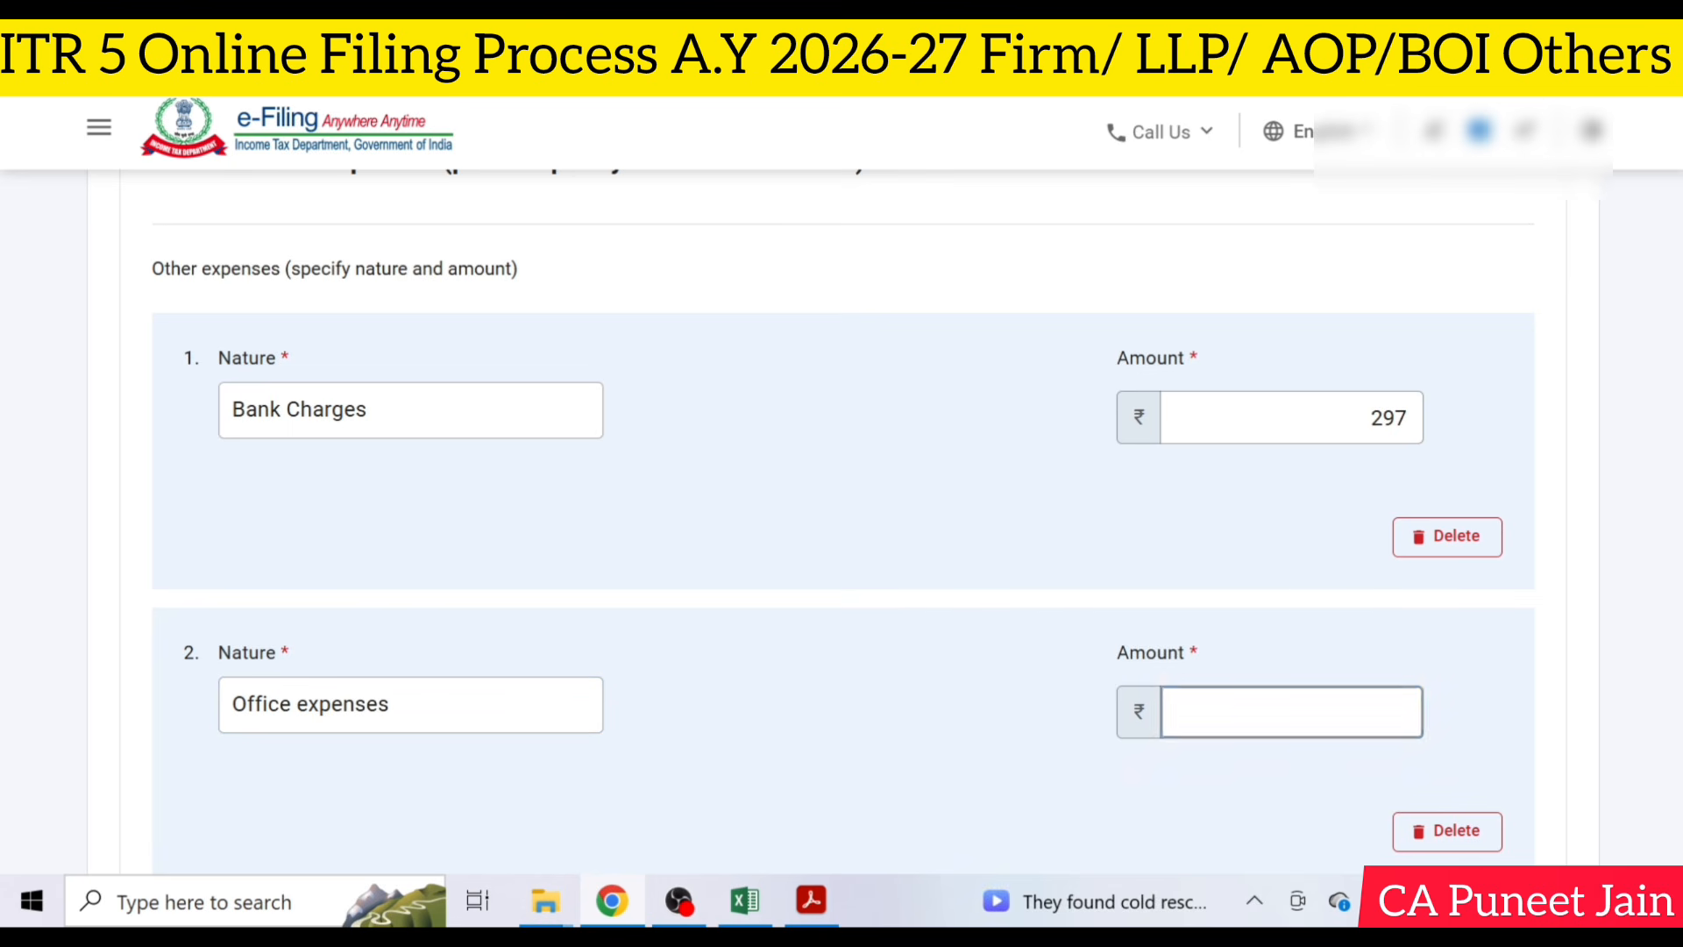
left_click(833, 901)
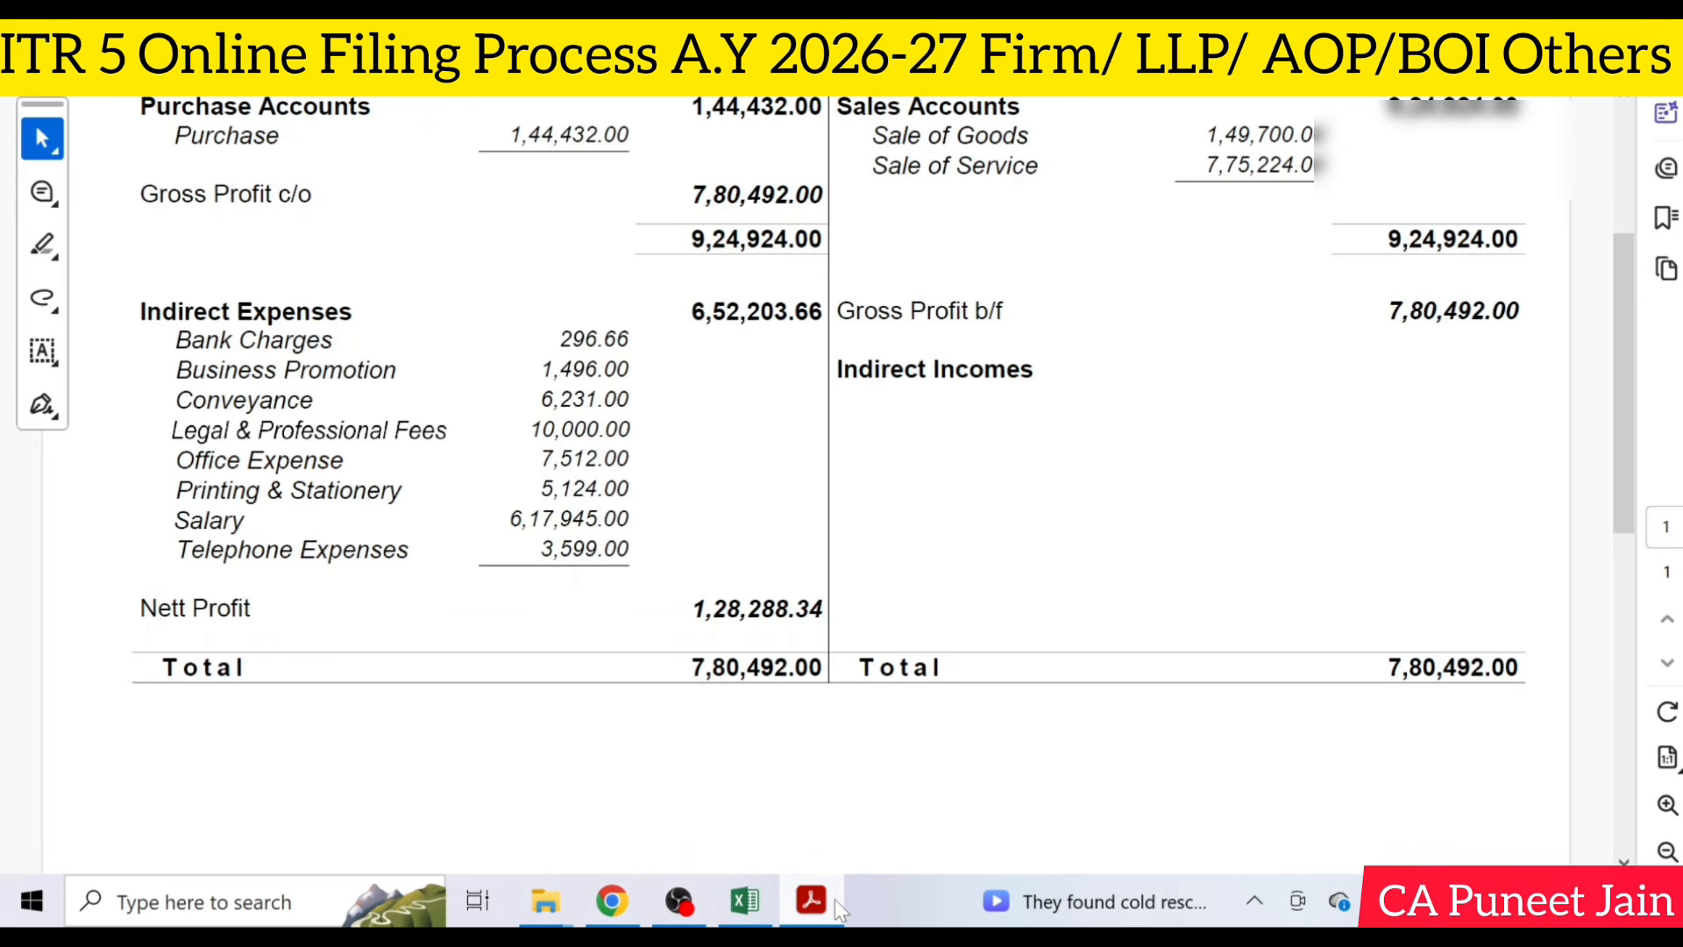
left_click(834, 899)
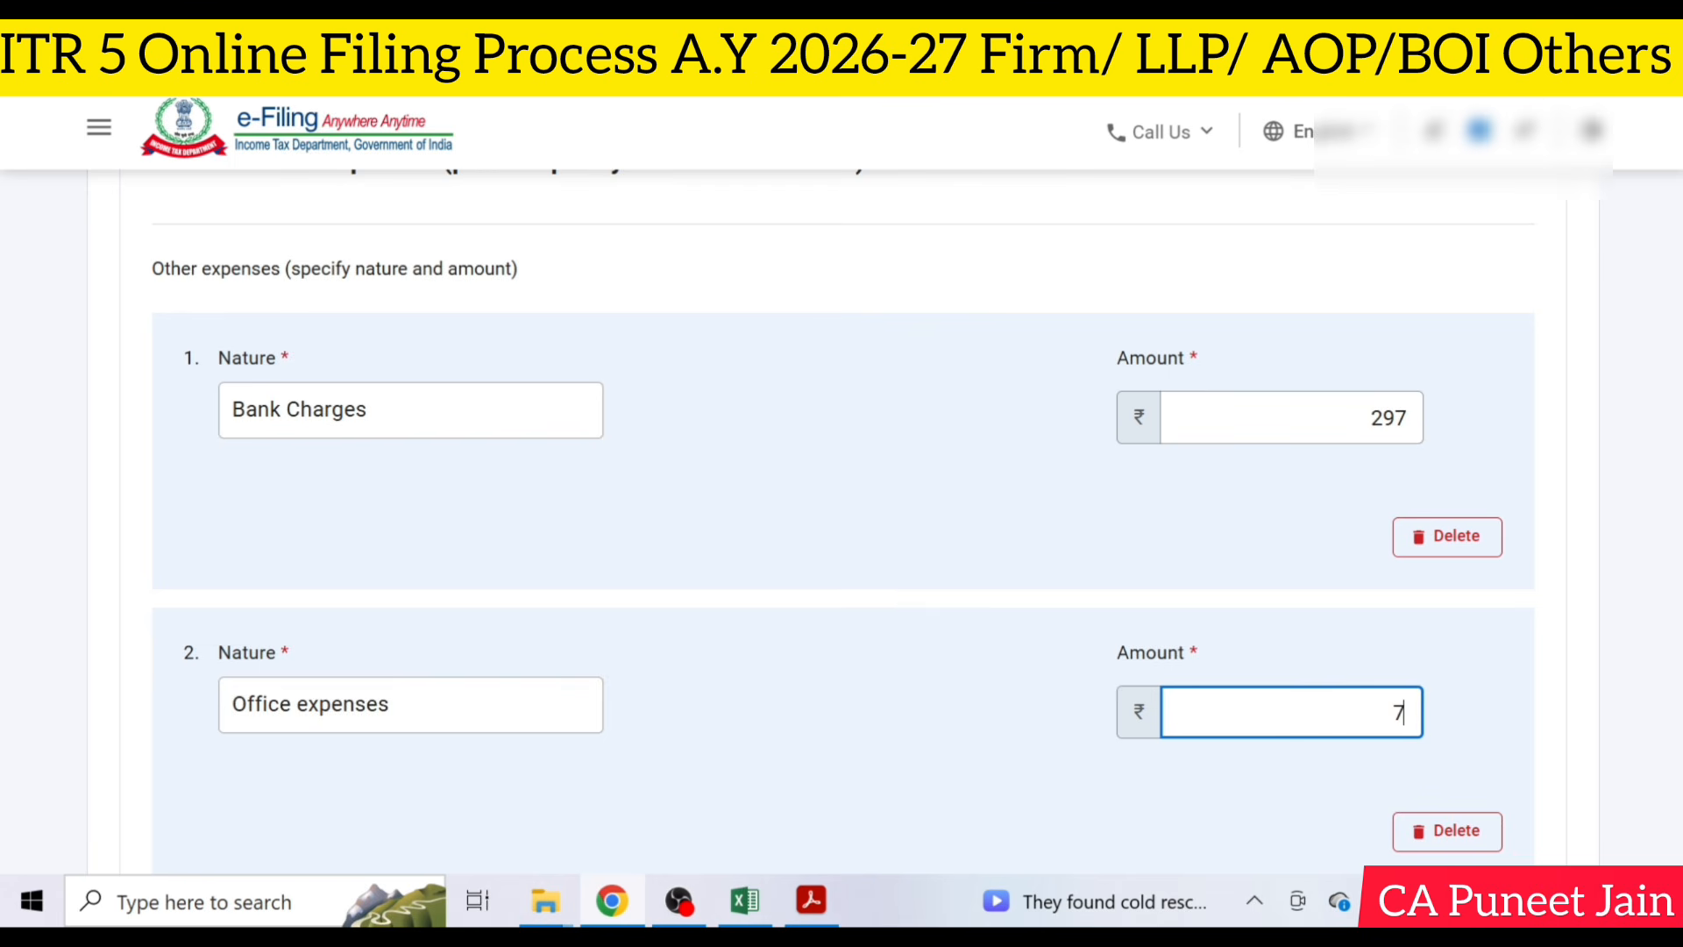
type("7512")
left_click(946, 659)
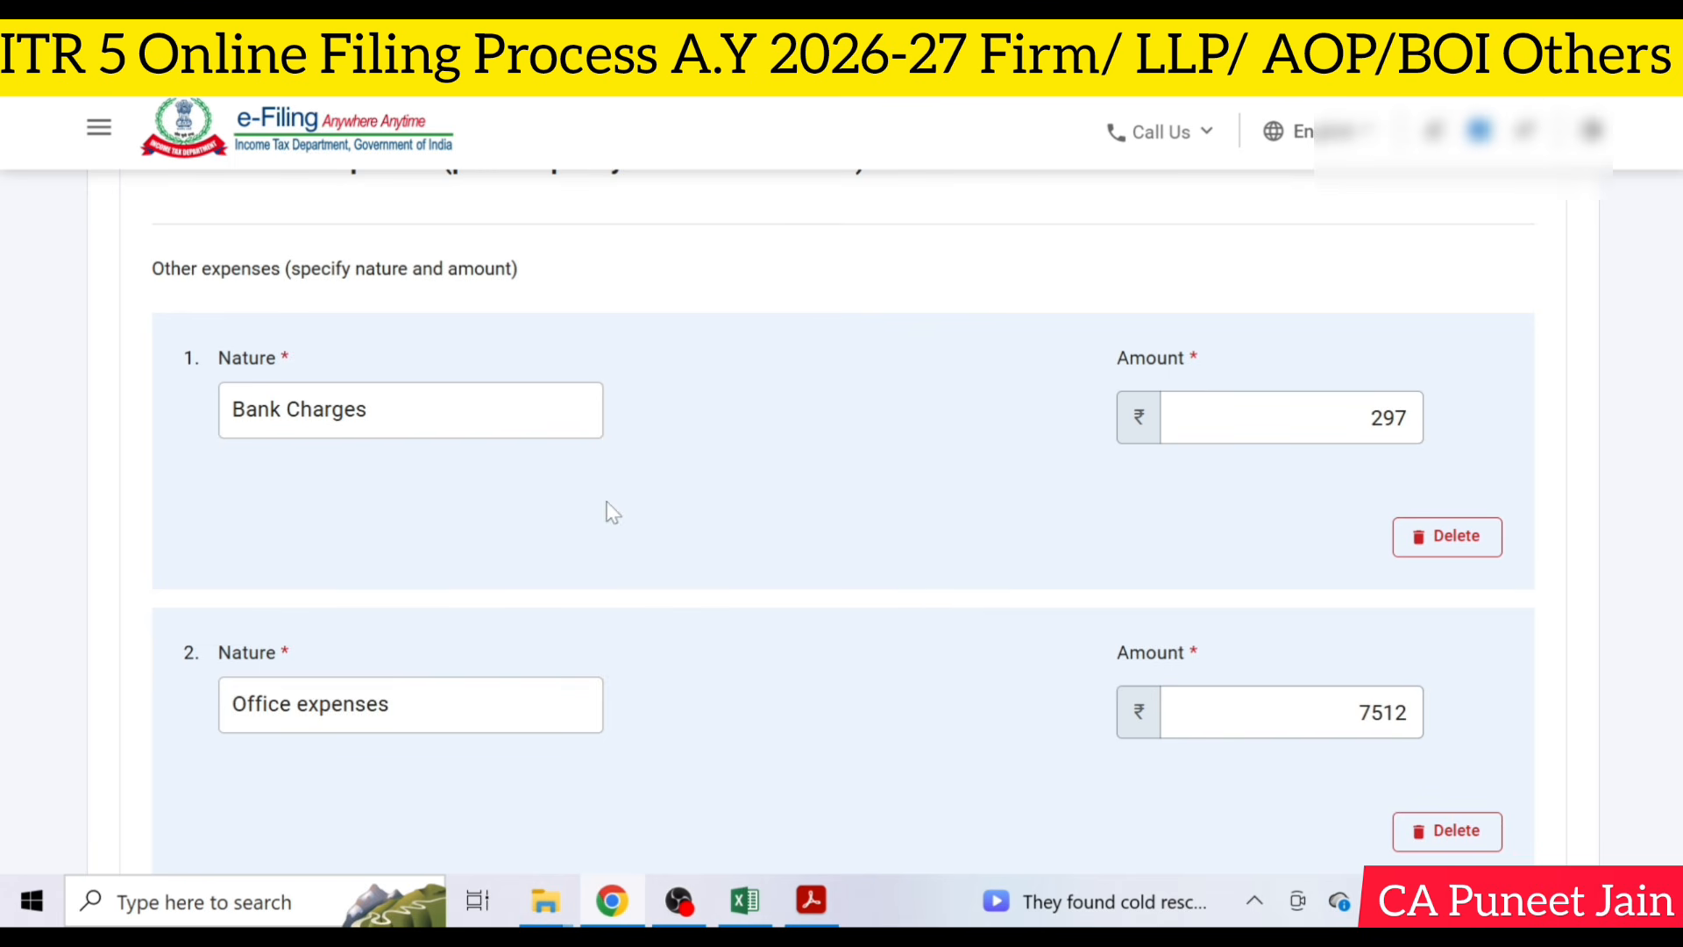
- Add another breakup entry under Other expenses and save the Debits To Profit And Loss Account details
scroll(611, 517, "down", 3)
left_click(298, 710)
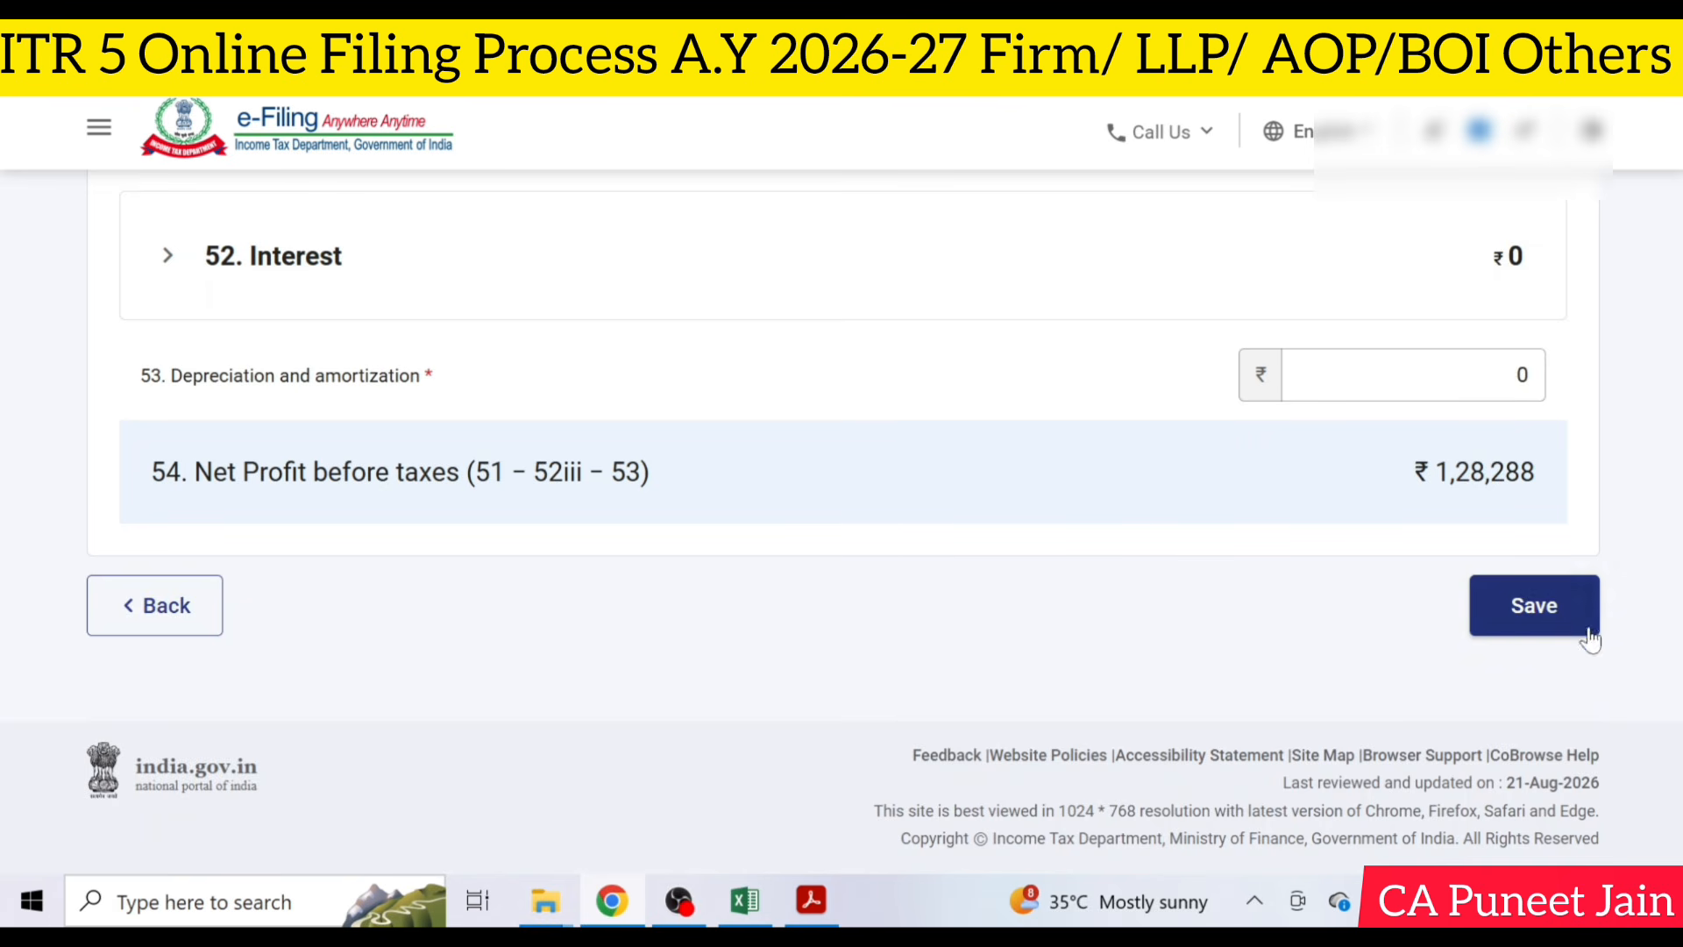
left_click(1552, 618)
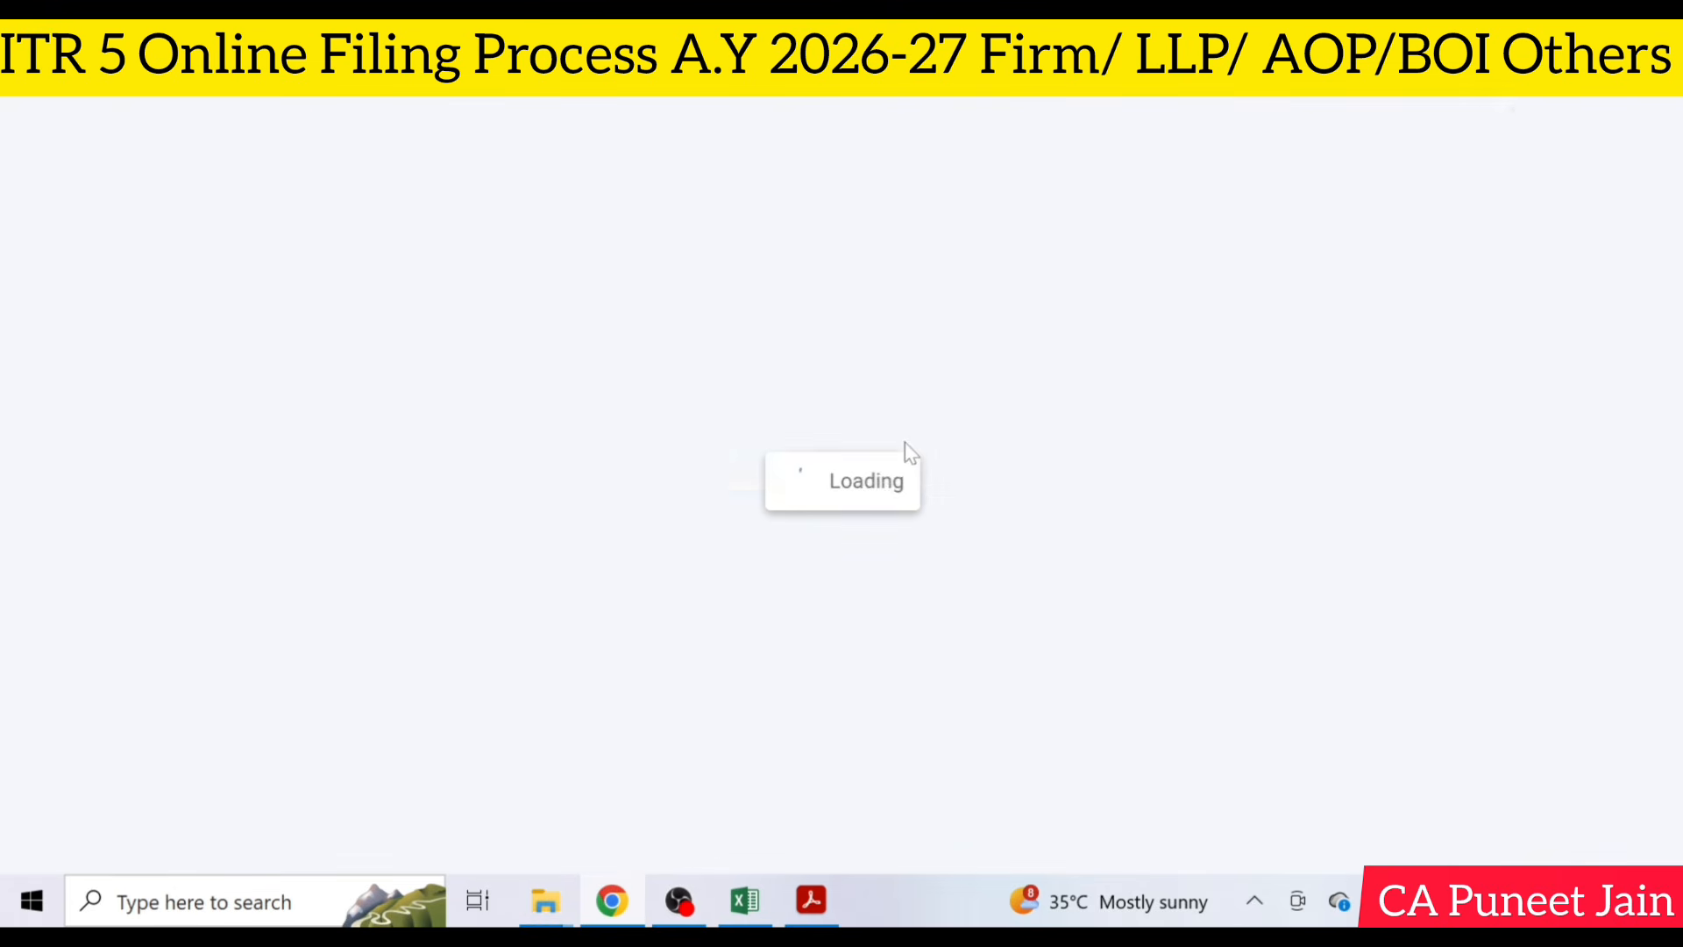
scroll(915, 503, "up", 3)
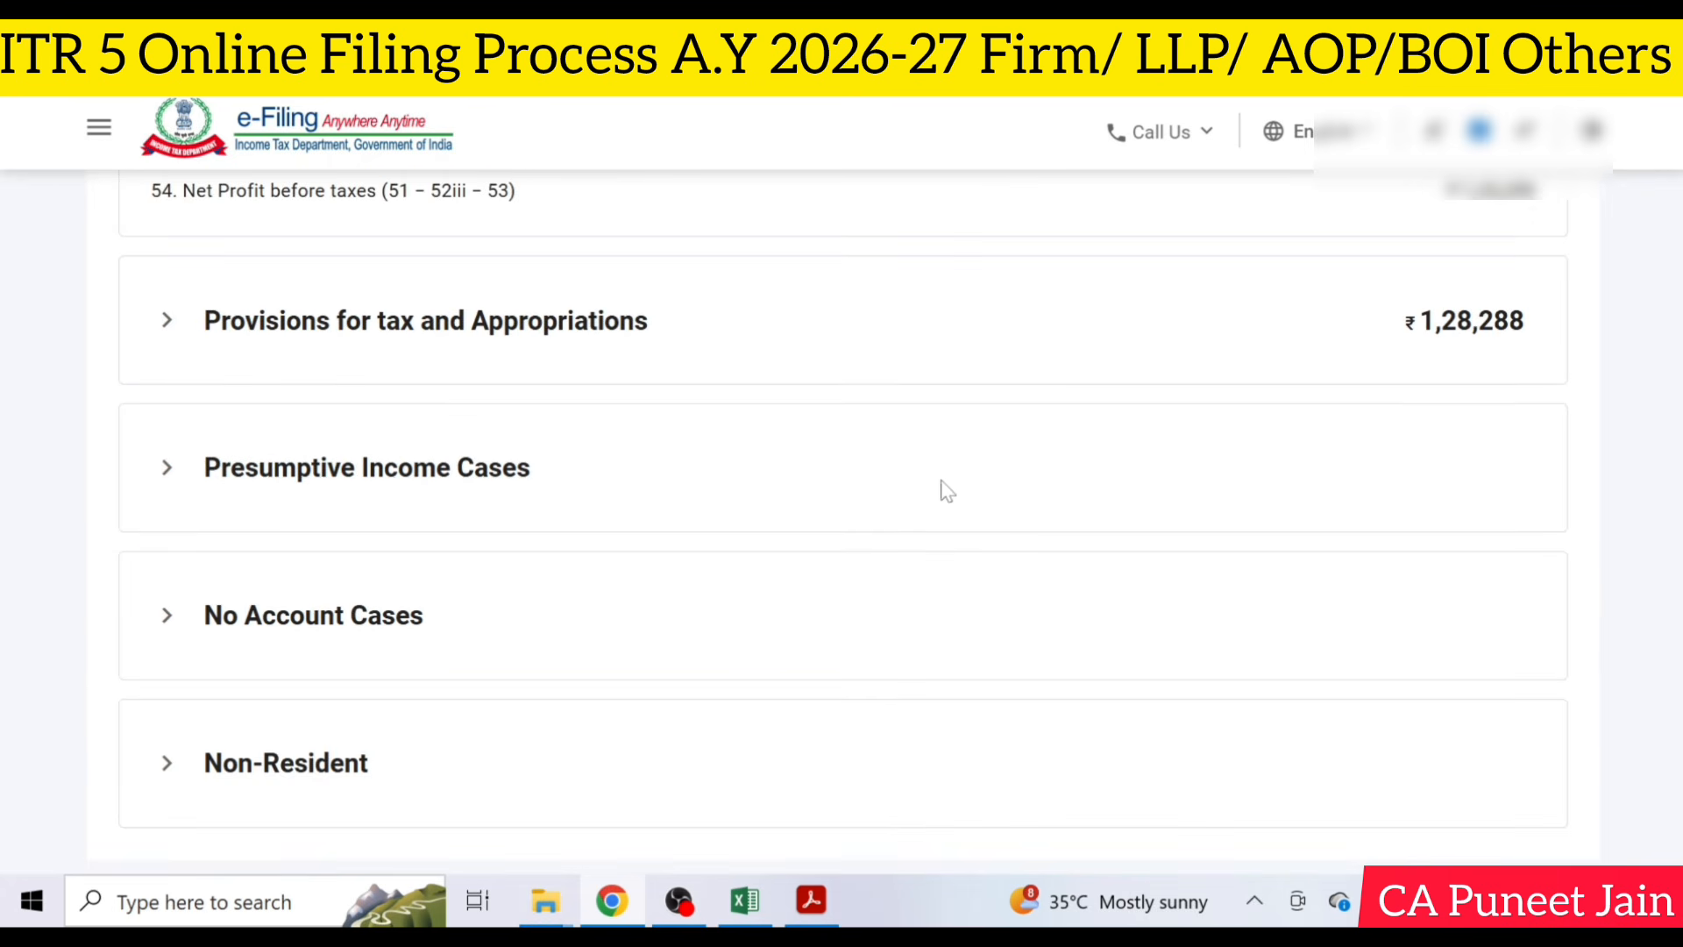
scroll(965, 466, "down", 3)
scroll(286, 351, "up", 3)
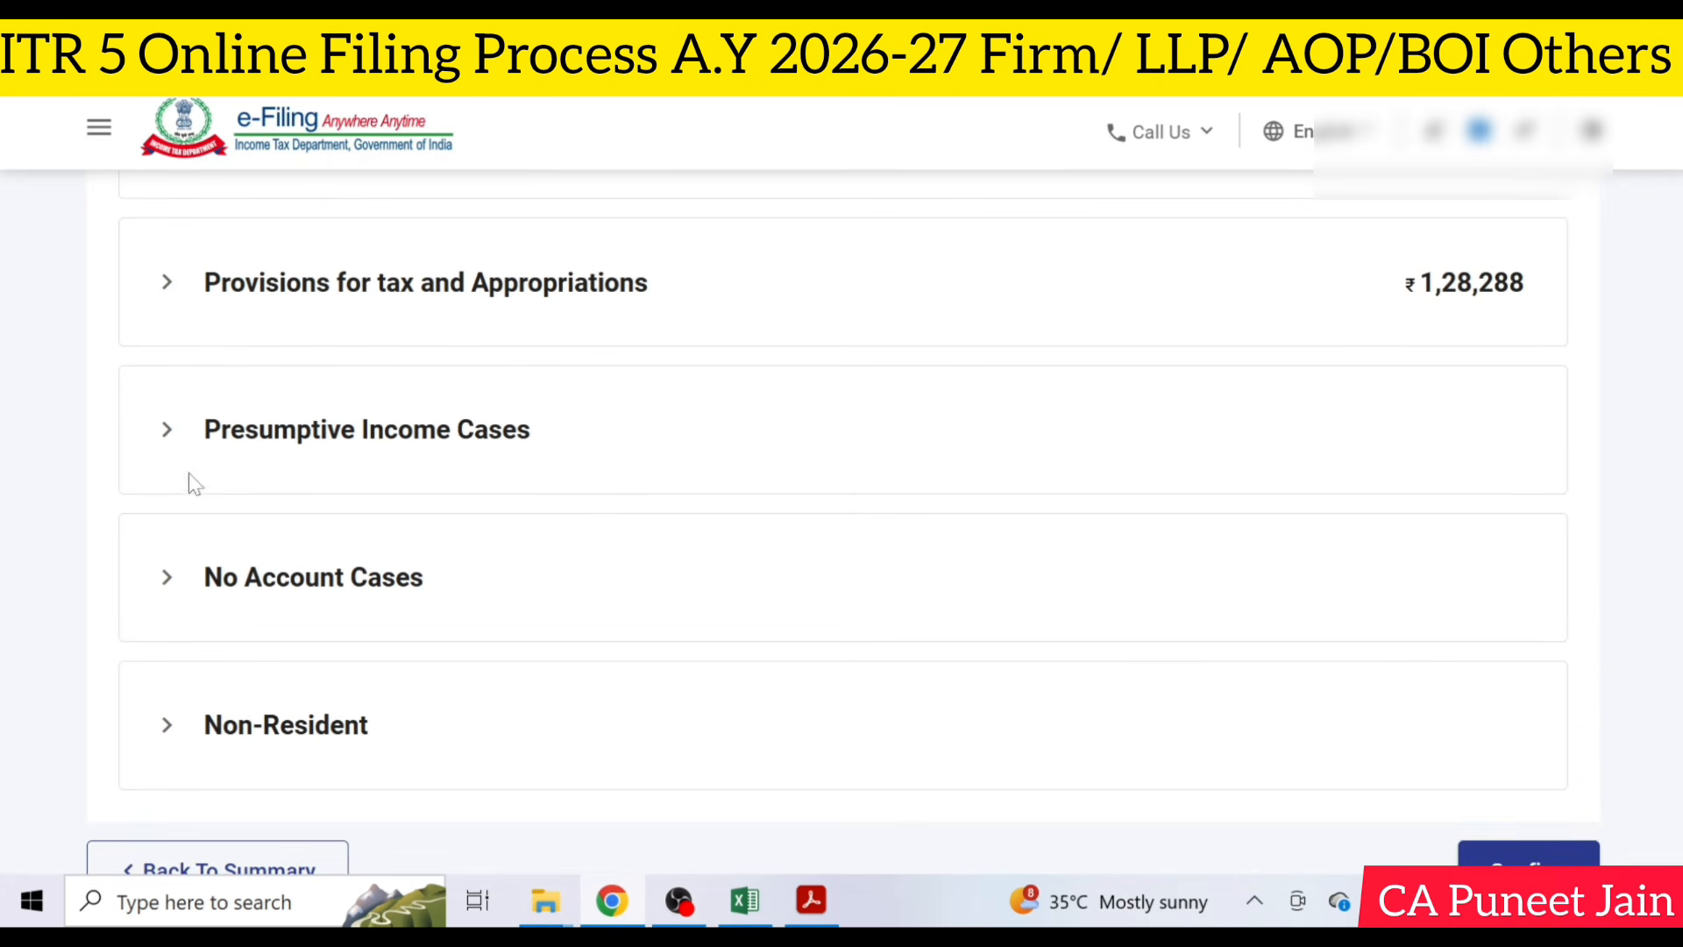
- Check the Presumptive Income Cases section for entries and confirm the Part A - P & L schedule
left_click(173, 431)
scroll(173, 436, "down", 3)
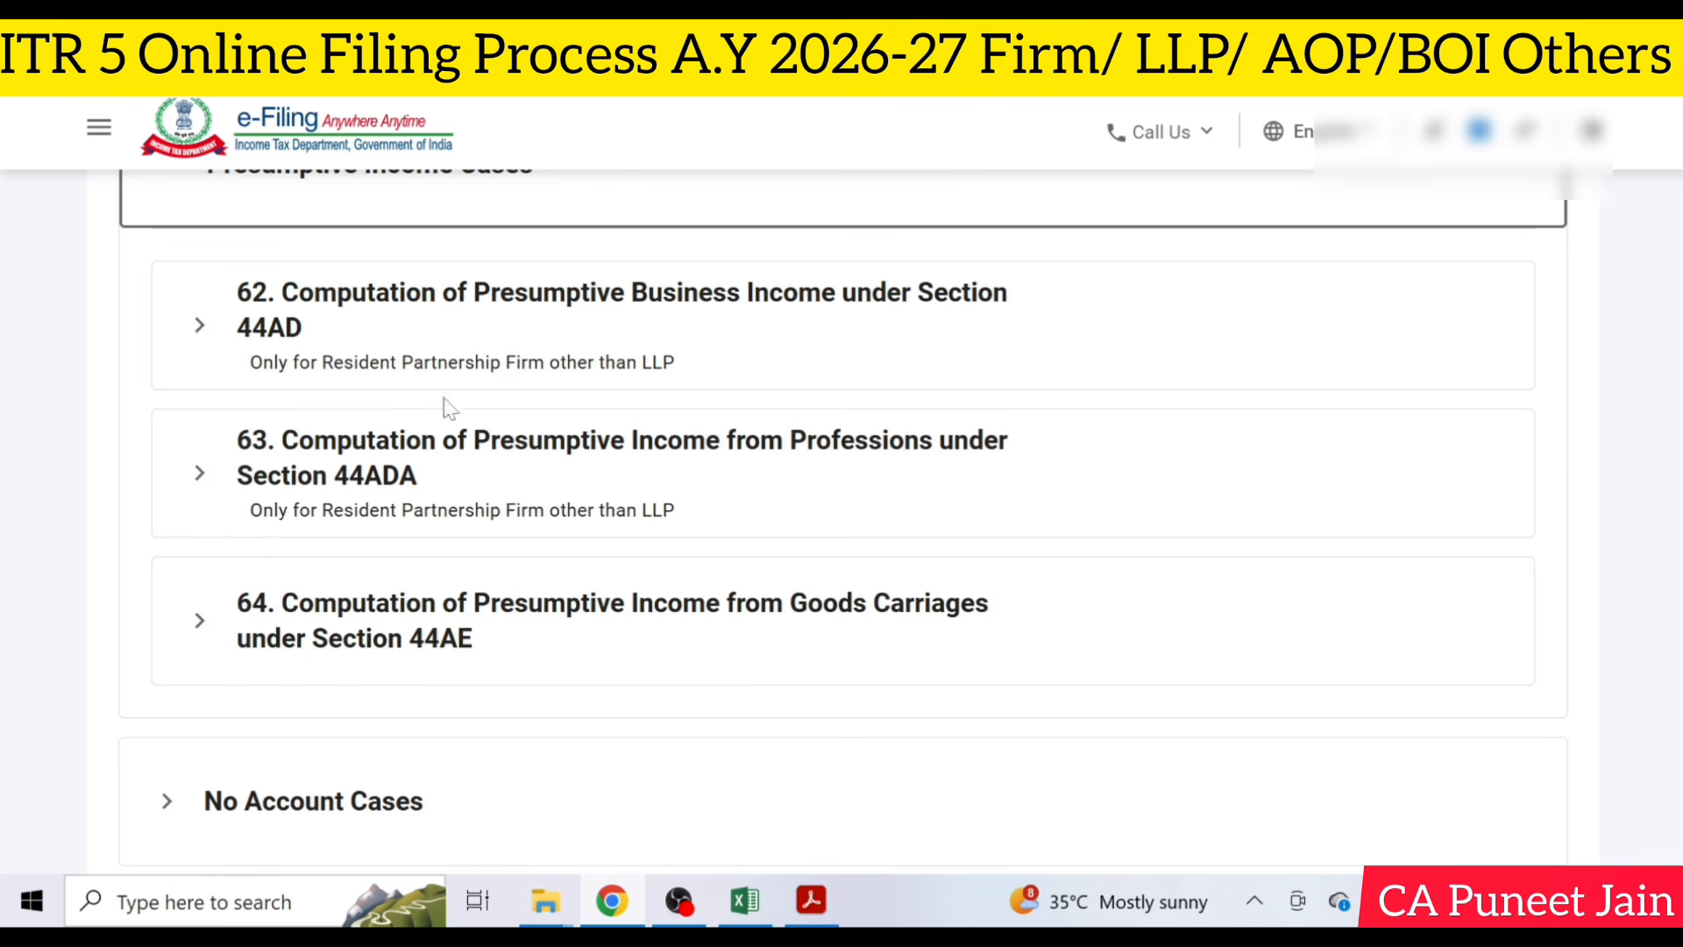
scroll(925, 482, "down", 5)
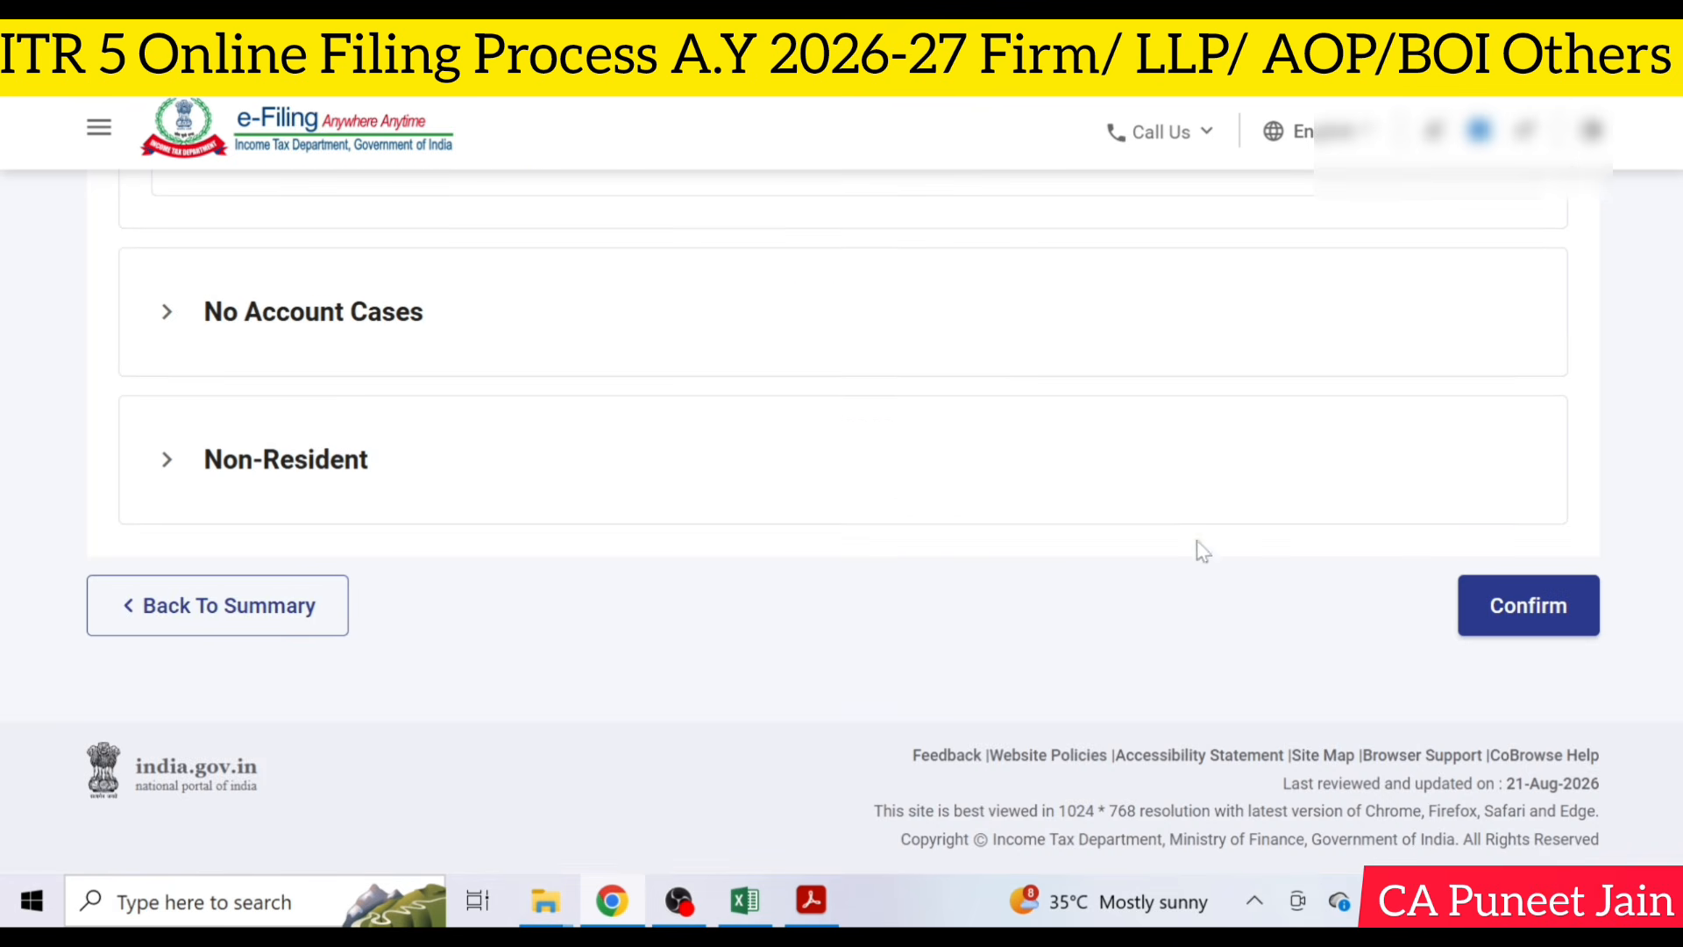
left_click(1536, 604)
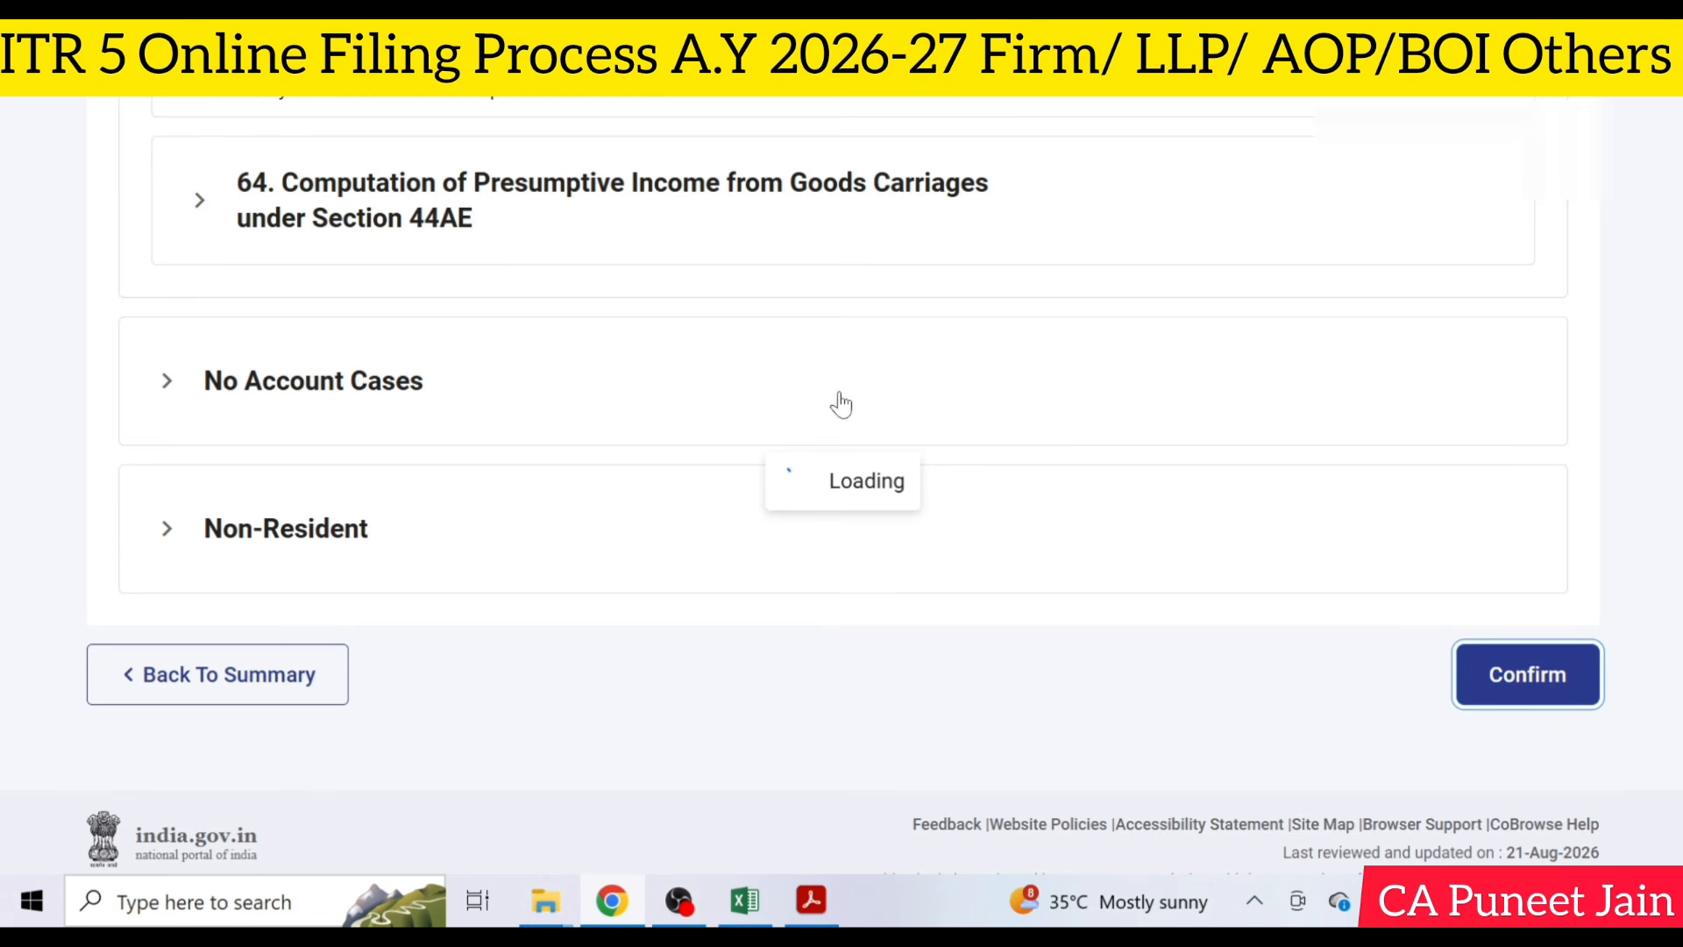
- Review the plant and machinery depreciation table in Schedule DPM and confirm Schedule DPM-DOA without entering any values
scroll(840, 405, "up", 4)
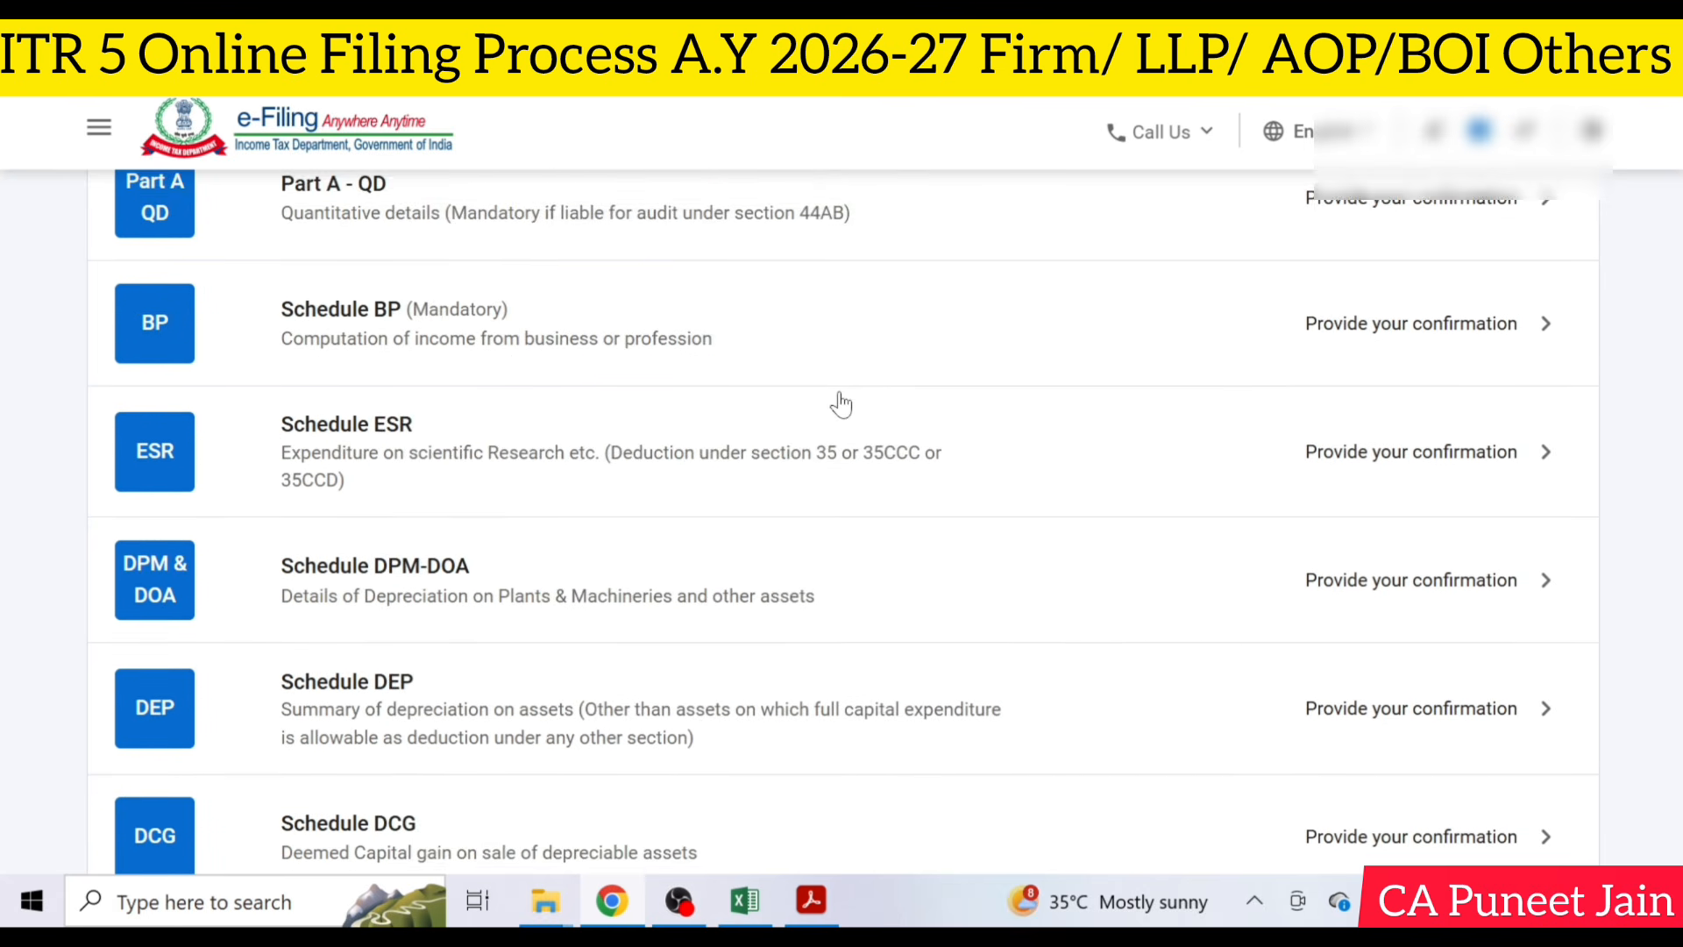
scroll(840, 405, "up", 4)
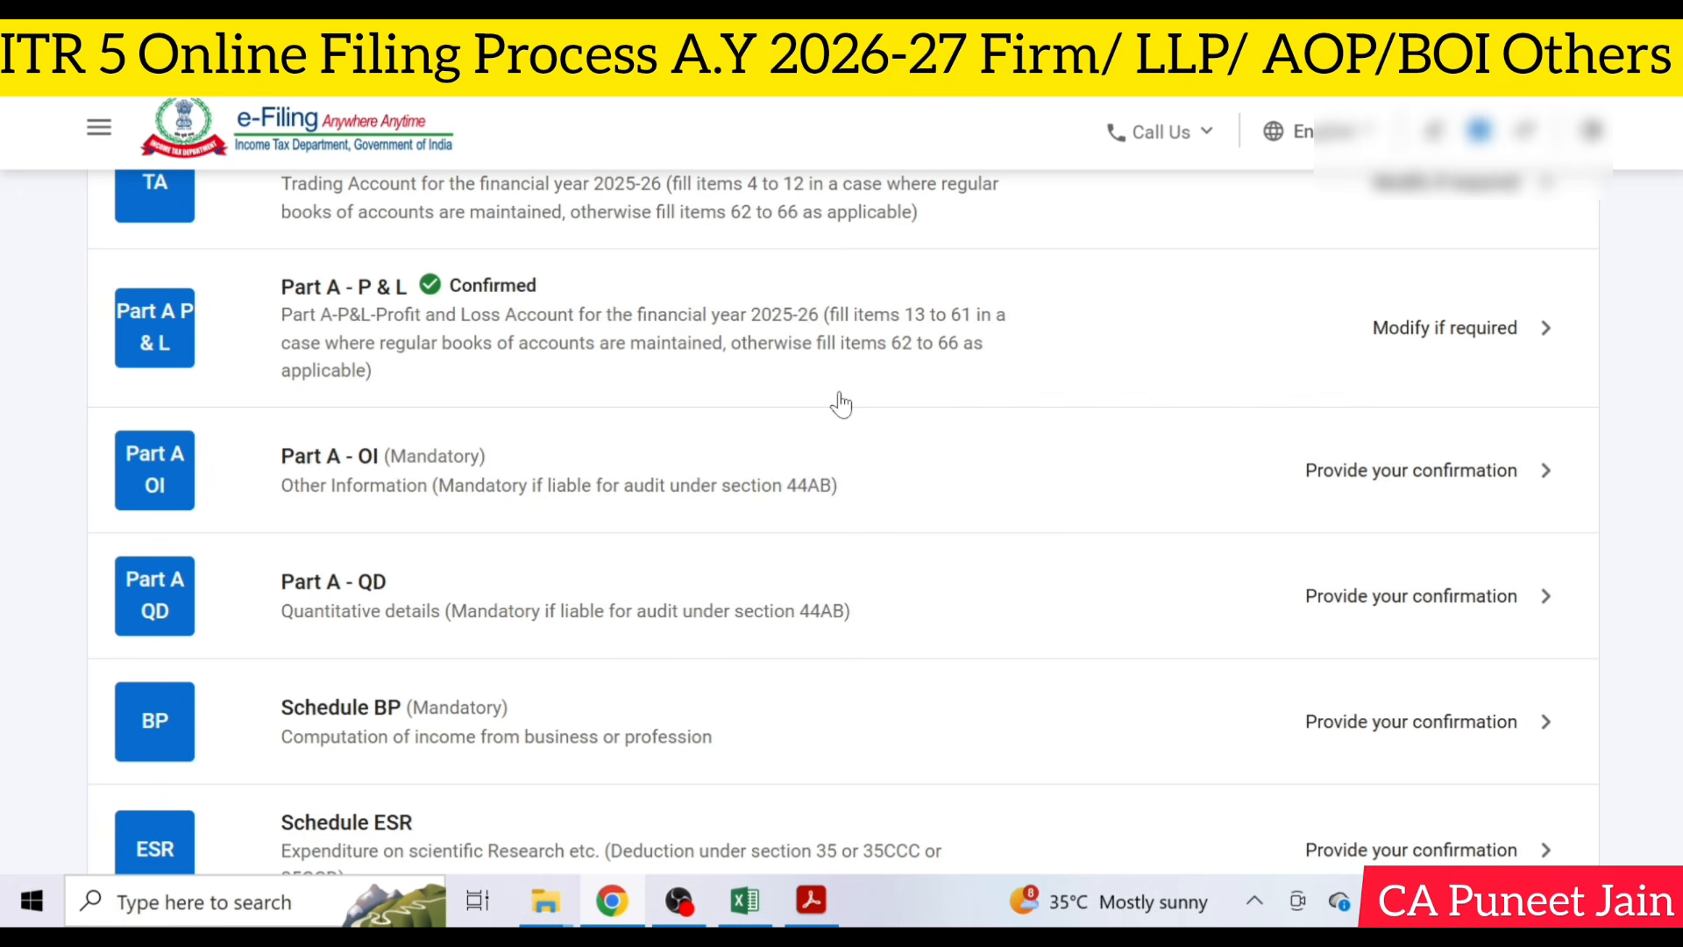
scroll(840, 405, "down", 4)
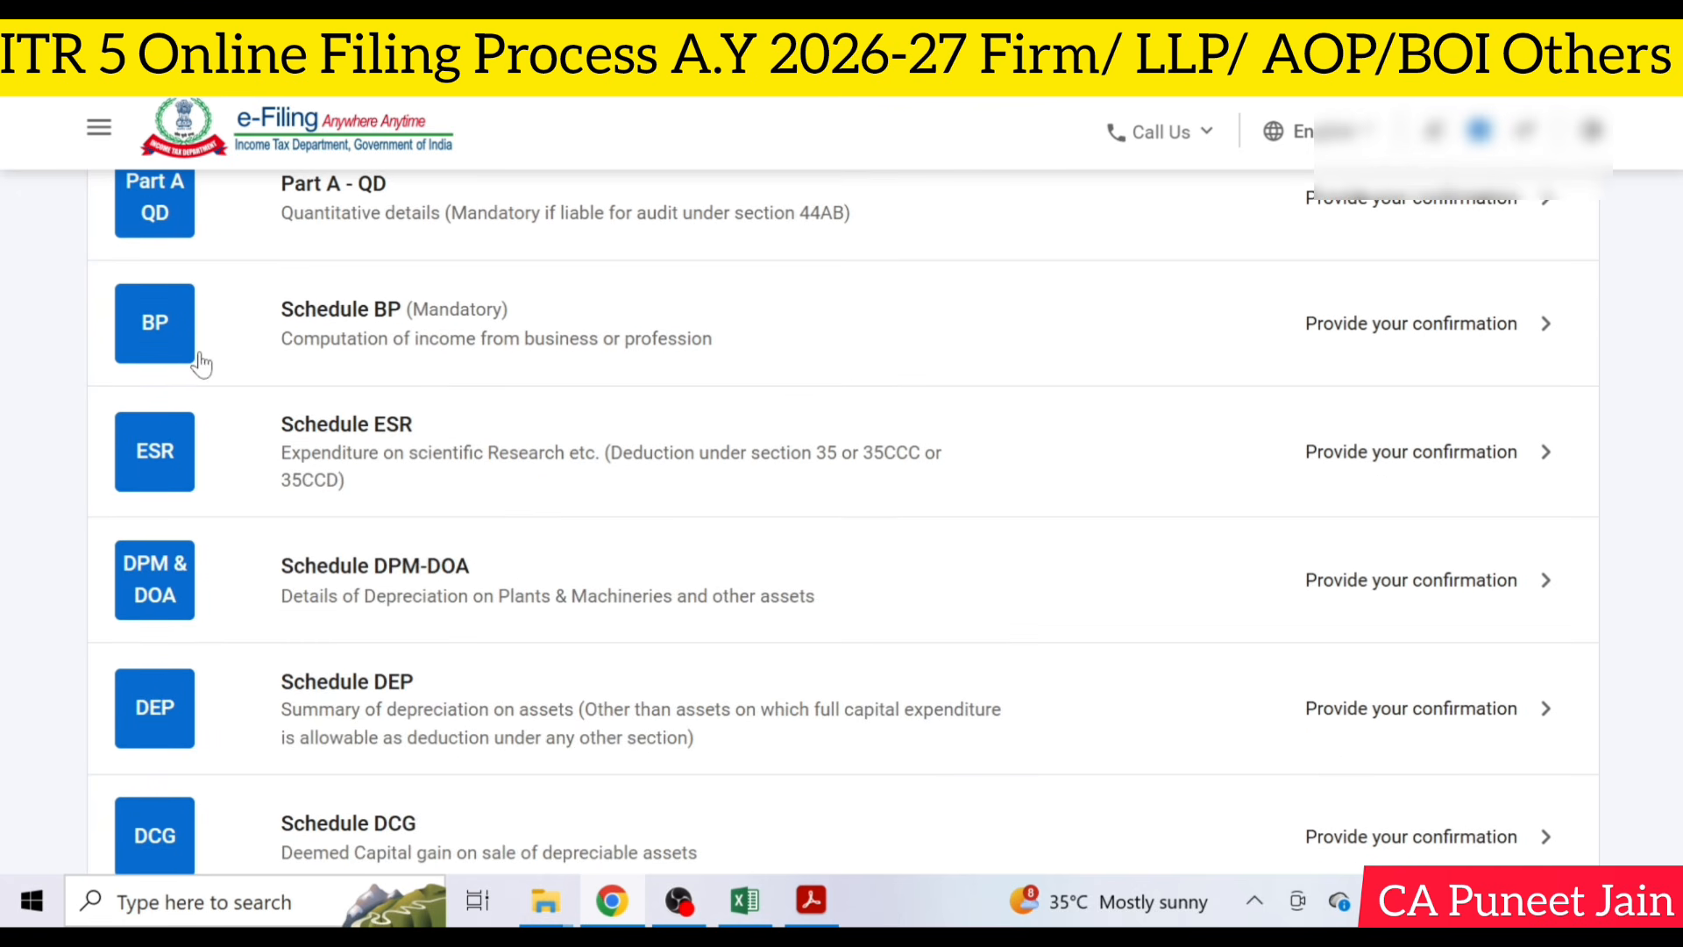
scroll(571, 330, "down", 1)
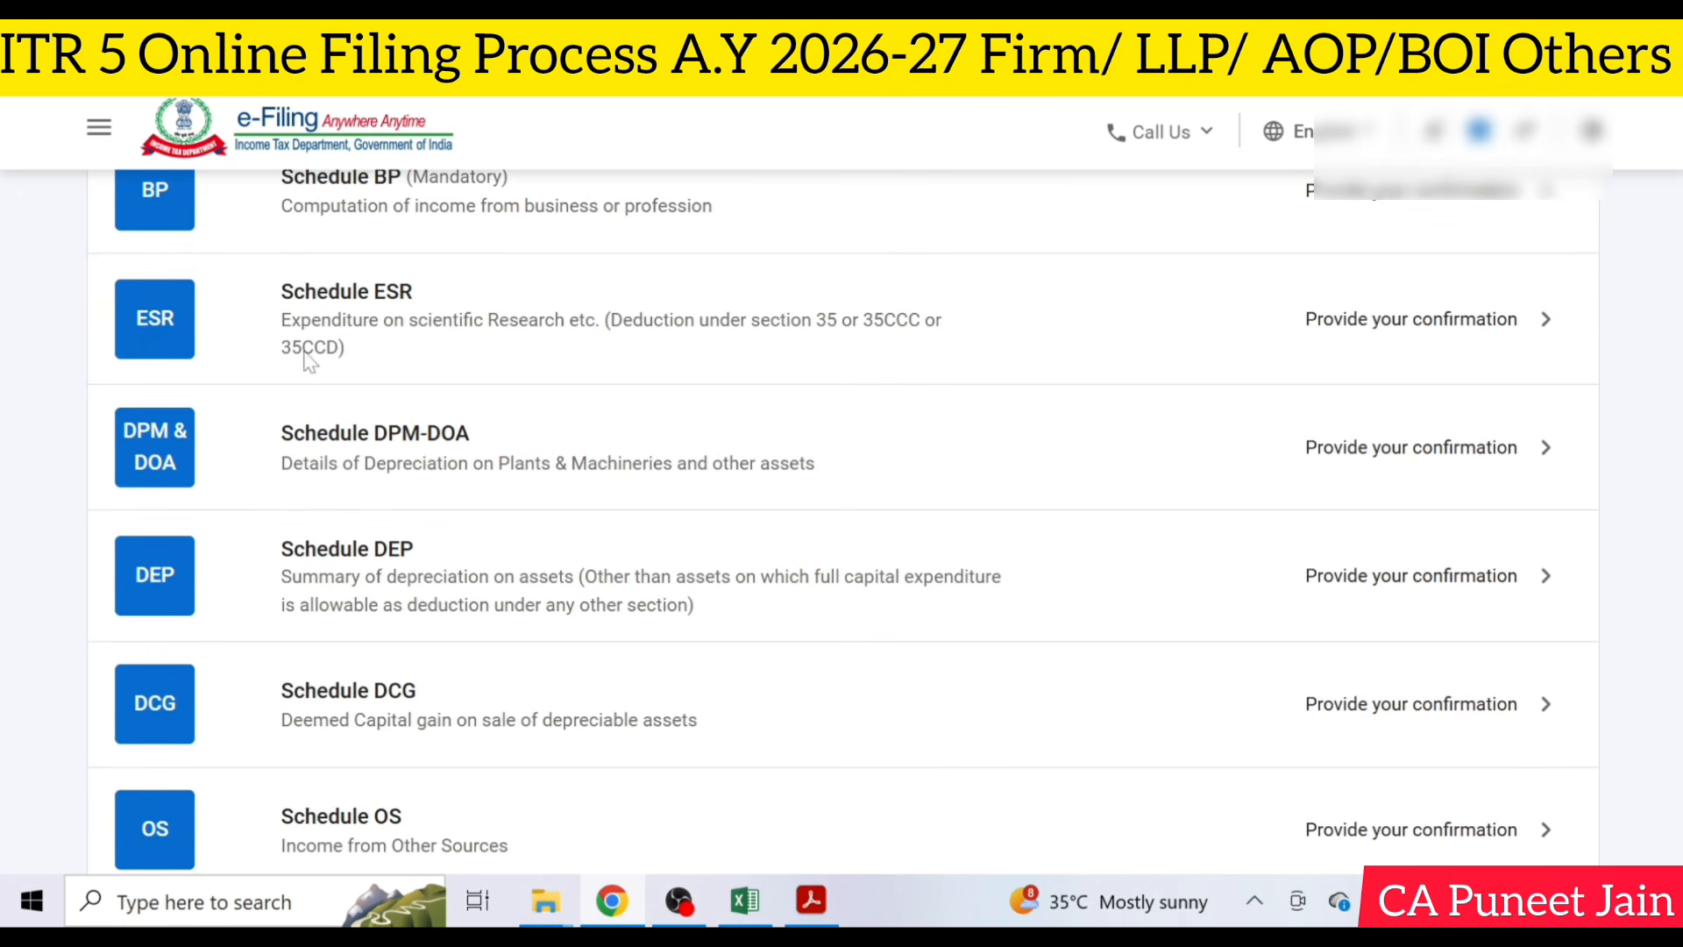
left_click(724, 450)
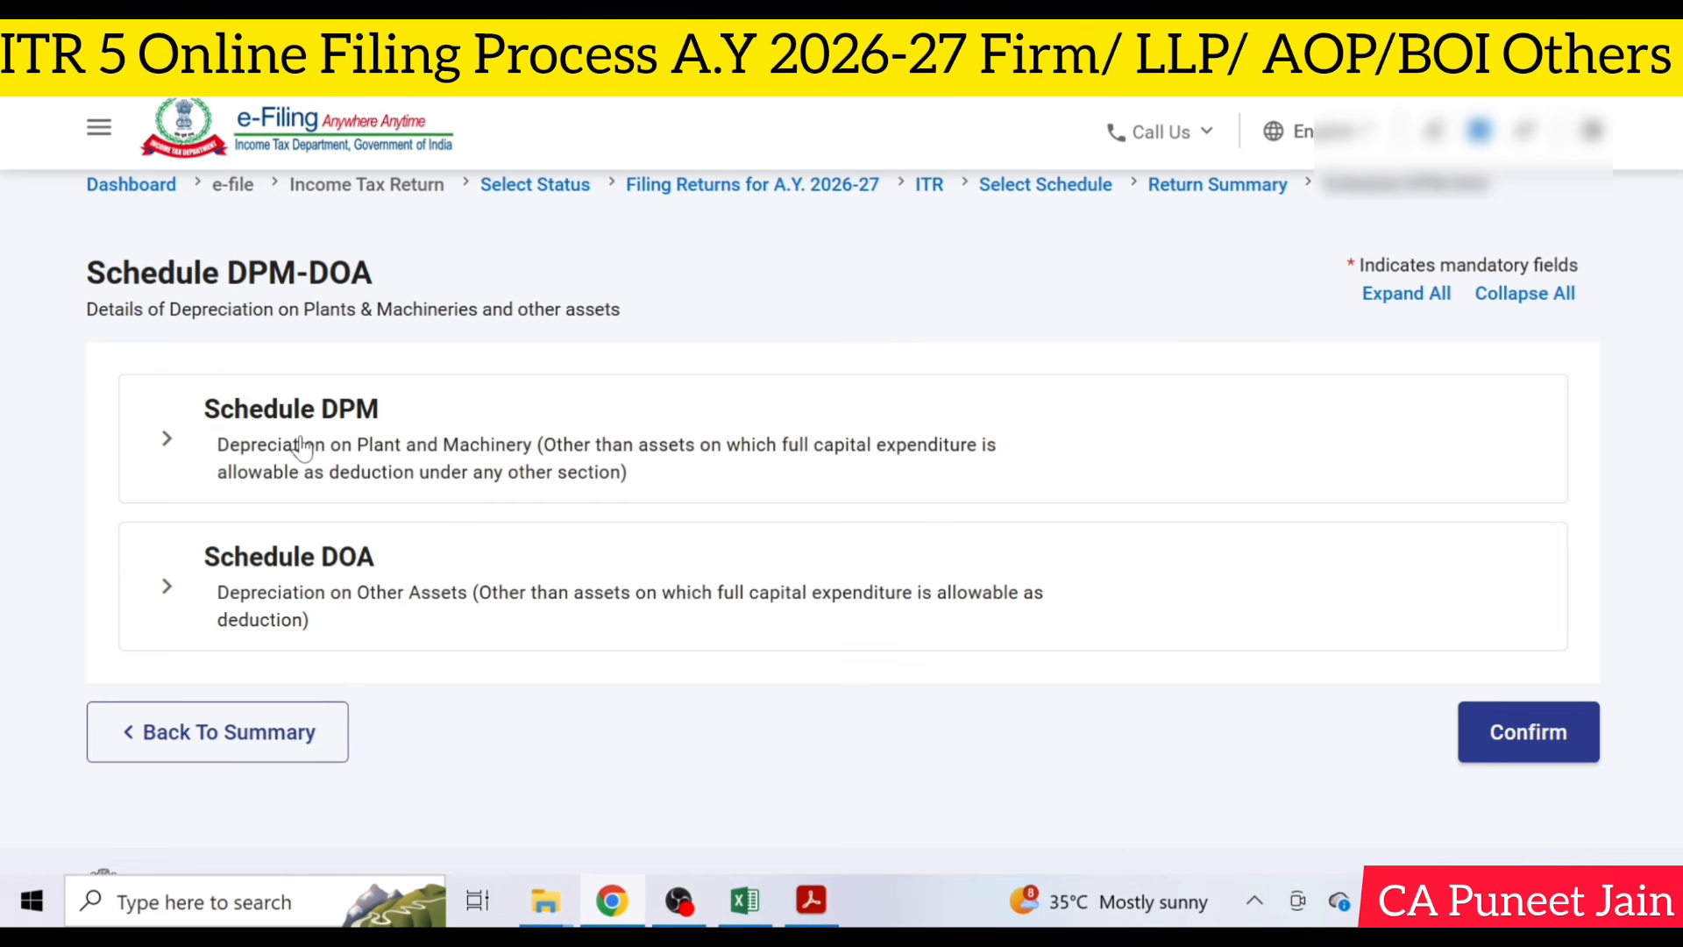
left_click(302, 448)
scroll(324, 569, "down", 2)
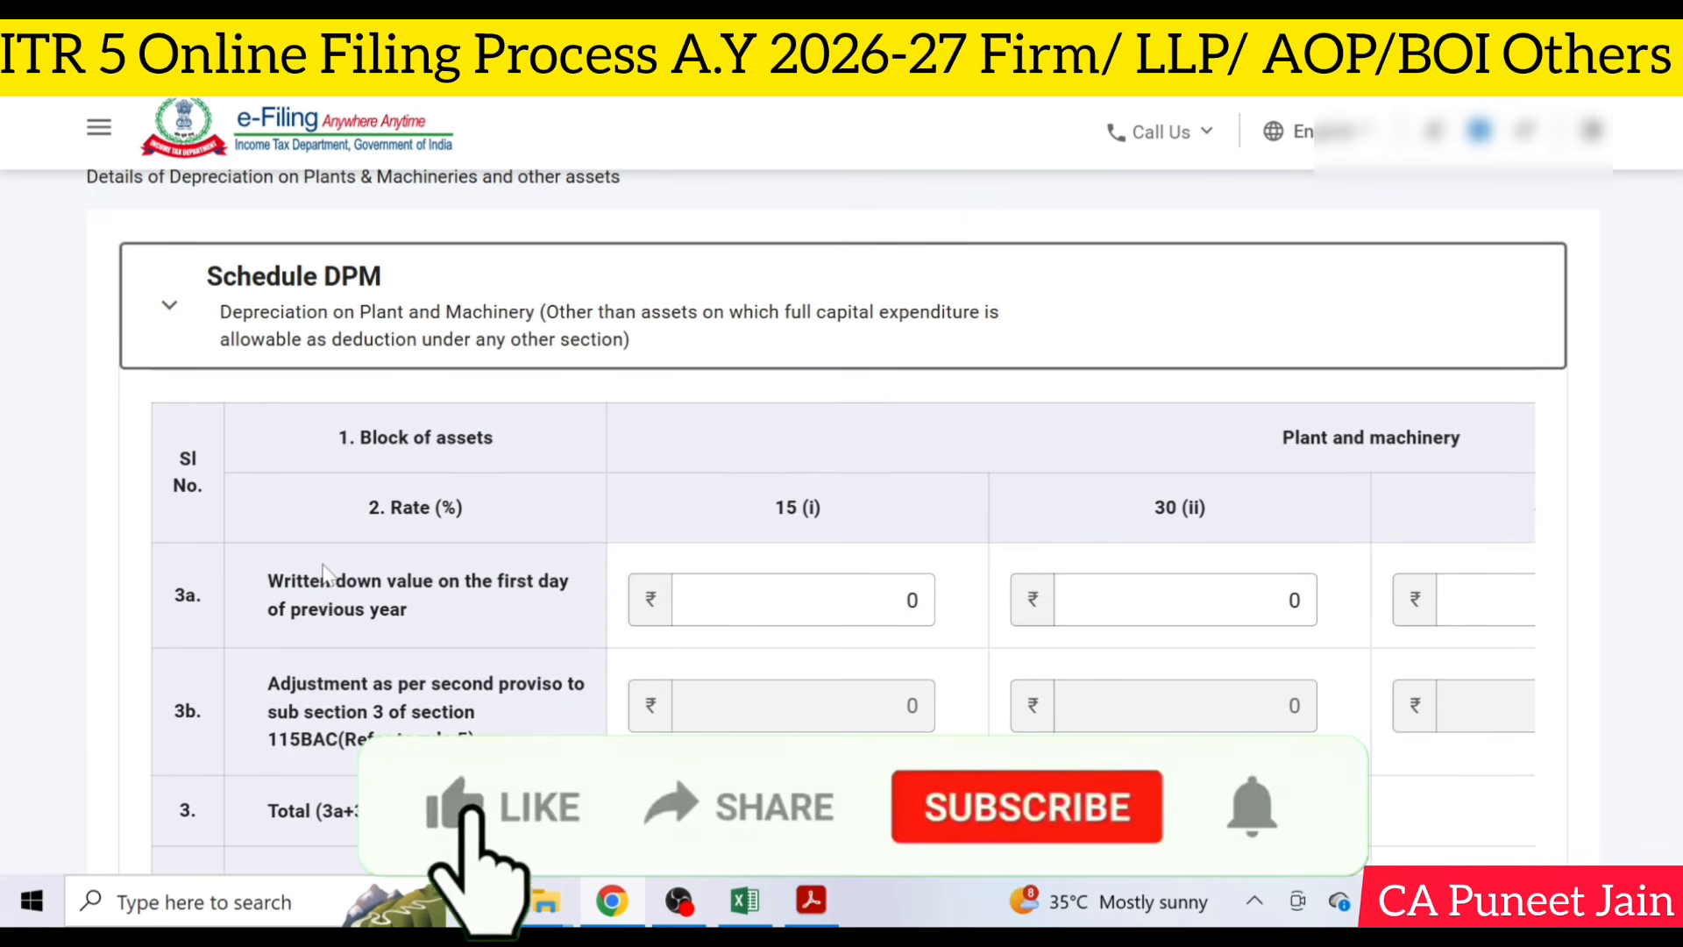
scroll(740, 529, "down", 2)
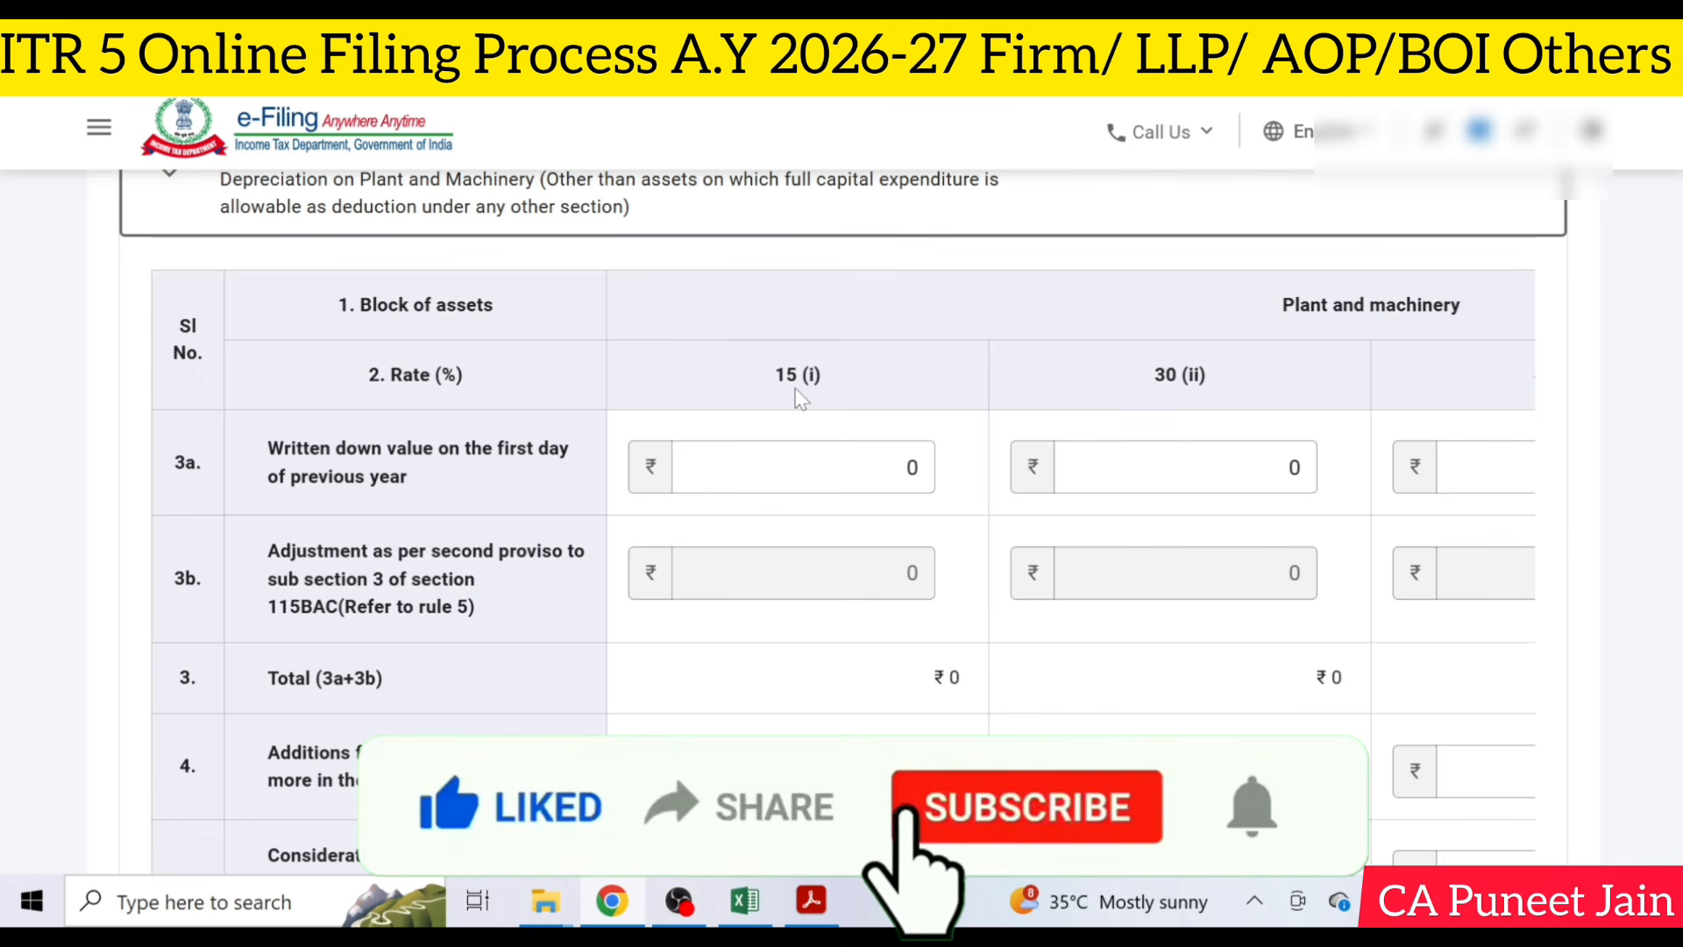
scroll(799, 399, "down", 20)
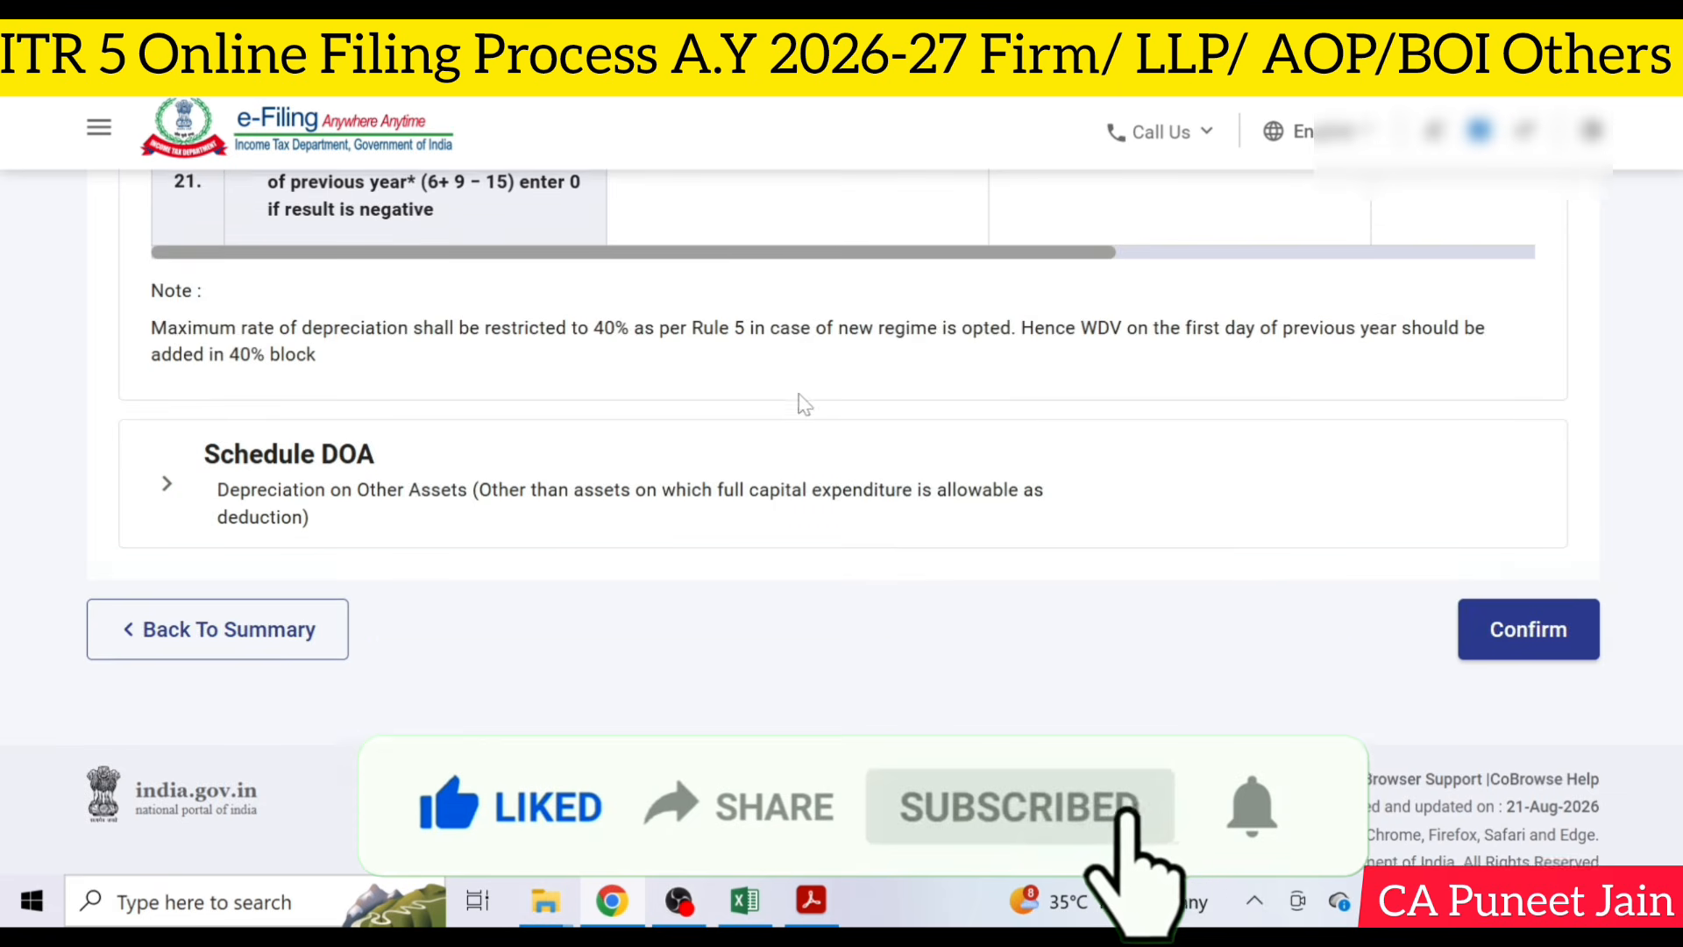
left_click(1499, 605)
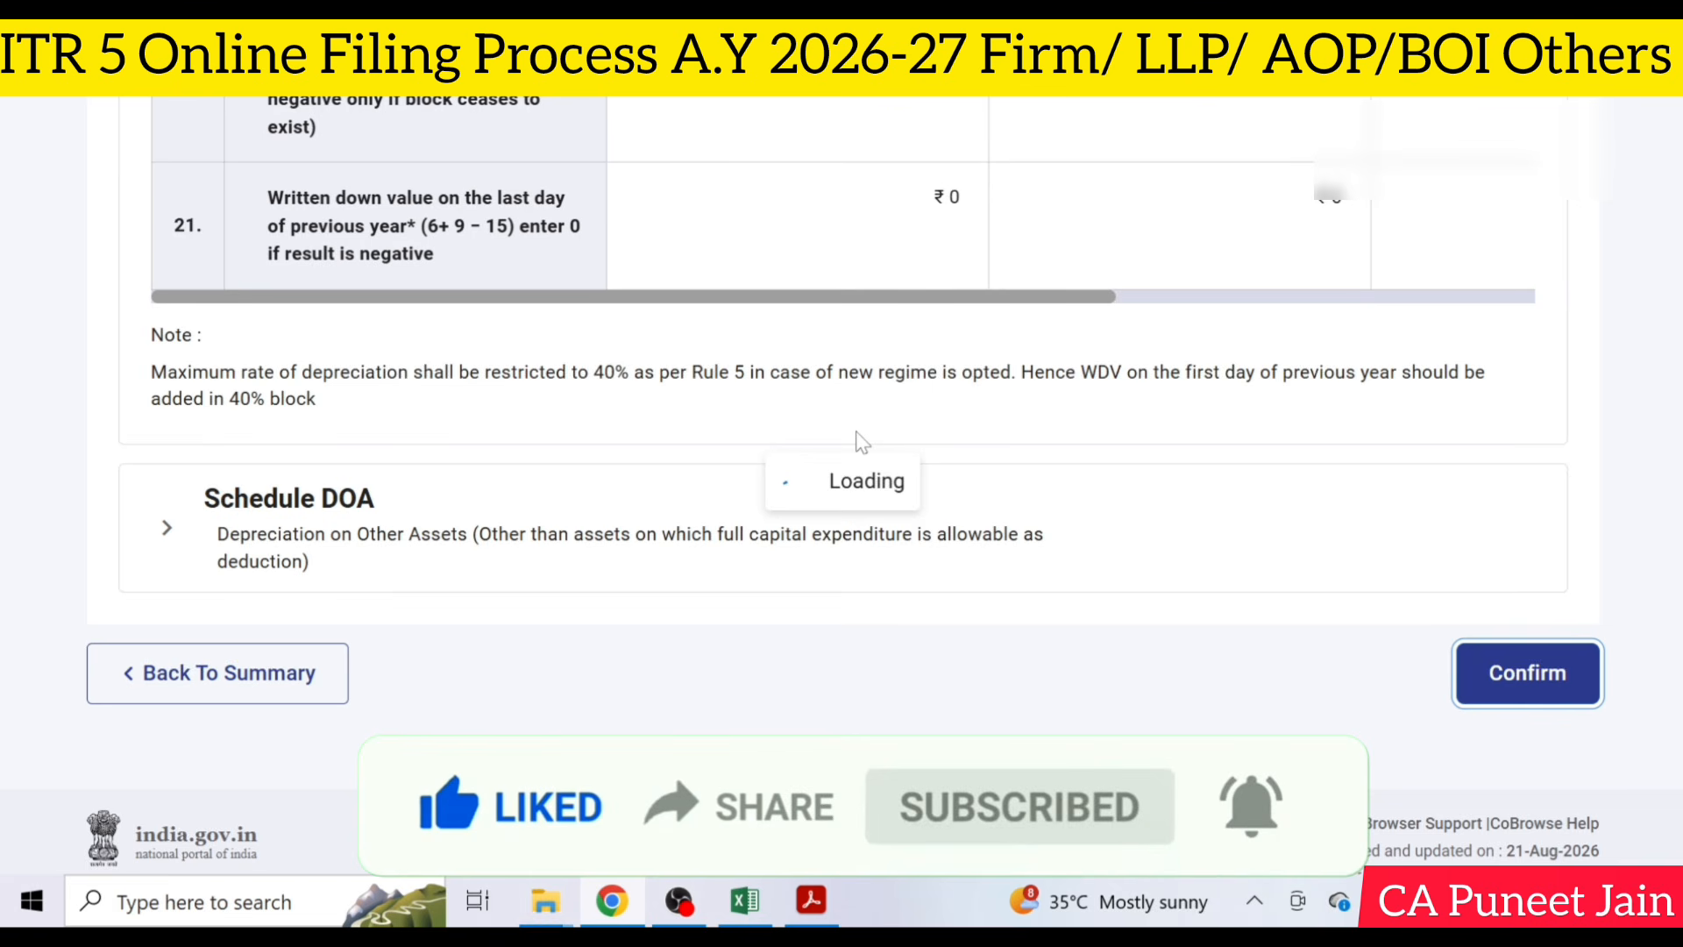
- Look at the Schedule GST entry form for GSTIN and annual value of outward supplies, and go back to the return summary without saving
scroll(858, 447, "down", 10)
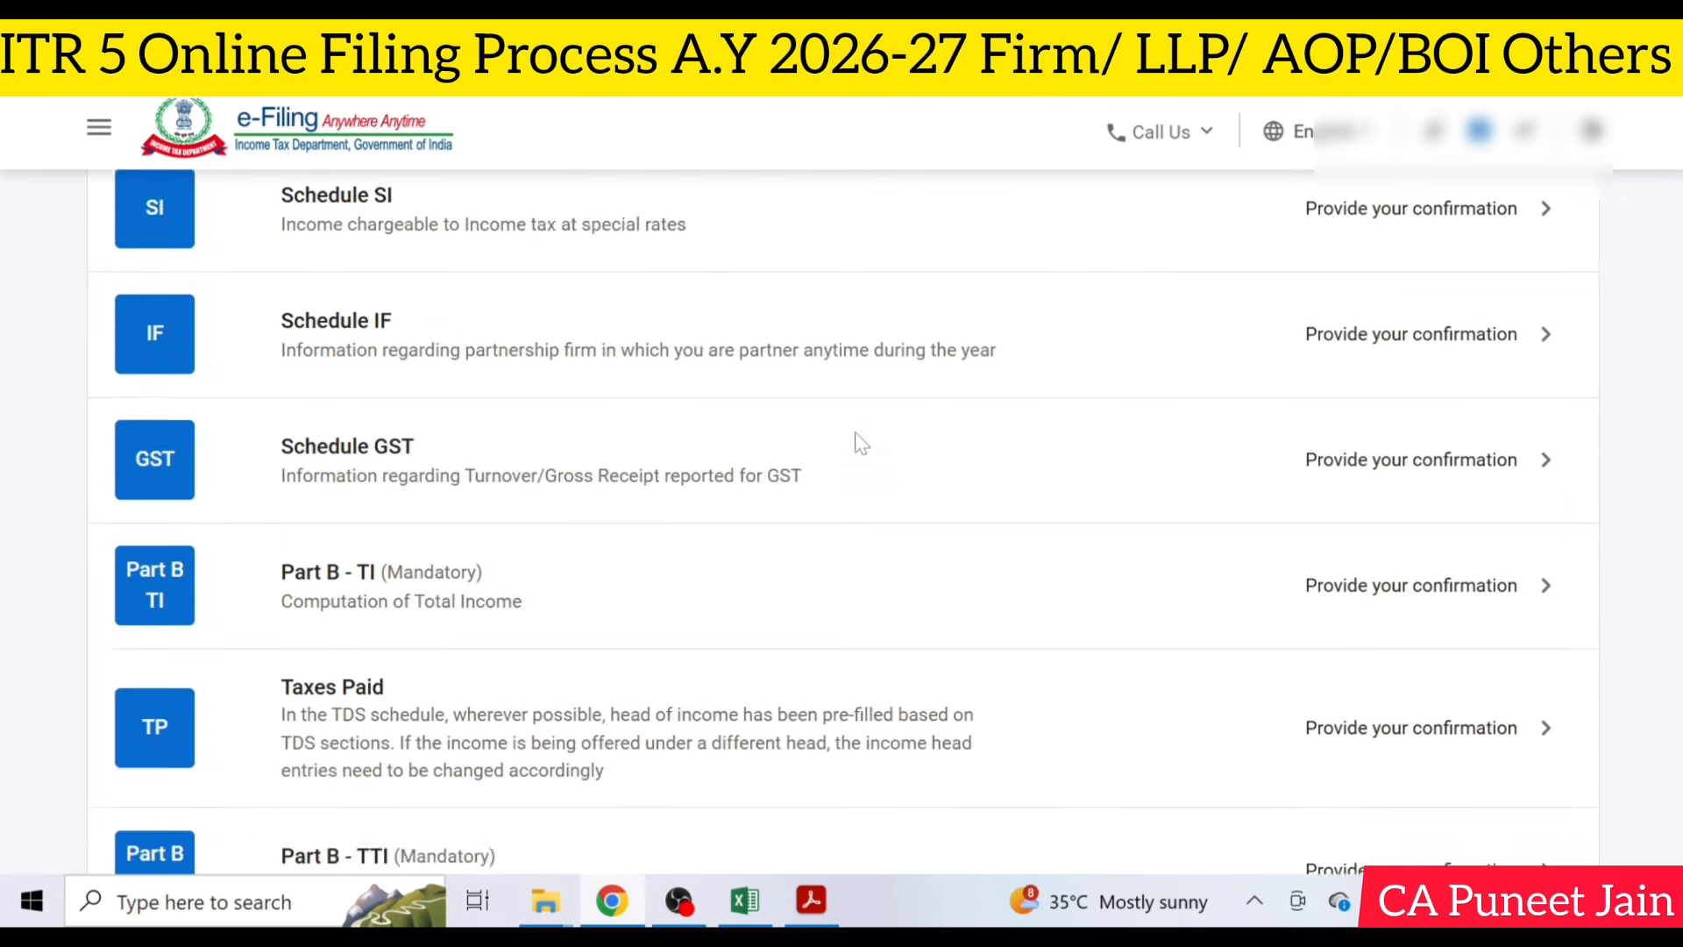
scroll(858, 457, "up", 5)
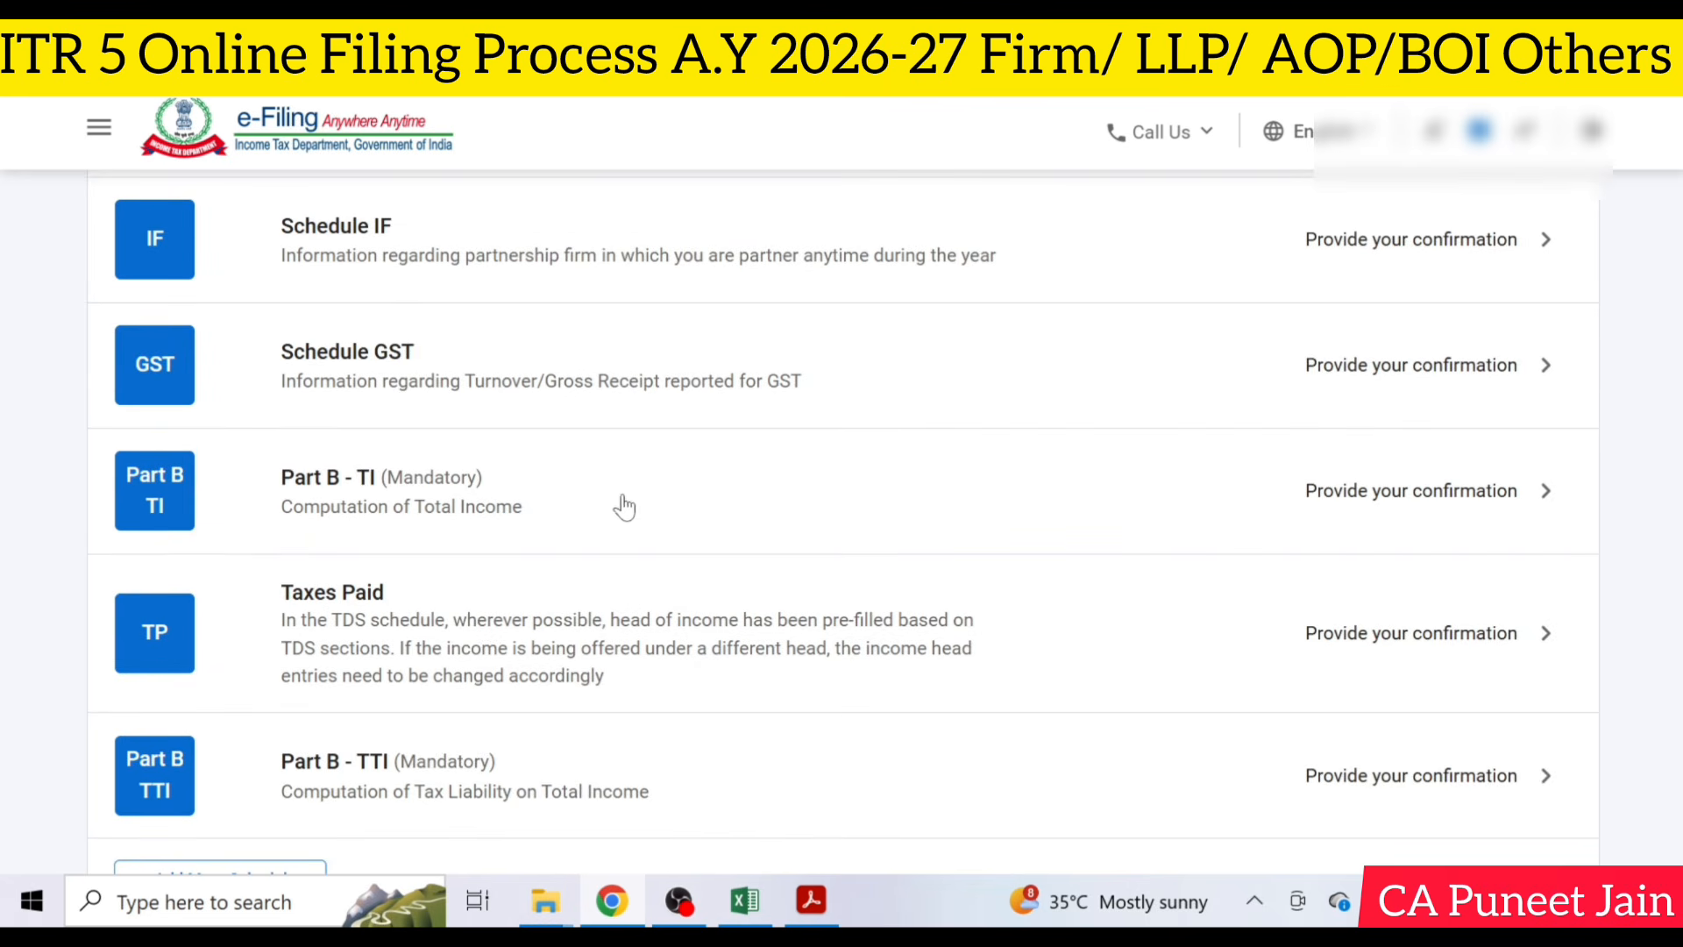
scroll(760, 487, "up", 2)
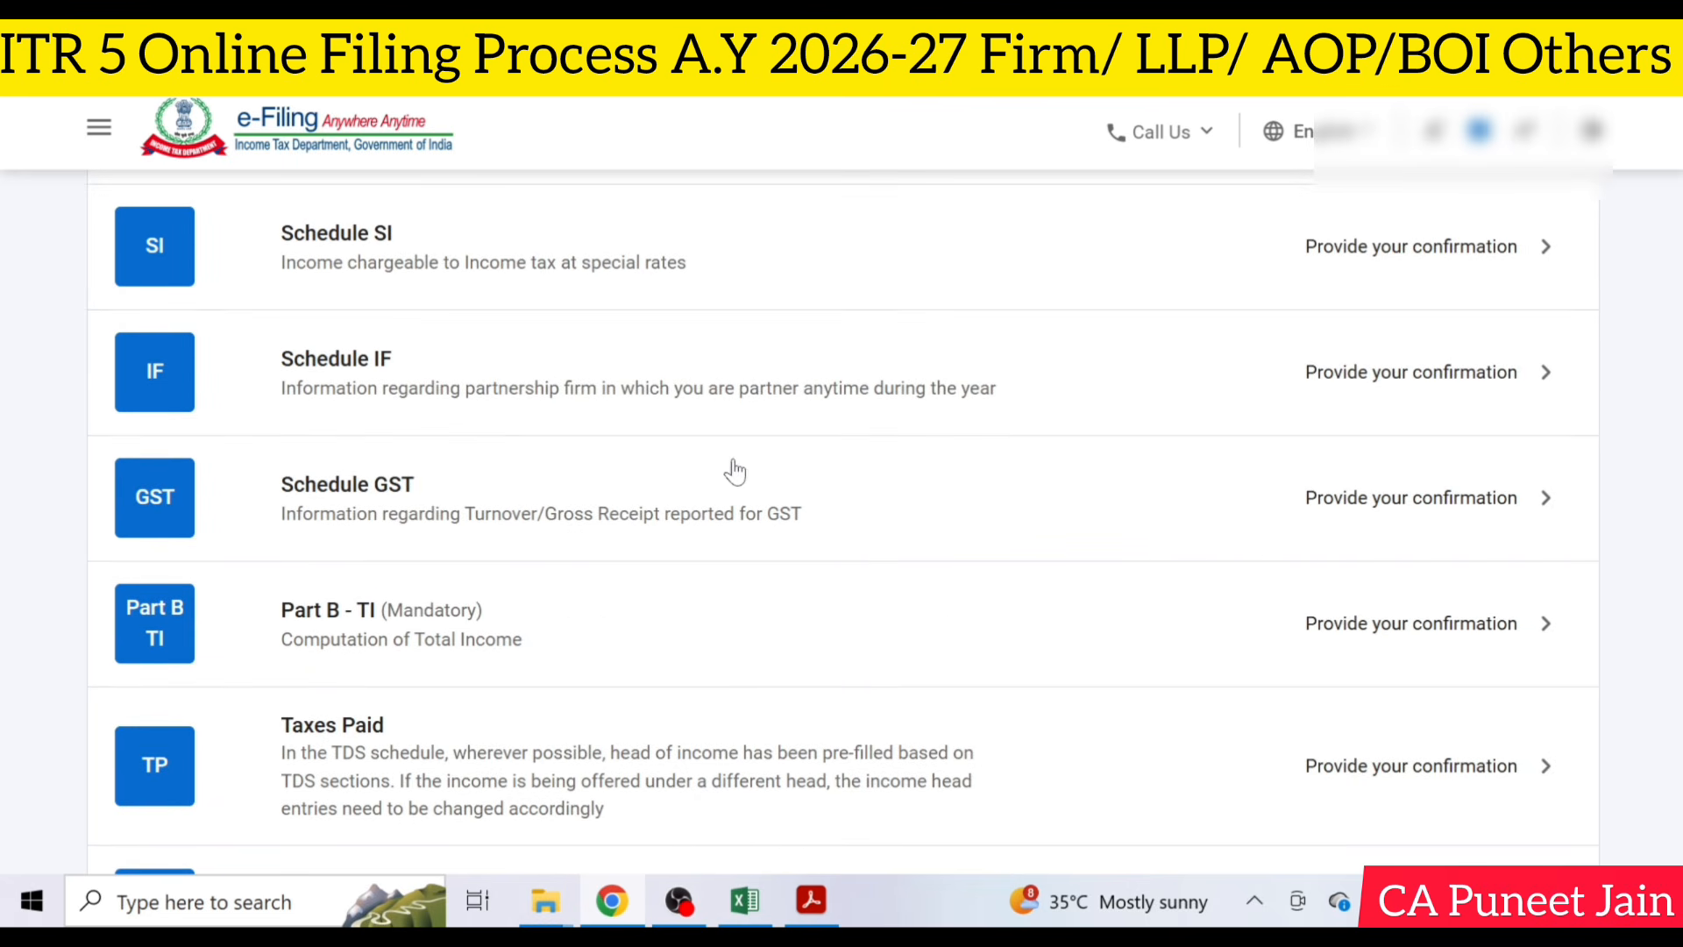
left_click(647, 508)
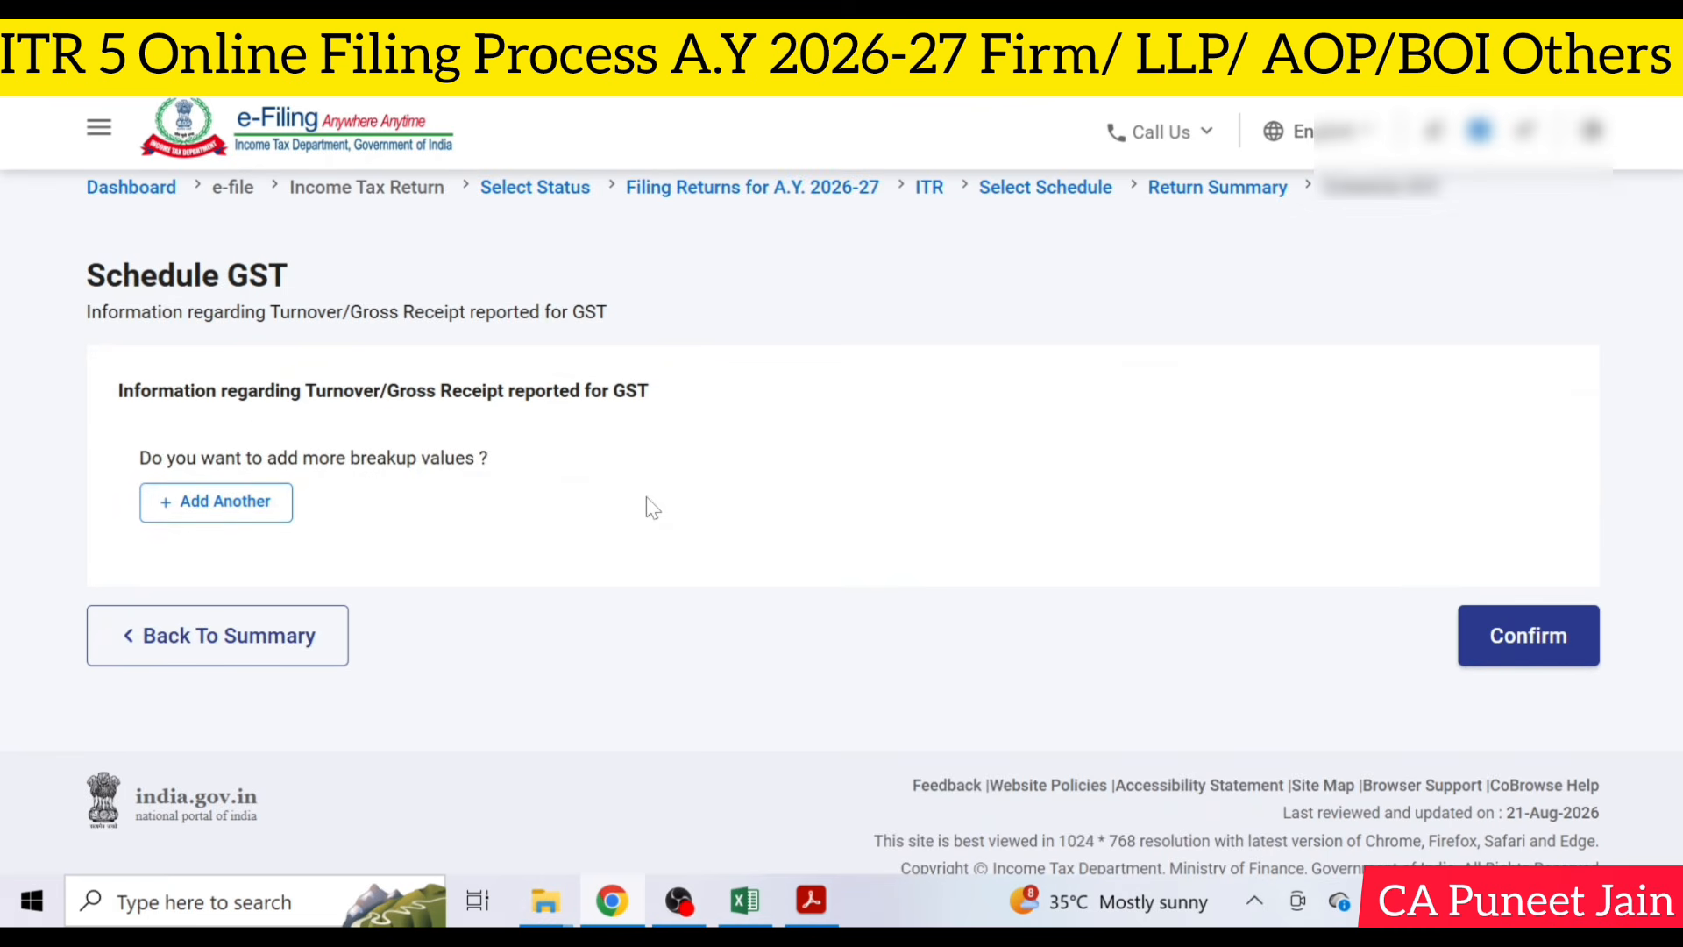
left_click(178, 509)
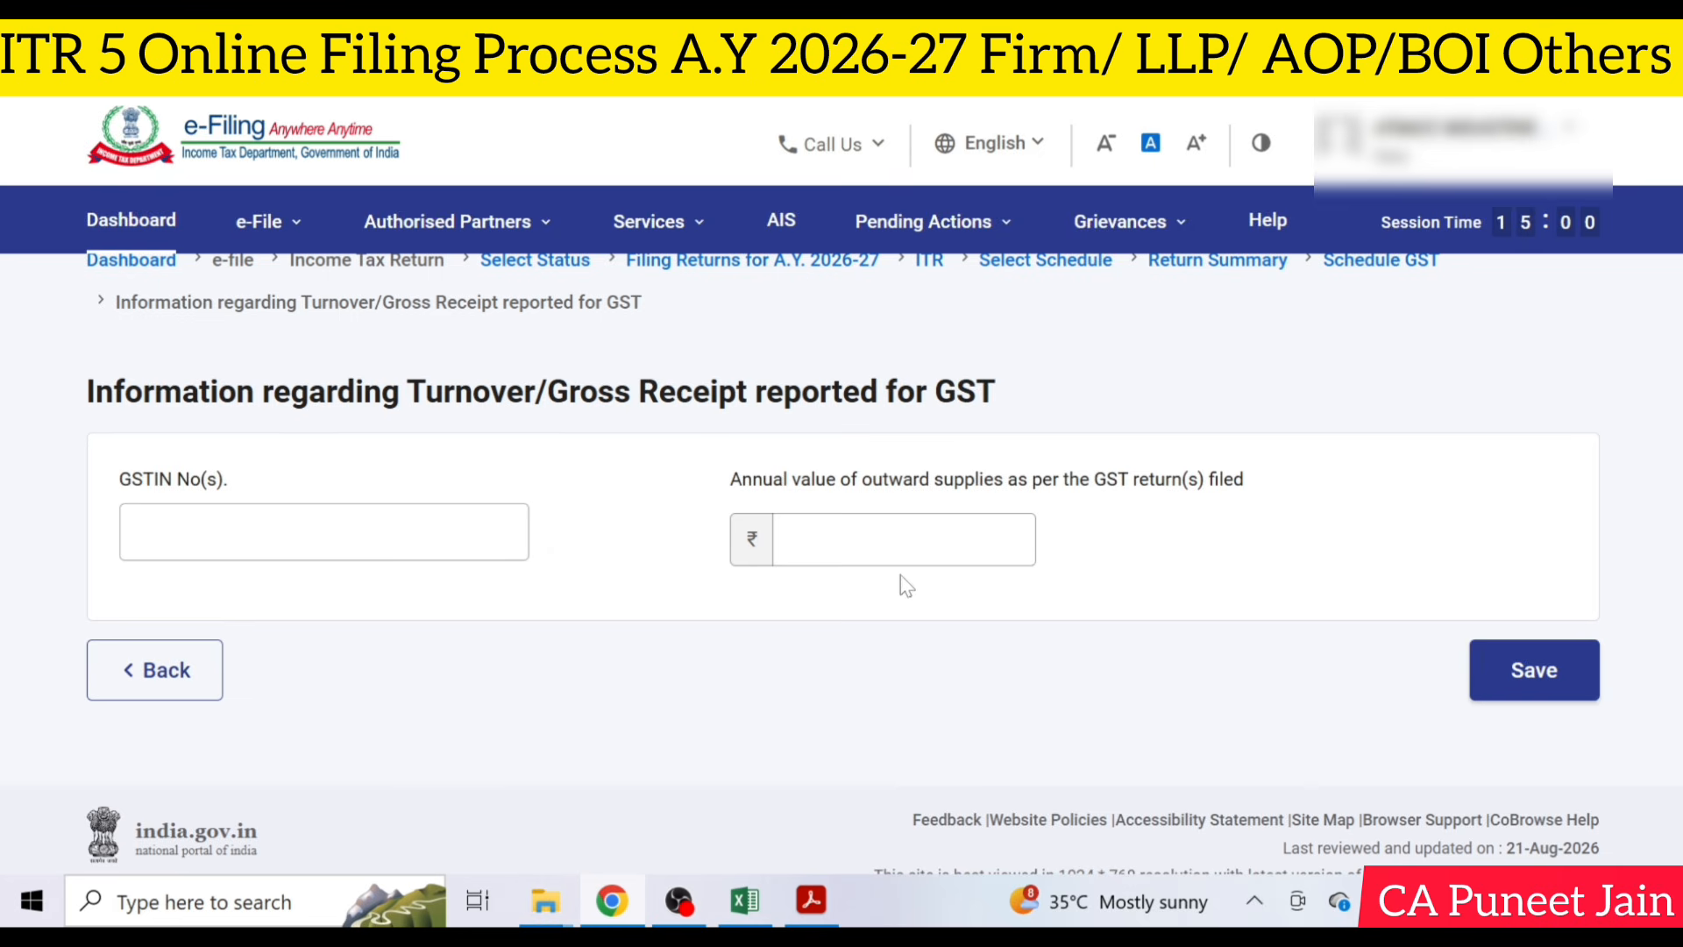
left_click(903, 540)
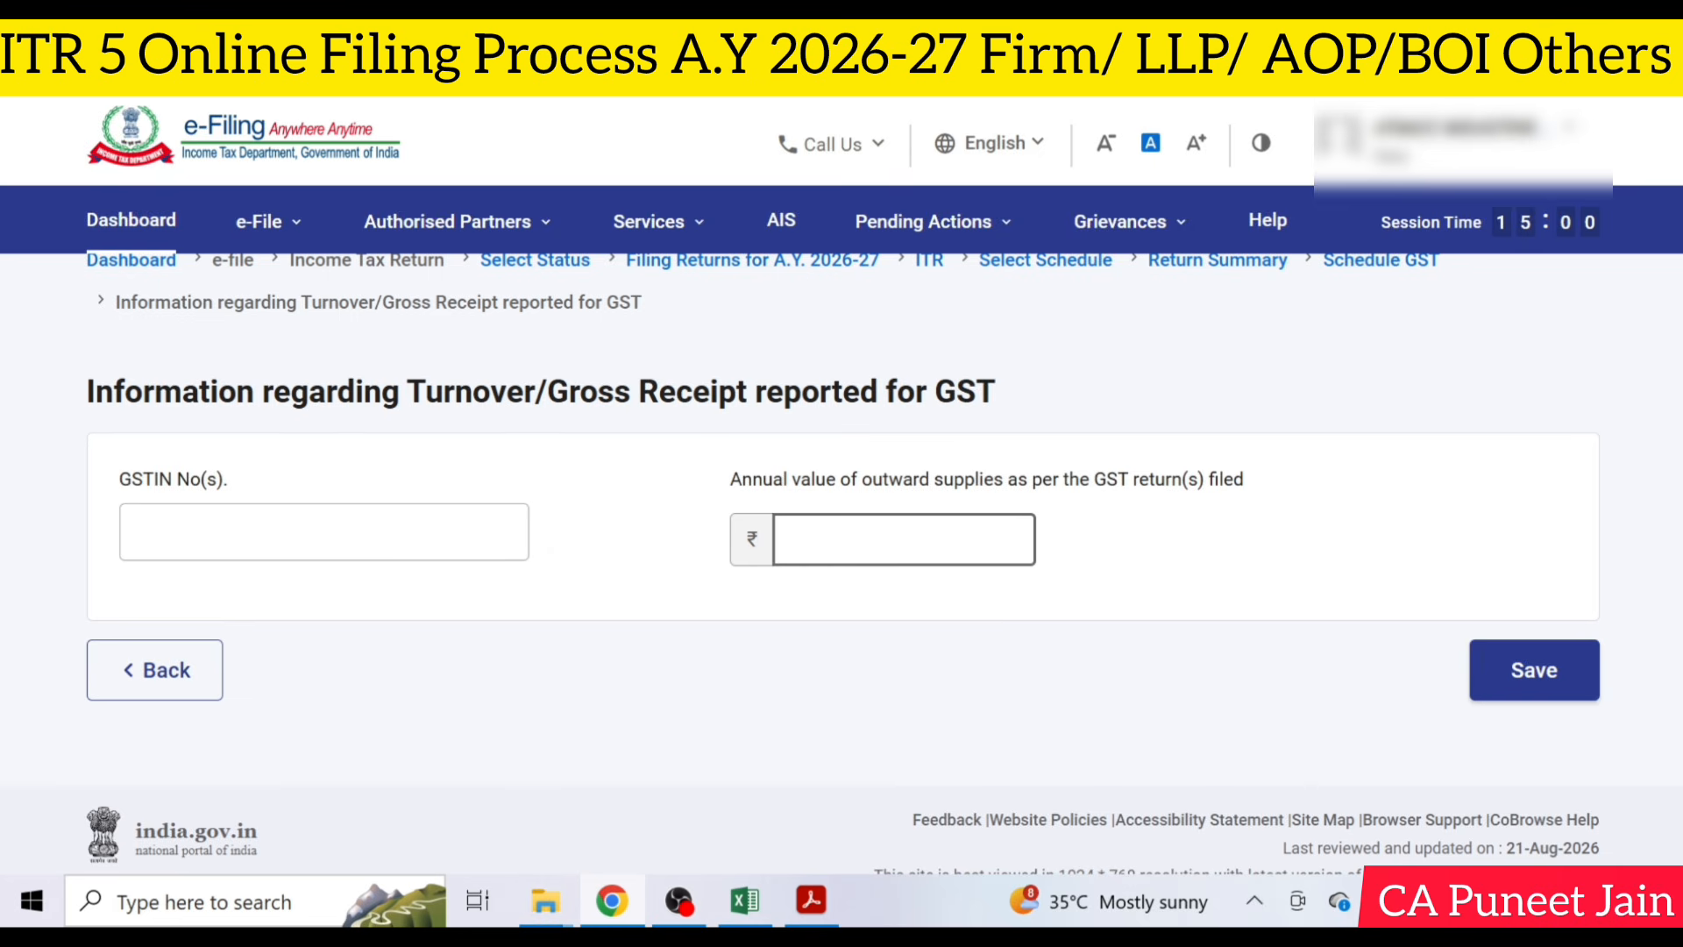
left_click(131, 688)
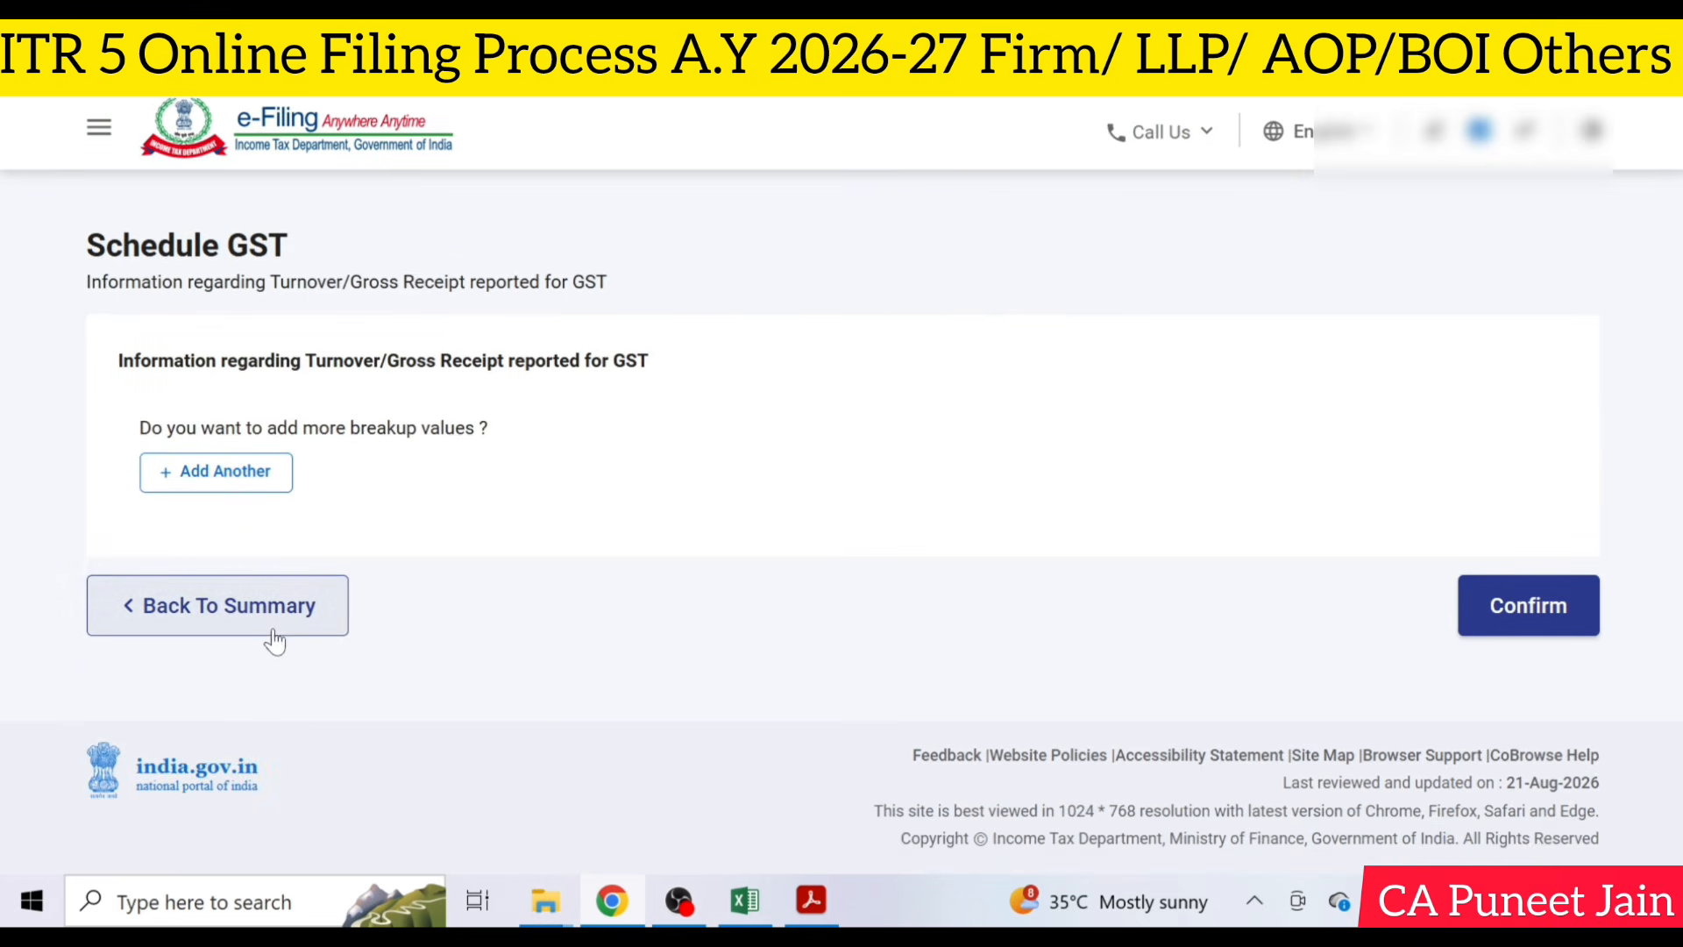
left_click(274, 624)
- Review the computation of total income in Part B - TI and confirm the schedule
scroll(840, 578, "down", 10)
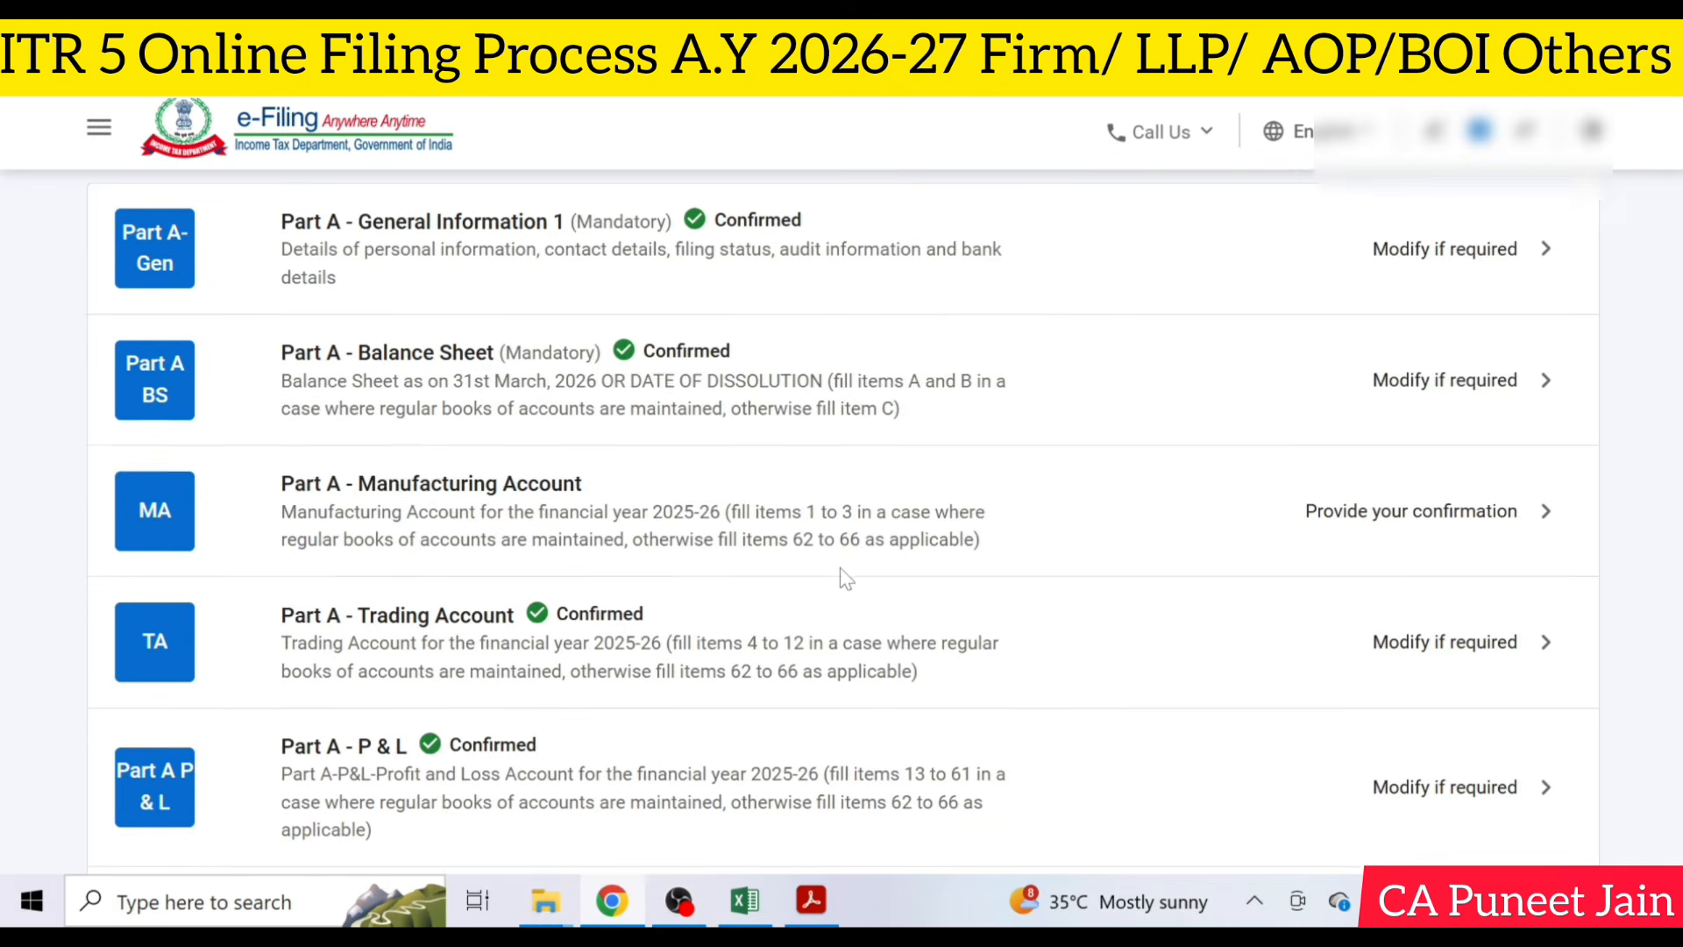
scroll(840, 578, "down", 3)
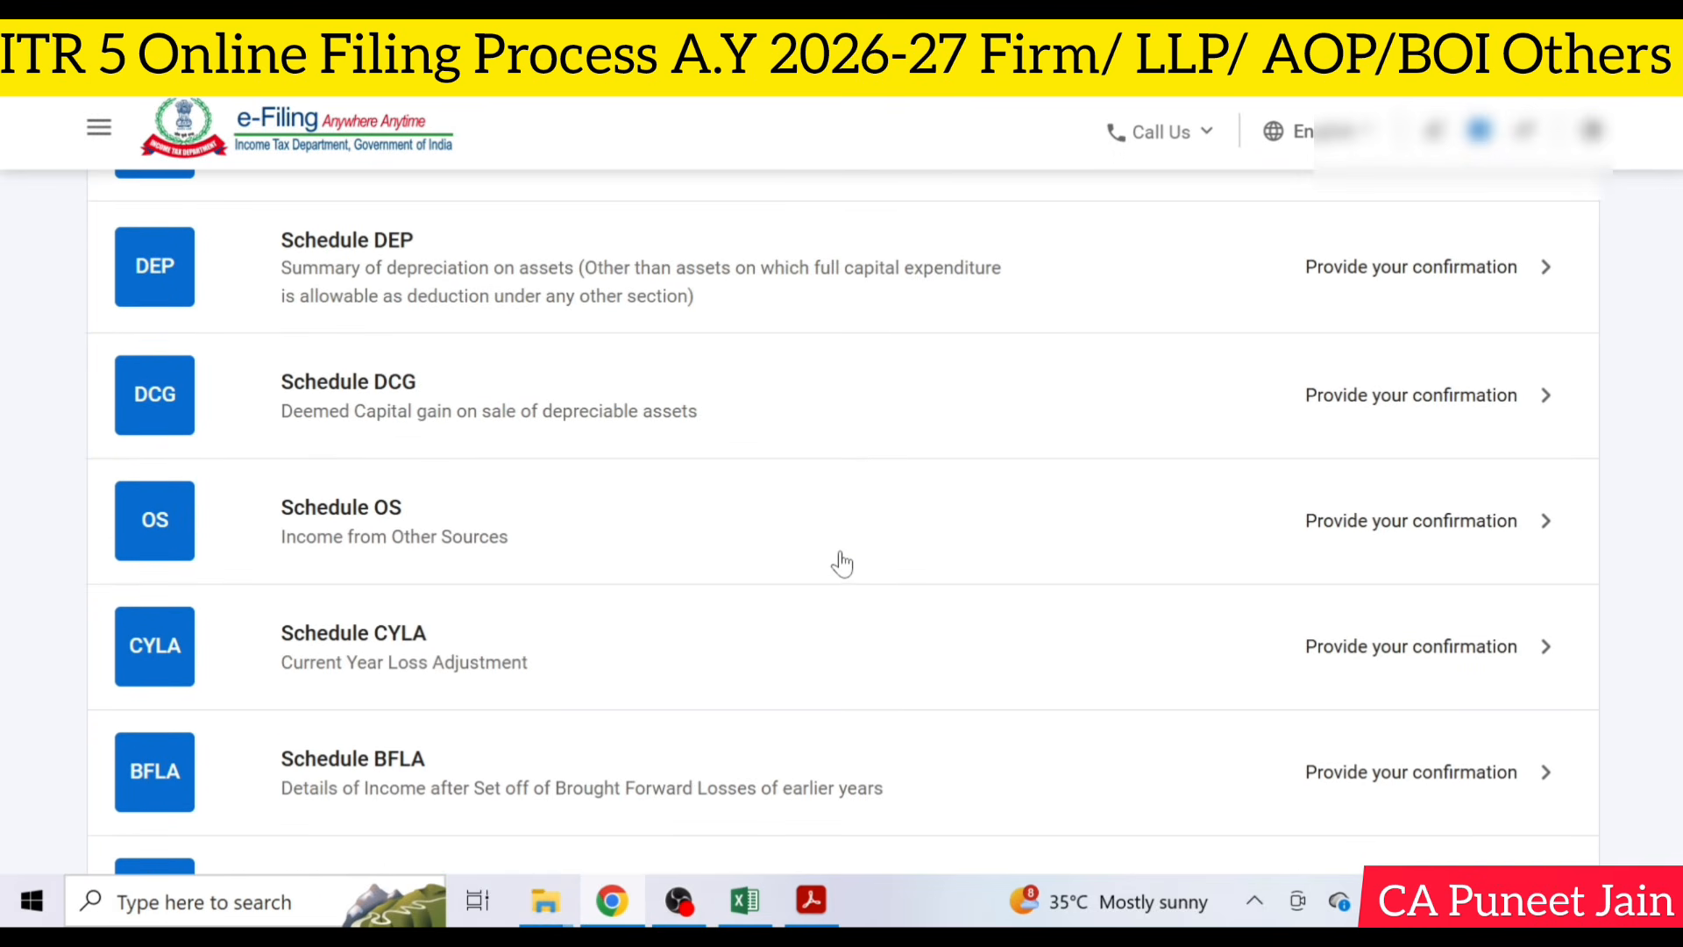
scroll(838, 569, "down", 2)
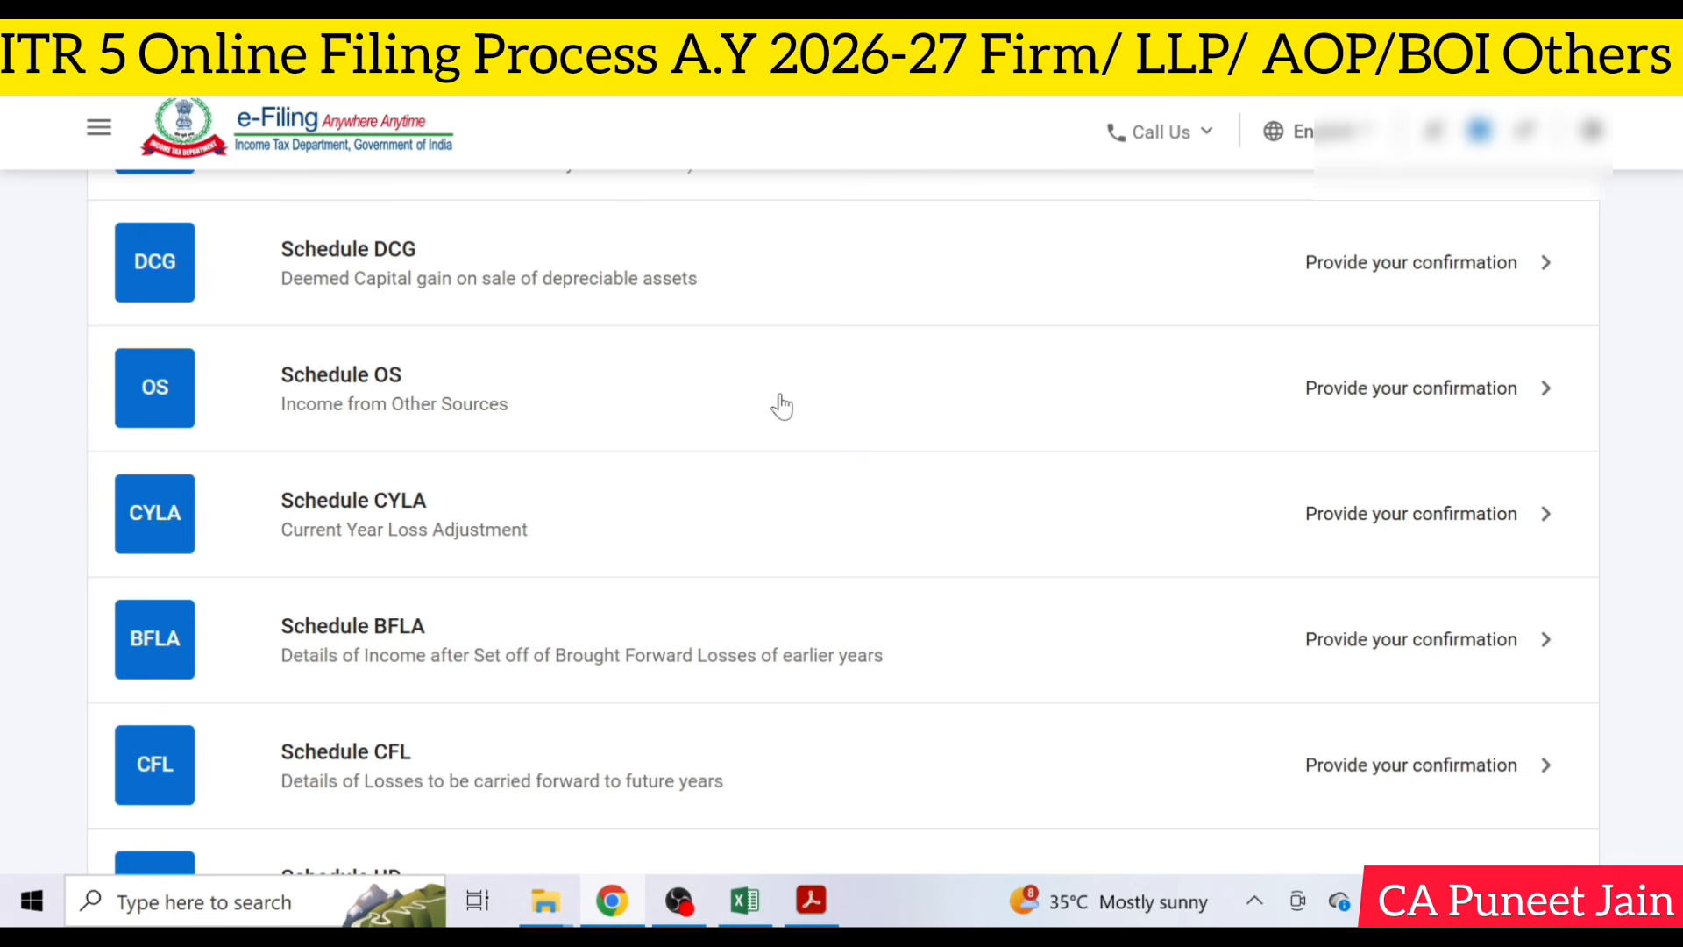
scroll(781, 405, "down", 13)
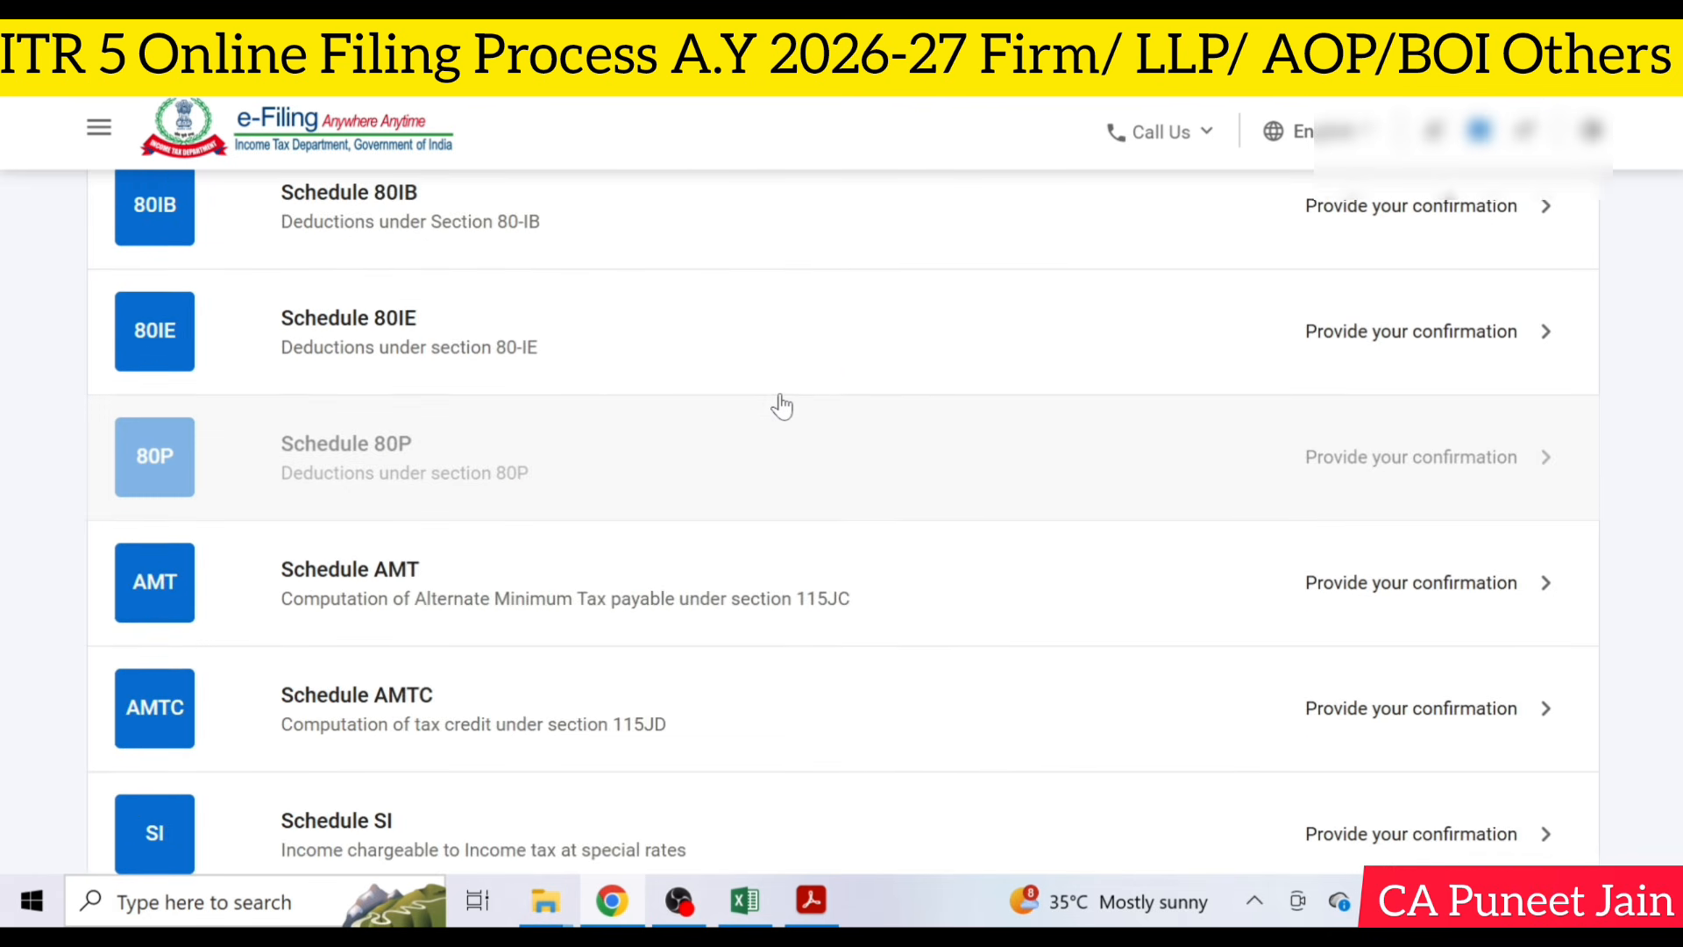
scroll(781, 406, "down", 7)
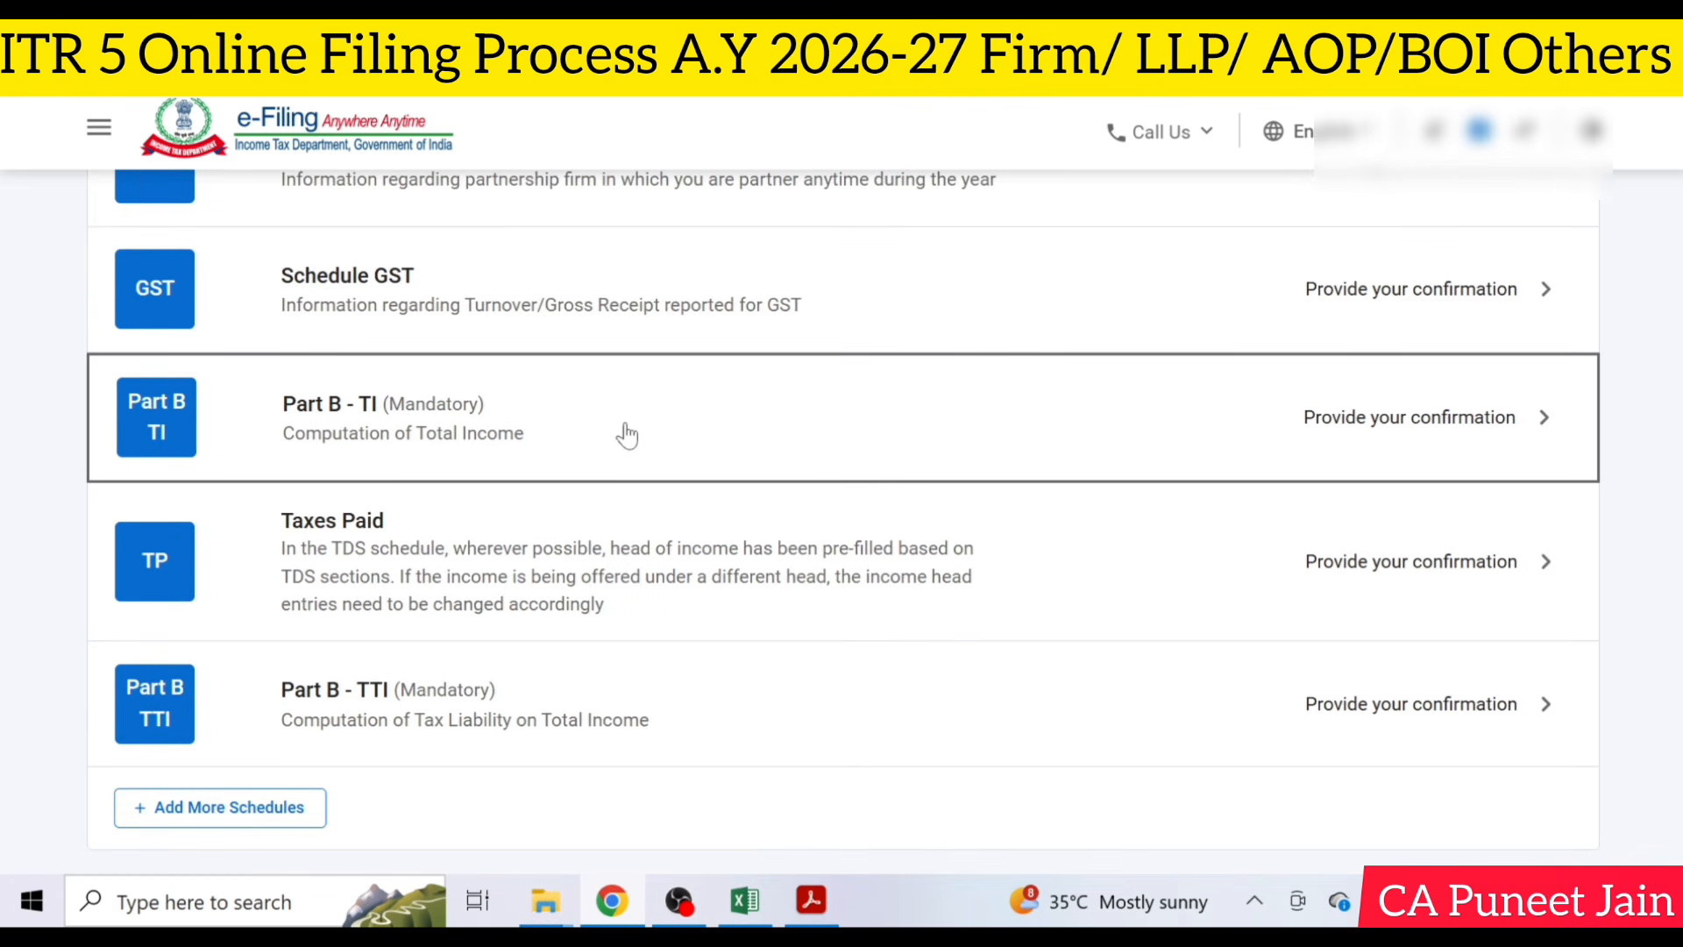
left_click(1020, 382)
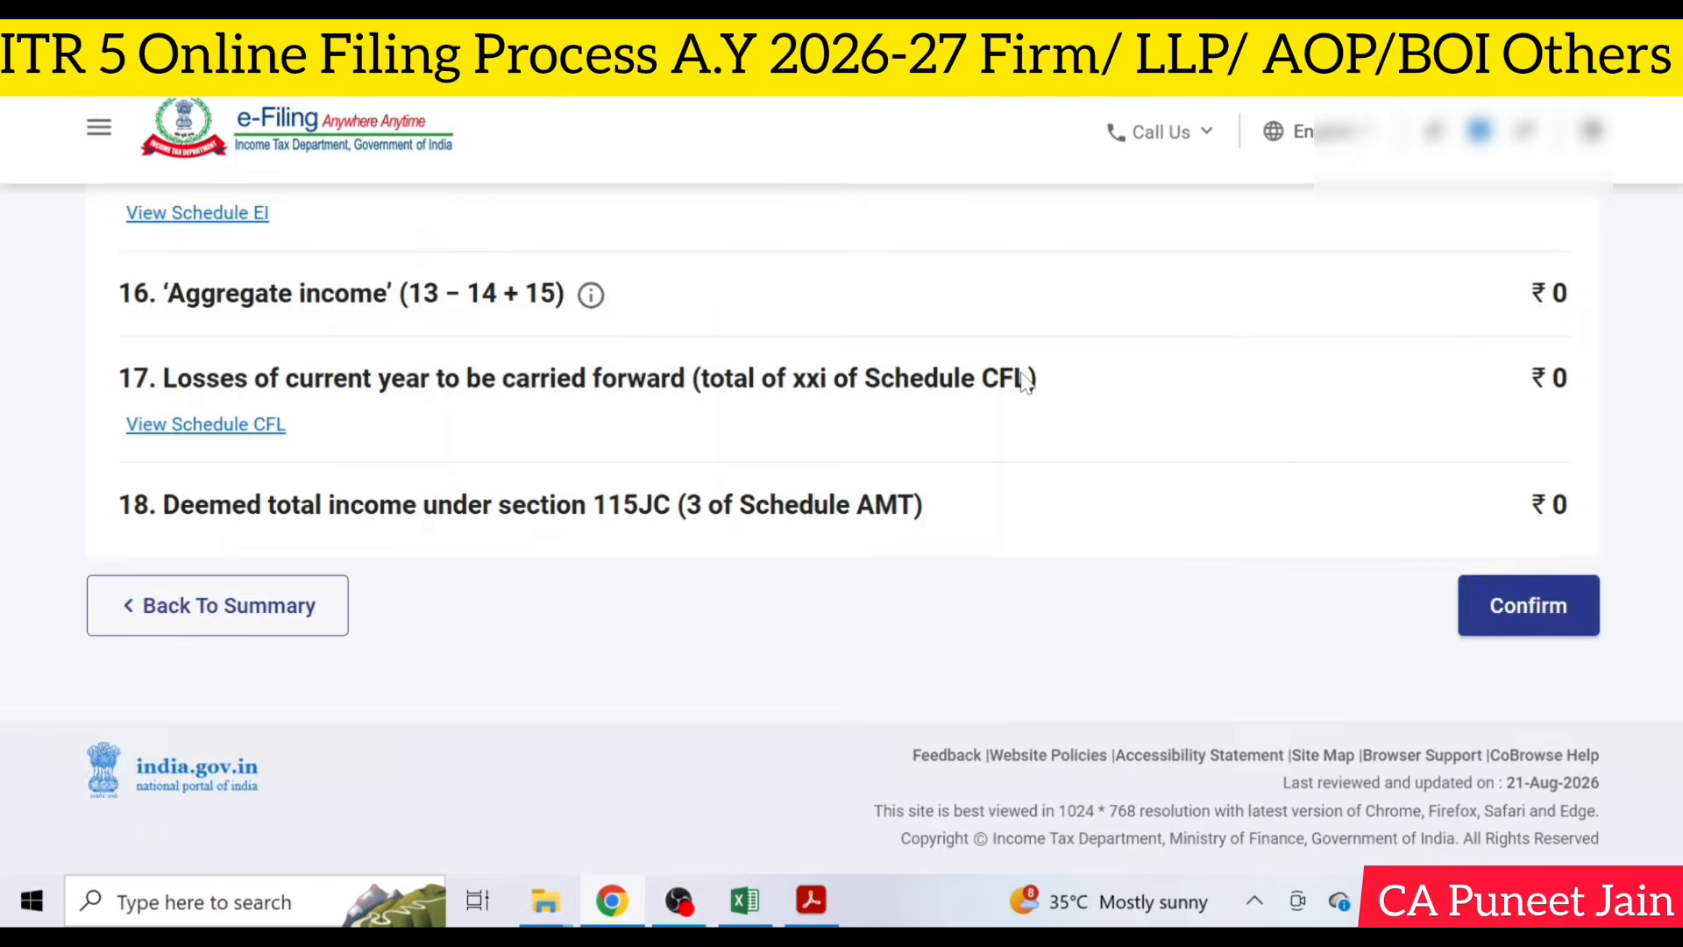
scroll(1026, 383, "down", 10)
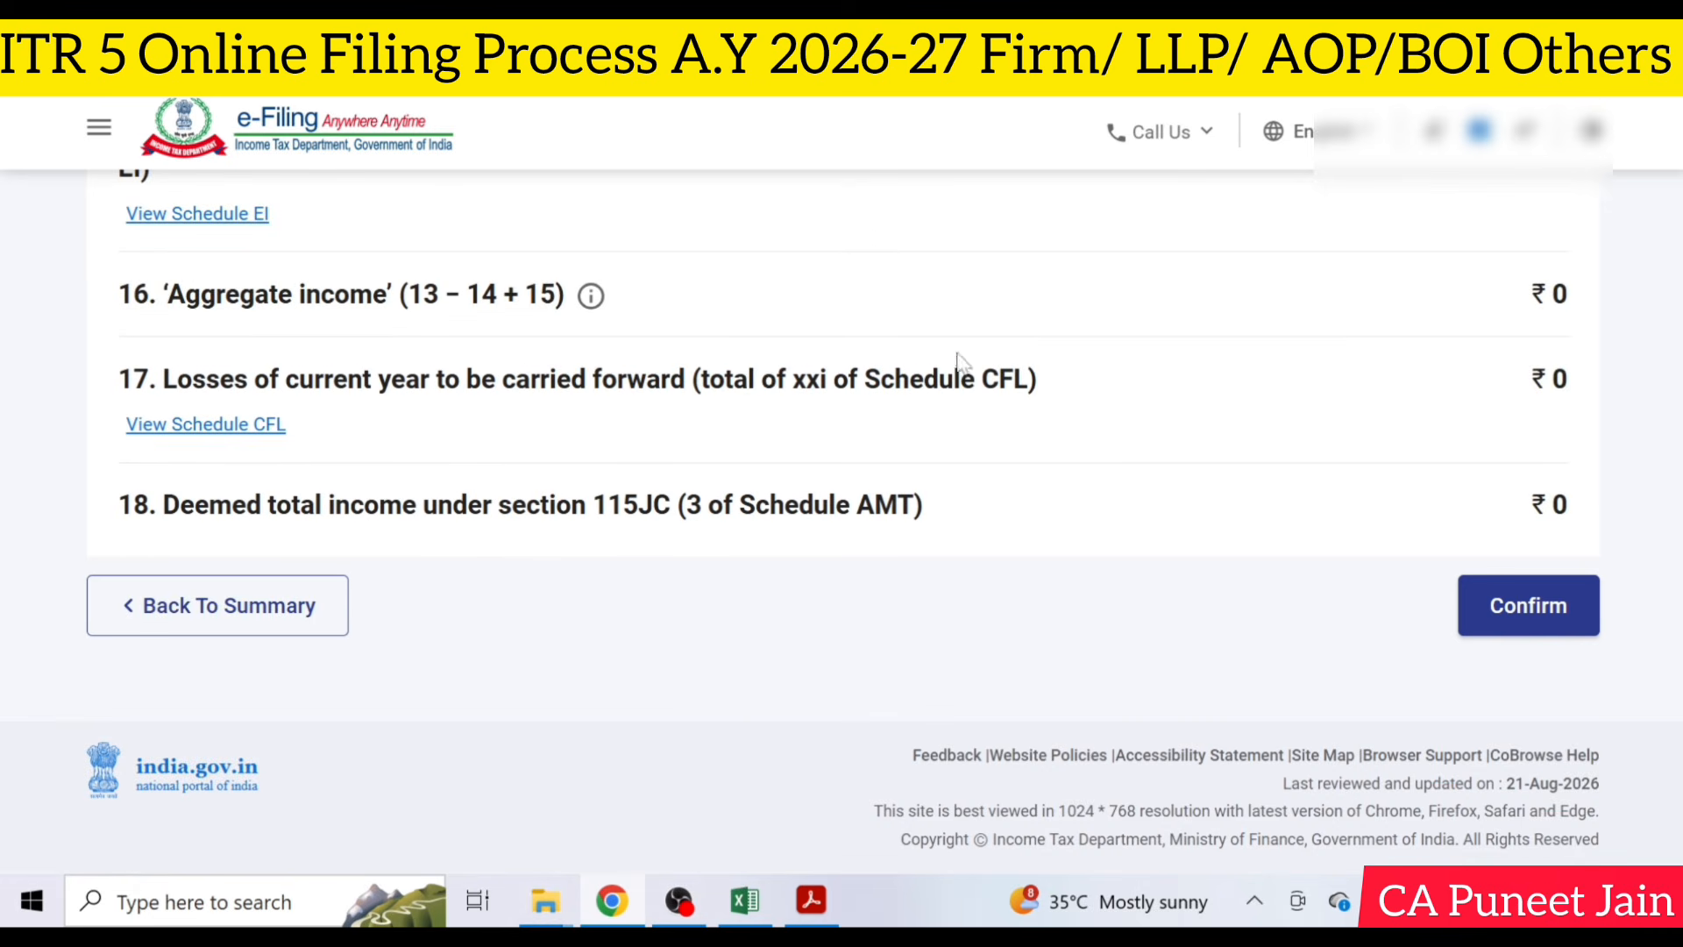
left_click(1530, 607)
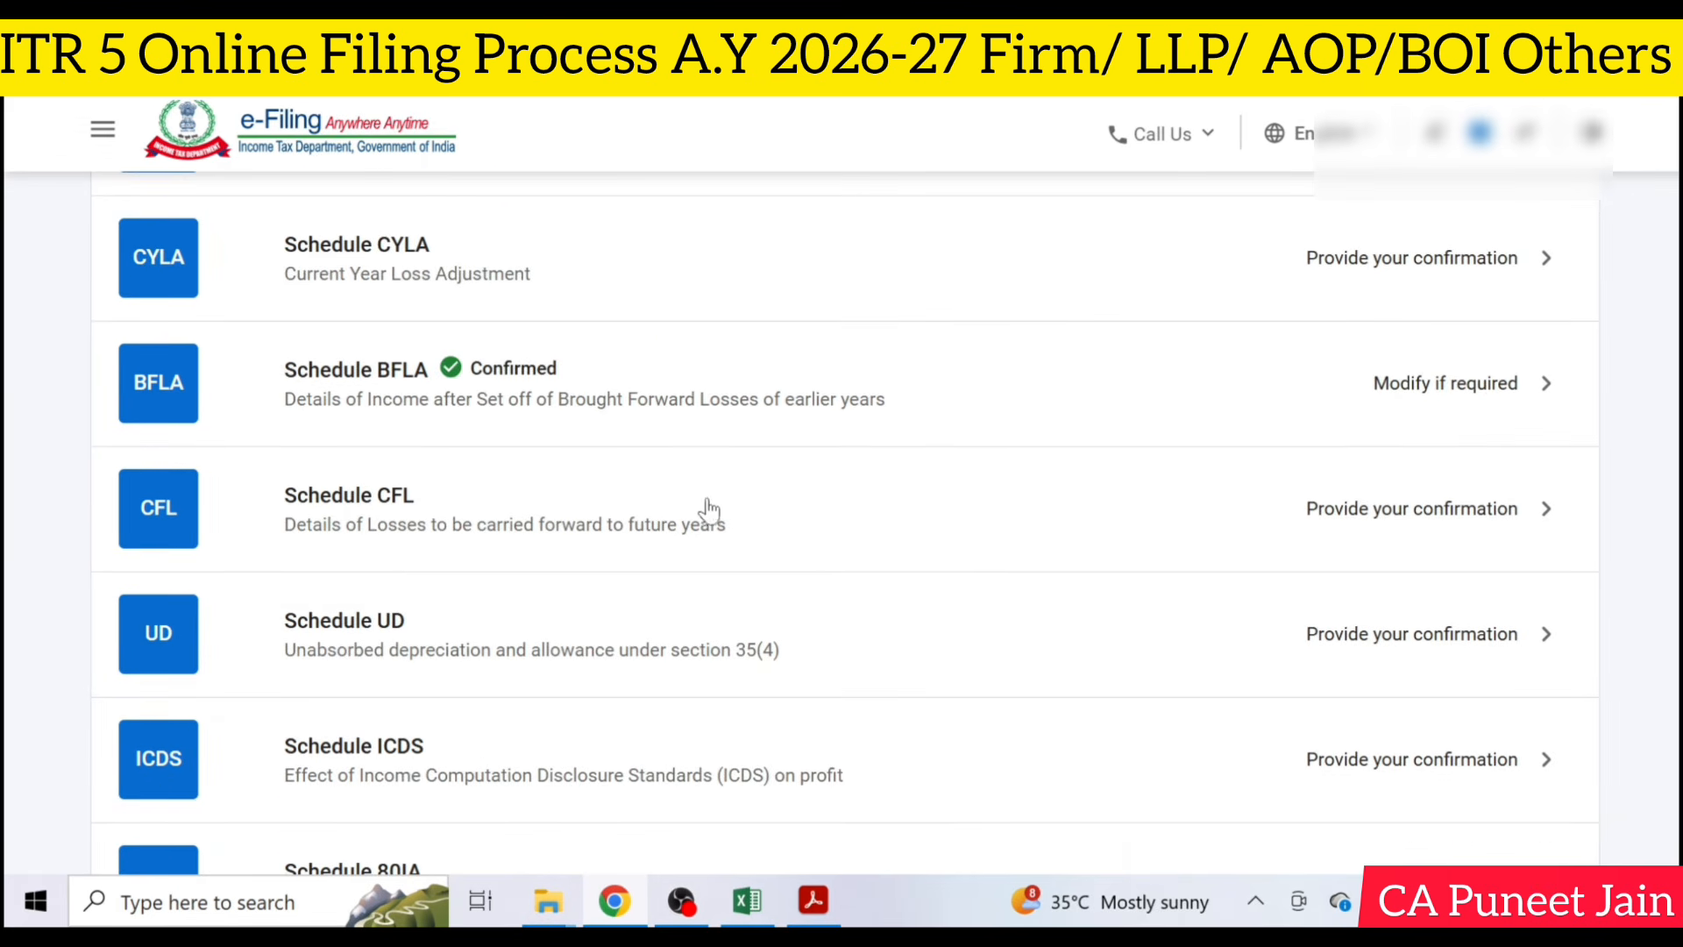
- Open Schedule CFL and review the return filing dates listed for each assessment year
left_click(733, 531)
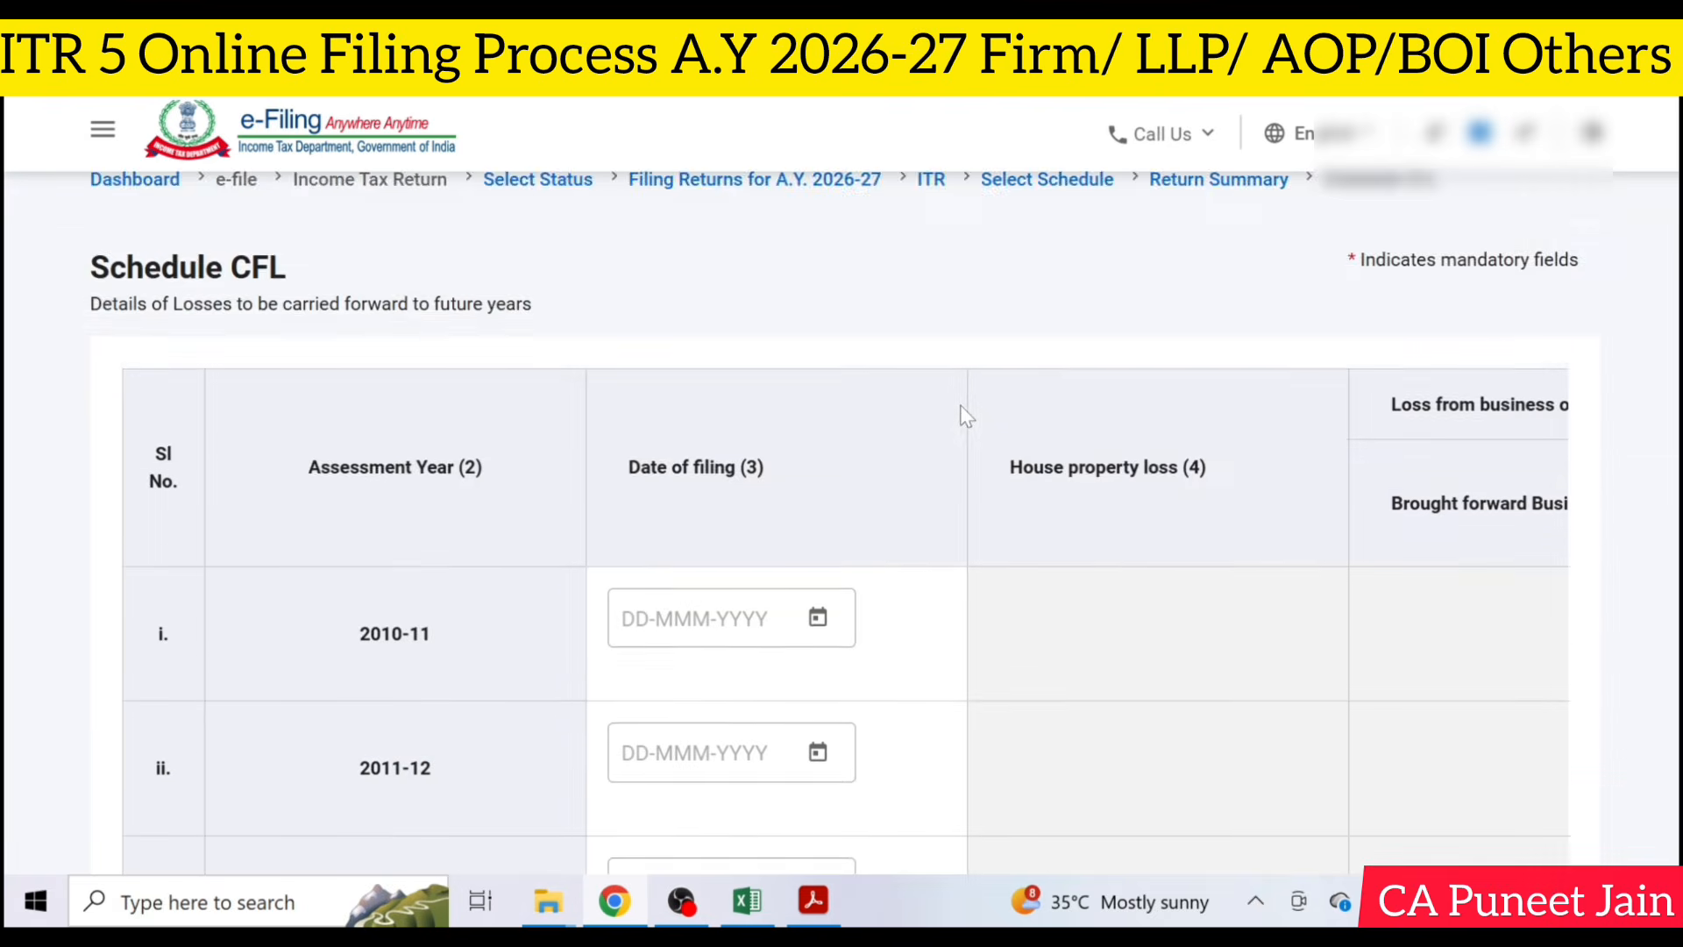
scroll(967, 417, "down", 14)
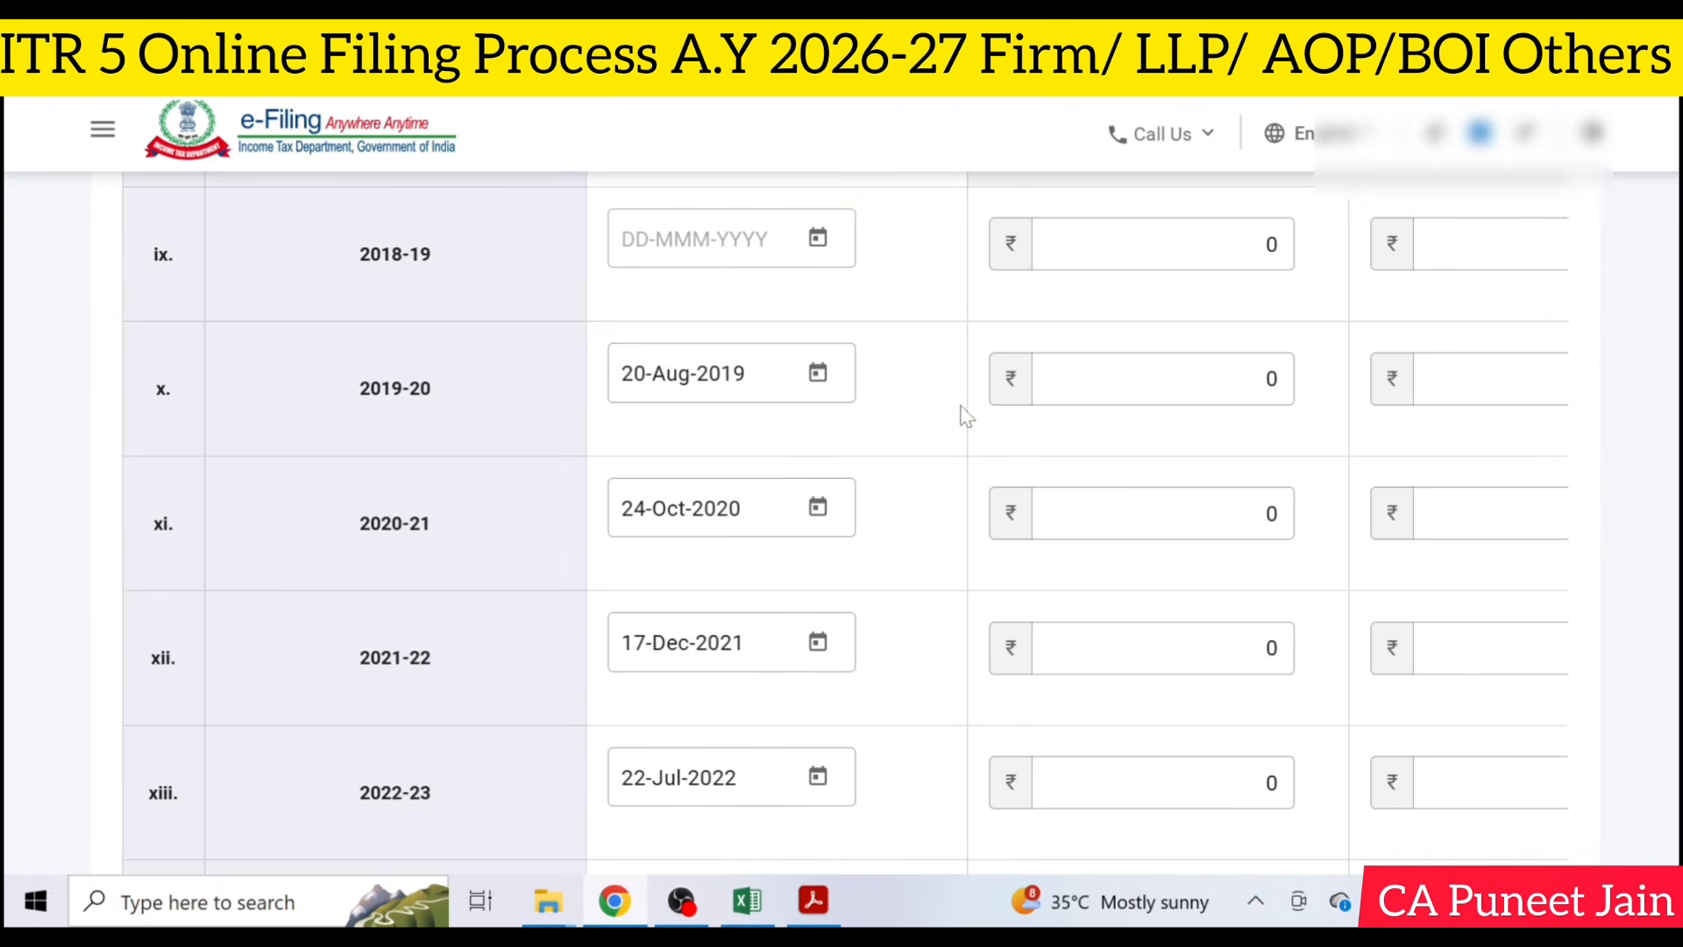
scroll(962, 408, "up", 12)
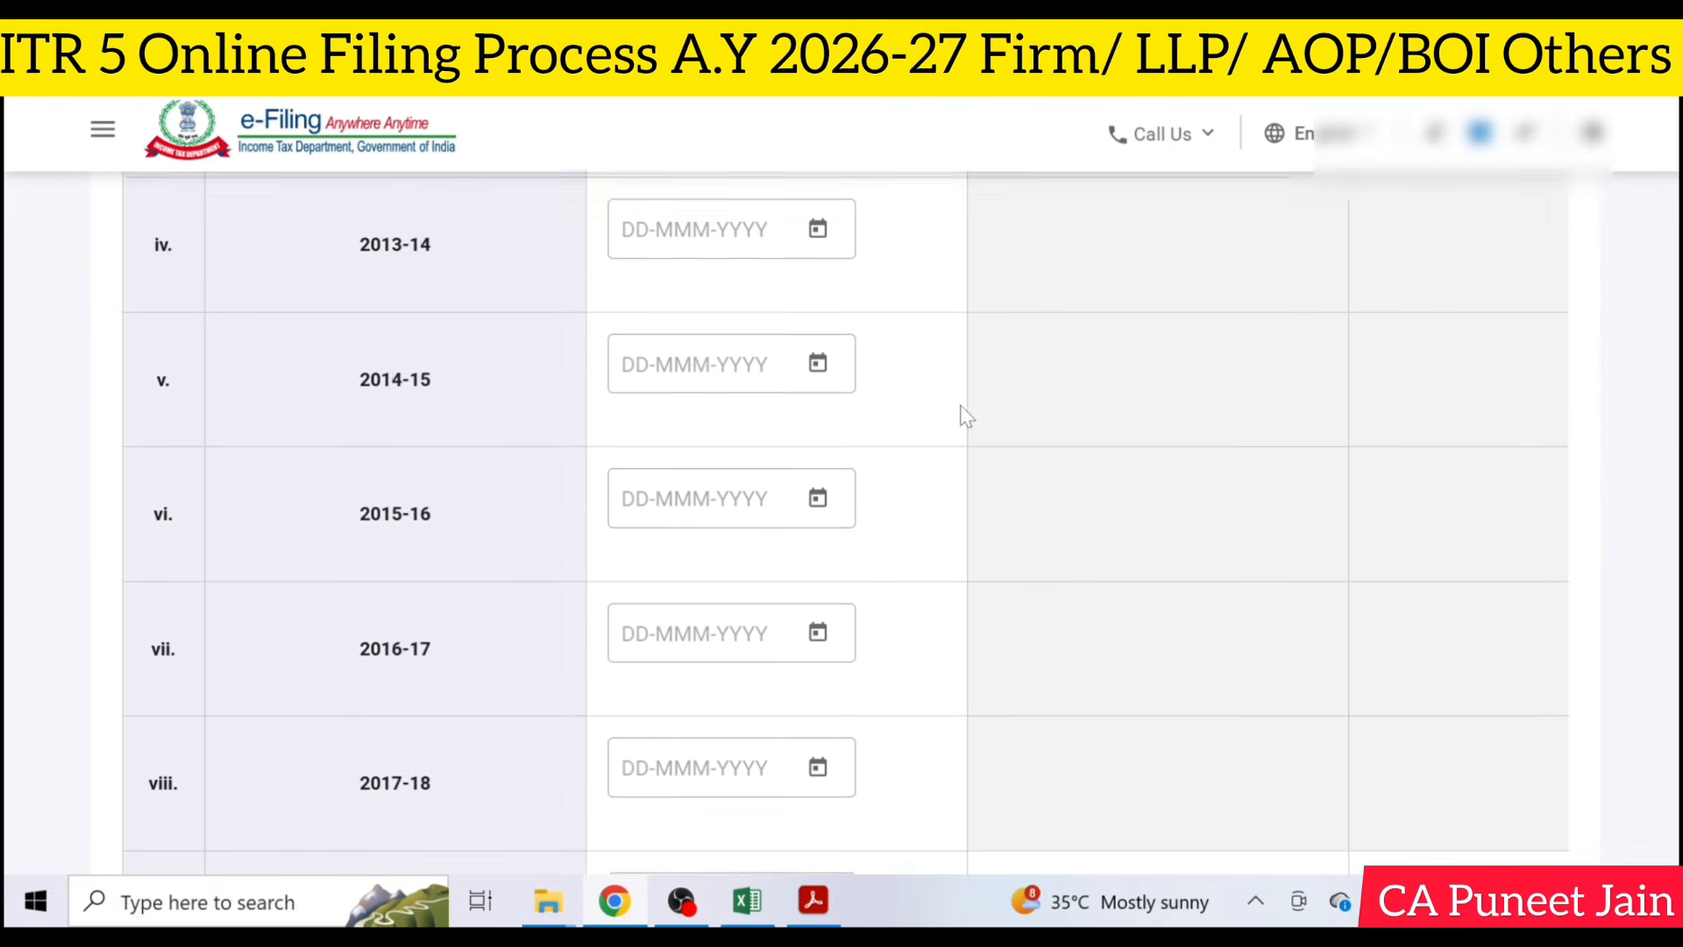
scroll(1223, 403, "down", 20)
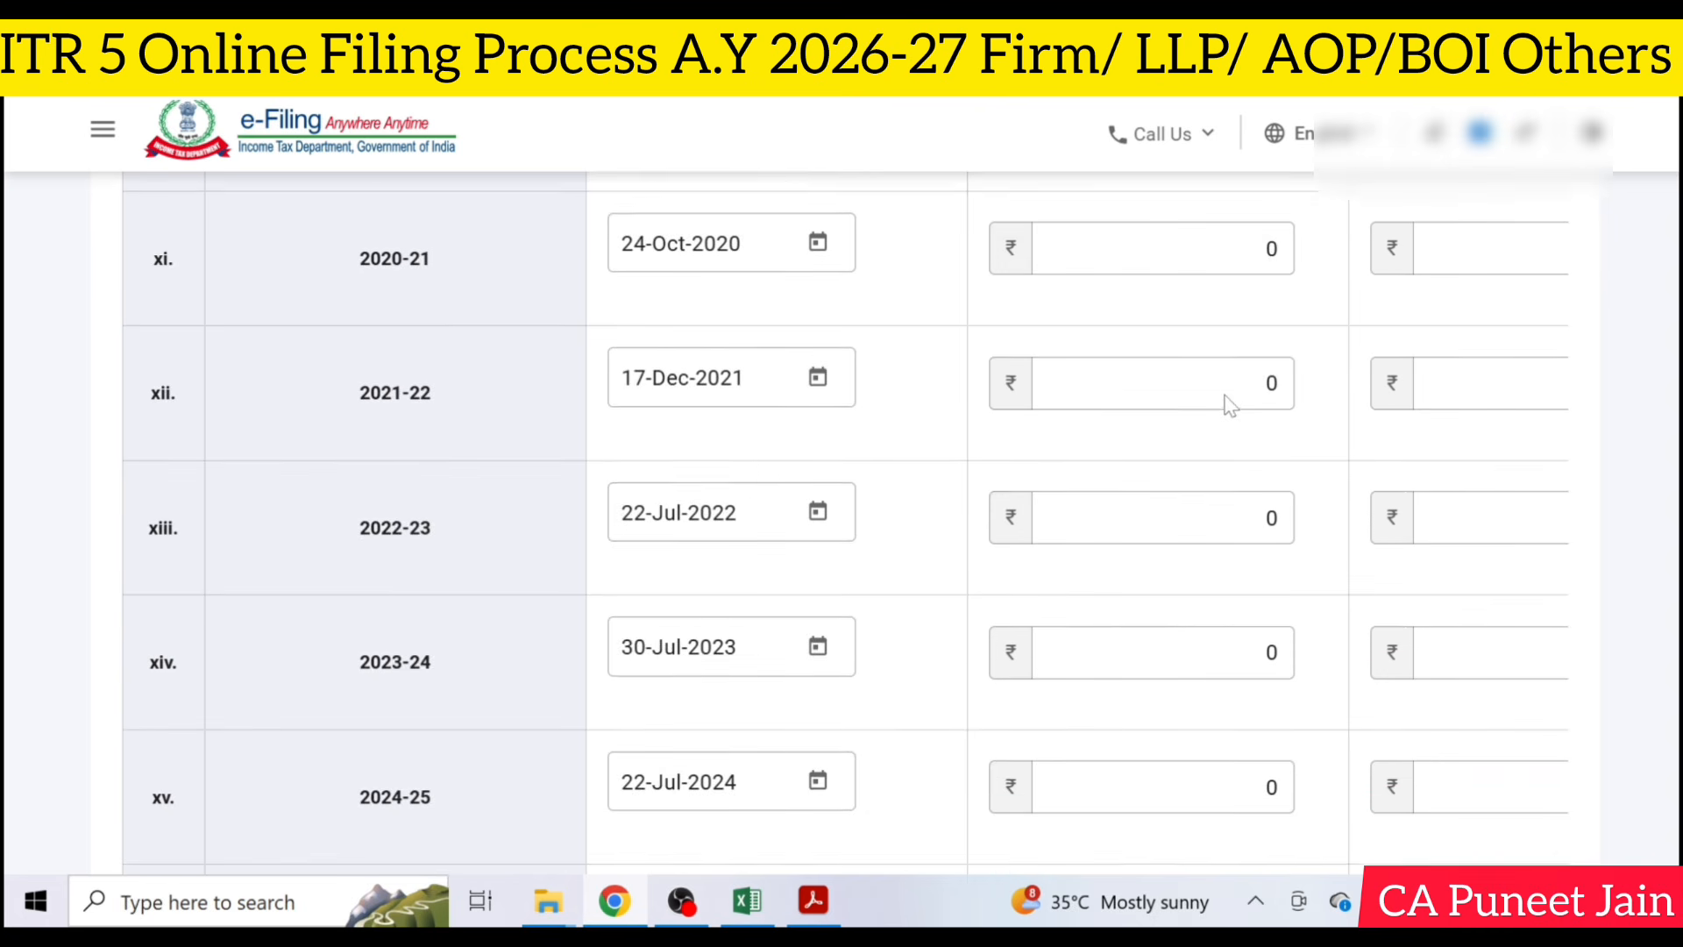
scroll(1230, 405, "down", 5)
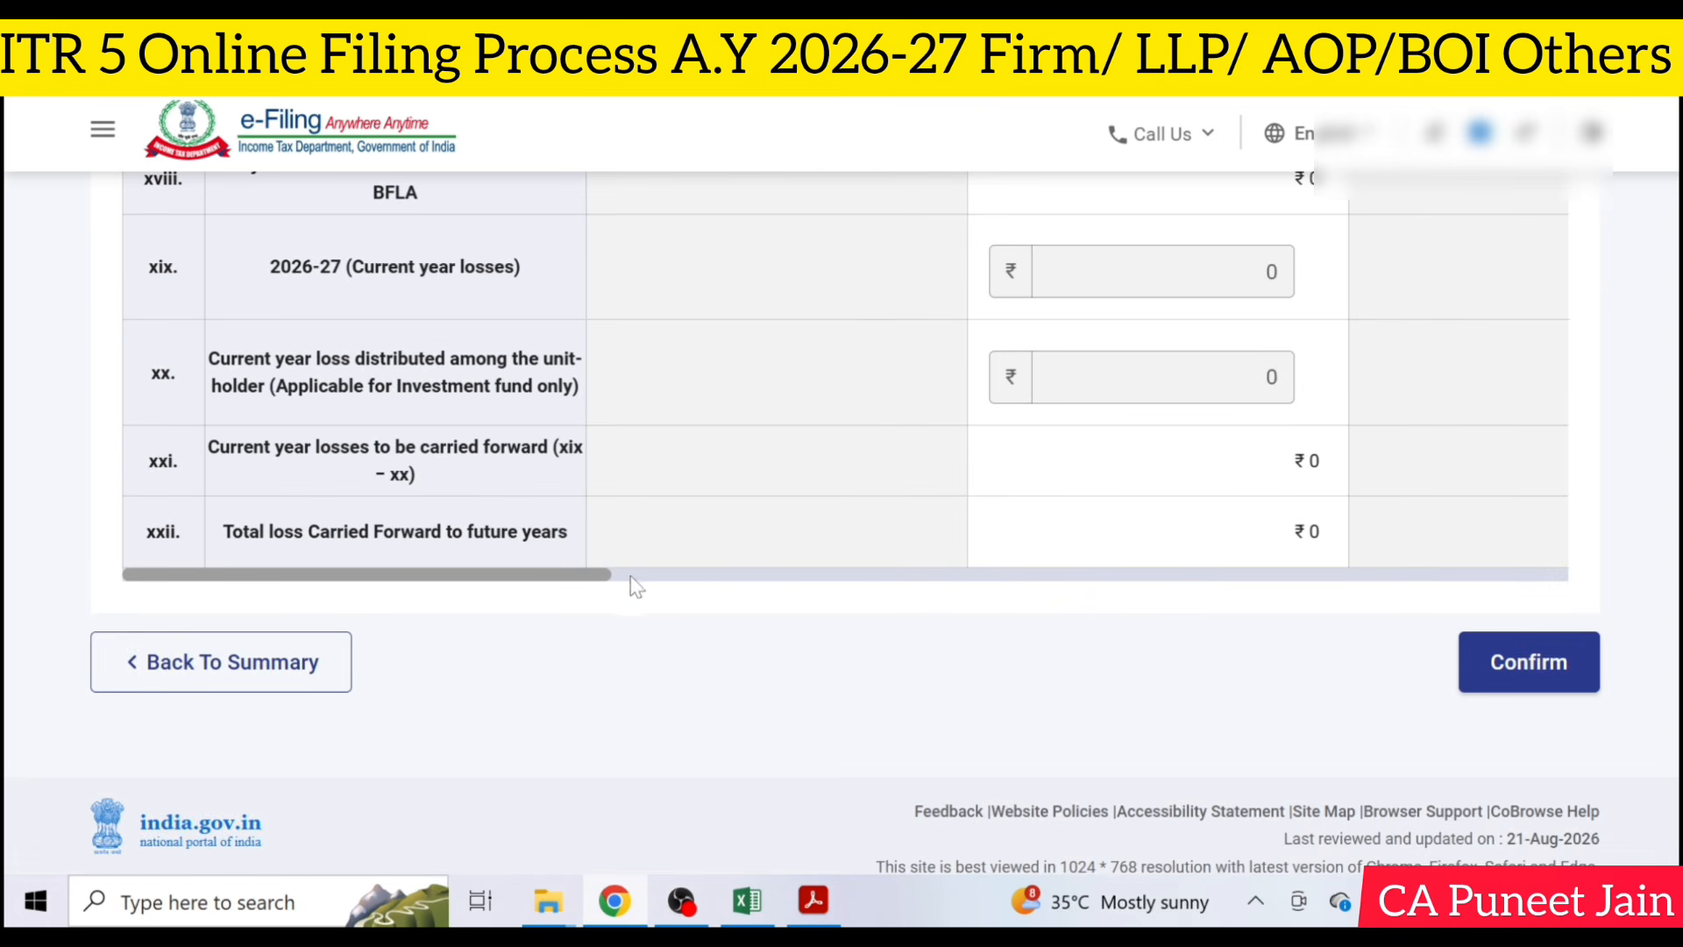
- Review the brought-forward and carried-forward loss columns across the Schedule CFL table and confirm the schedule
scroll(656, 583, "right", 2)
left_click_drag(674, 575, 1013, 592)
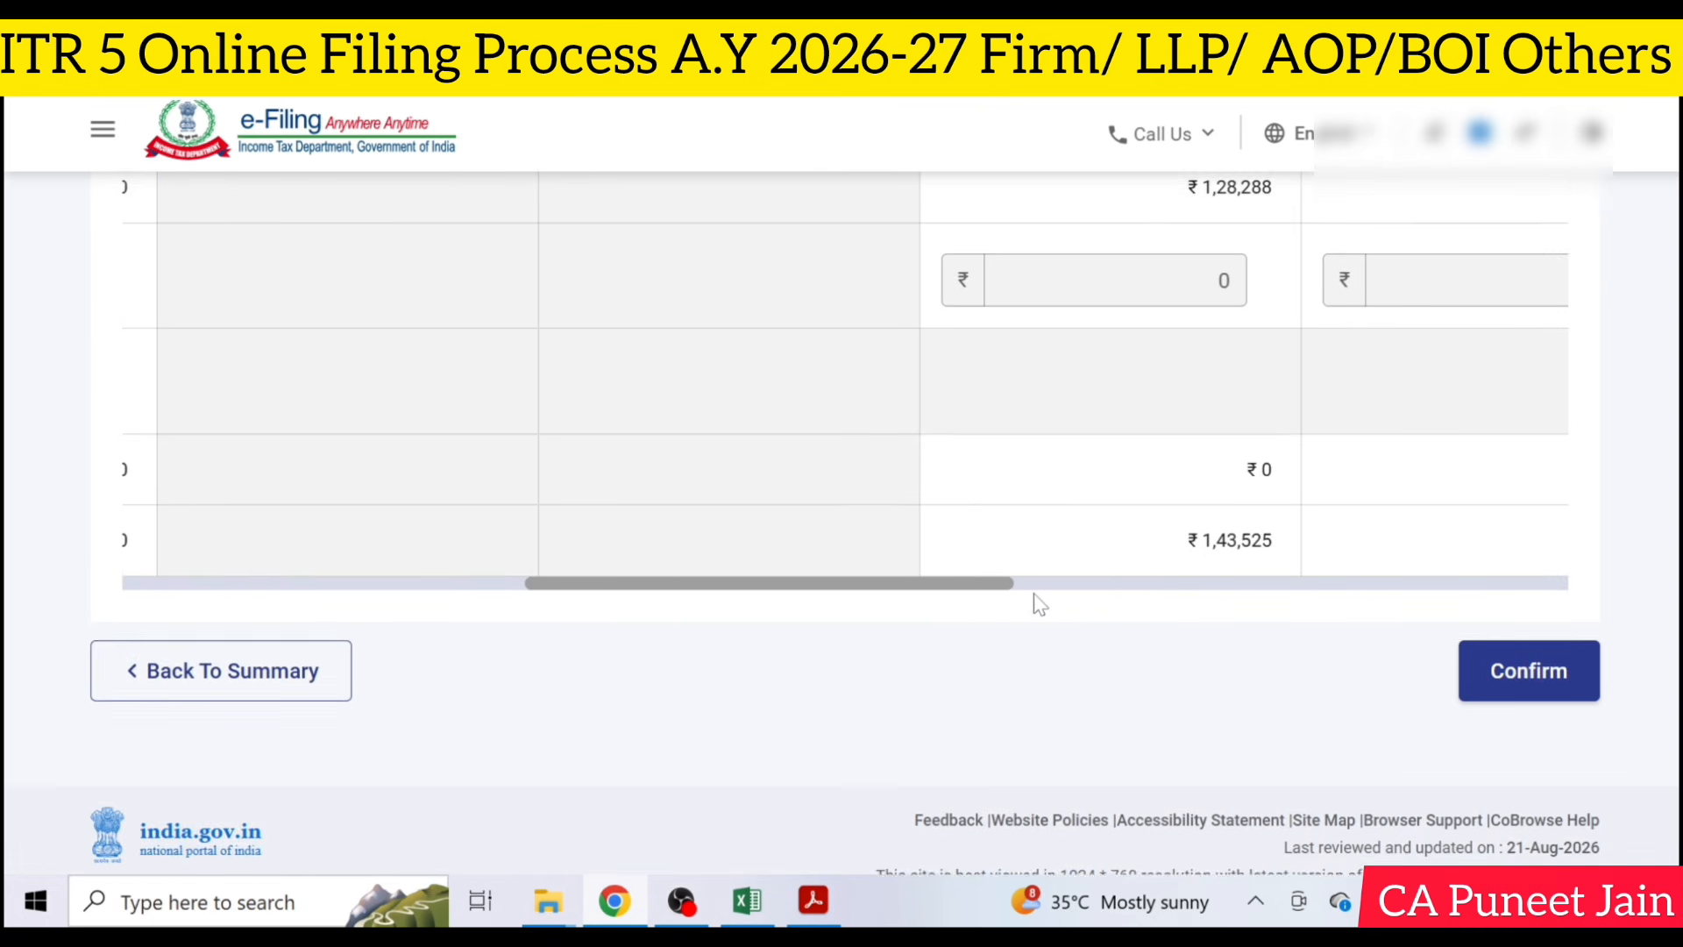
scroll(1035, 593, "up", 3)
scroll(1039, 603, "up", 3)
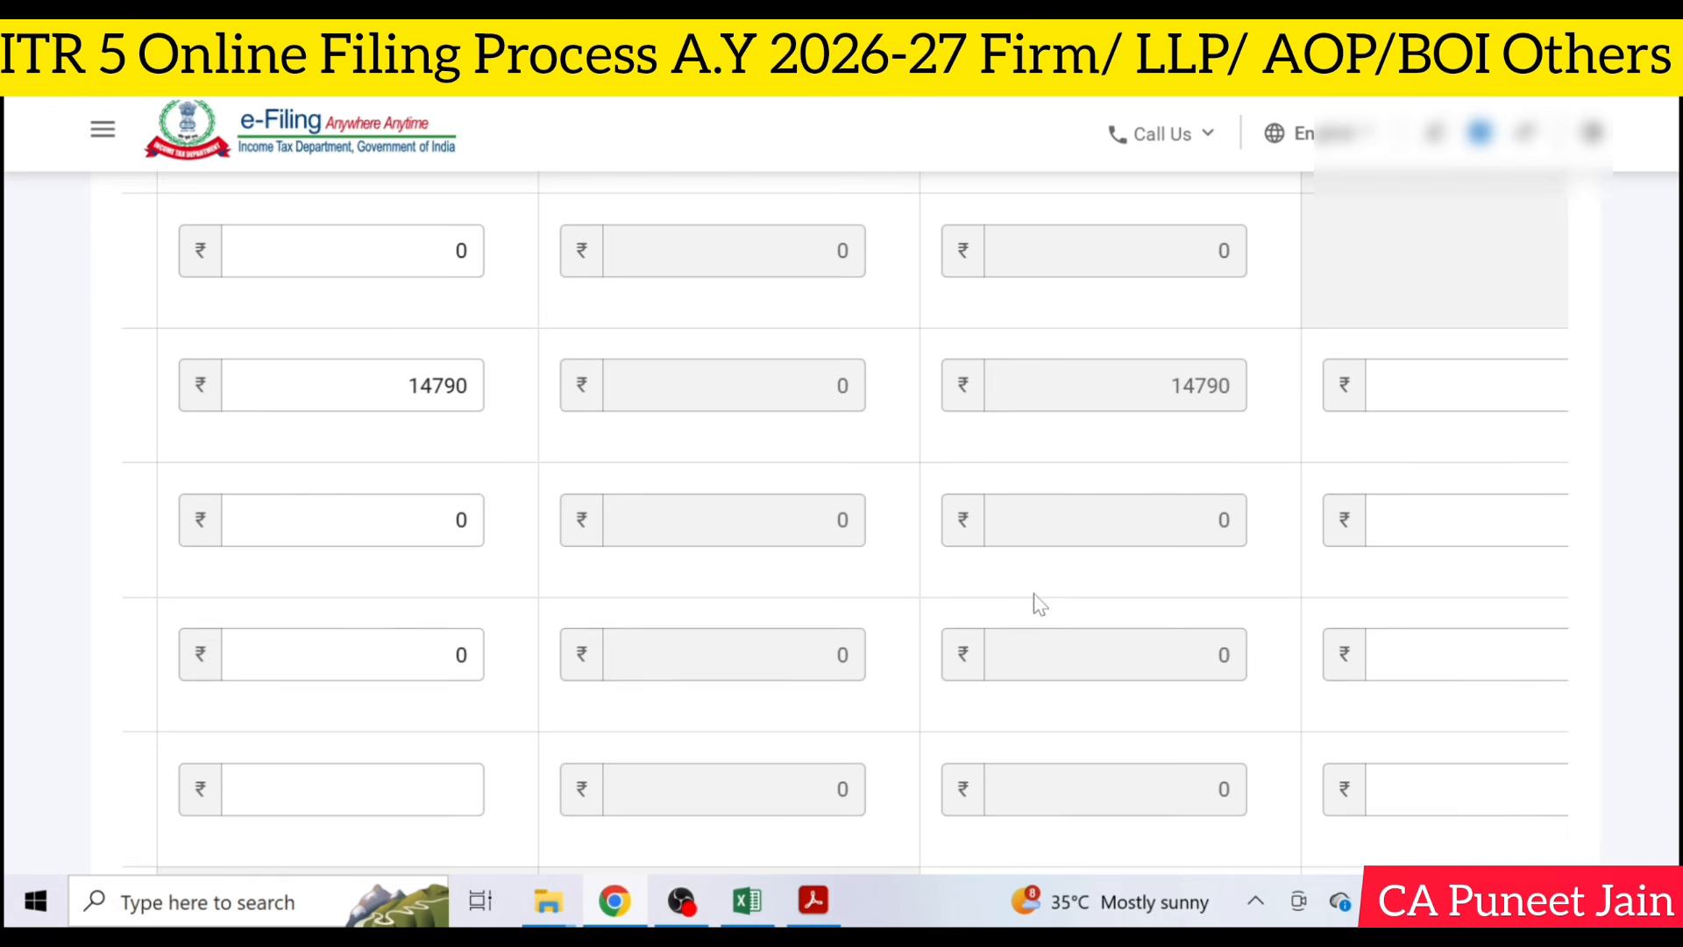
scroll(1039, 603, "up", 2)
scroll(1039, 604, "up", 1)
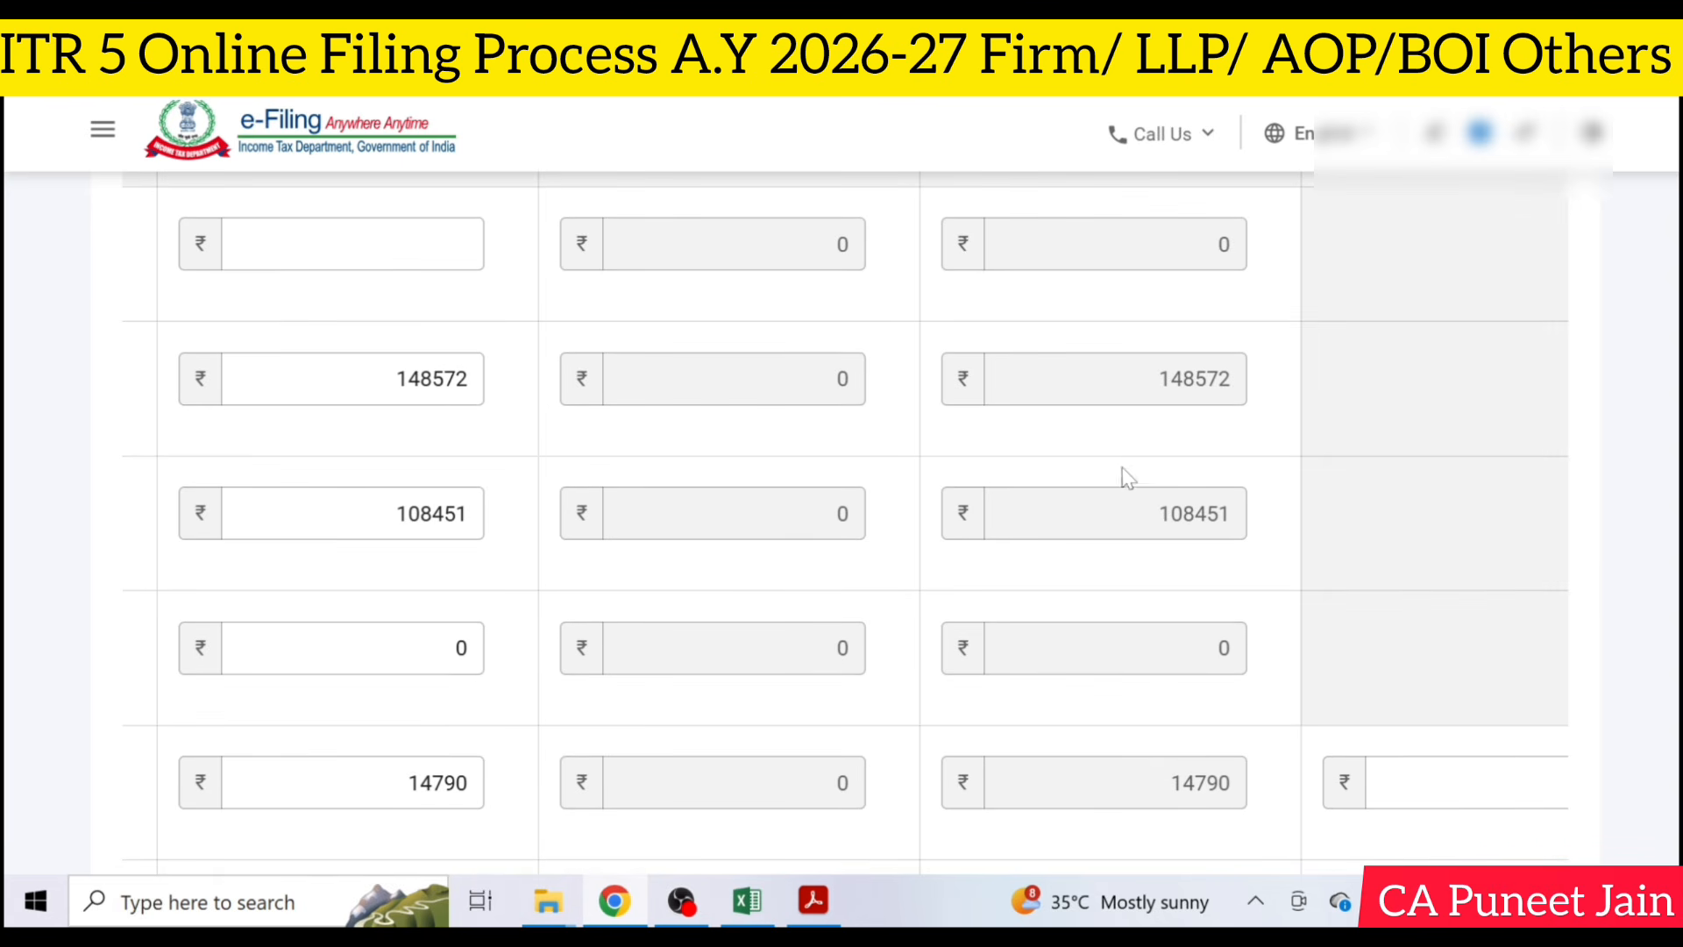
scroll(1131, 491, "down", 6)
mouse_move(1008, 576)
left_mouse_down()
mouse_move(1484, 581)
mouse_move(855, 569)
mouse_move(1037, 571)
left_mouse_up()
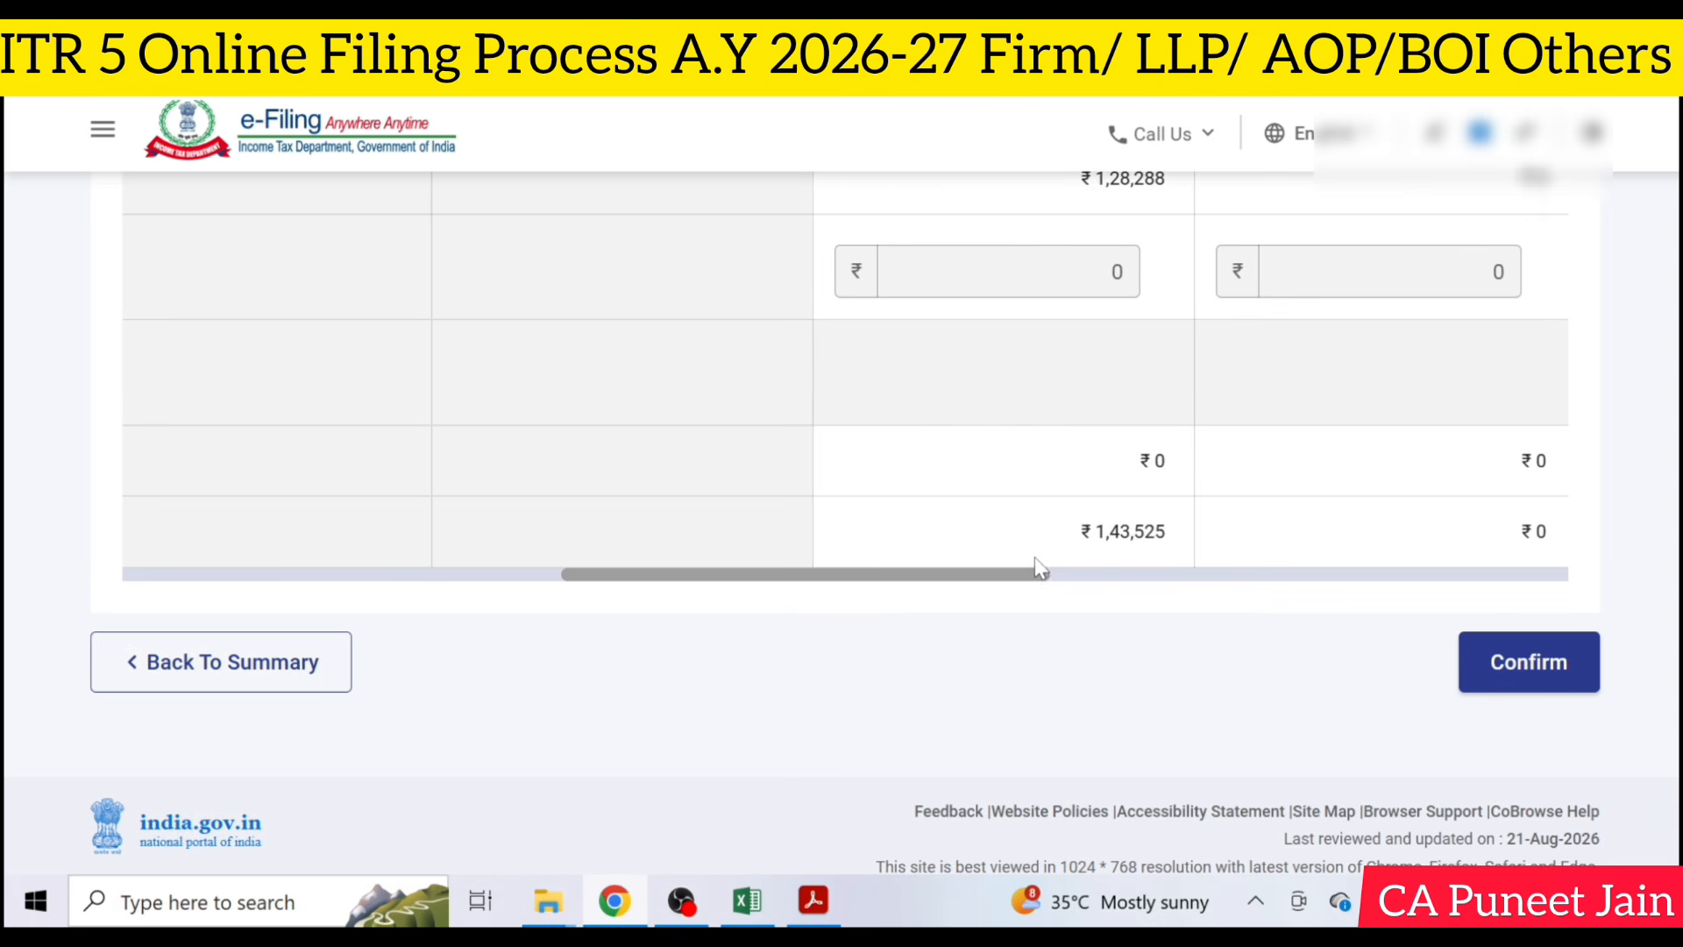
scroll(1040, 569, "up", 1)
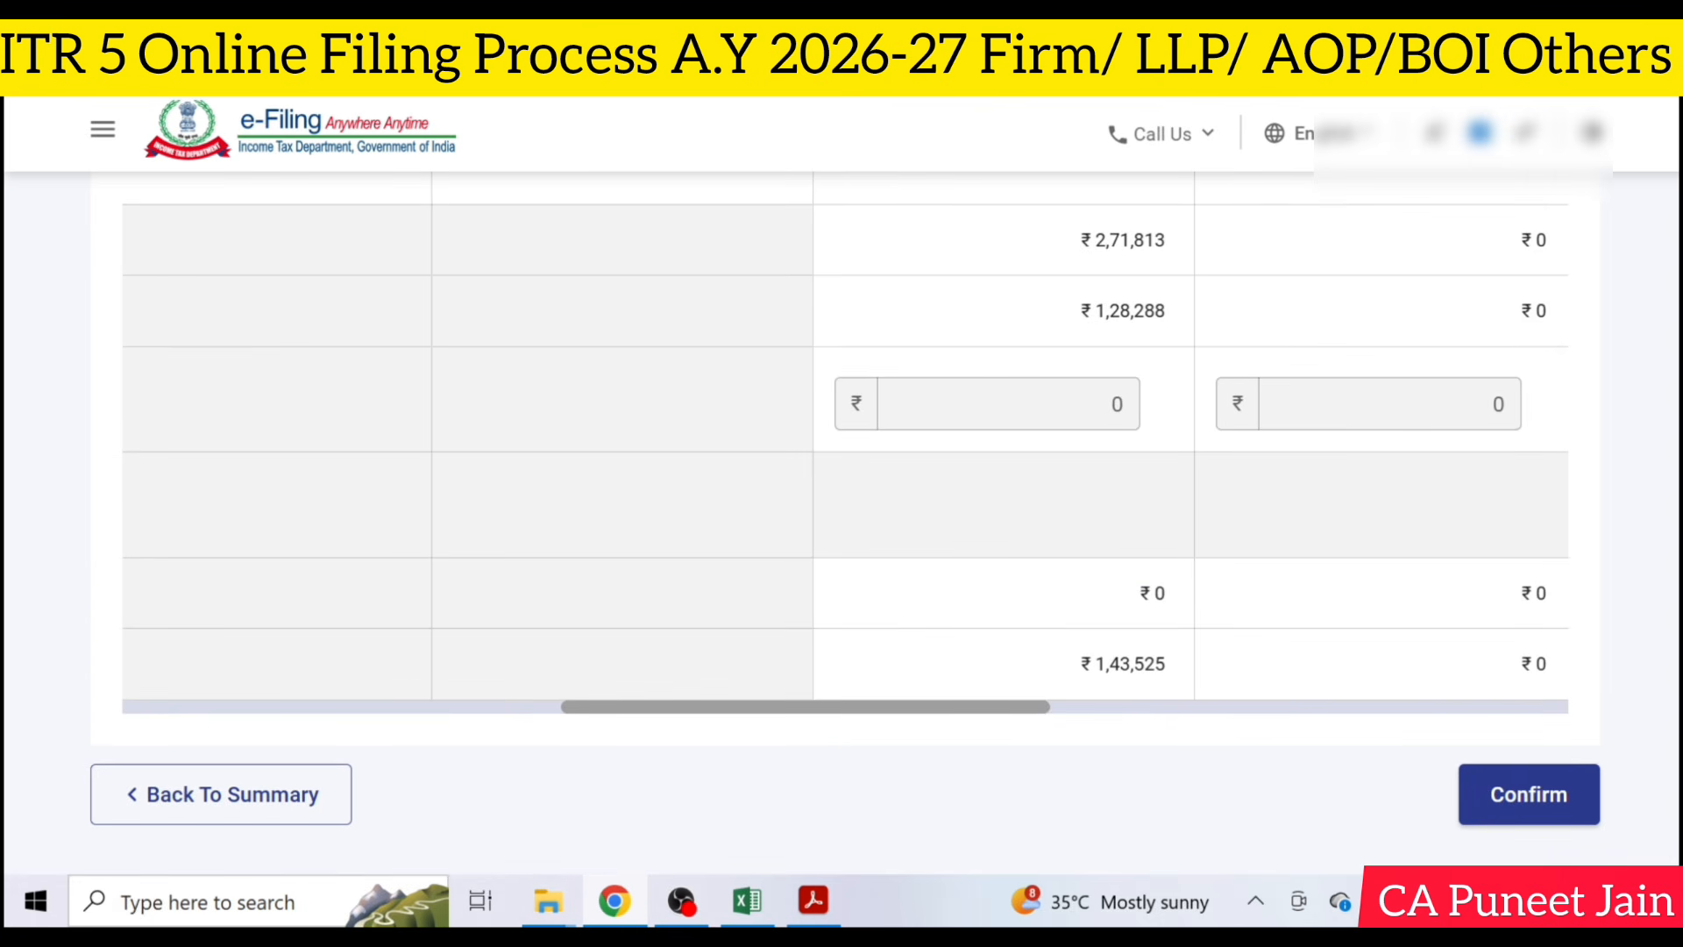
scroll(1044, 492, "down", 1)
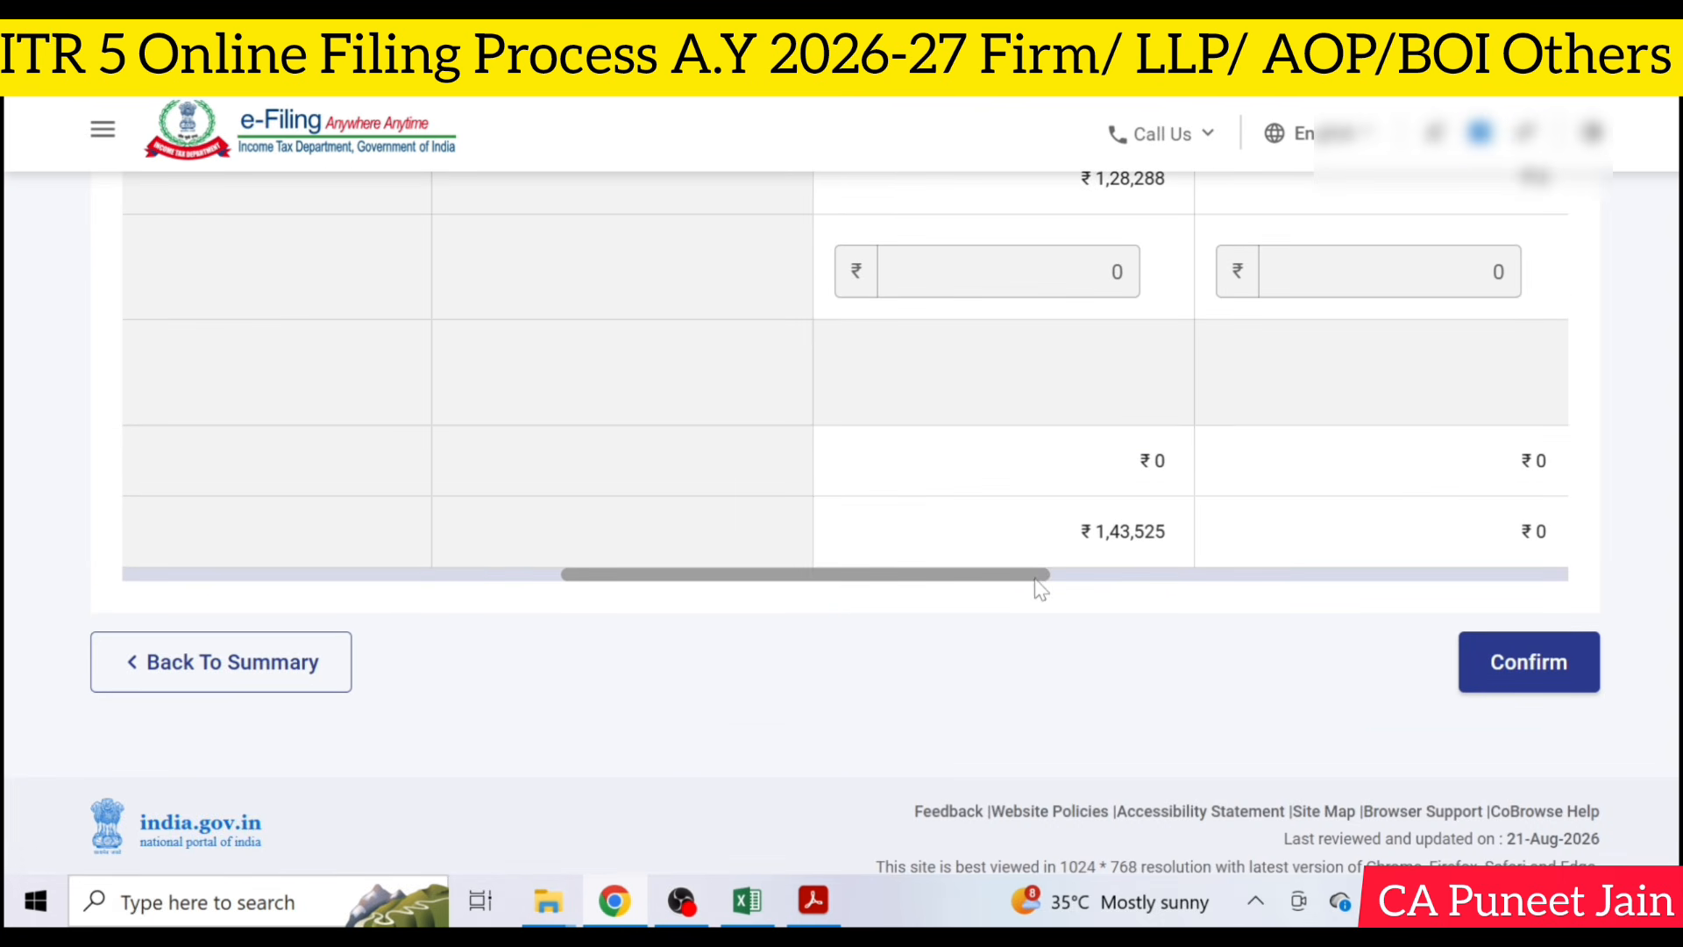
left_click_drag(1040, 581, 469, 602)
left_click_drag(583, 603, 1564, 605)
left_click(1573, 687)
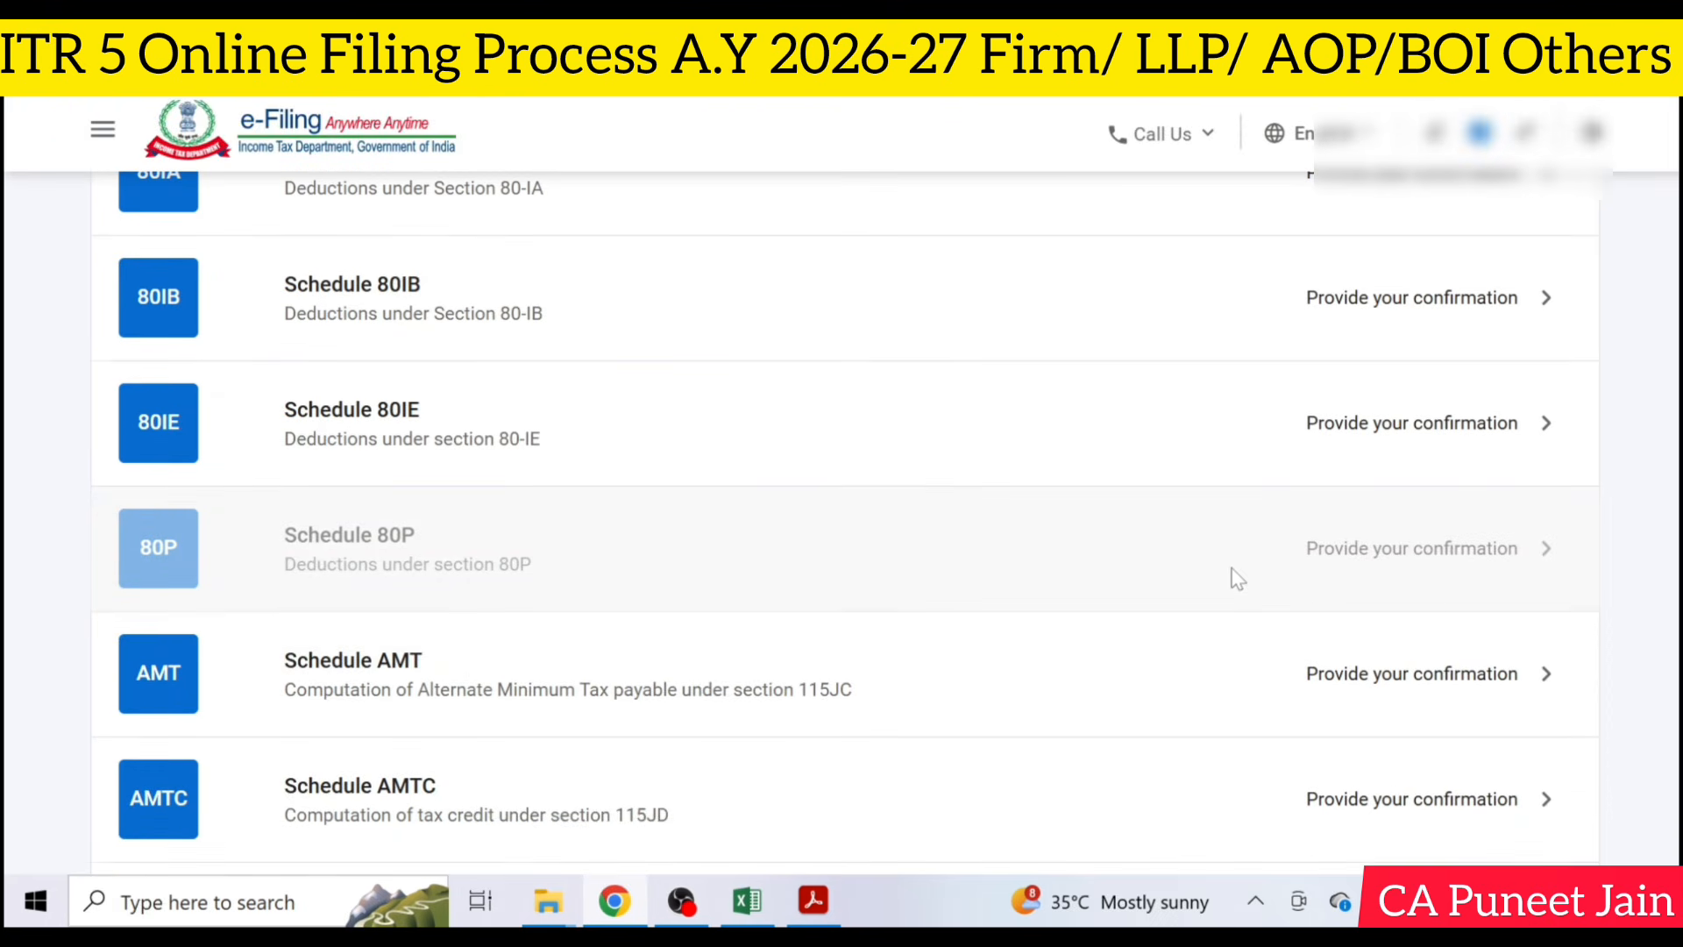
- Check the Advance Tax and Self Assessment Tax section of Taxes Paid and confirm the schedule without adding entries
scroll(947, 458, "down", 10)
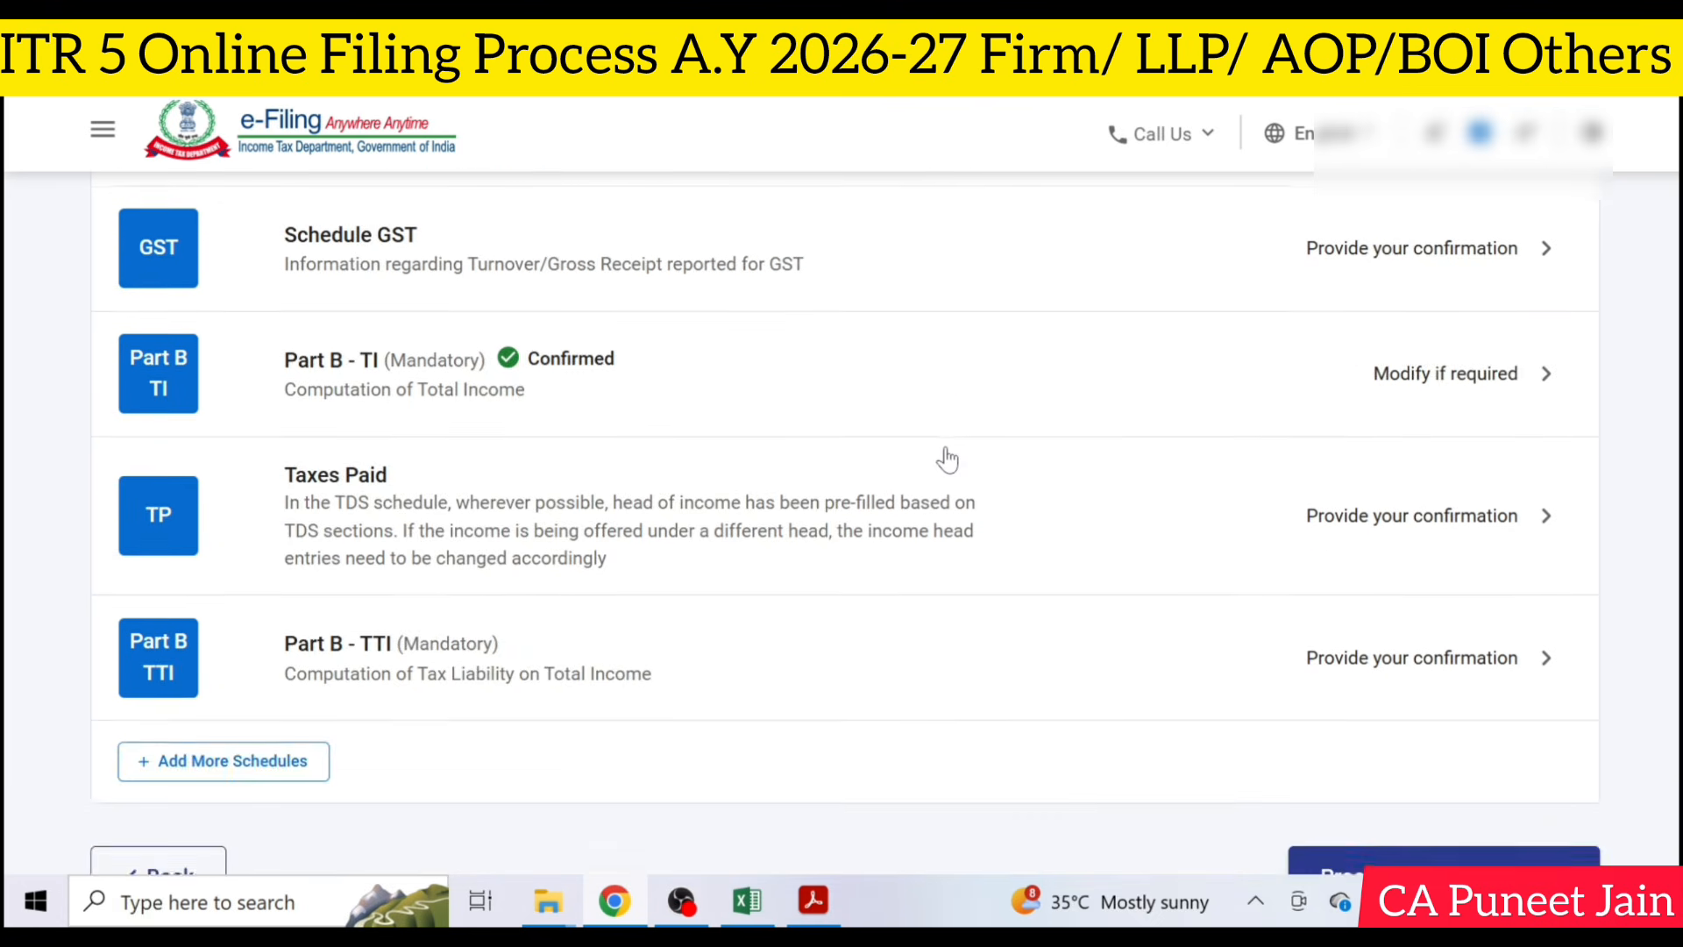
scroll(947, 458, "up", 15)
scroll(947, 458, "up", 4)
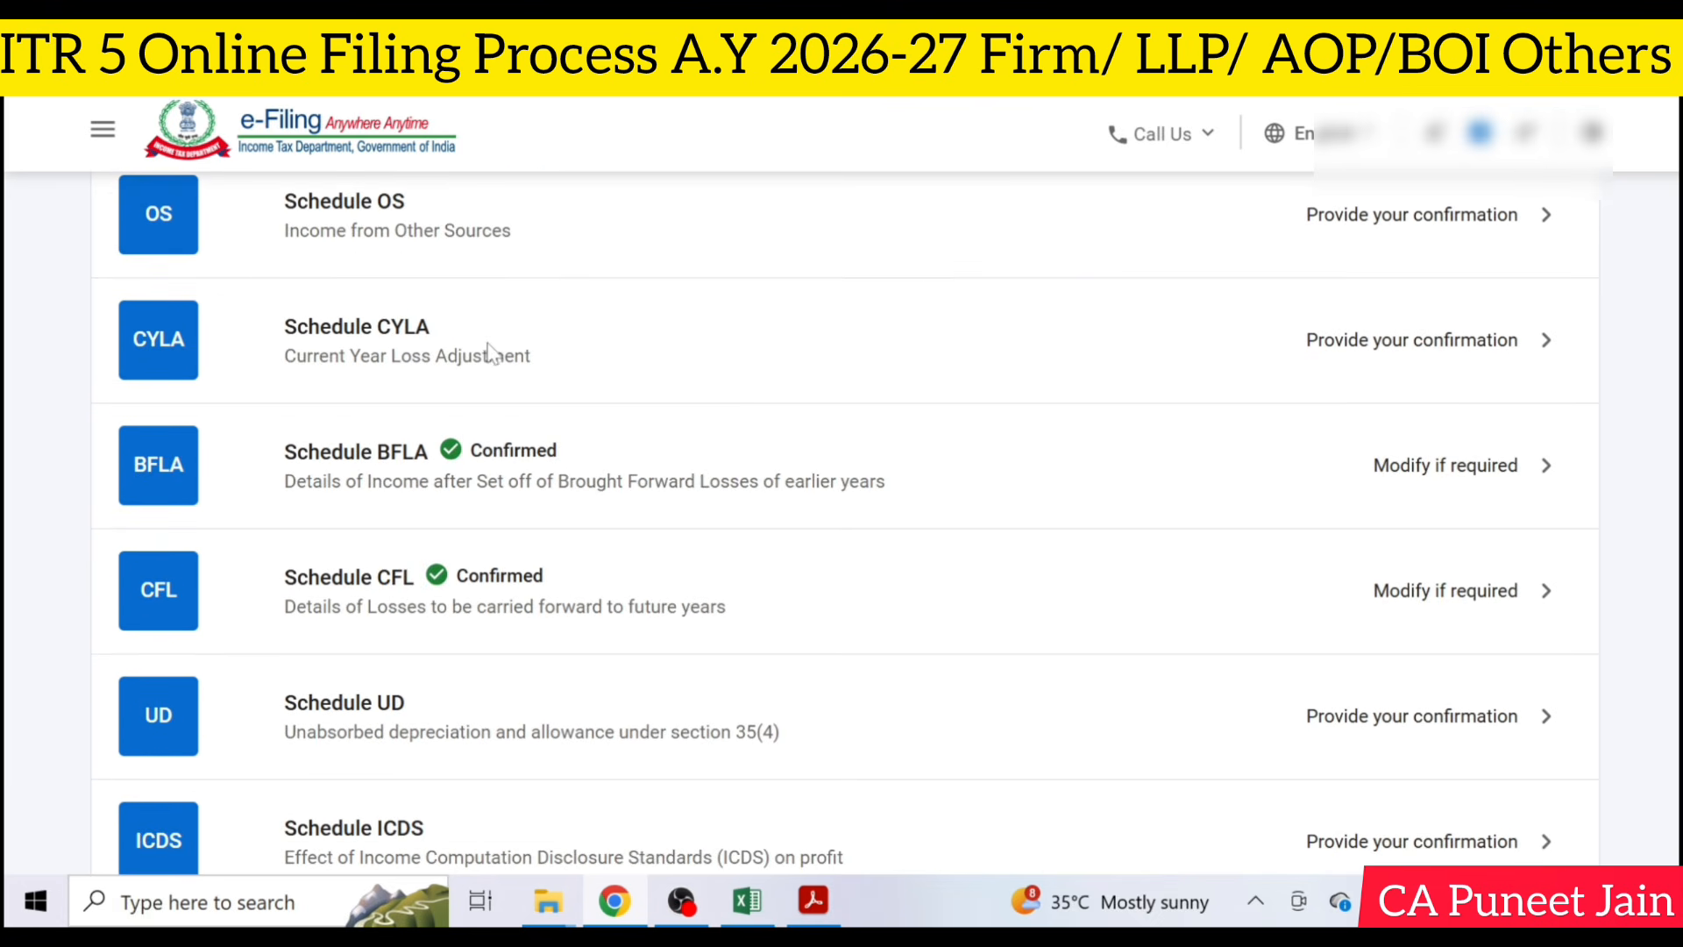
scroll(640, 361, "down", 15)
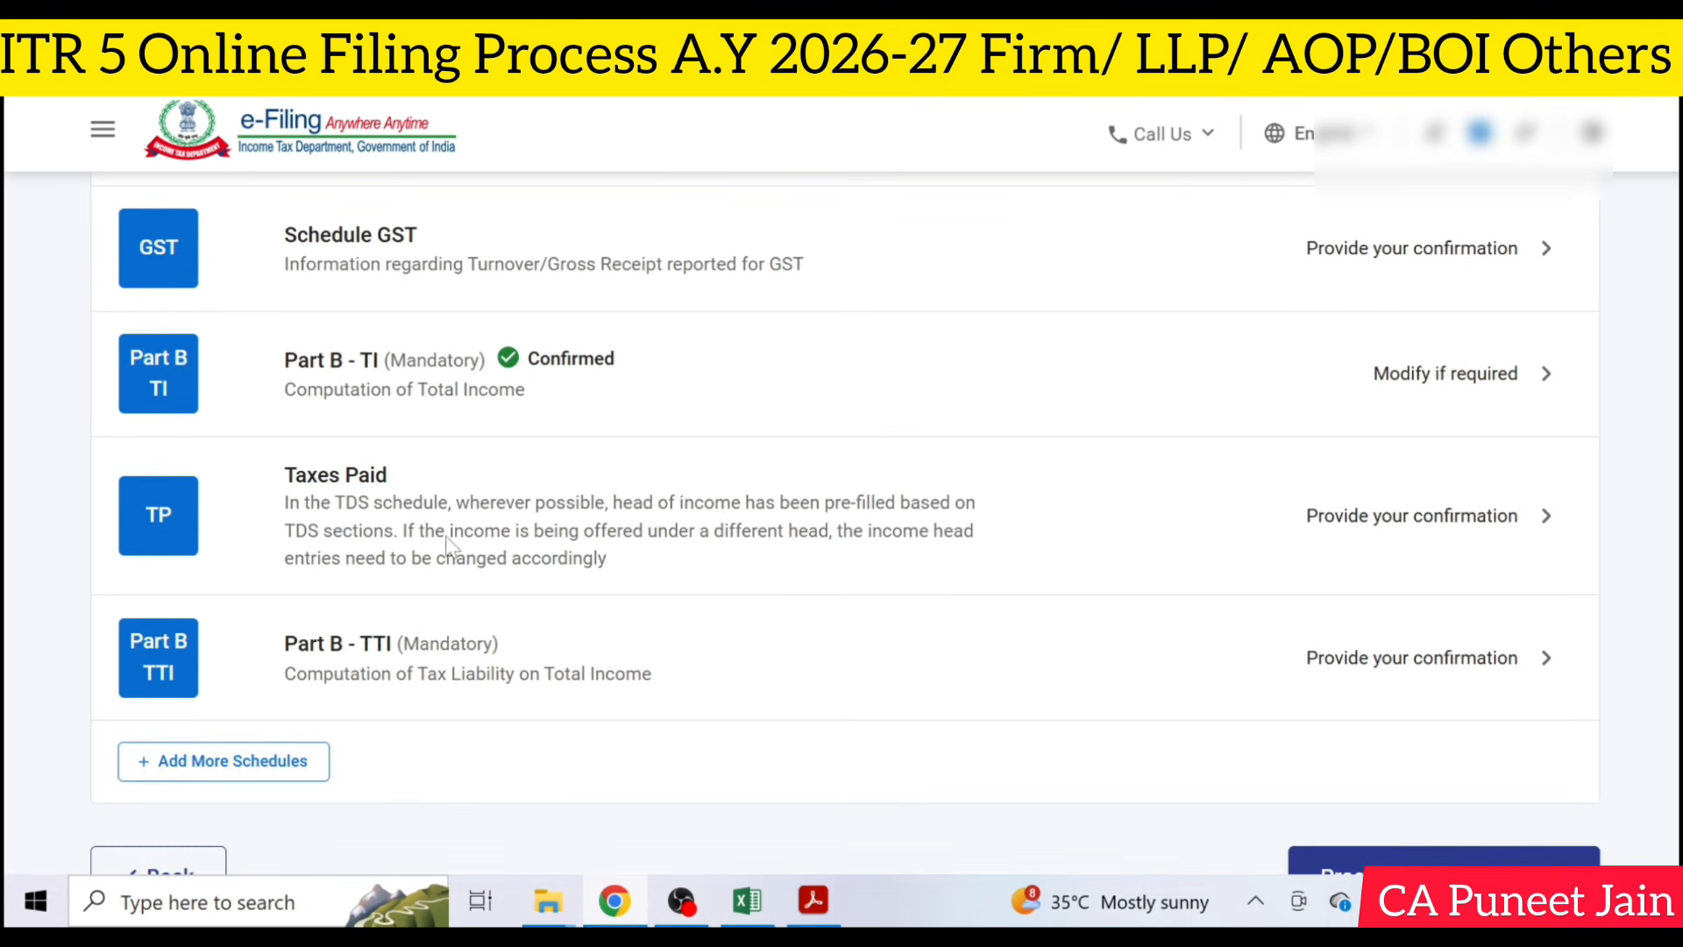
left_click(1088, 528)
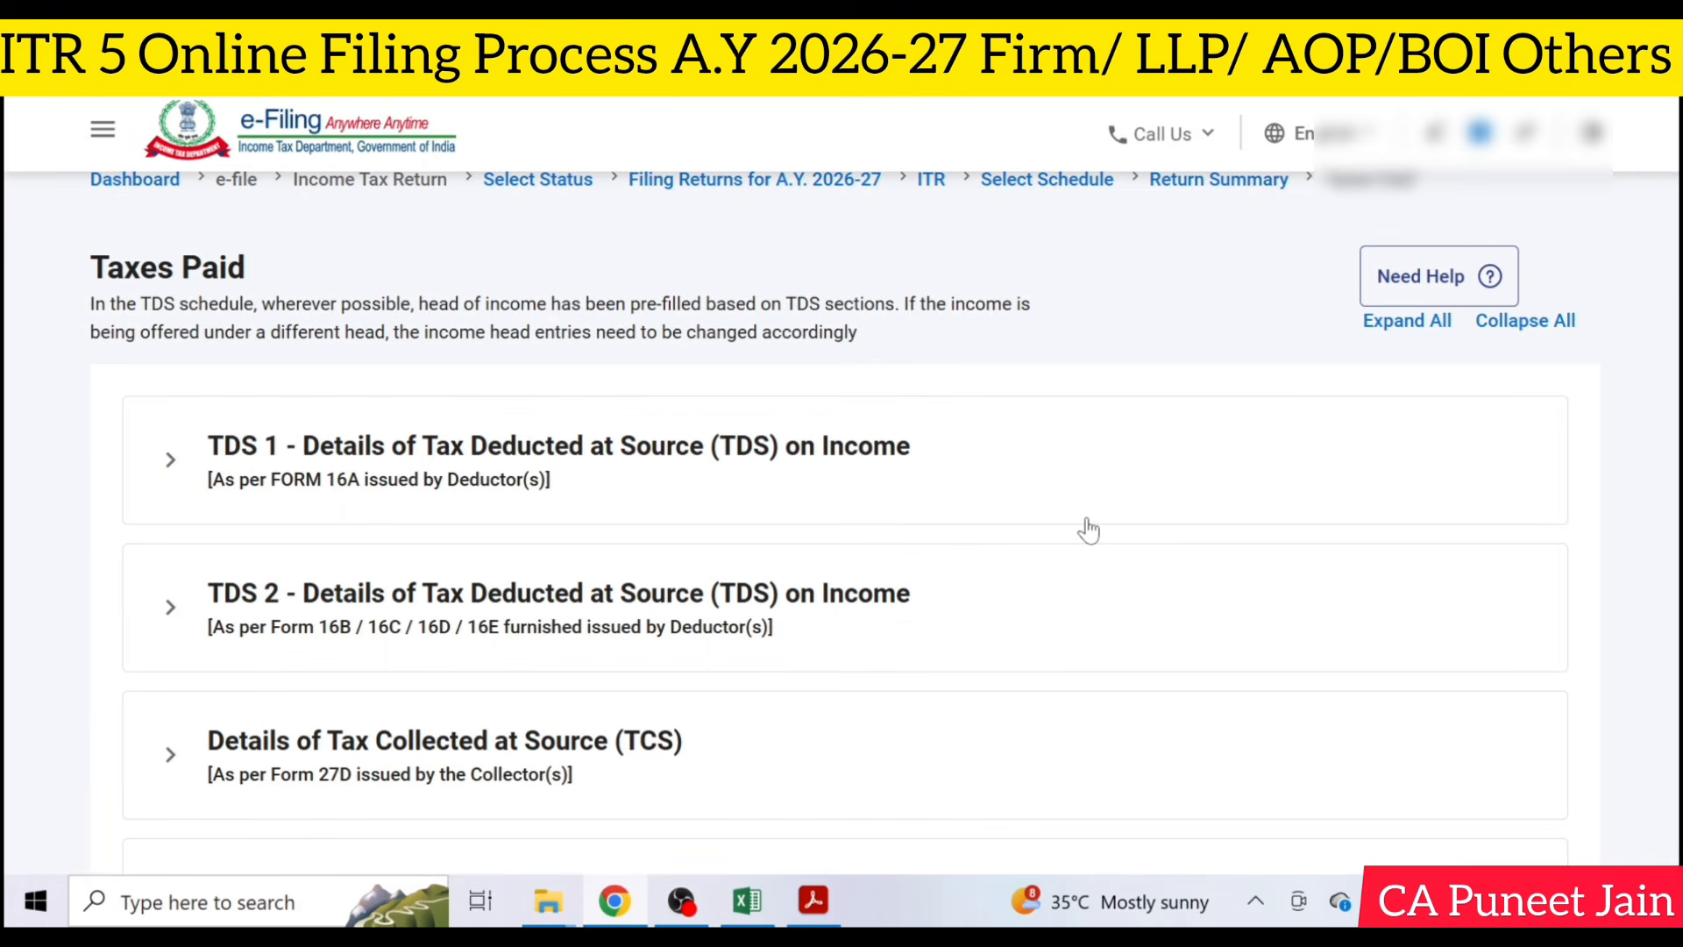
scroll(568, 465, "down", 5)
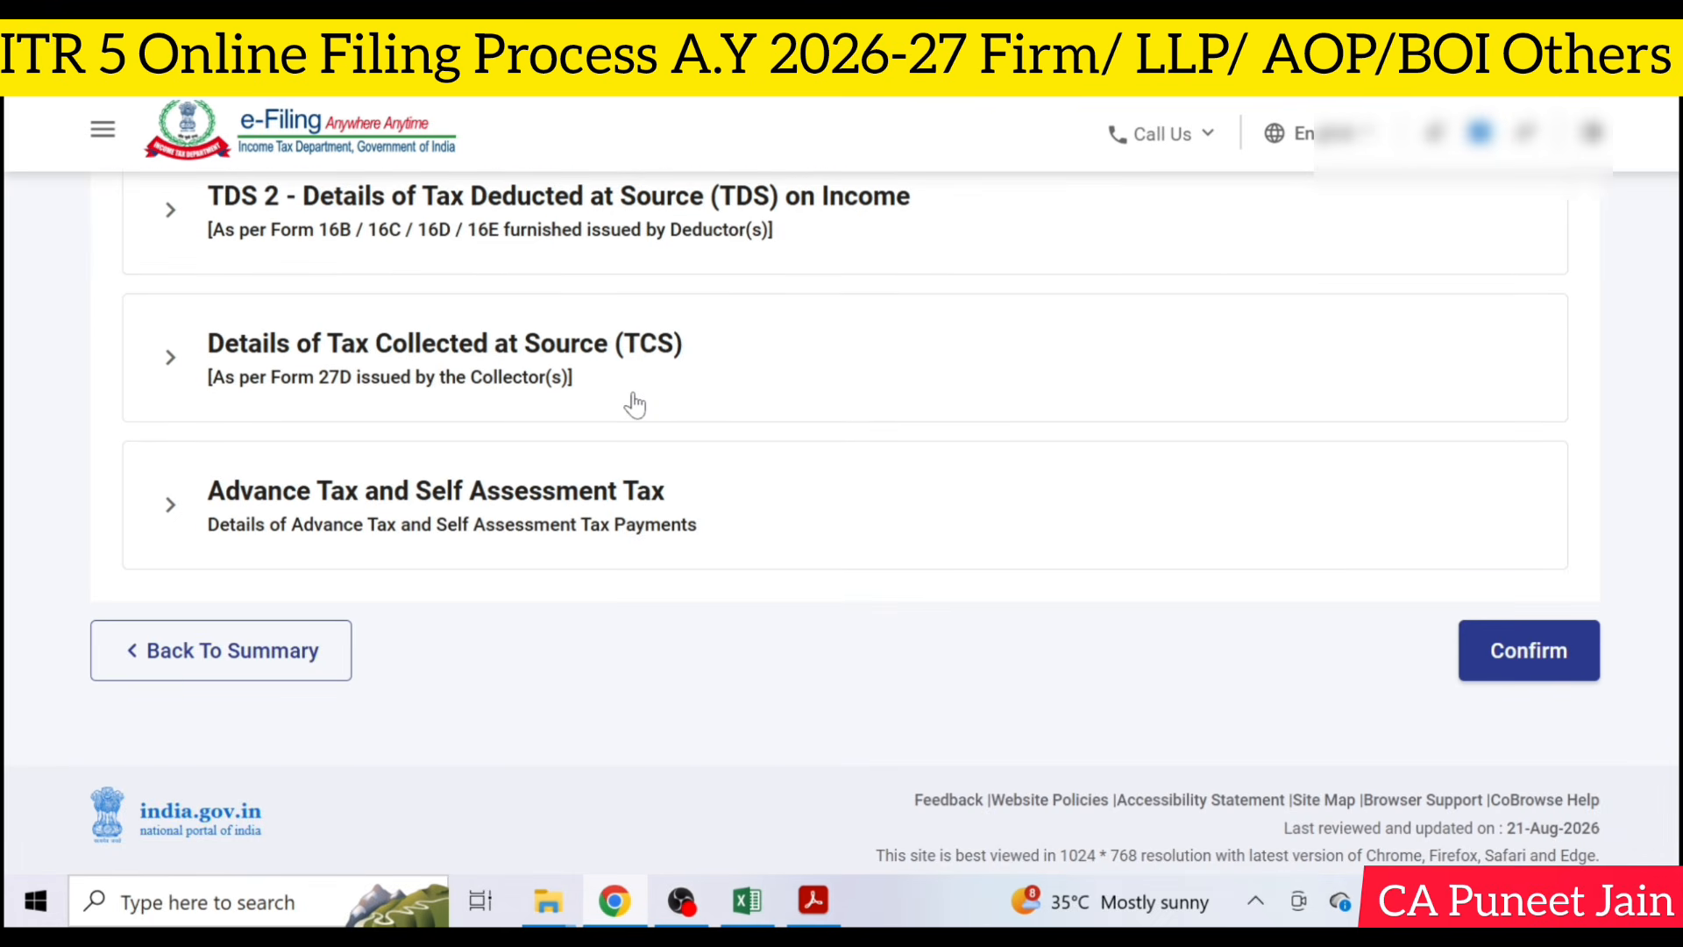
left_click(308, 547)
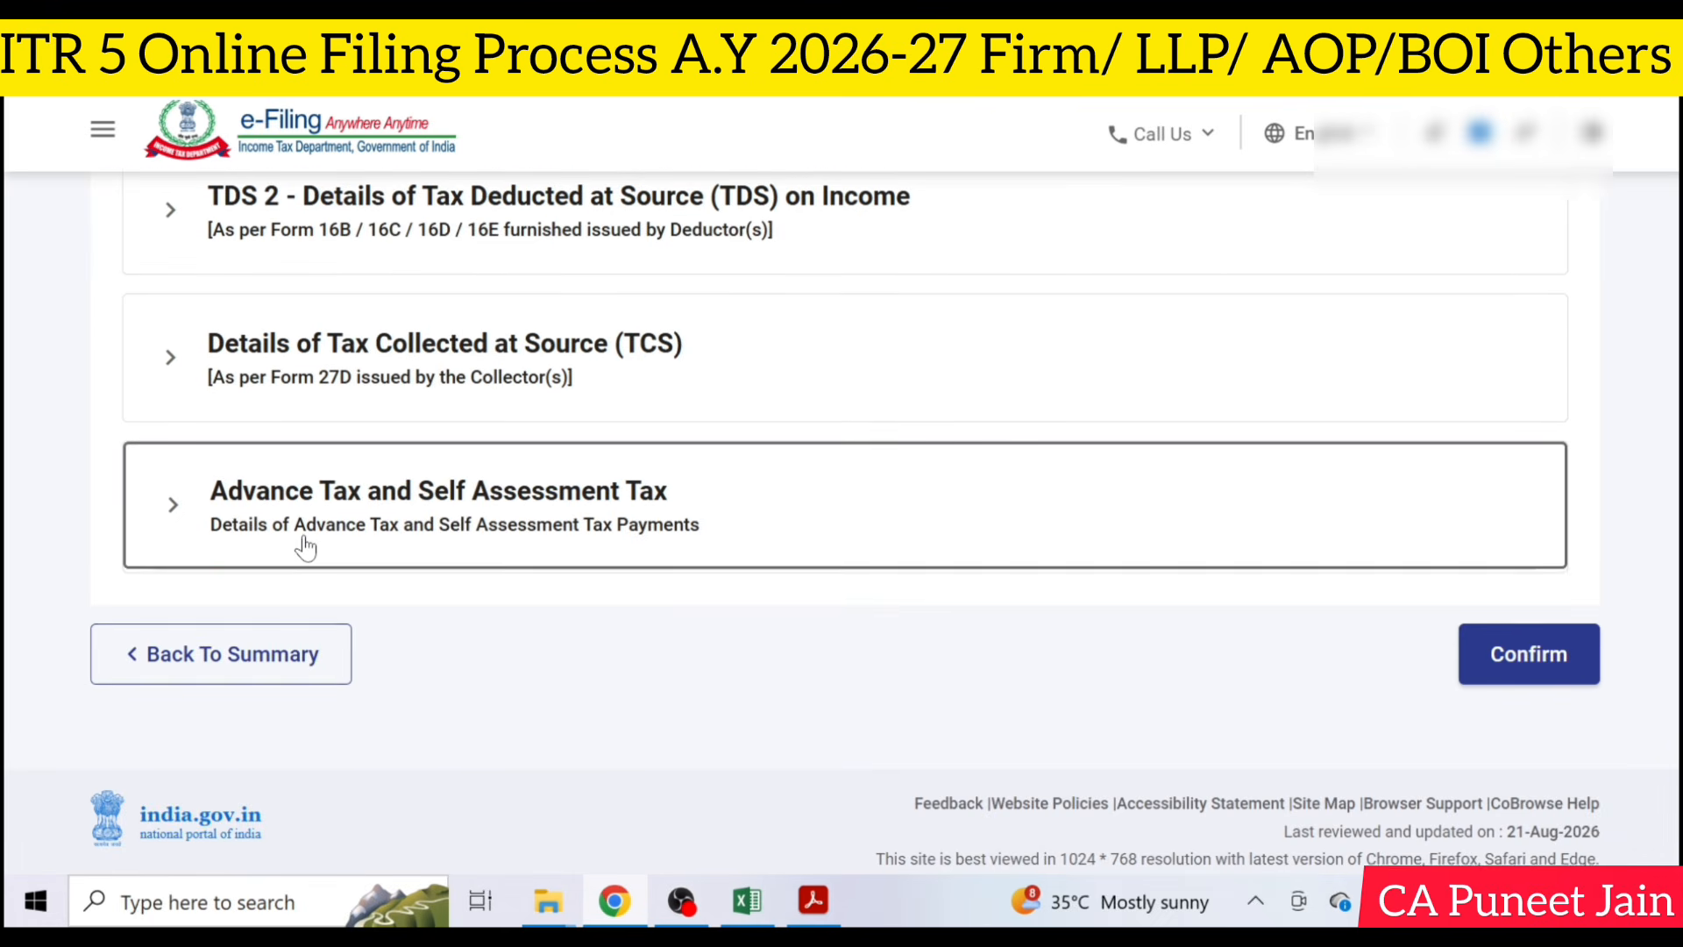
scroll(335, 568, "down", 2)
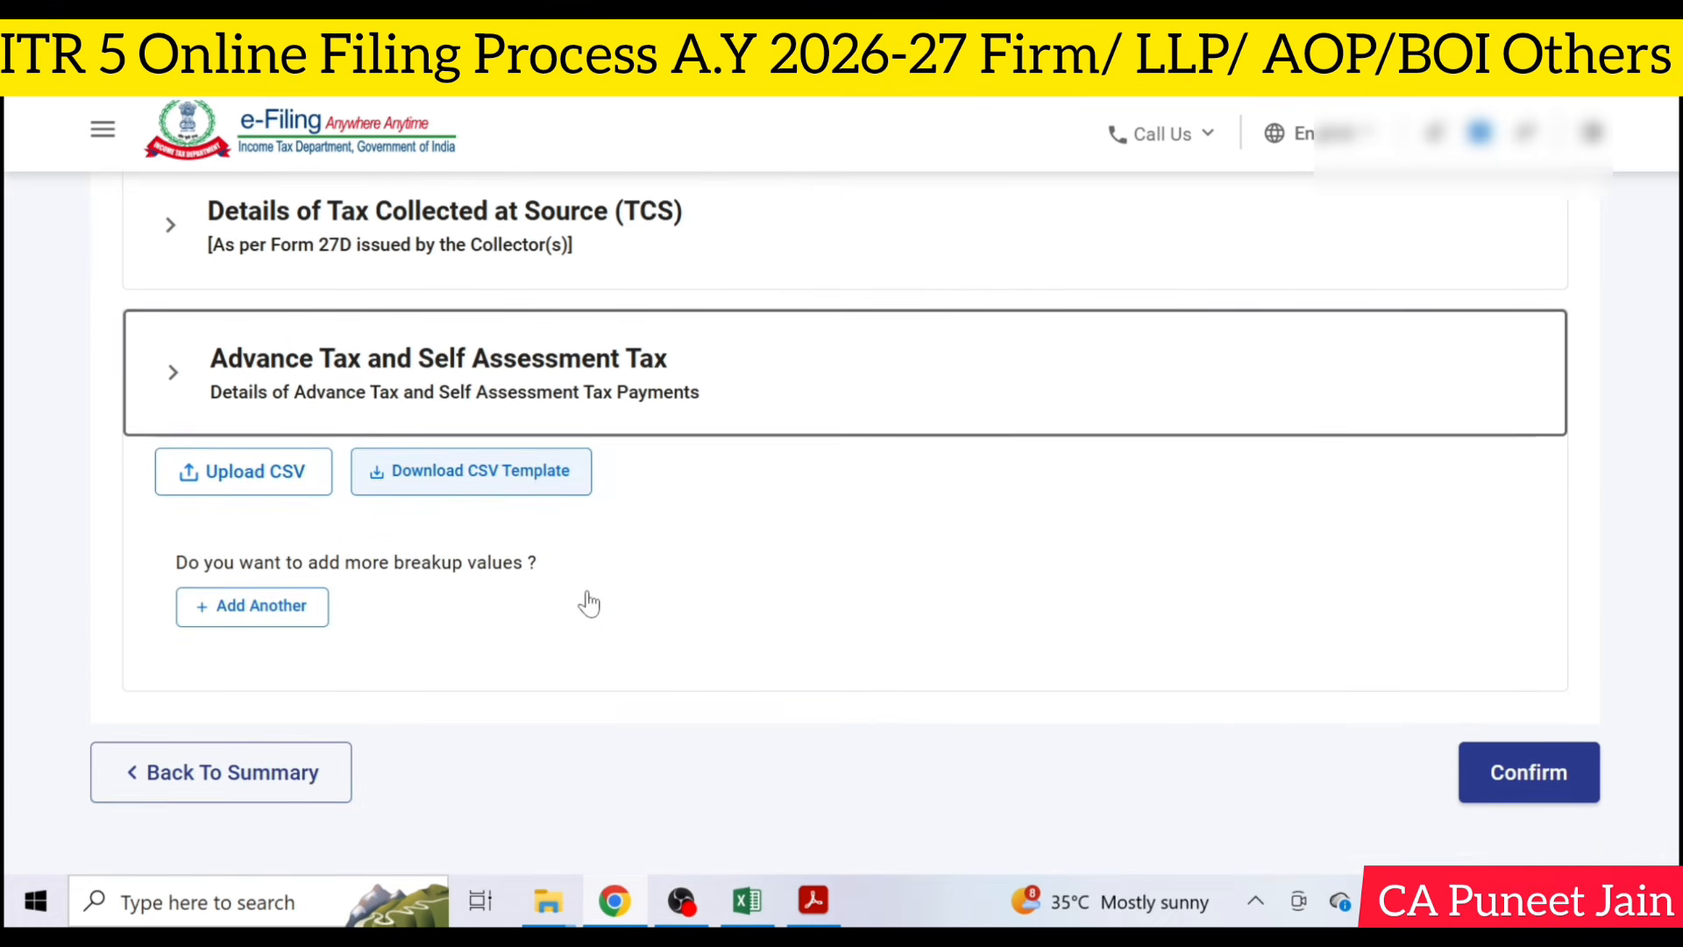
left_click(497, 421)
left_click(1527, 609)
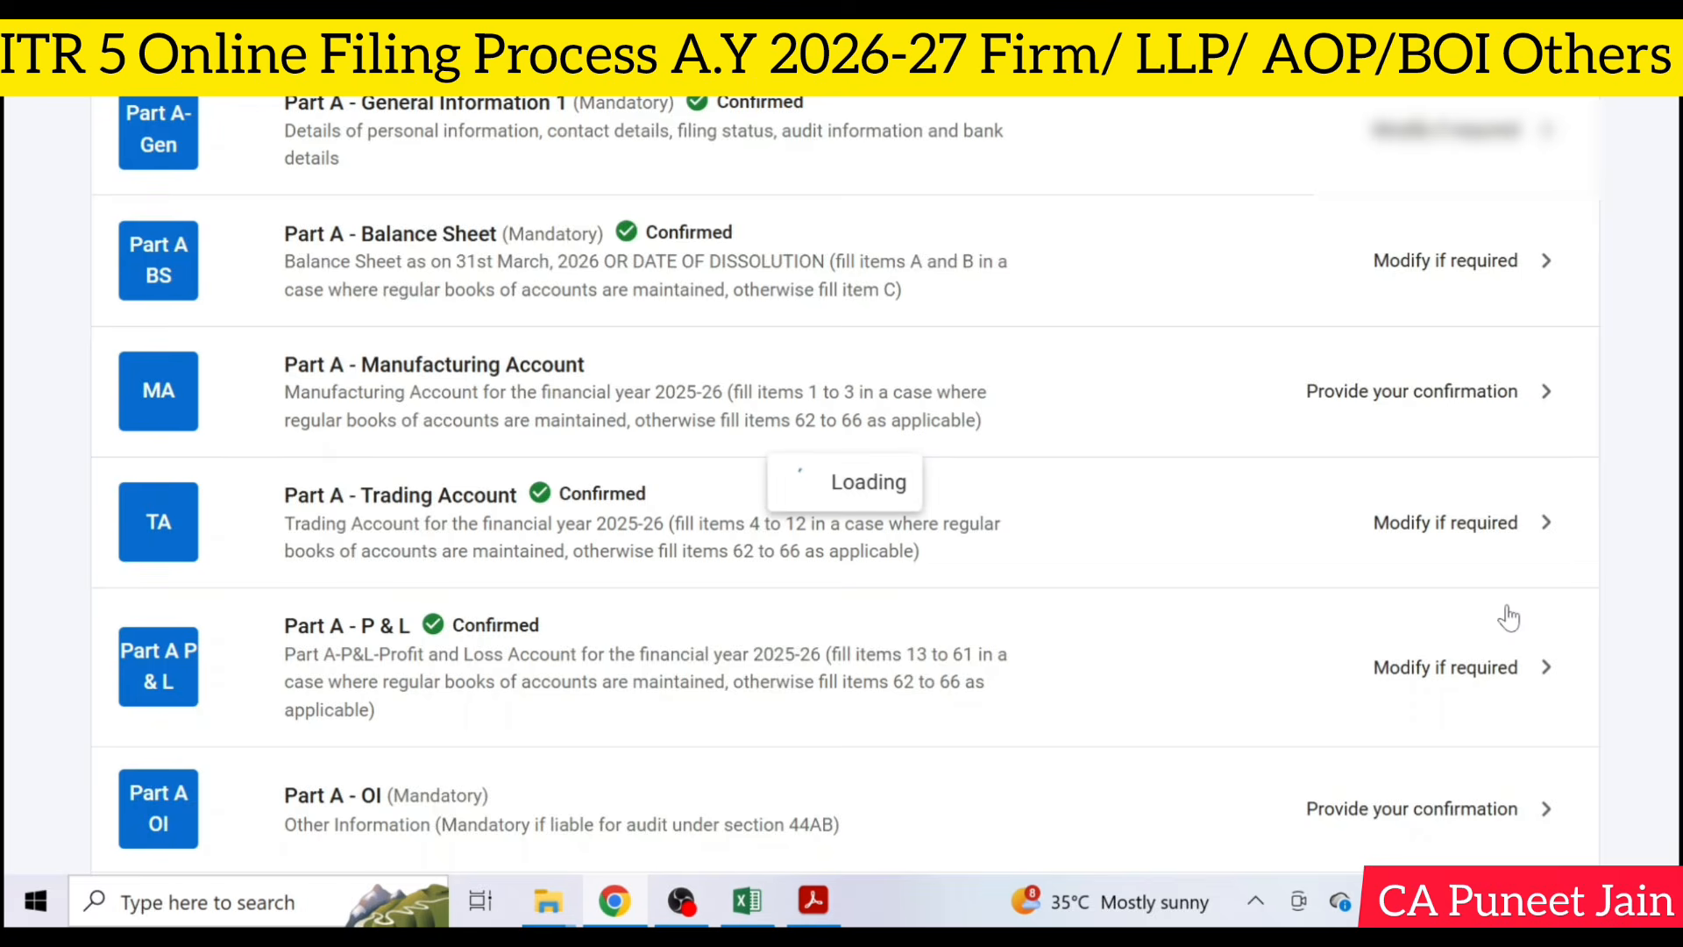
- Review the tax liability computation in Part B - TTI and confirm it with No selected for foreign assets and income
scroll(1509, 618, "down", 20)
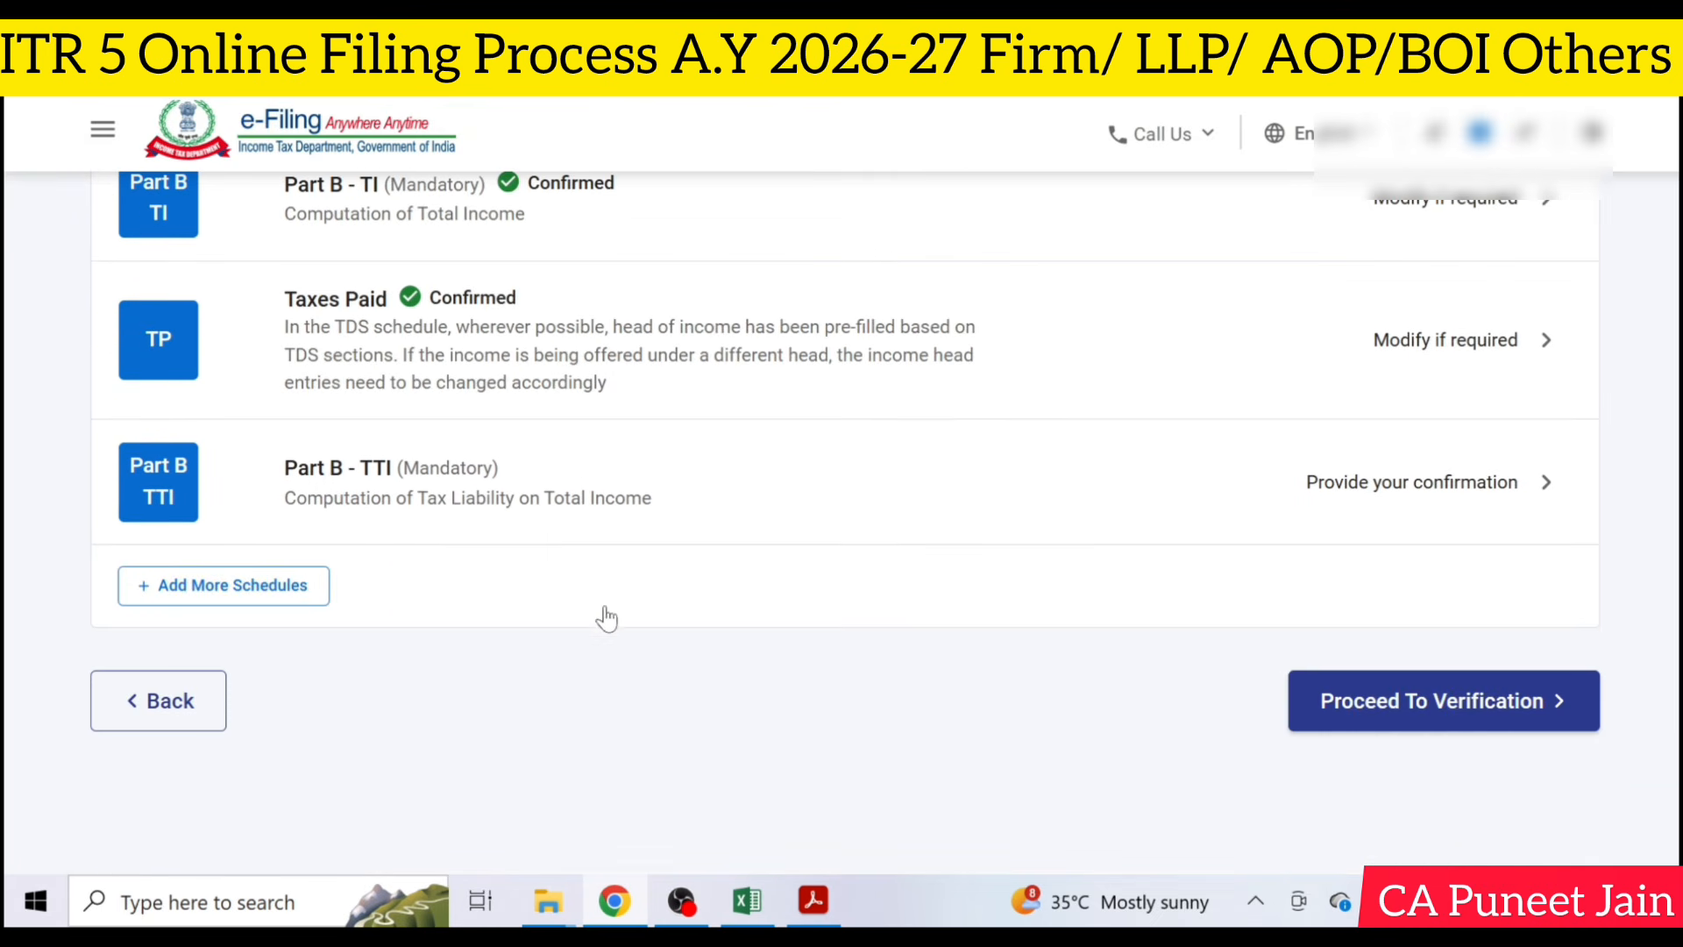
left_click(1161, 498)
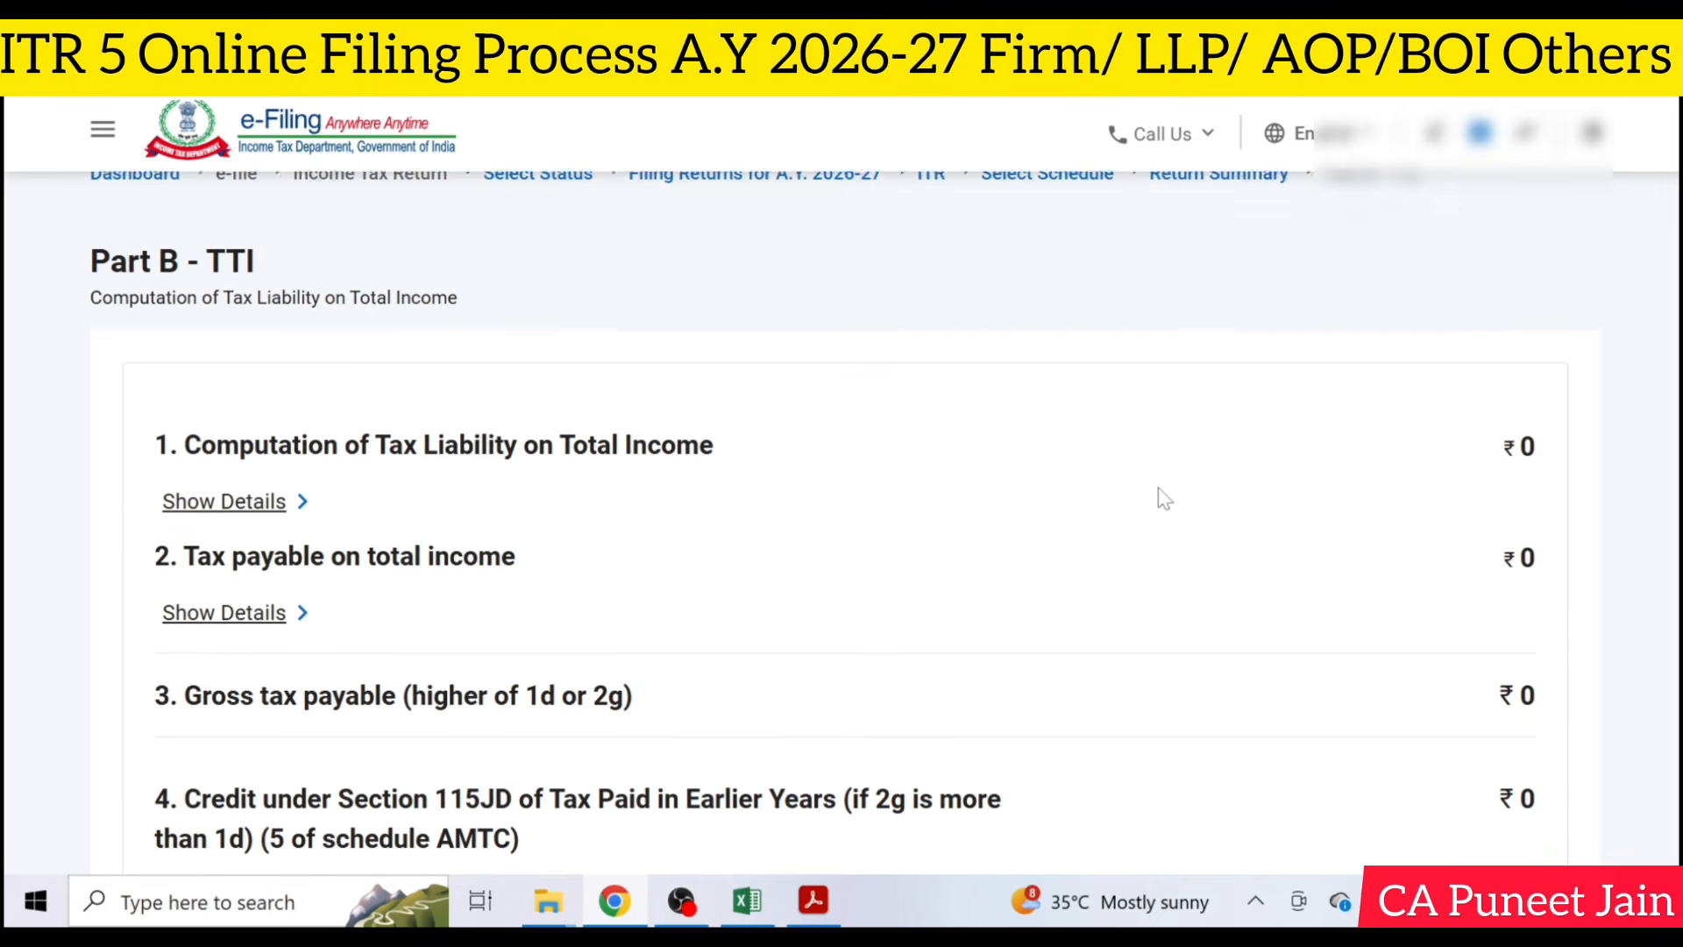
scroll(1164, 498, "down", 15)
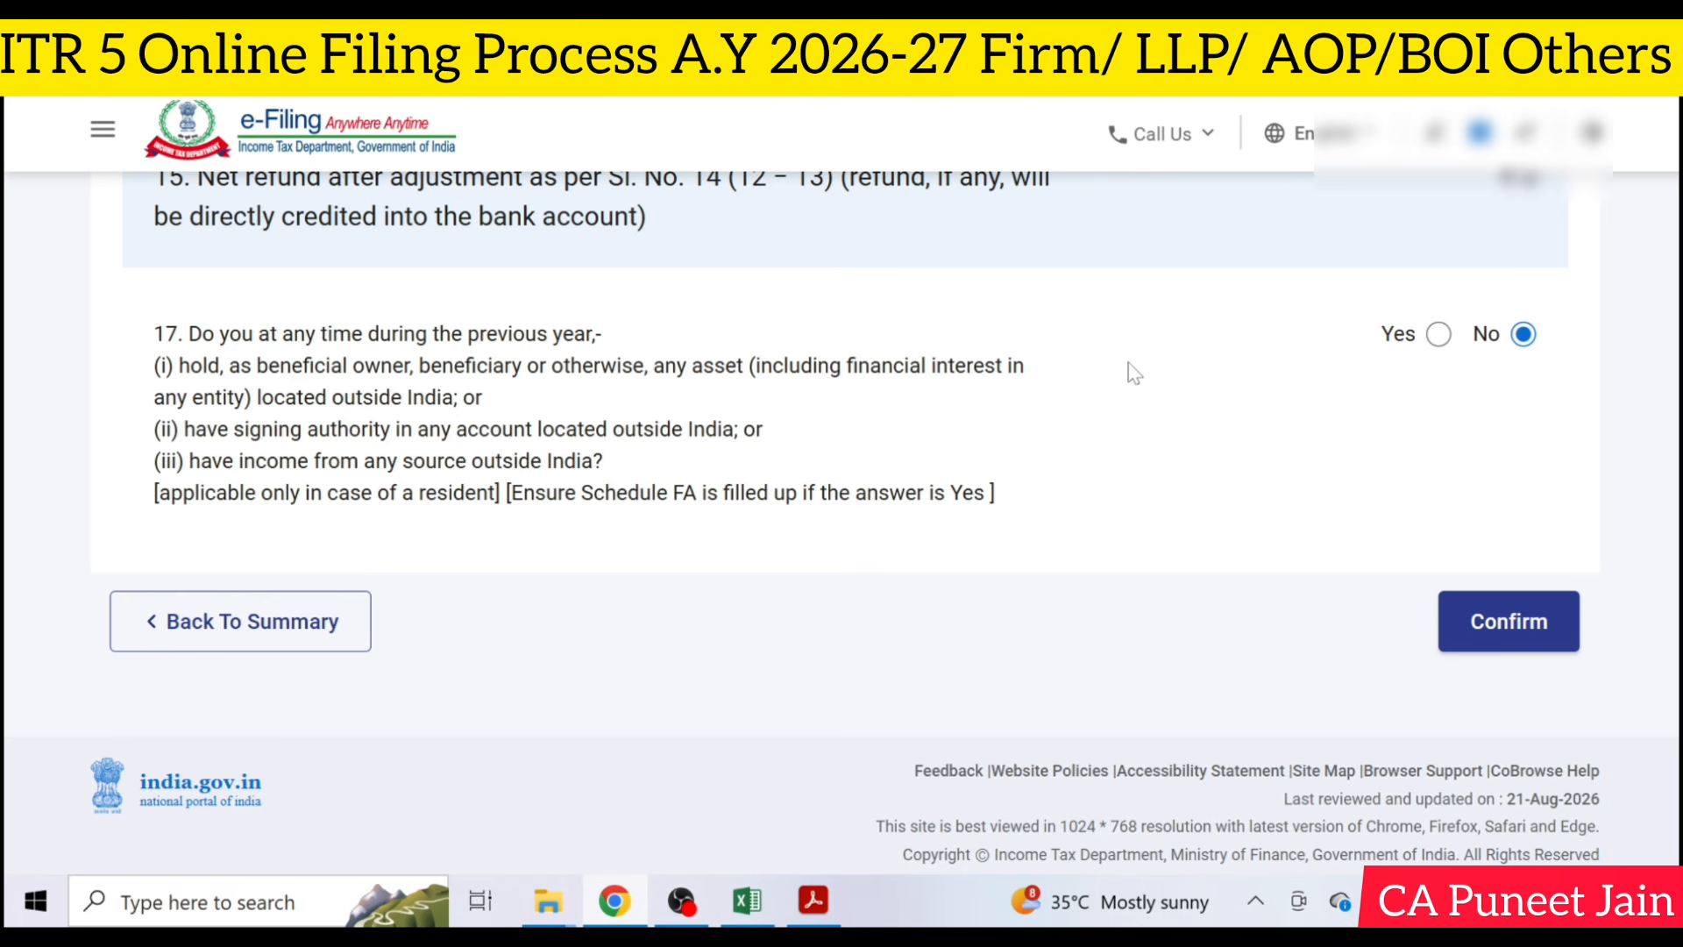
left_click(1568, 630)
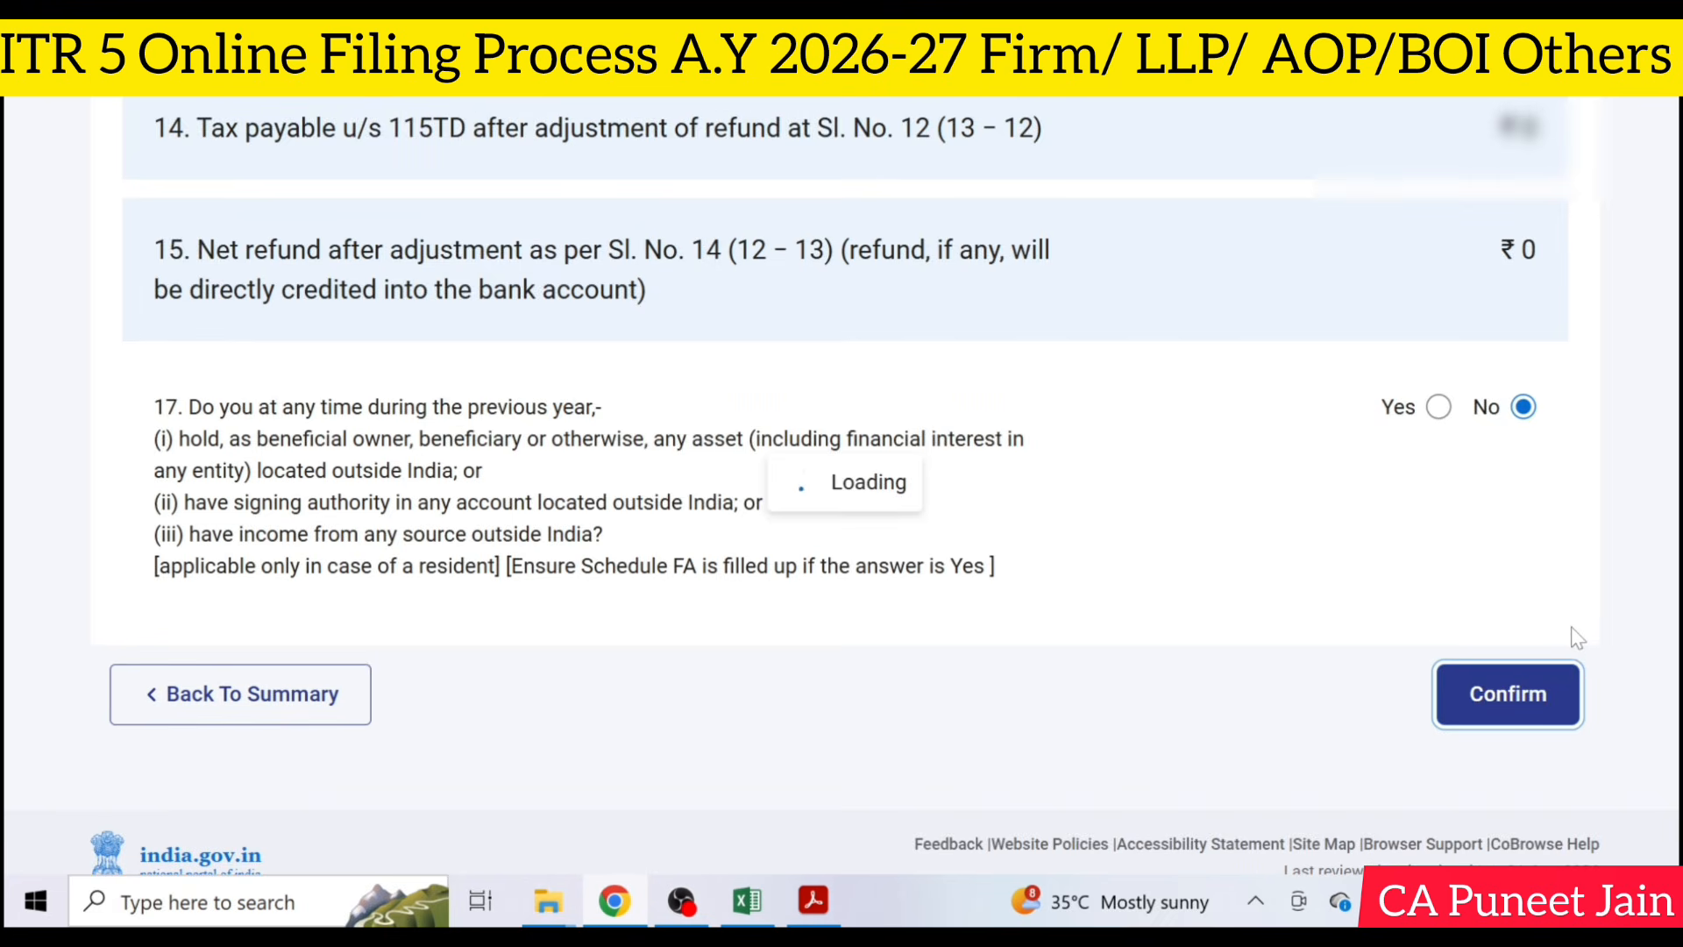
- Proceed from the return summary through internal validation, preview and upload level validation to the verification method selection
scroll(1548, 556, "down", 15)
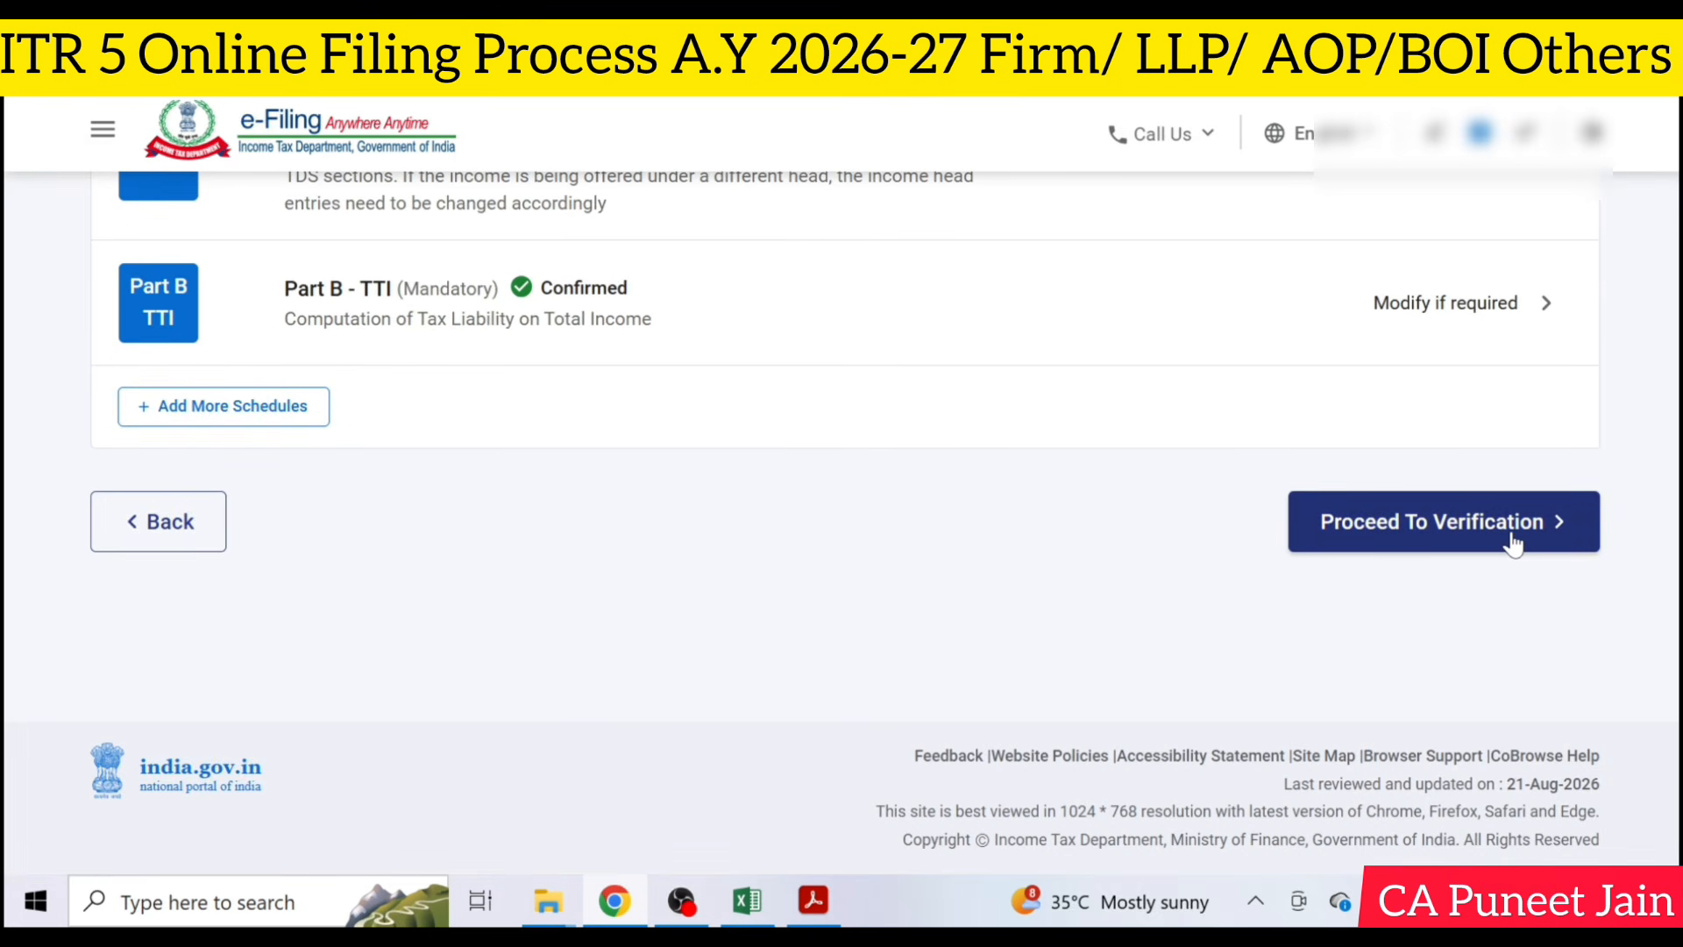
left_click(1514, 535)
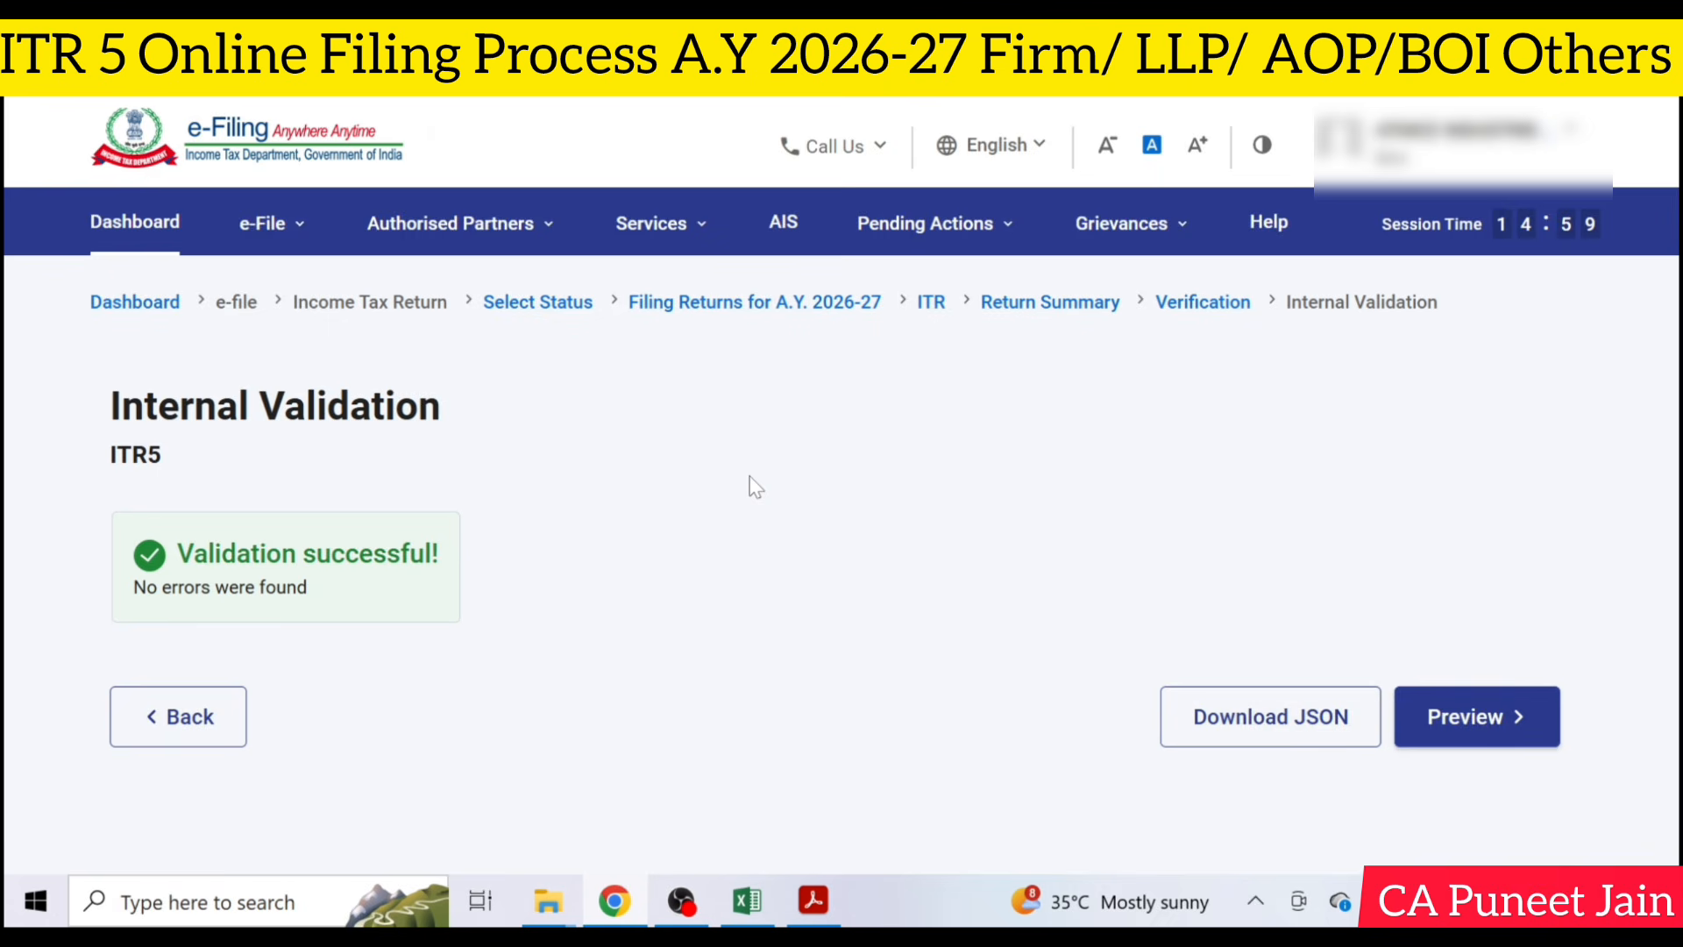
scroll(1017, 461, "down", 3)
left_click(1450, 527)
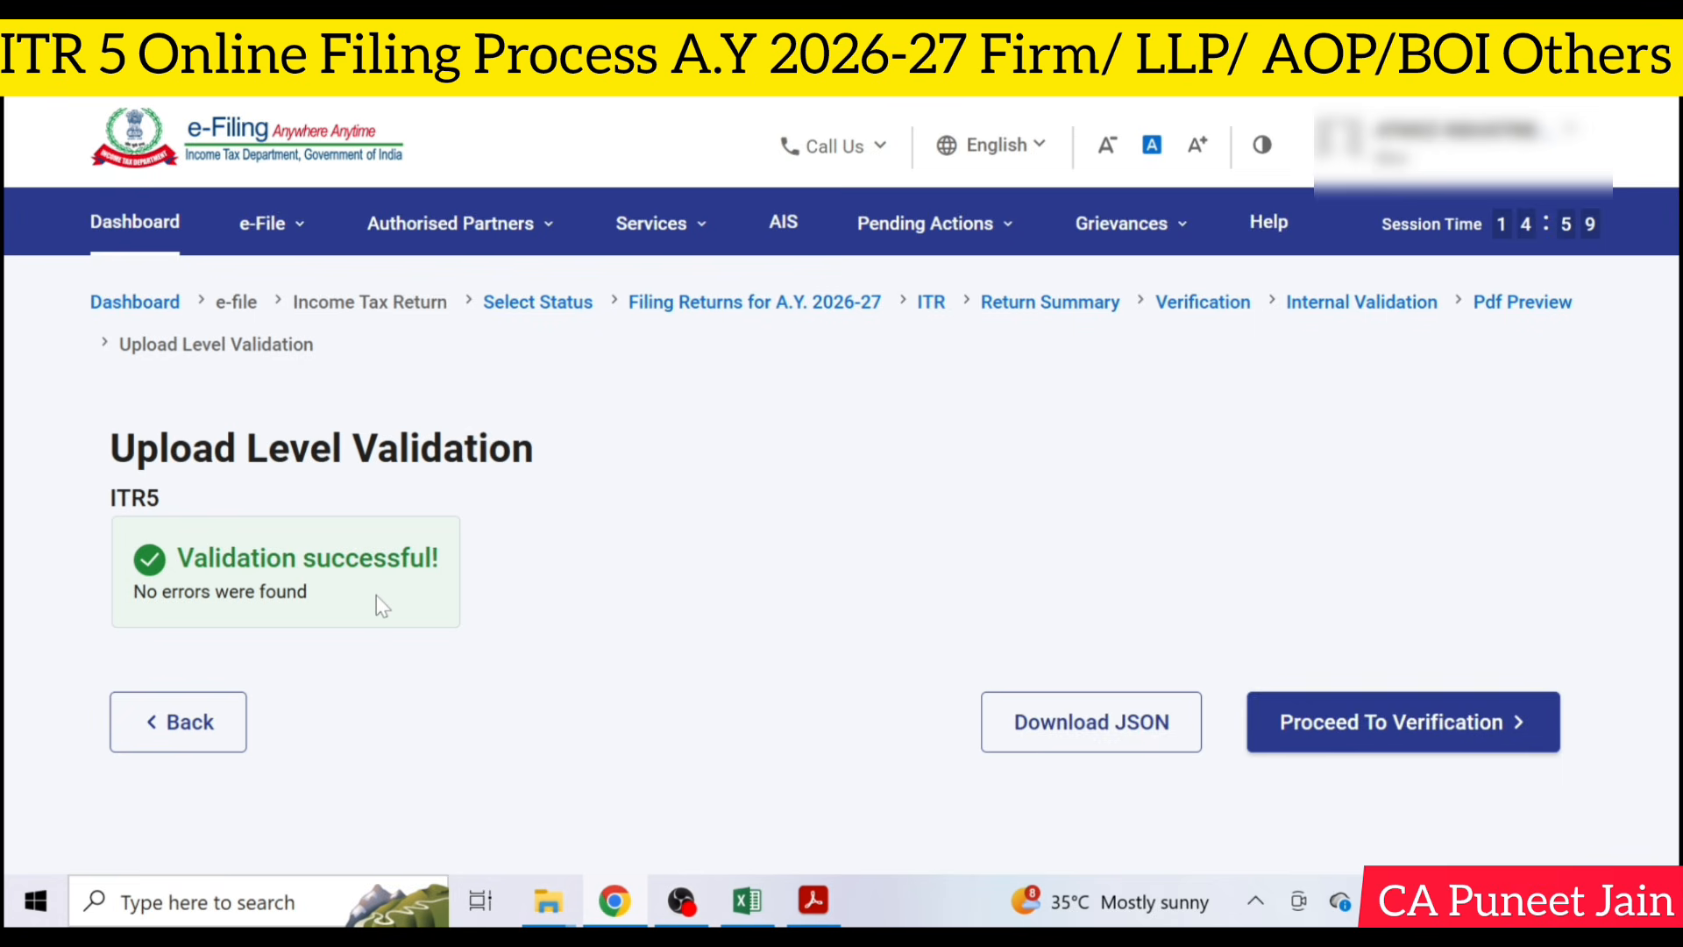
left_click(1399, 724)
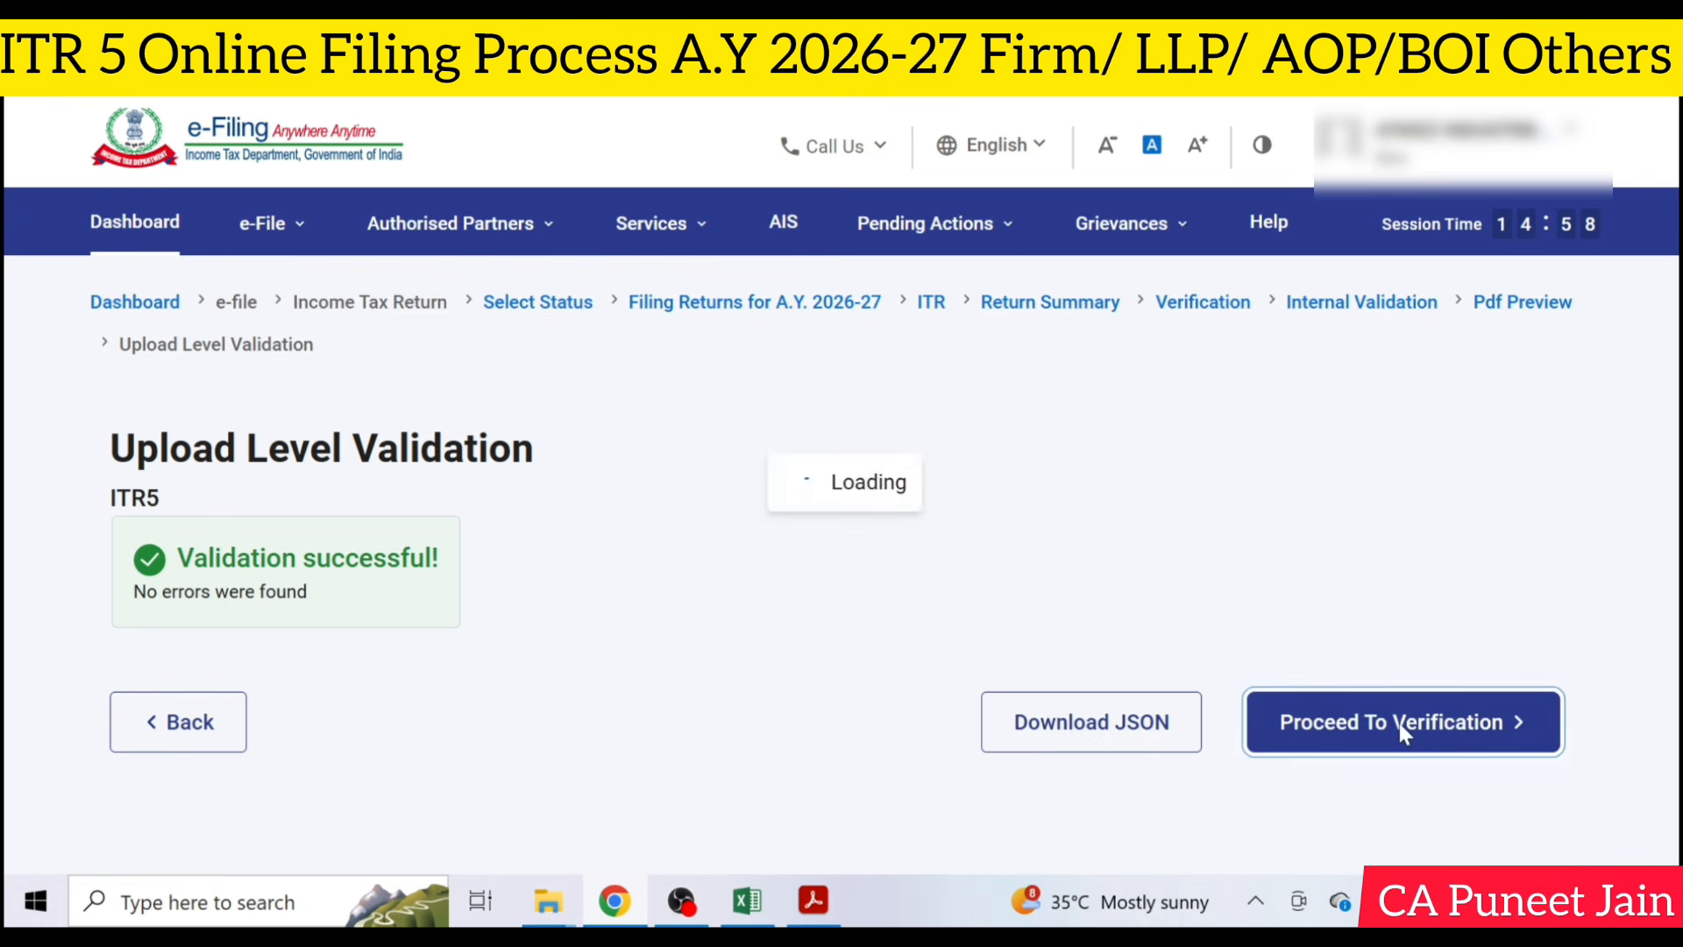
- Choose E-Verify Now with OTP on the Aadhaar-registered mobile number, agree to validate the Aadhaar details, and generate the OTP
scroll(1394, 728, "down", 4)
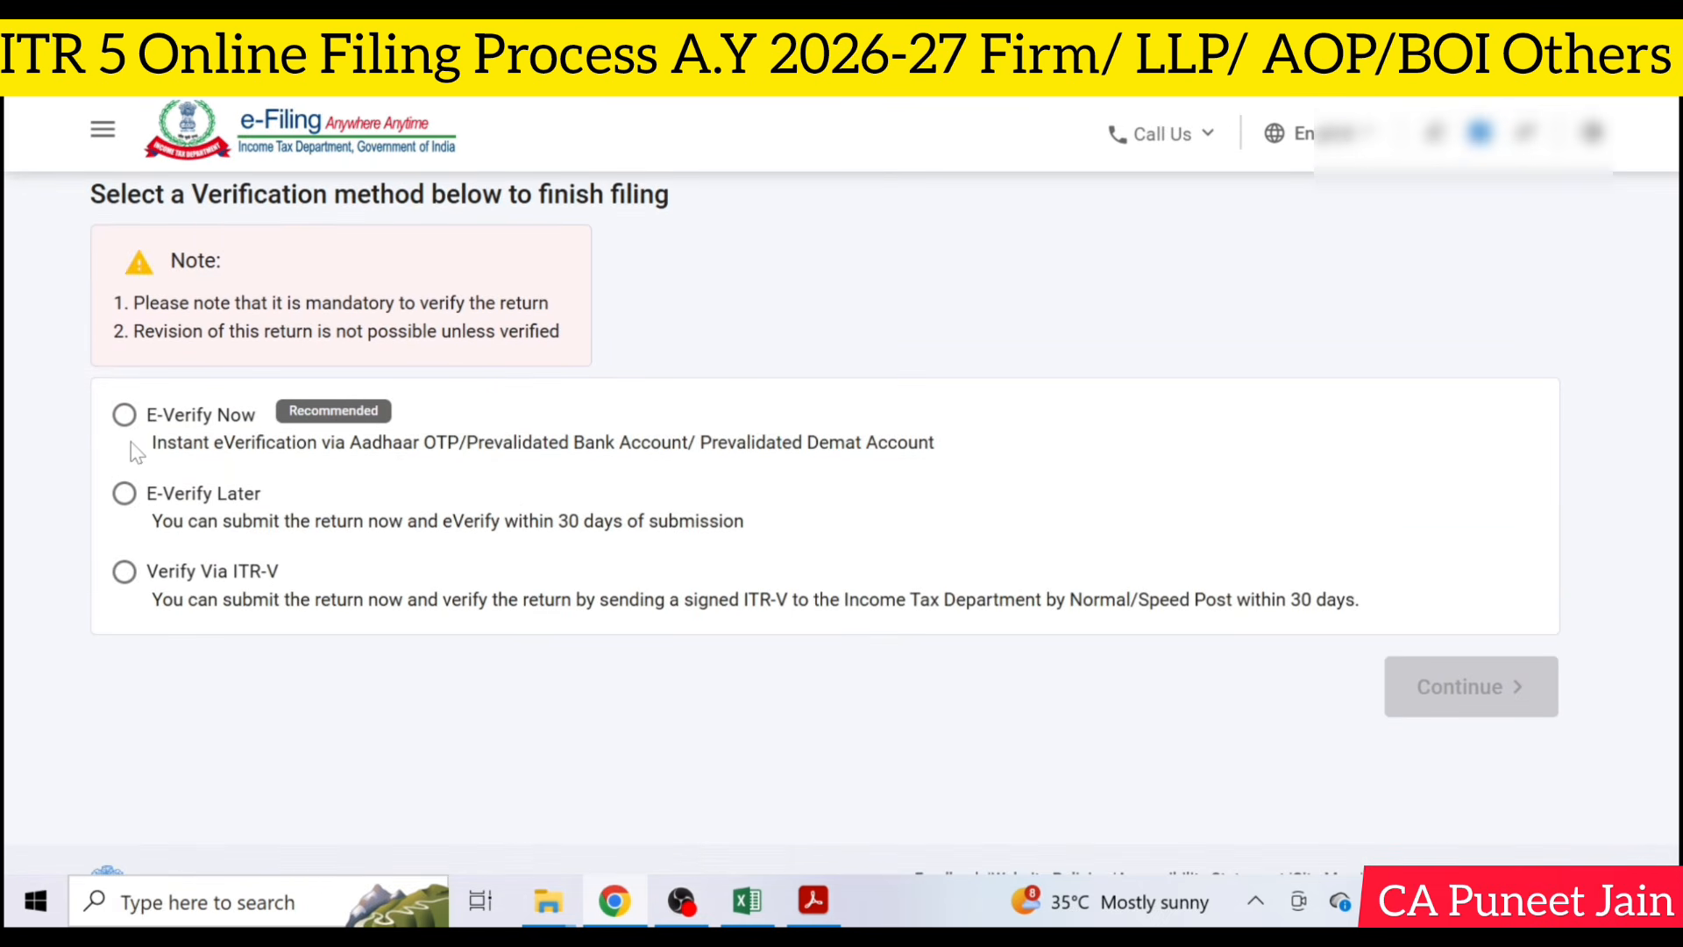
left_click(124, 414)
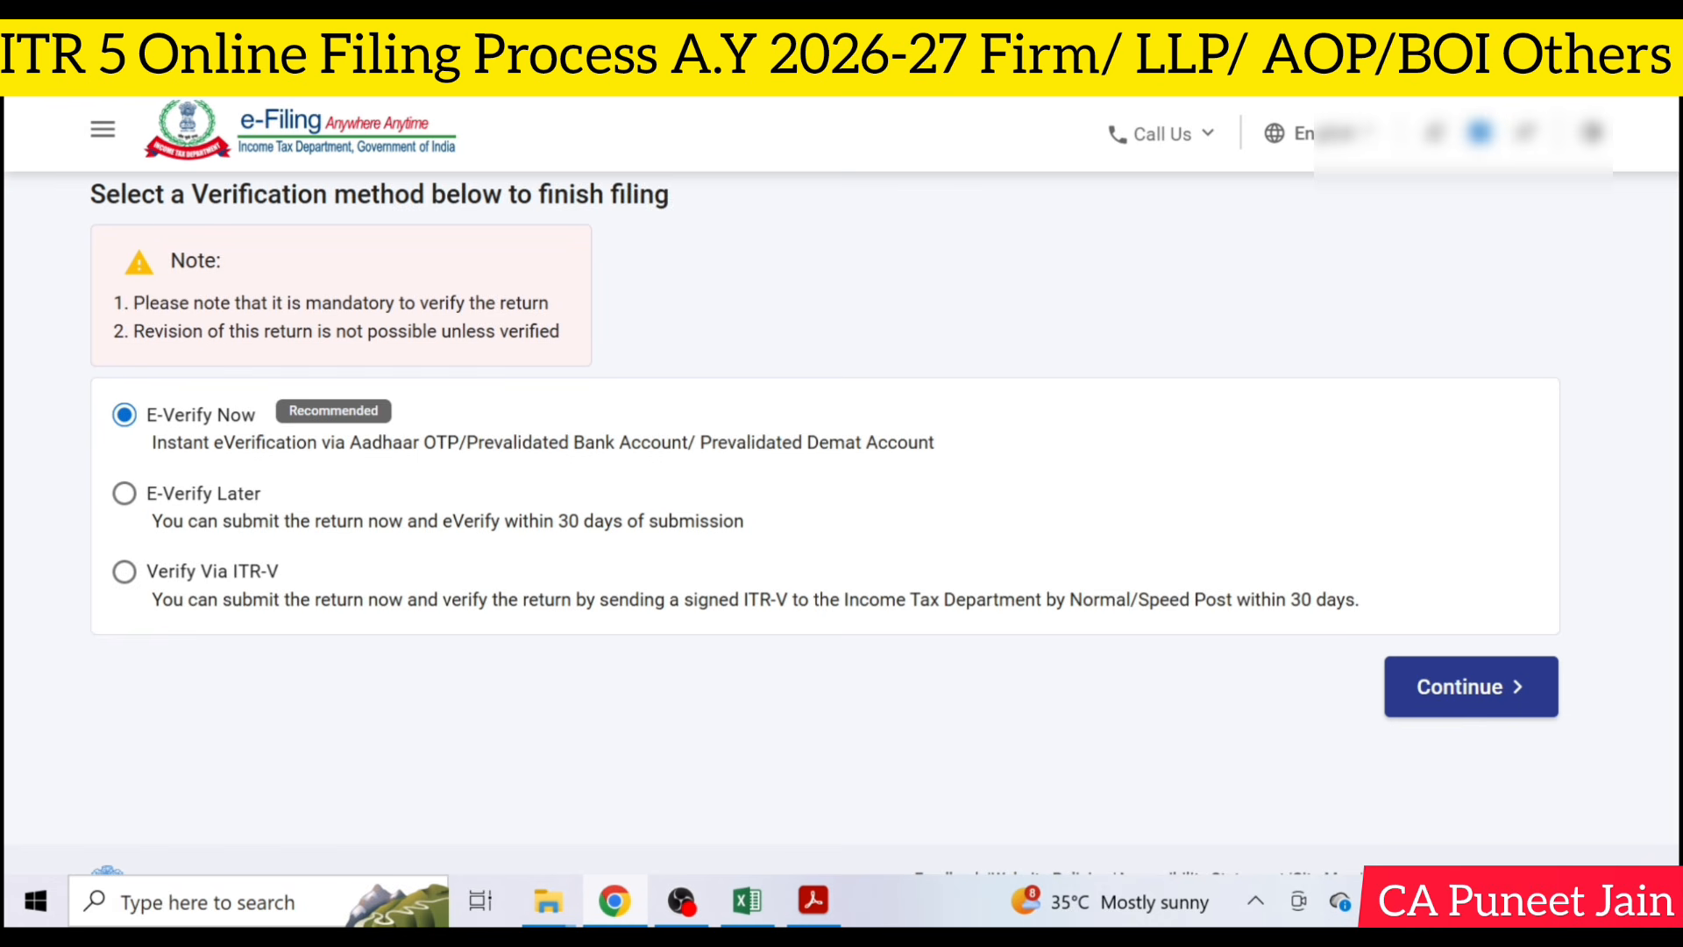
left_click(1495, 698)
scroll(1160, 582, "down", 2)
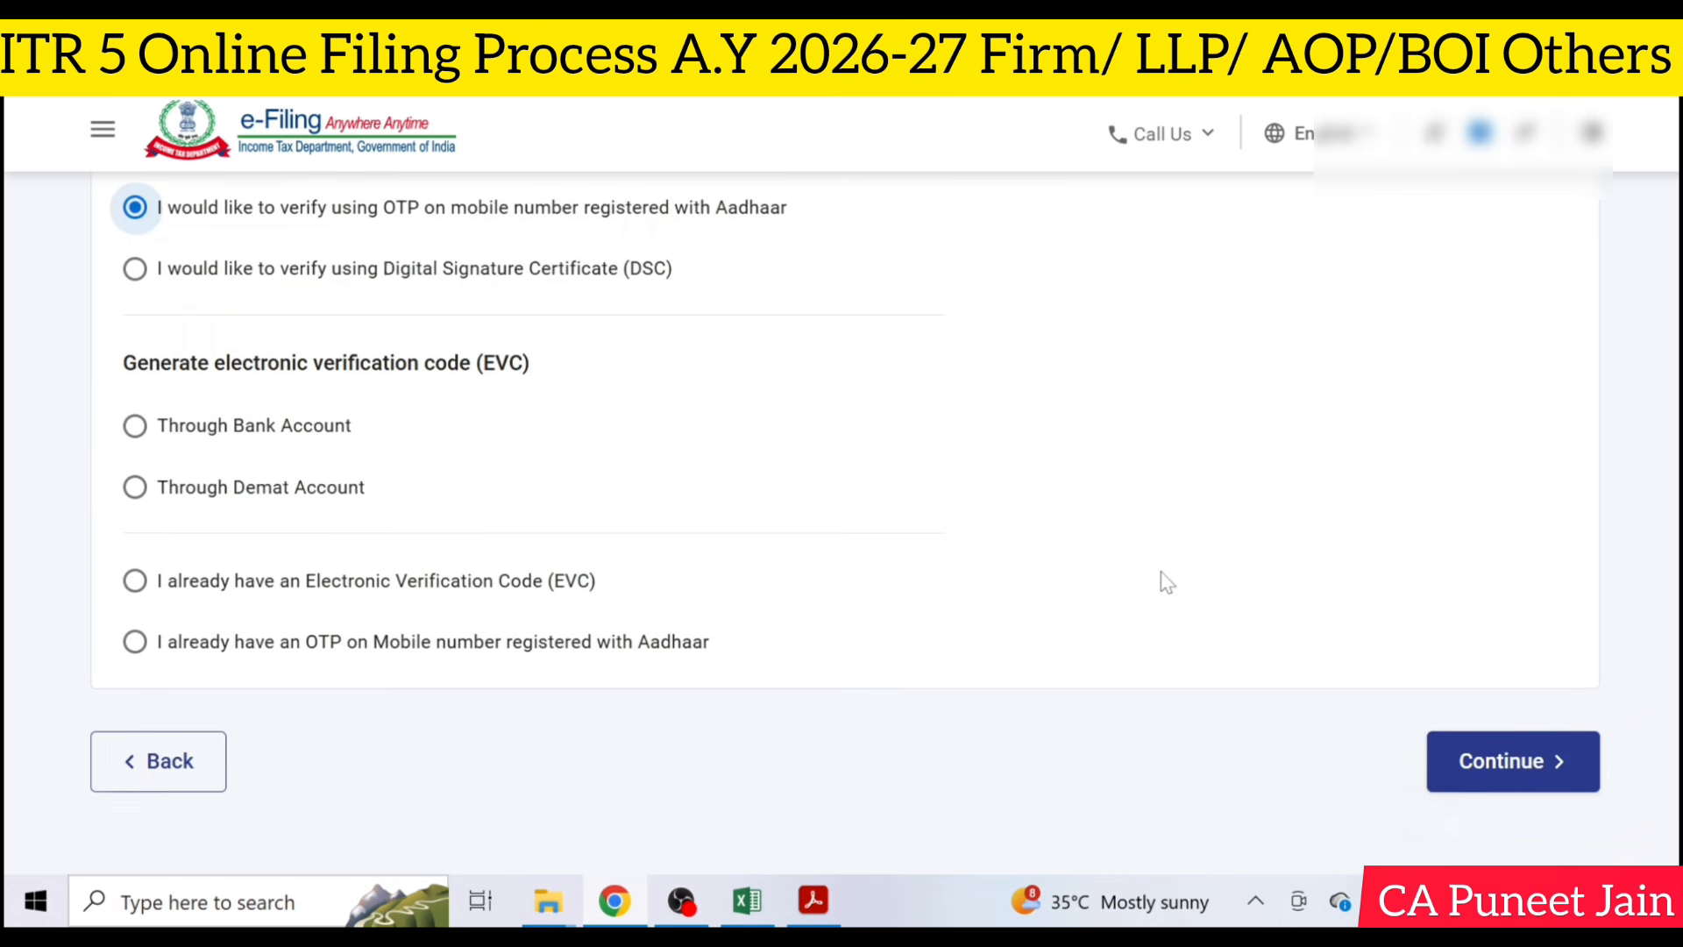
left_click(1460, 654)
left_click(704, 544)
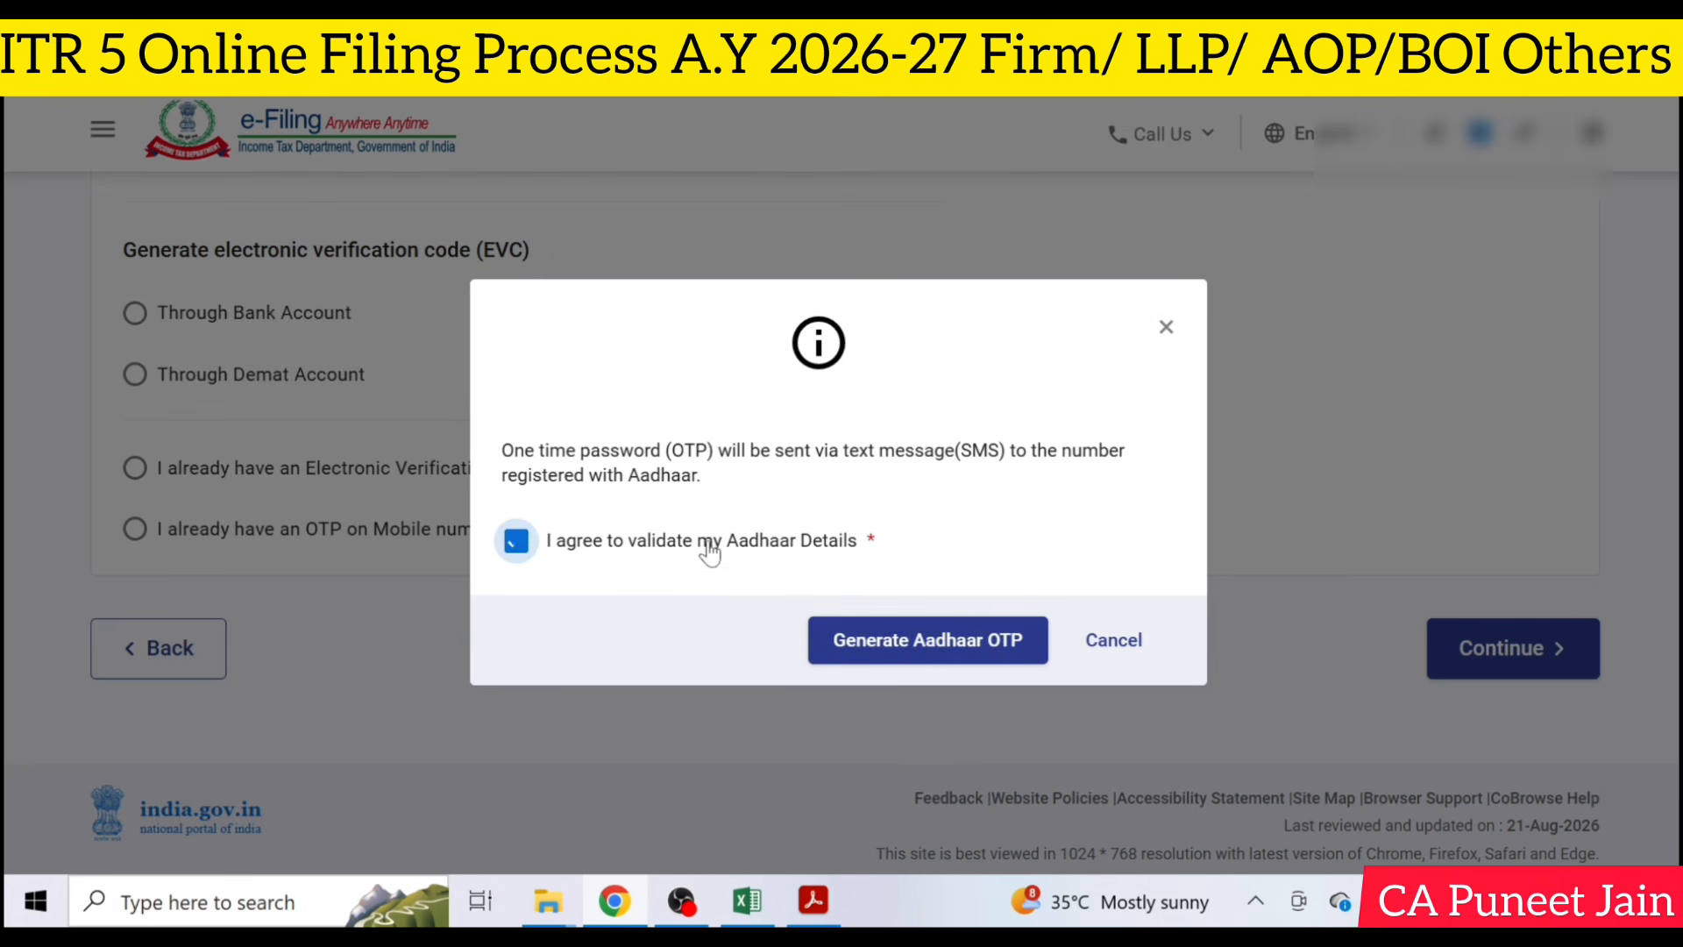
left_click(879, 654)
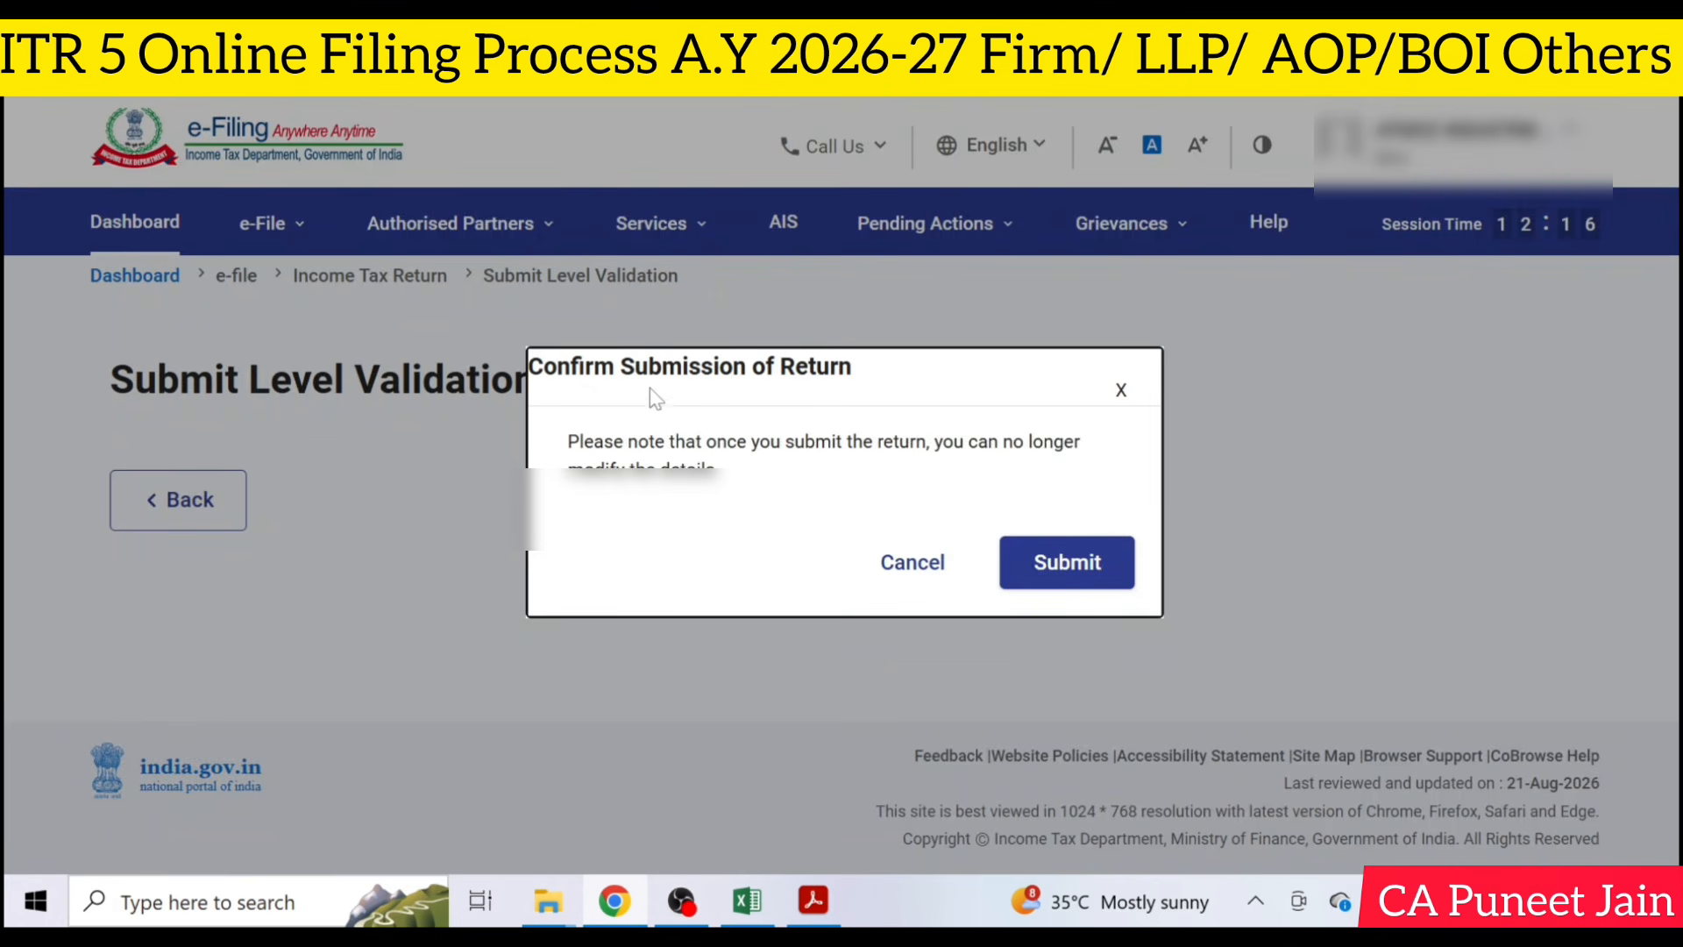
- Confirm the submission of the return to complete filing and e-verification
left_click(1106, 577)
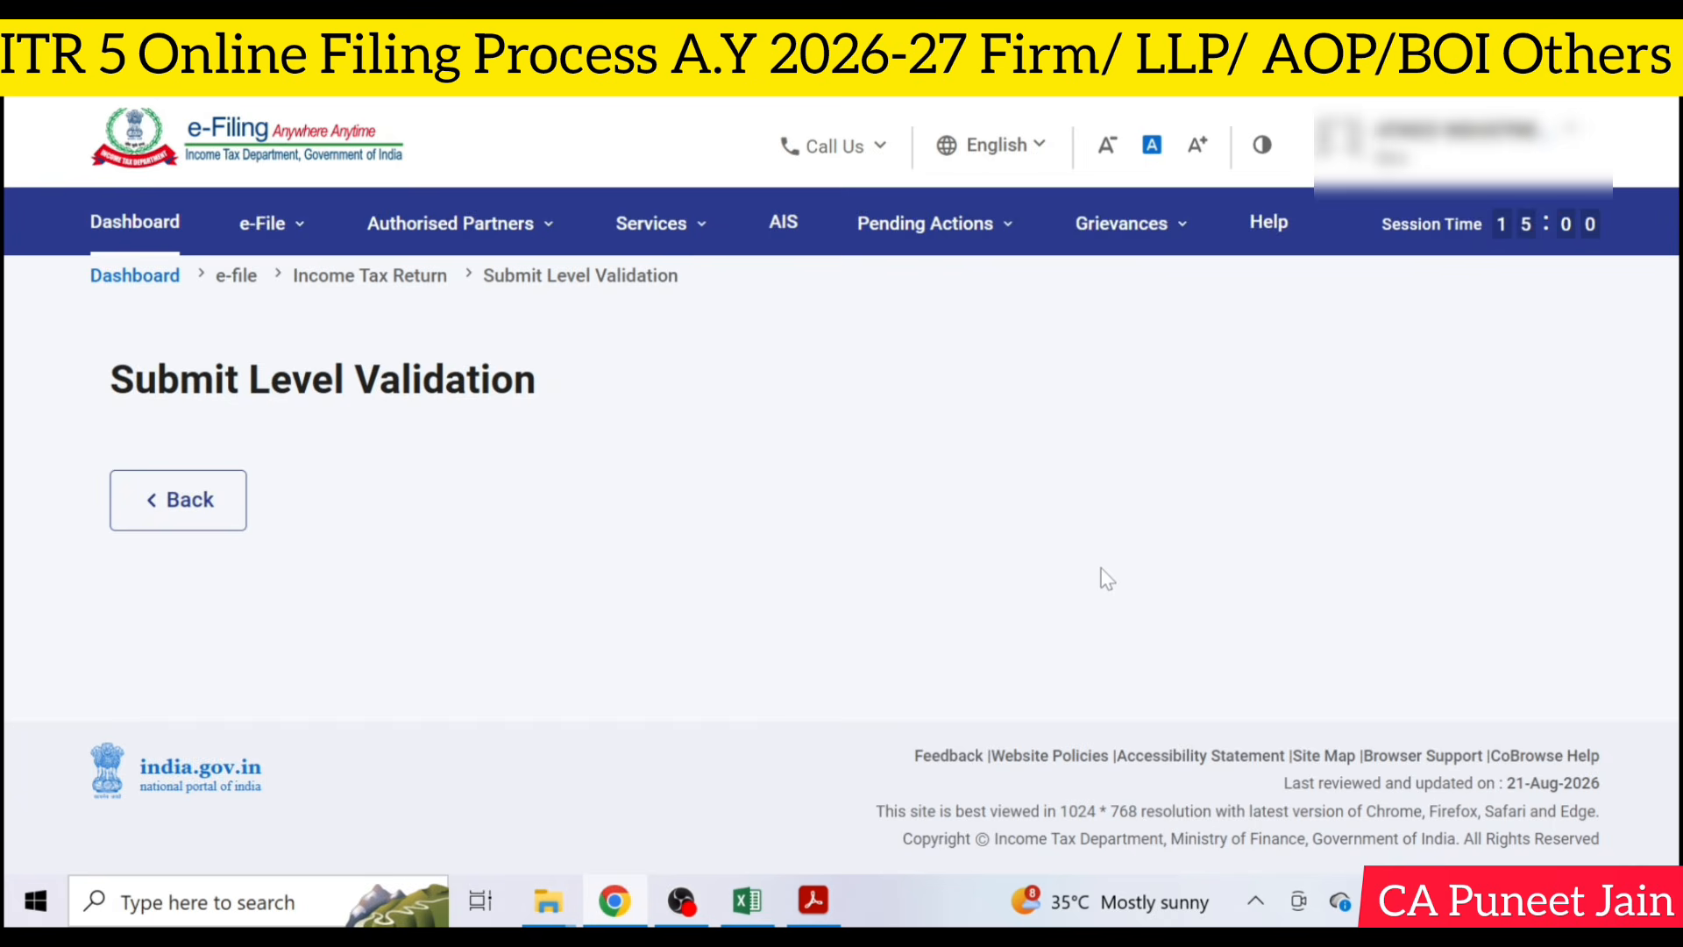
left_click(1482, 633)
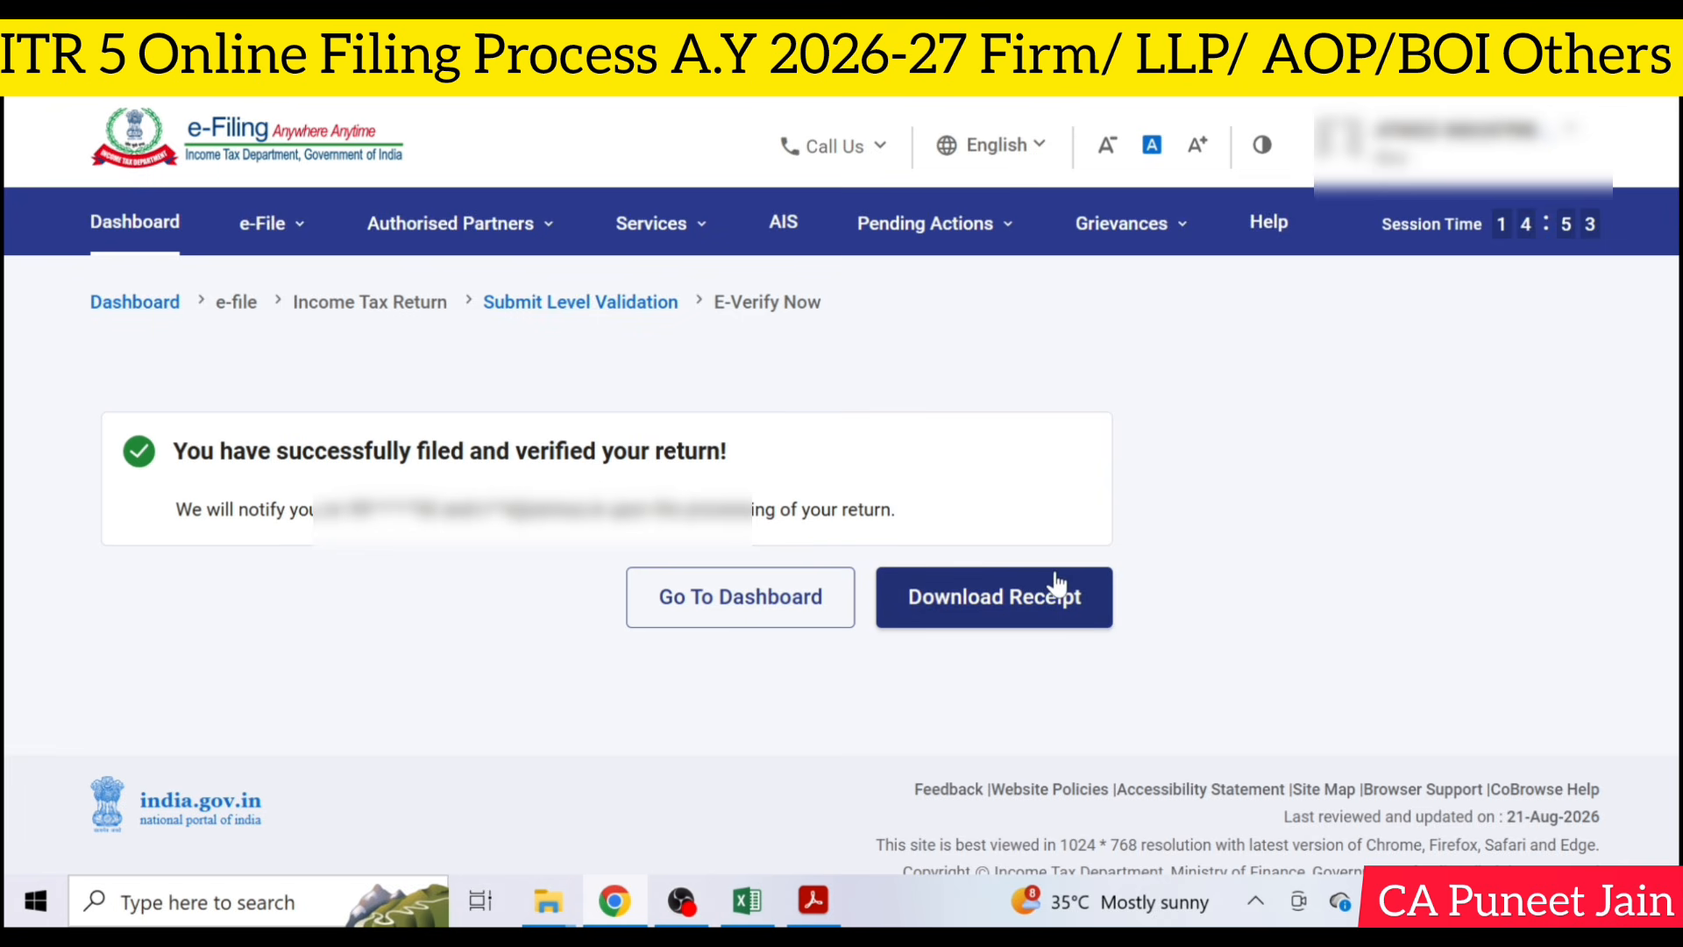
- Locate the View Filed Returns option among the income tax return services without opening it
left_click(263, 223)
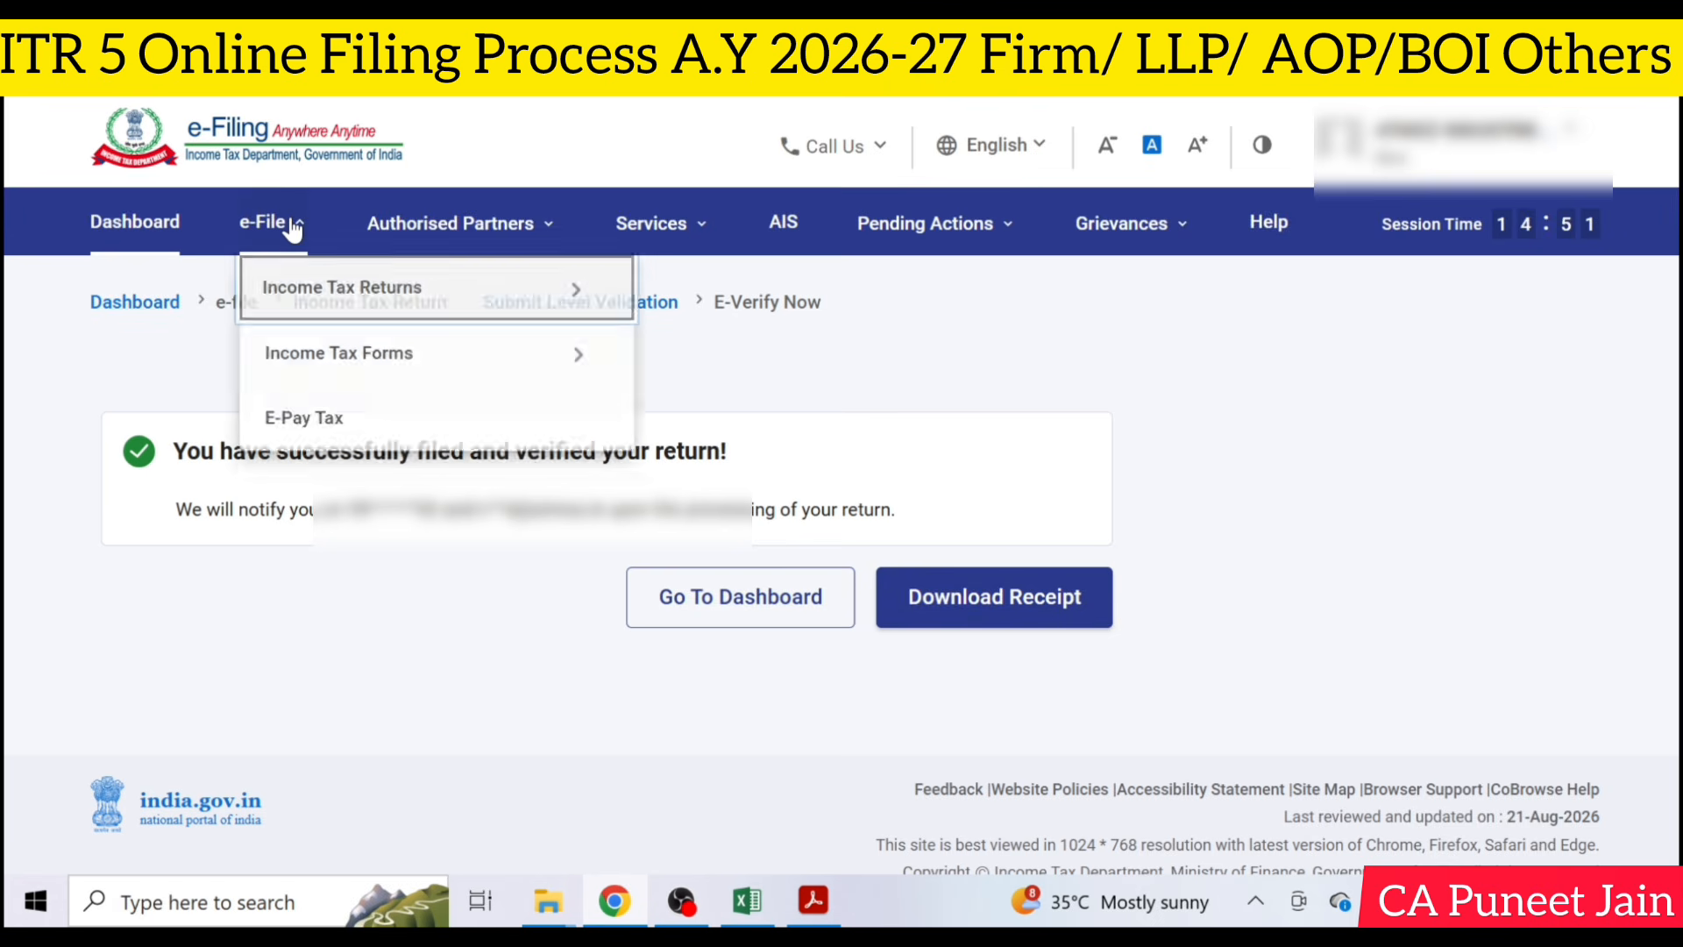
mouse_move(349, 294)
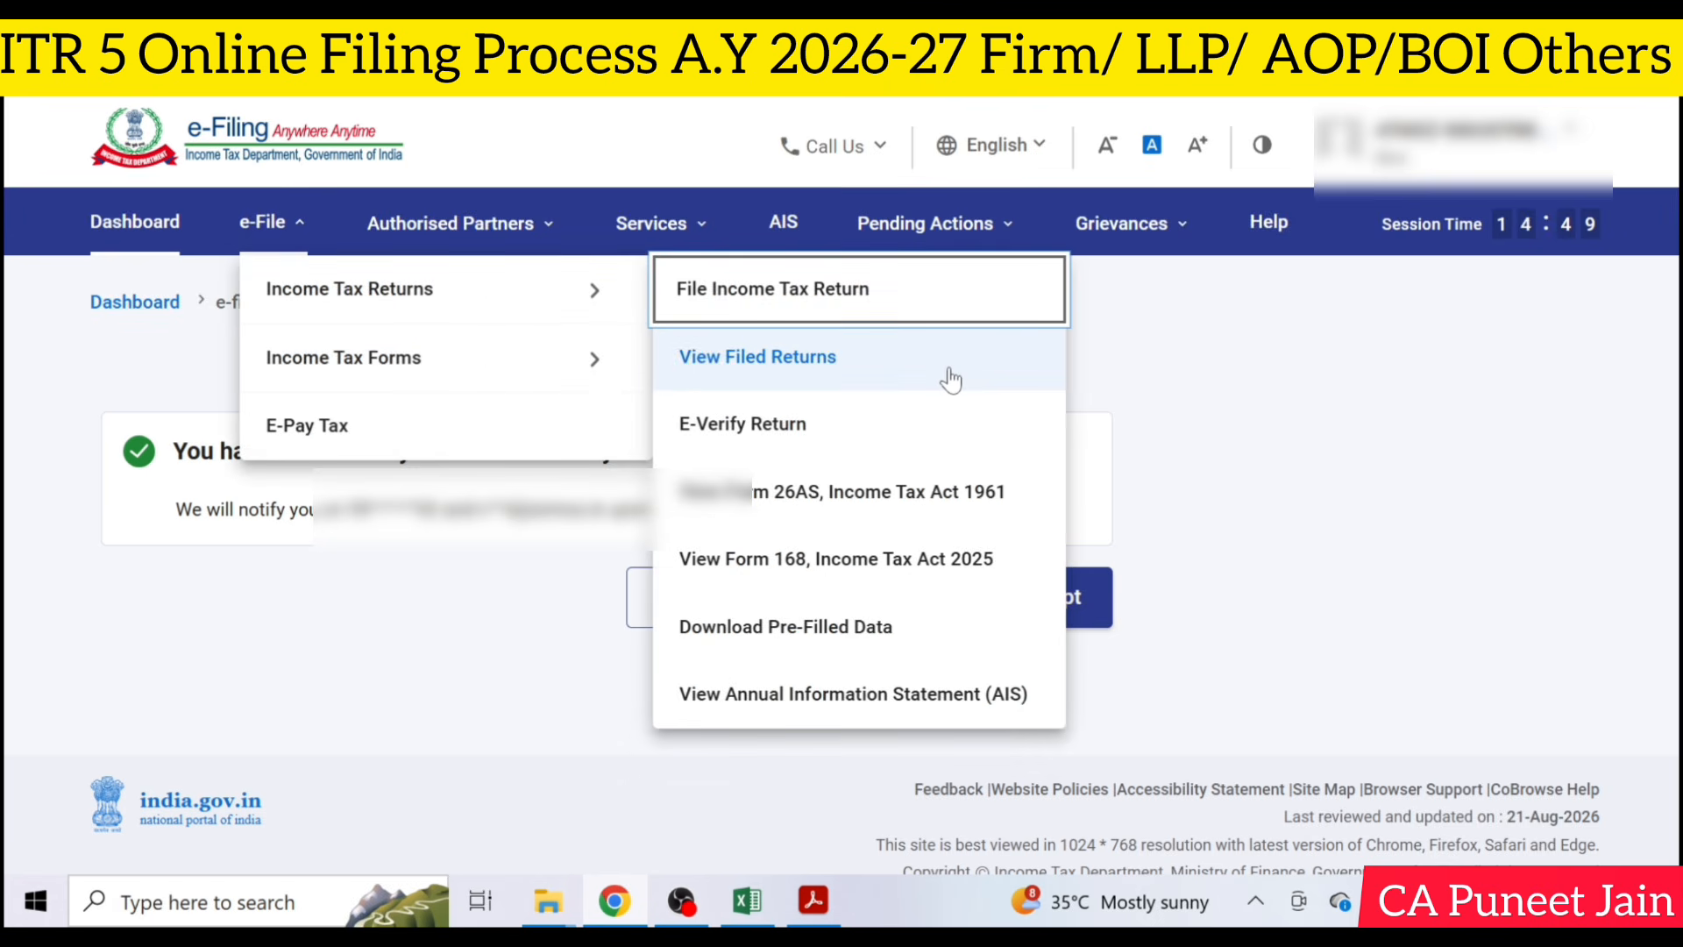
left_click(1270, 391)
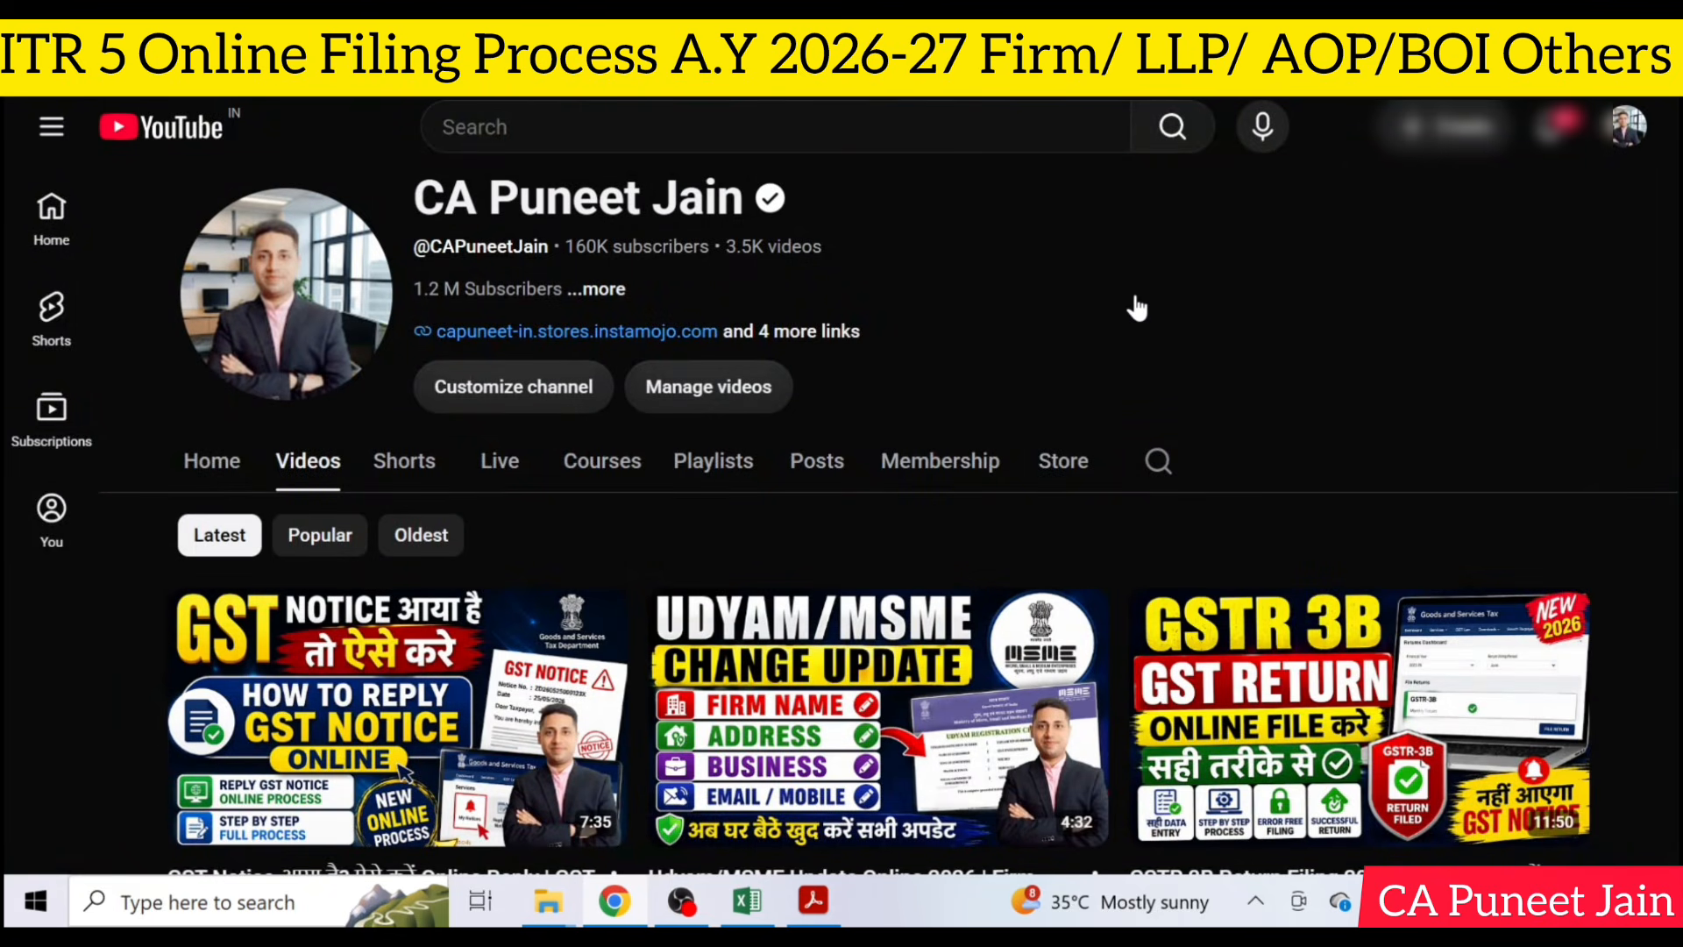
scroll(1137, 307, "down", 5)
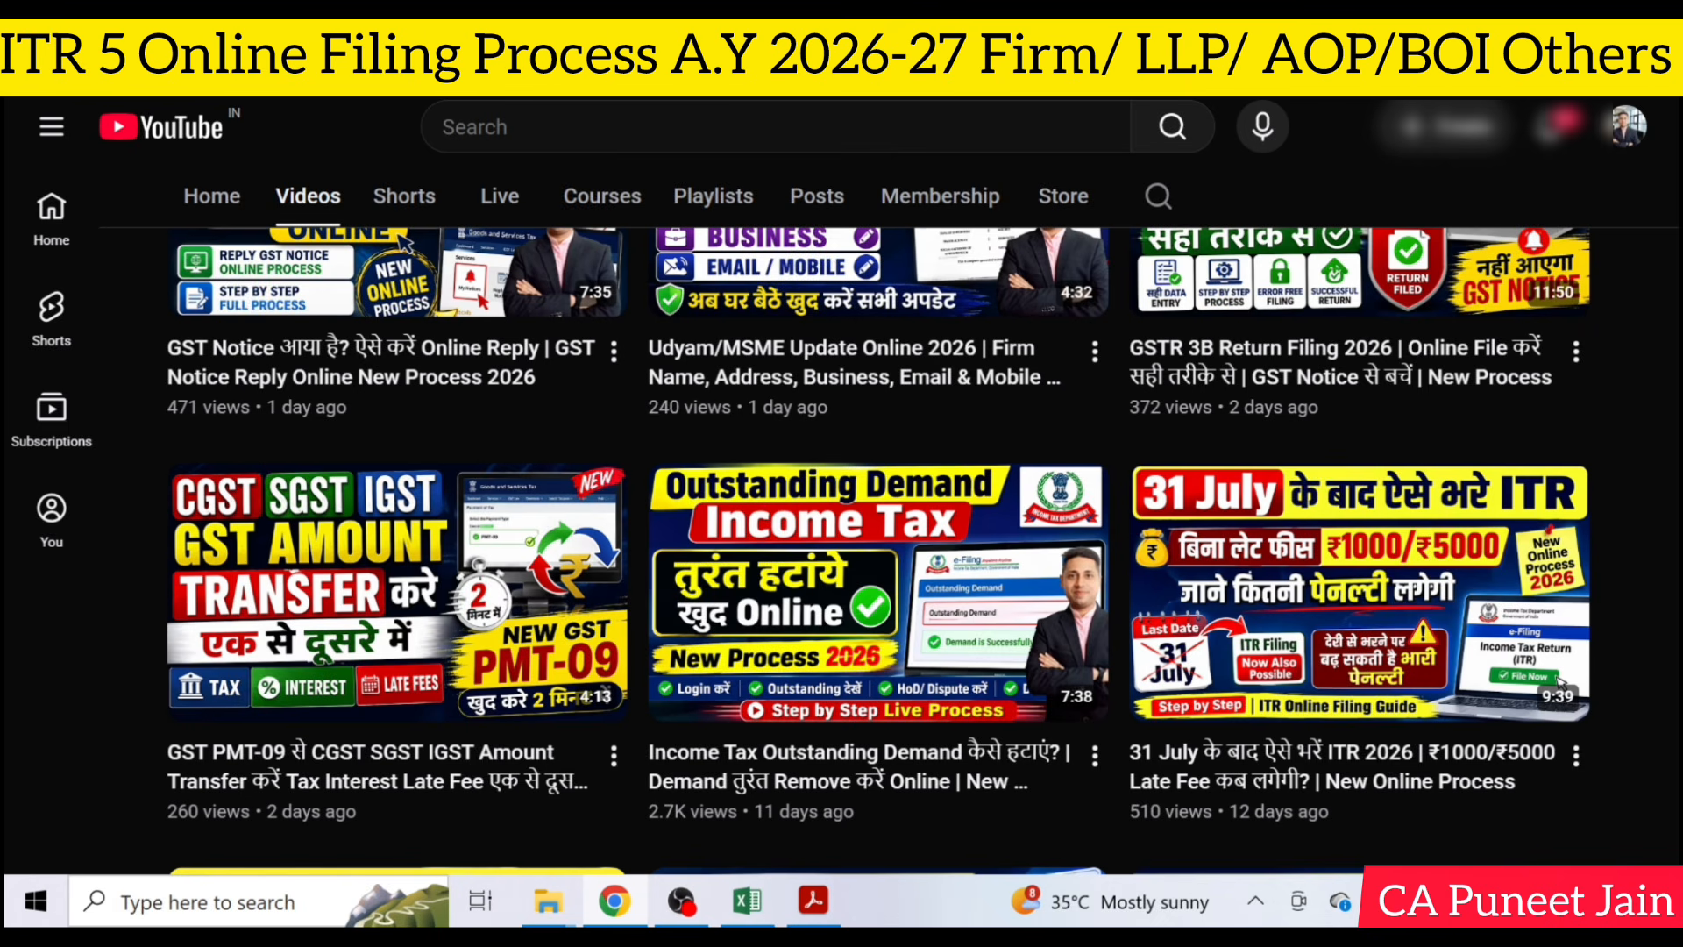
scroll(1559, 682, "down", 2)
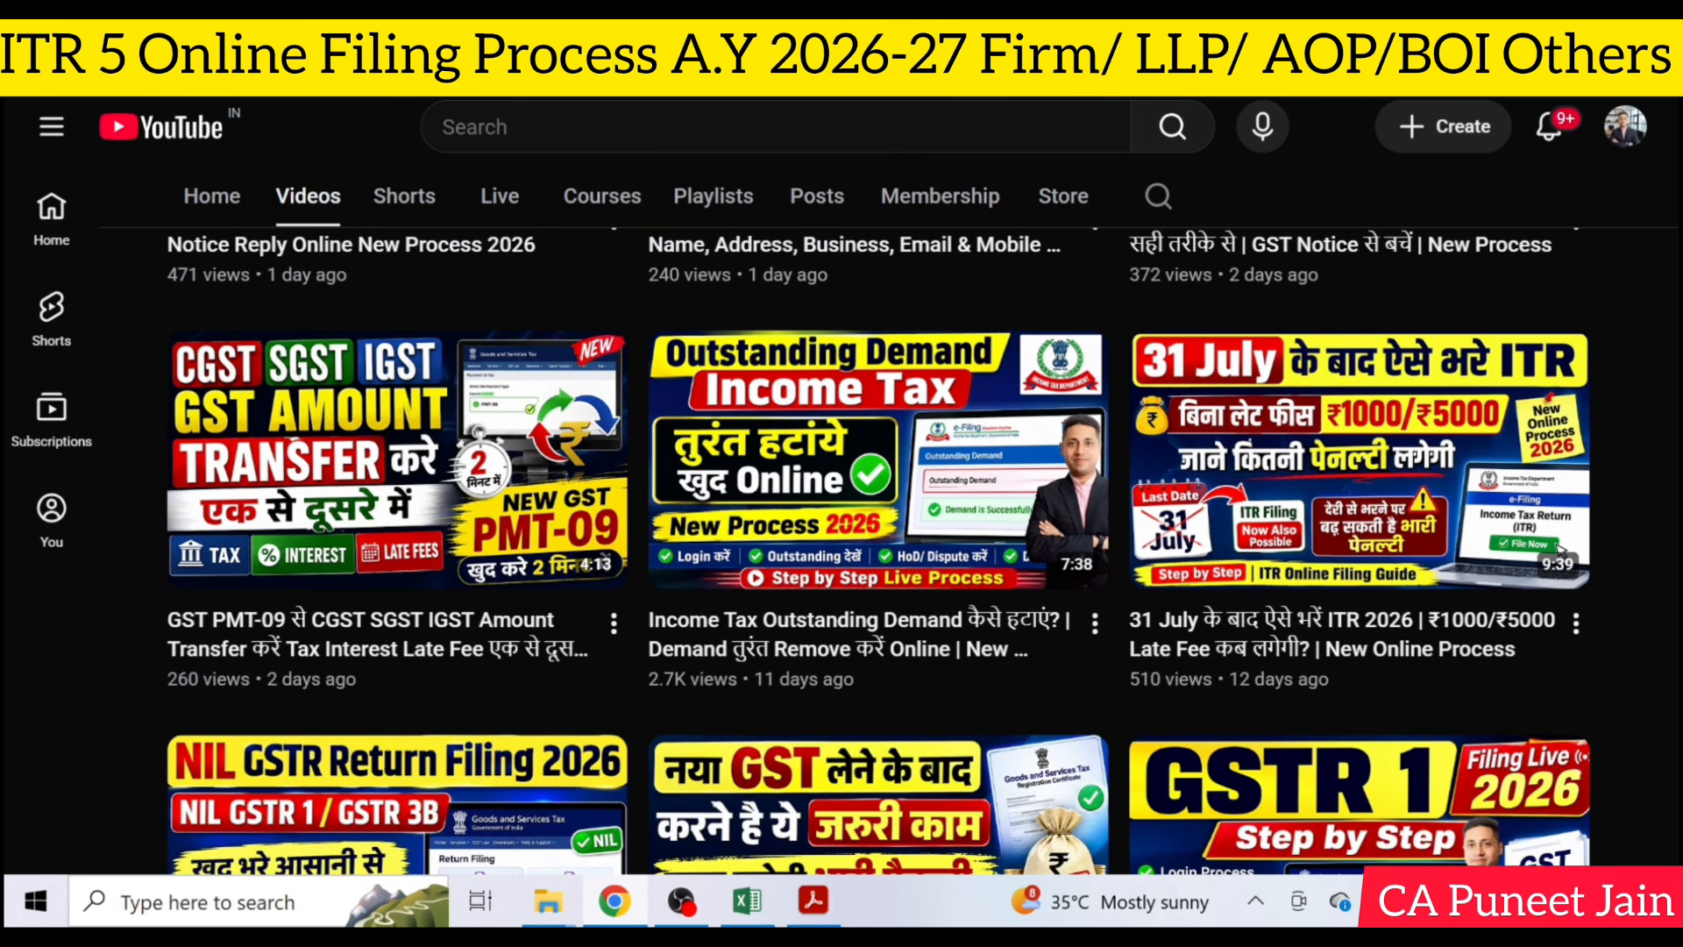